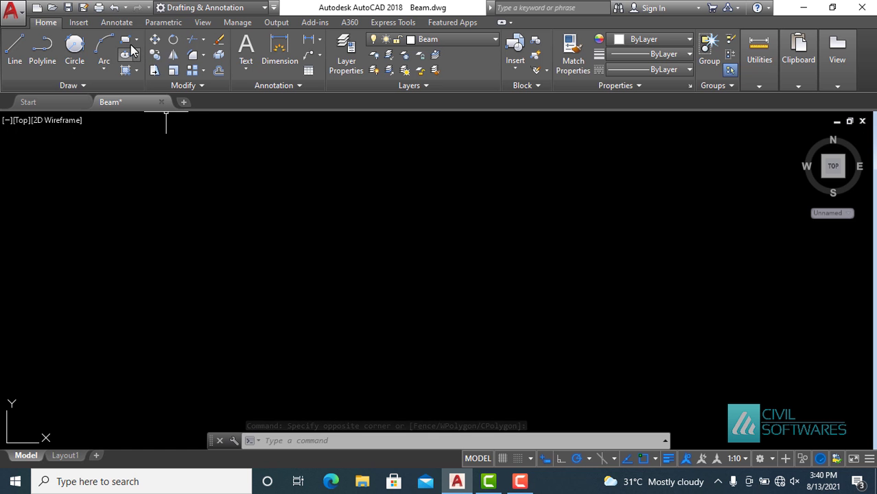
- Draw the 450 × 525 column rectangle with RECTANG and recentre the view on it
left_click(128, 42)
left_click(238, 330)
type("450")
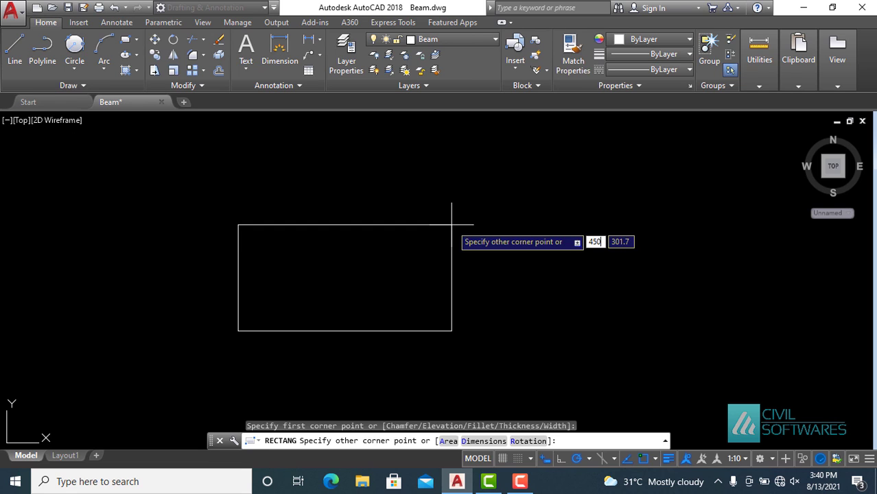
key("Tab")
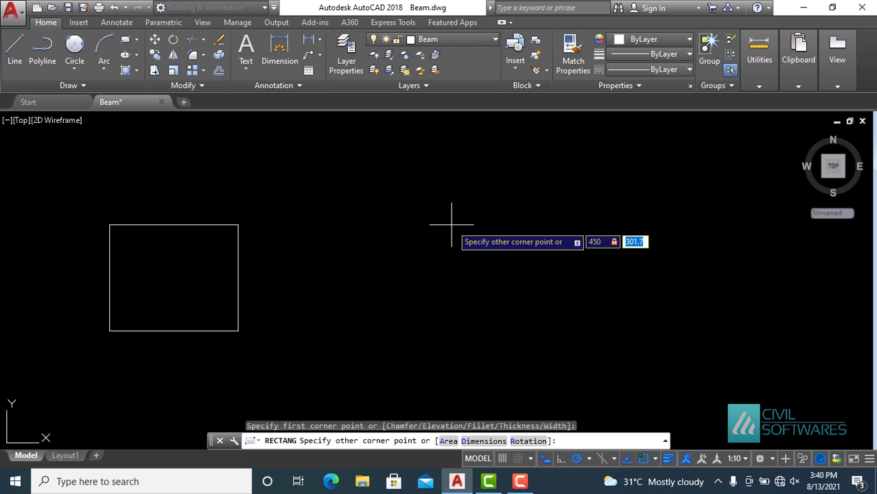
type("525")
key("Return")
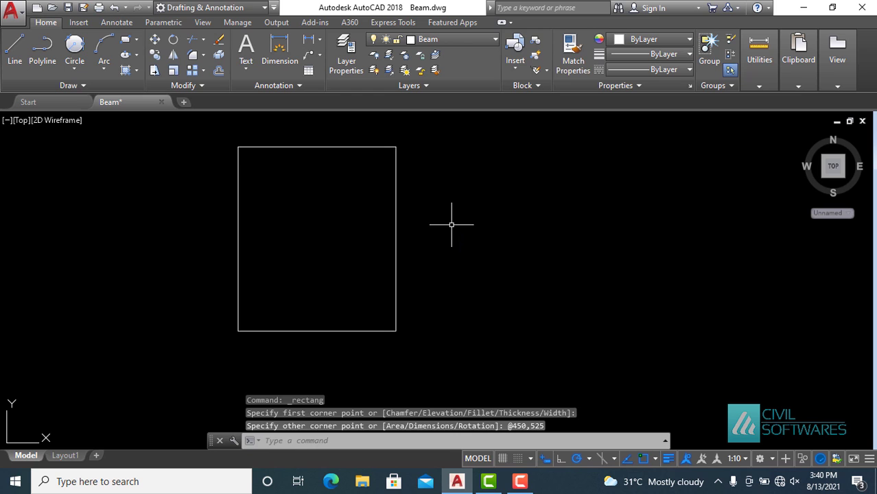
middle_click_drag(451, 225, 512, 253)
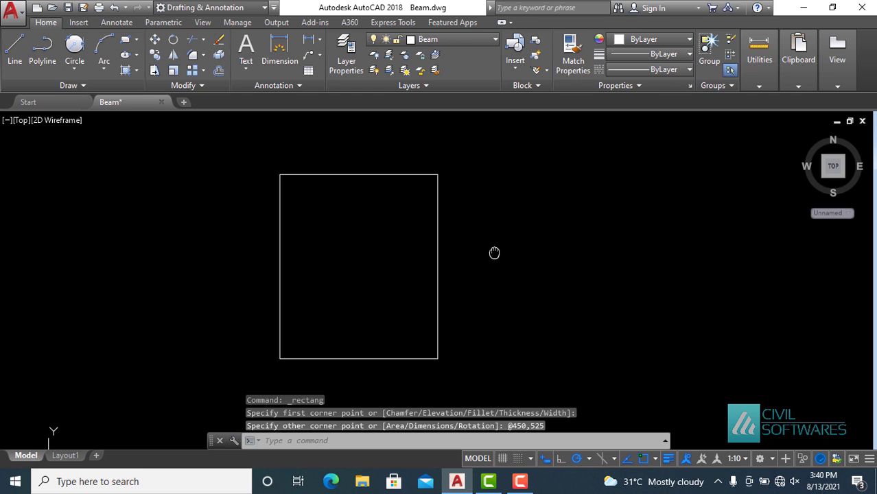
- Draw a long horizontal line right from the rectangle's top-right corner
left_click(14, 48)
left_click(456, 174)
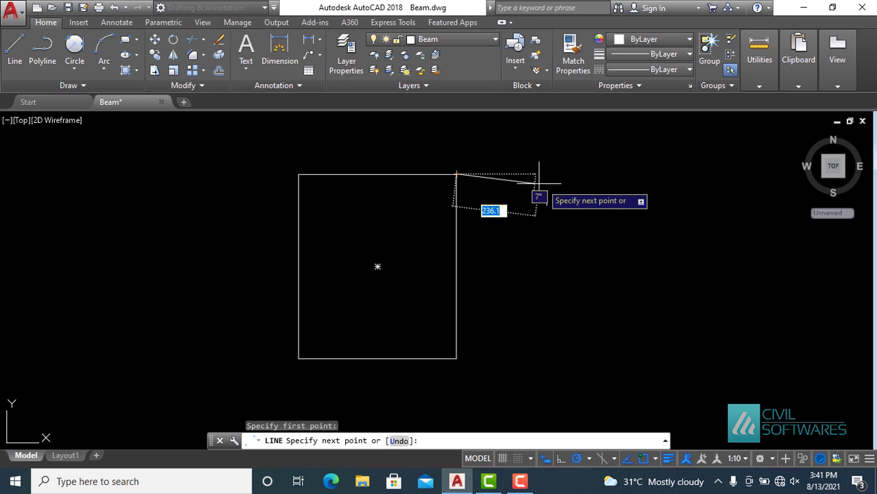
left_click(753, 175)
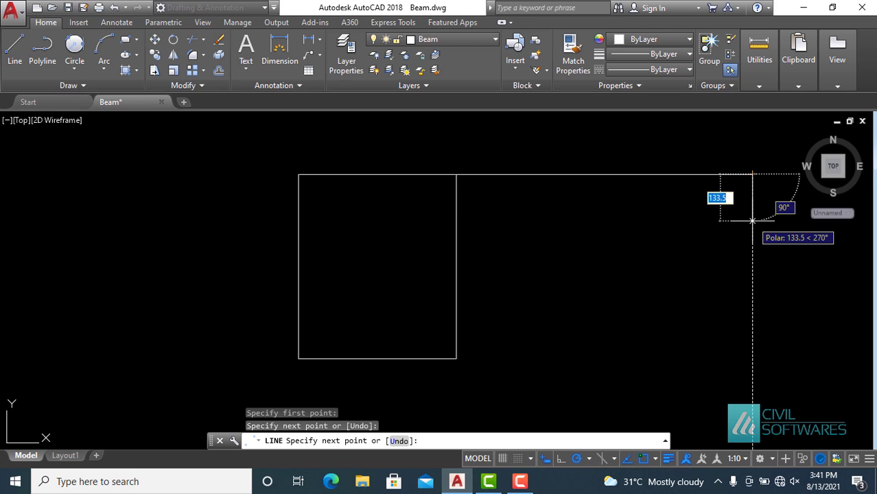
key("Escape")
- Offset the top beam line 175 downward to form the beam's bottom edge
left_click(221, 71)
type("175")
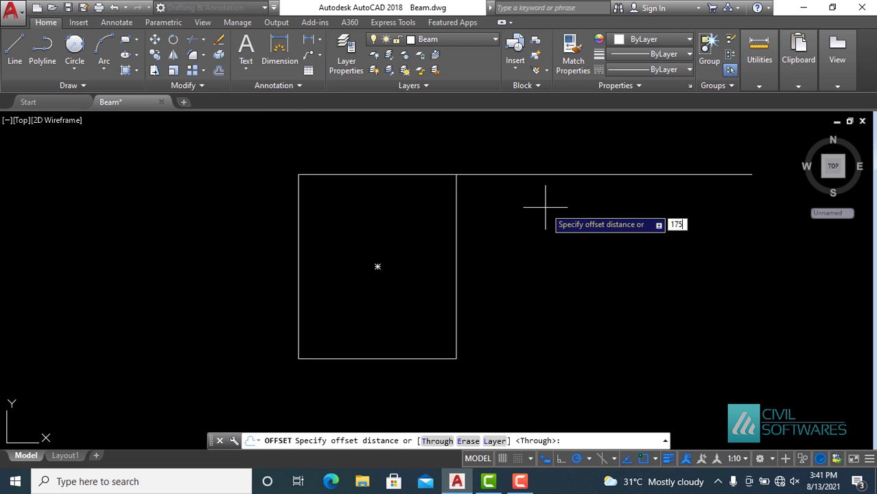
key("Return")
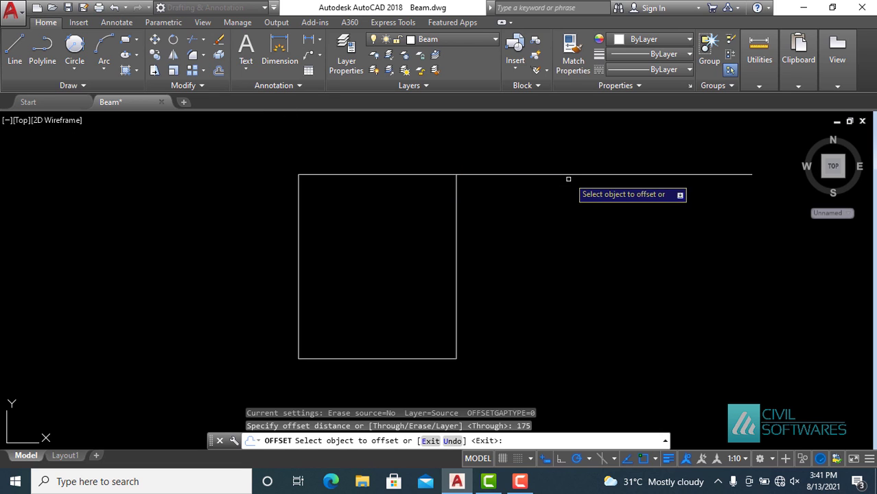
left_click(566, 174)
left_click(566, 215)
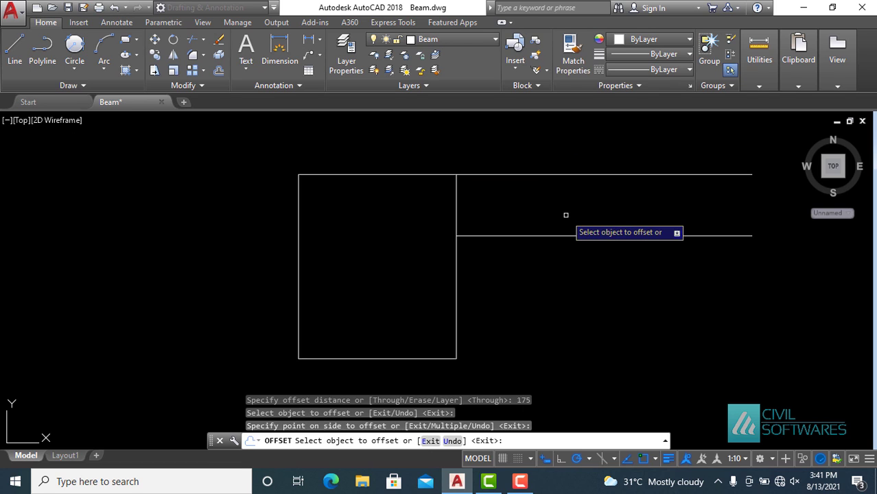
key("Escape")
middle_click_drag(565, 215, 423, 216)
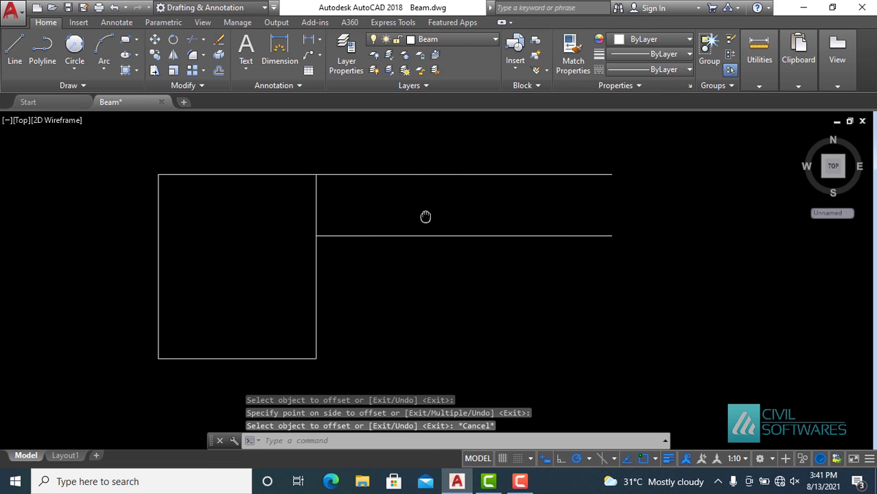
key("Escape")
- Close the beam's right end with a vertical line between the two horizontal lines
left_click(15, 46)
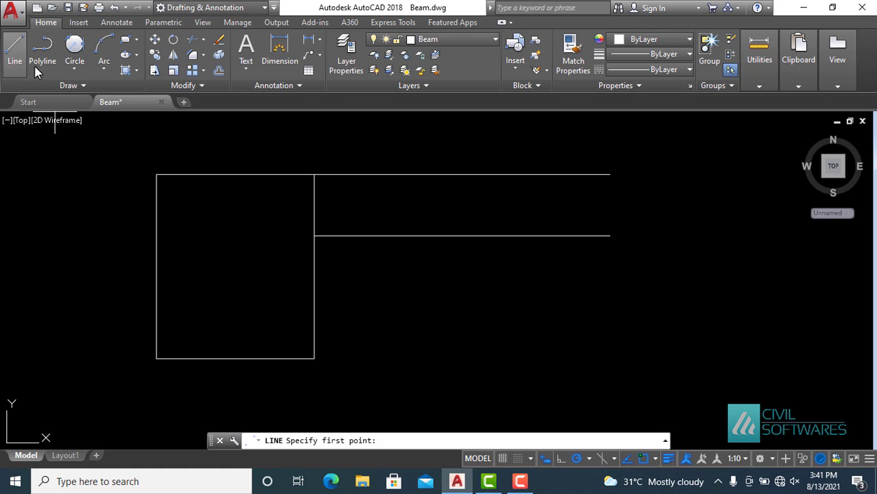
left_click(610, 174)
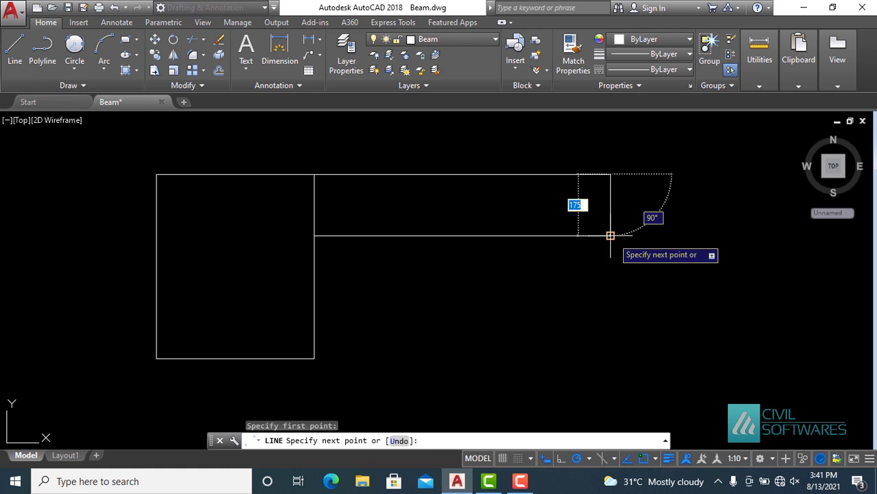
left_click(610, 235)
key("Escape")
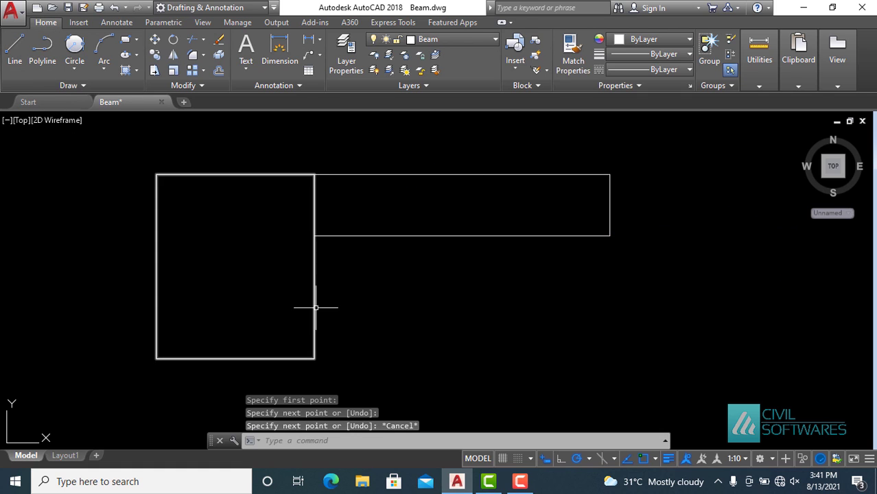
left_click(315, 308)
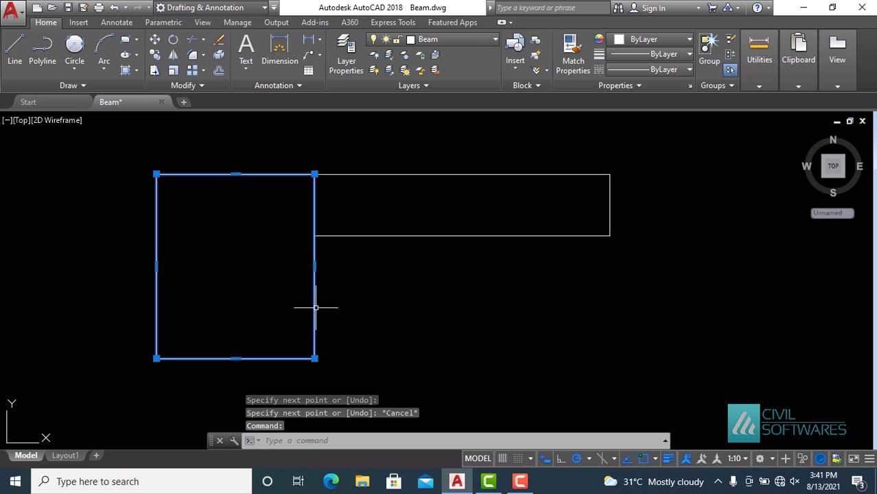
- Explode the column rectangle and offset the beam's top and bottom lines and column top inward by 25
left_click(220, 57)
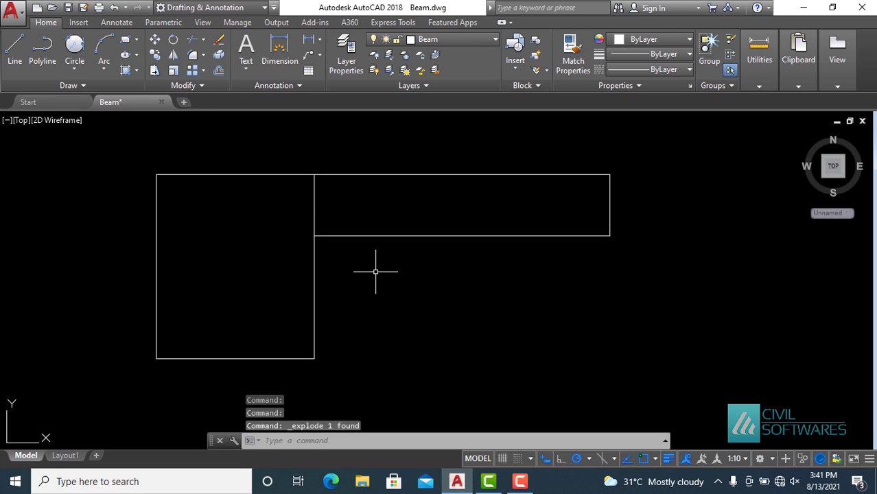
left_click(214, 71)
type("25")
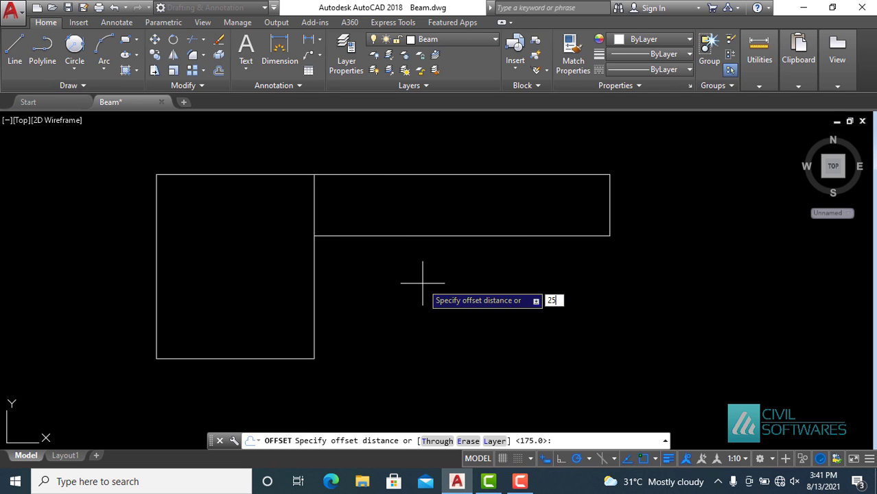
key("Return")
left_click(386, 236)
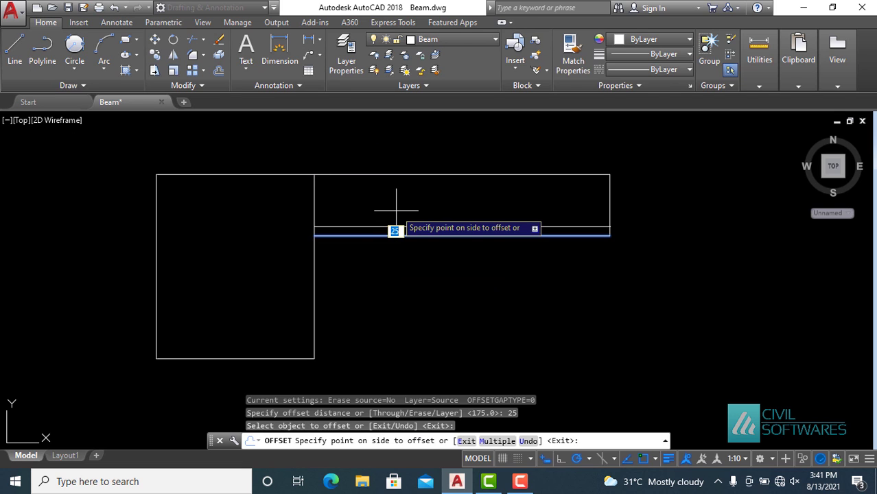
left_click(396, 211)
left_click(408, 175)
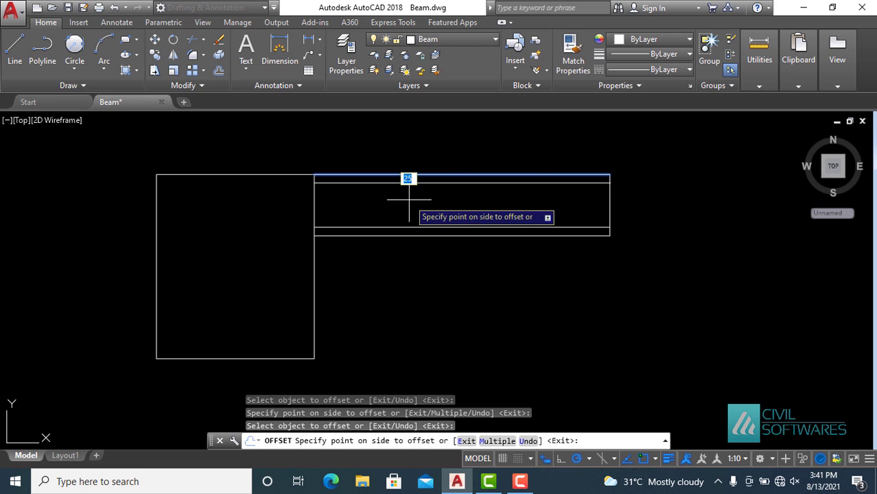
left_click(409, 199)
left_click(248, 175)
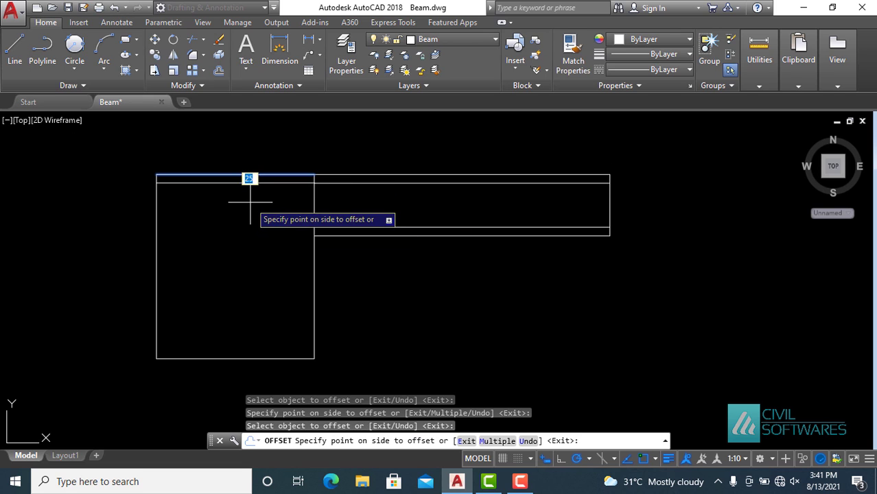
left_click(249, 202)
key("Escape")
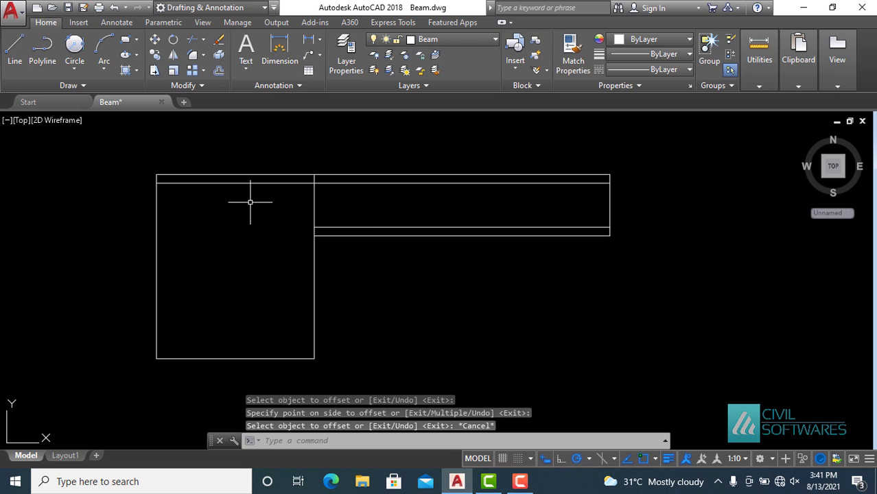
- Offset the column's left, right and bottom edges inward by 45
left_click(220, 73)
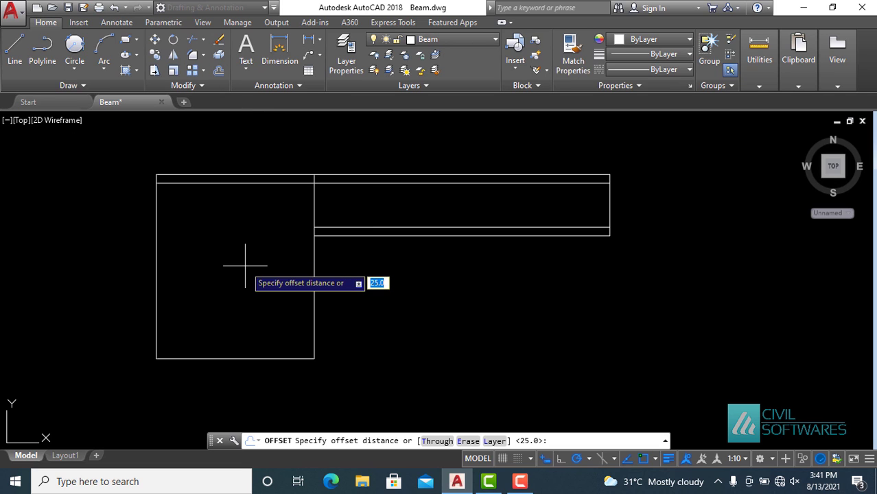
type("45")
key("Return")
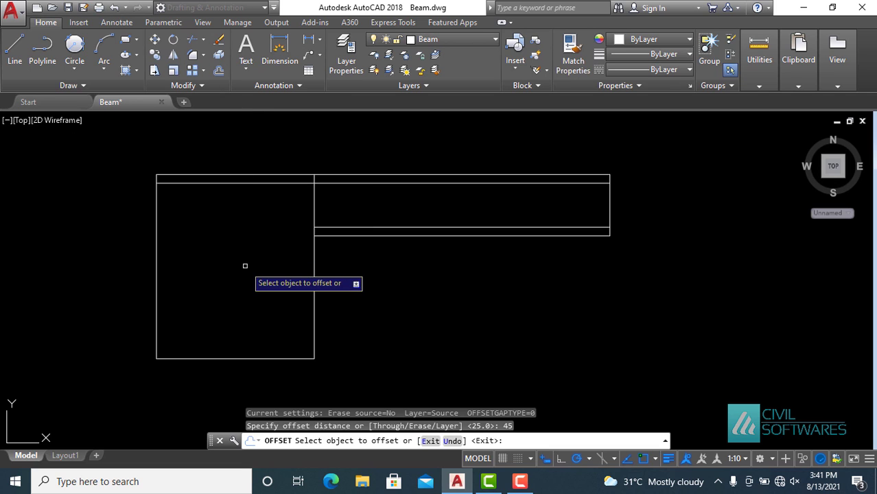
left_click(157, 260)
left_click(196, 261)
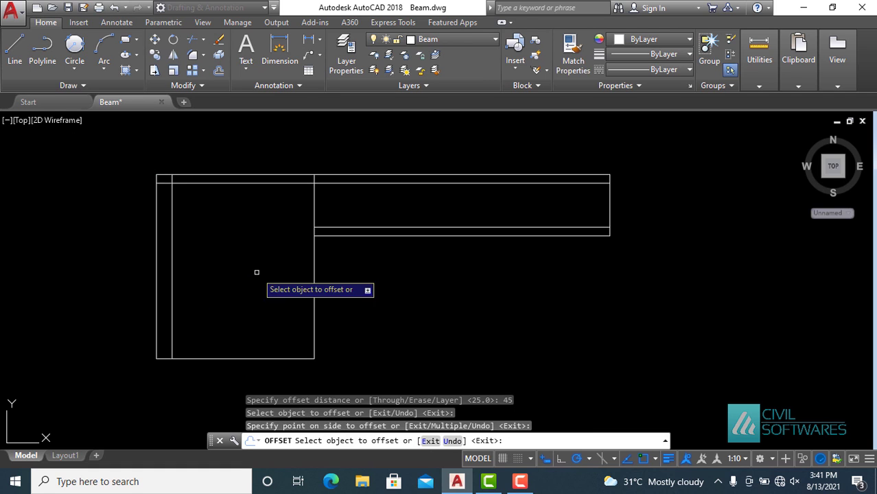
left_click(313, 295)
left_click(299, 297)
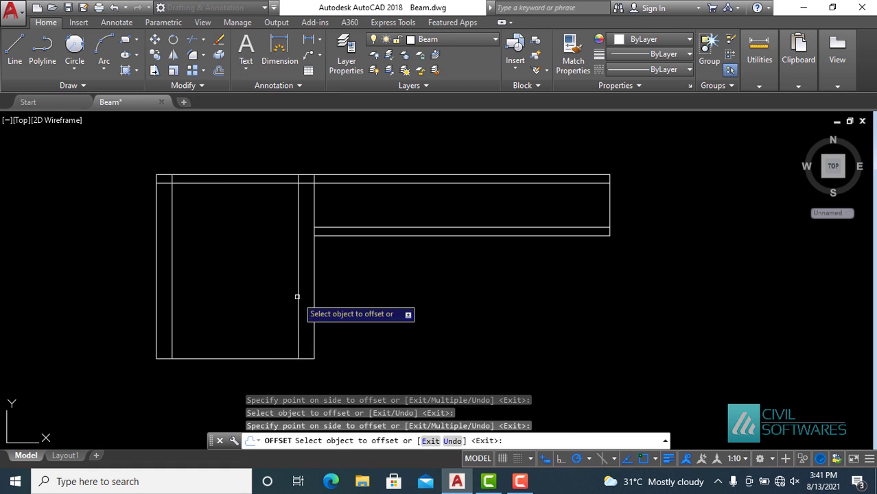
left_click(272, 359)
left_click(275, 347)
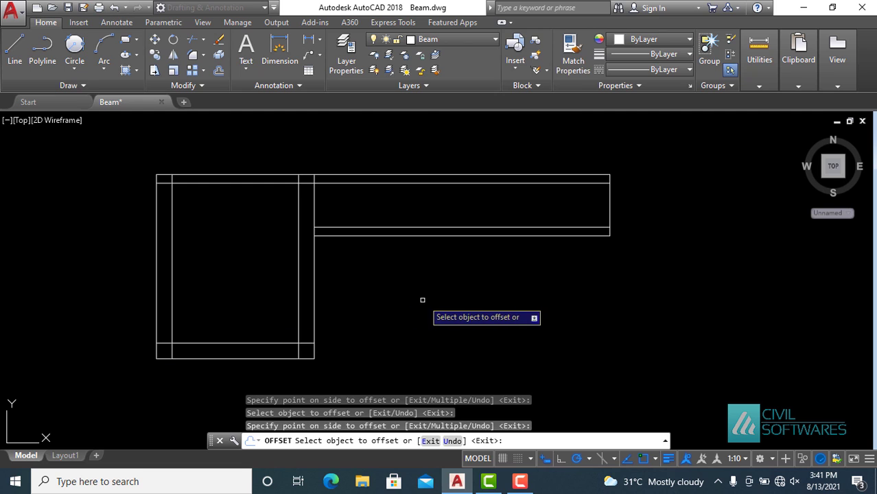
key("Escape")
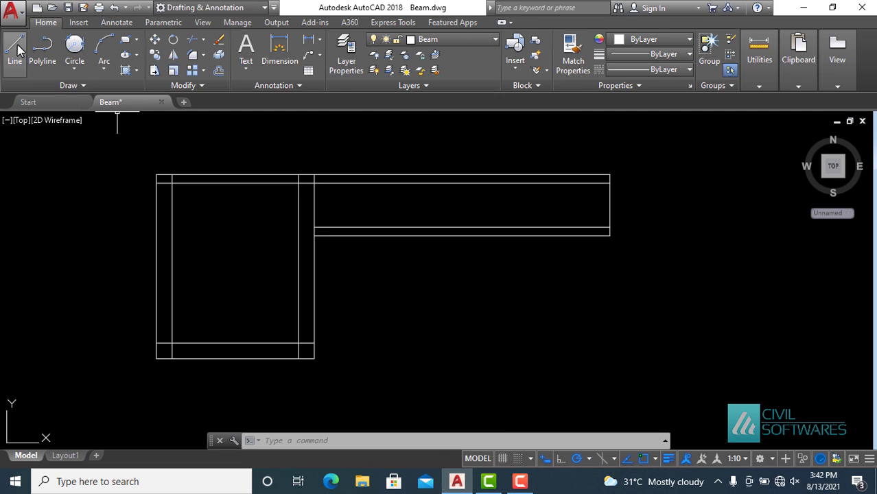
- Draw a vertical line across the beam's cover lines, 730 from the column's inner corner
left_click(15, 46)
type("730")
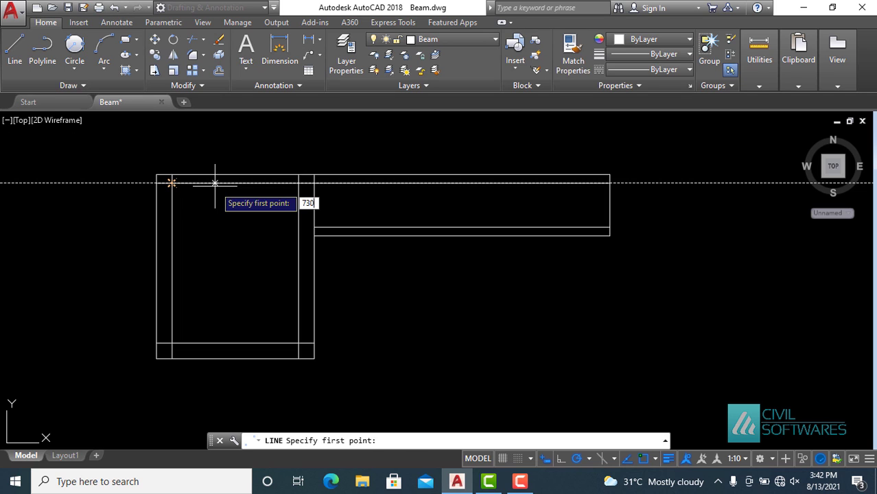
key("Return")
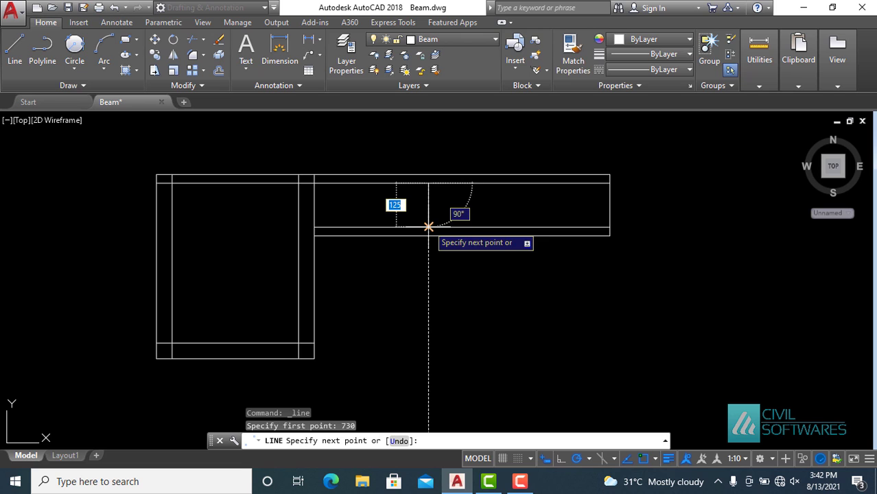
left_click(428, 227)
key("Escape")
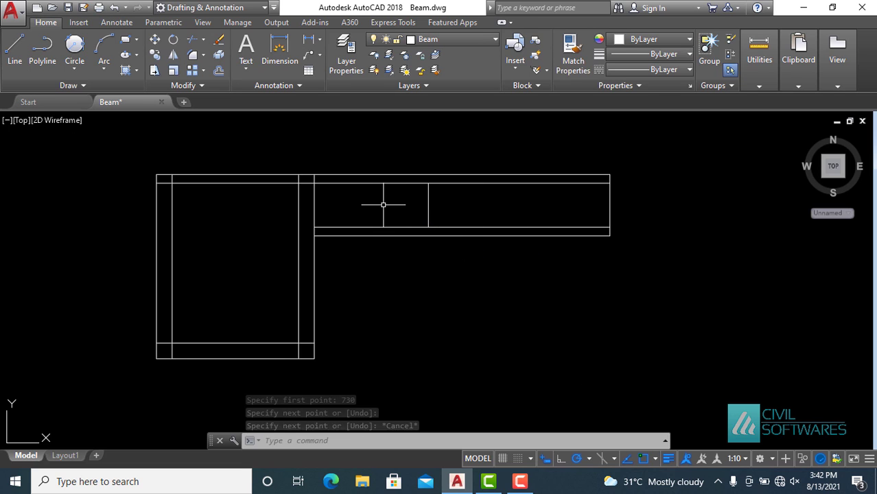
- Trim the short vertical and horizontal junction pieces and the overhanging line end with TR
type("tr")
key("Return")
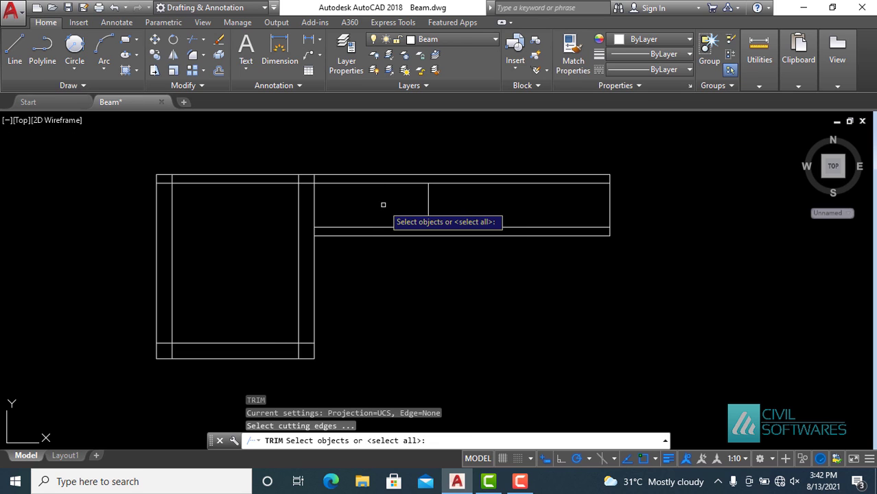
key("Return")
scroll(152, 160, "up", 4)
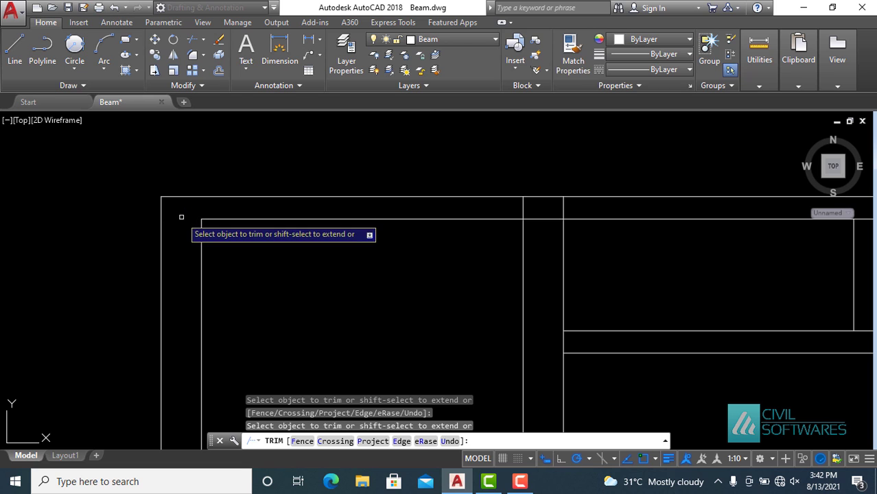
scroll(315, 204, "down", 5)
scroll(297, 298, "up", 4)
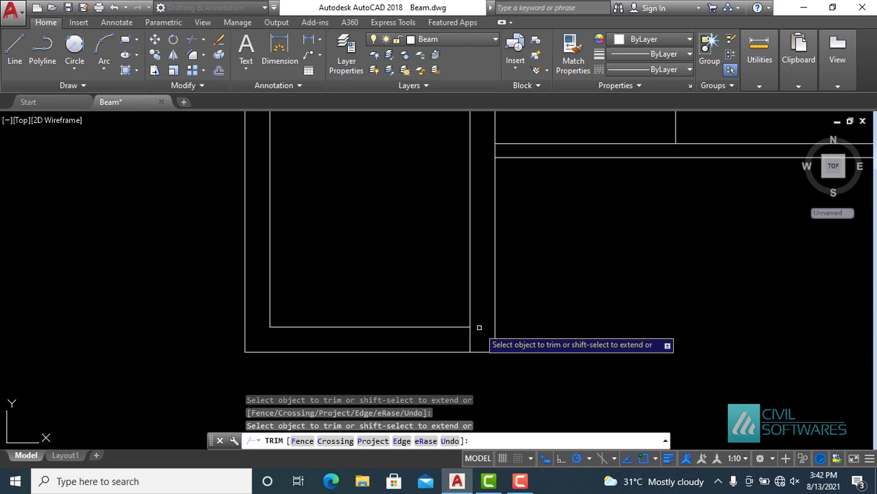
scroll(553, 306, "down", 2)
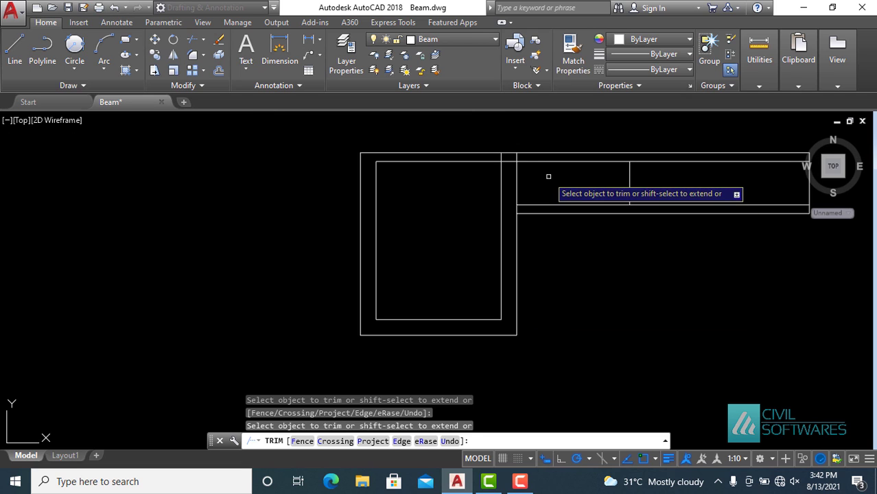
middle_click_drag(546, 175, 469, 212)
scroll(439, 221, "up", 4)
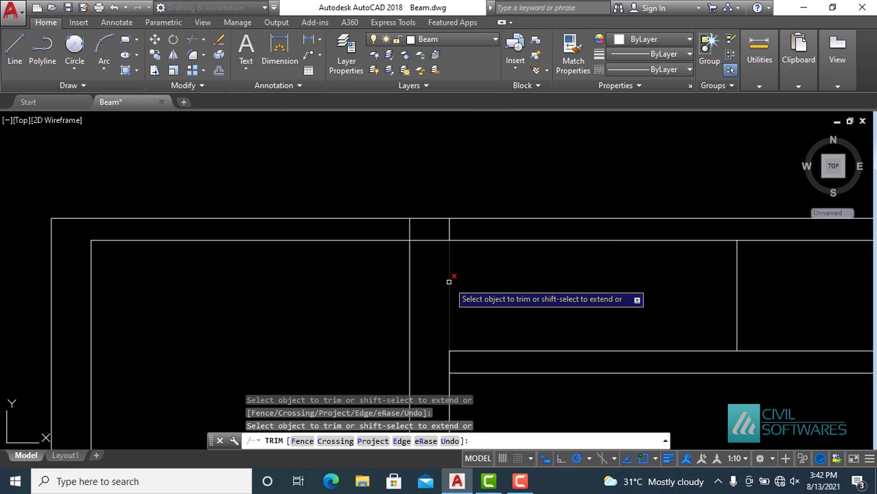
left_click(411, 229)
left_click(432, 240)
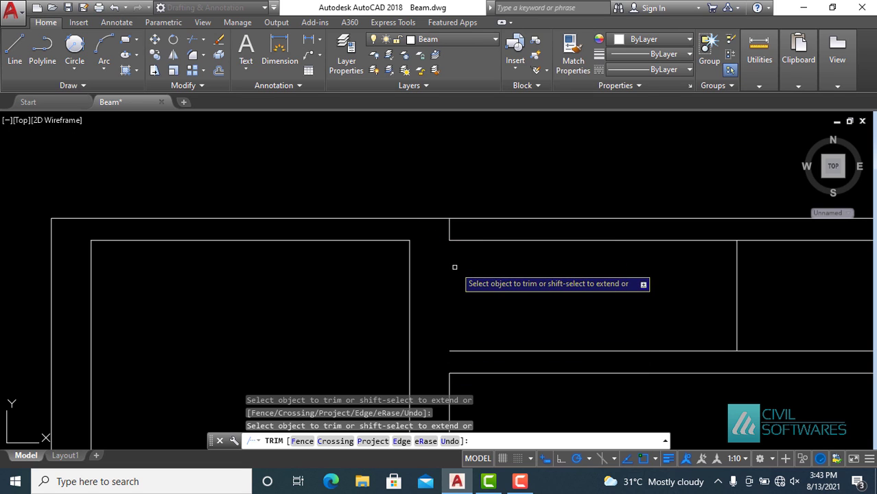
scroll(456, 266, "down", 2)
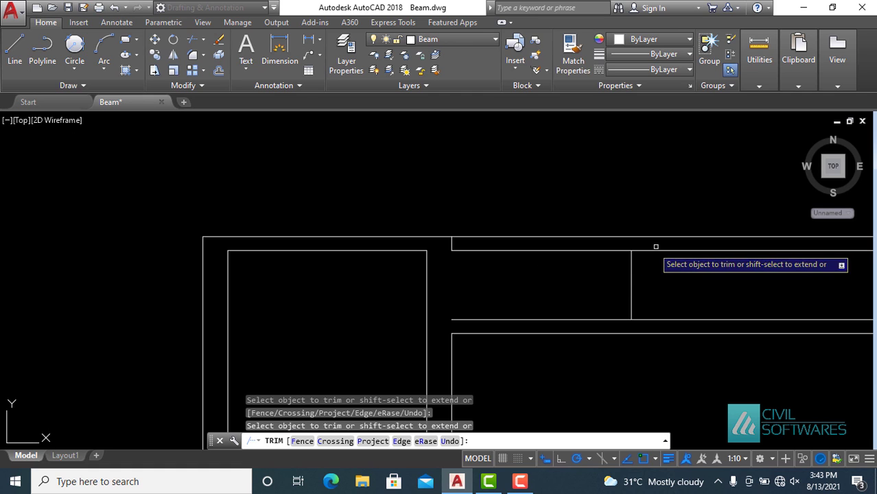
left_click(651, 318)
key("Escape")
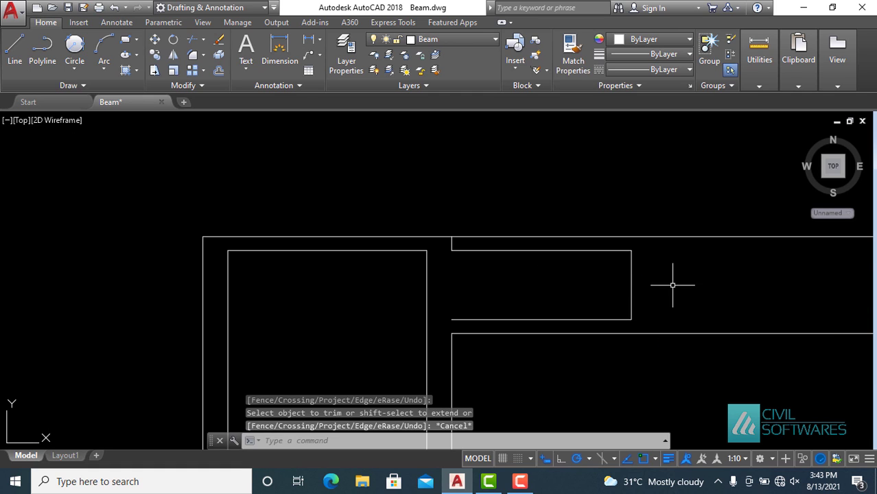
- Erase the leftover short vertical segment at the beam-column junction
left_click(452, 244)
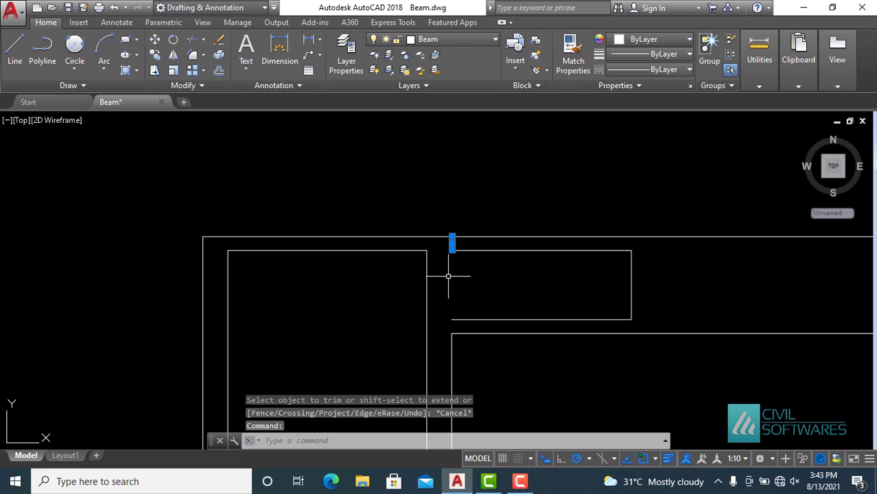
key("Delete")
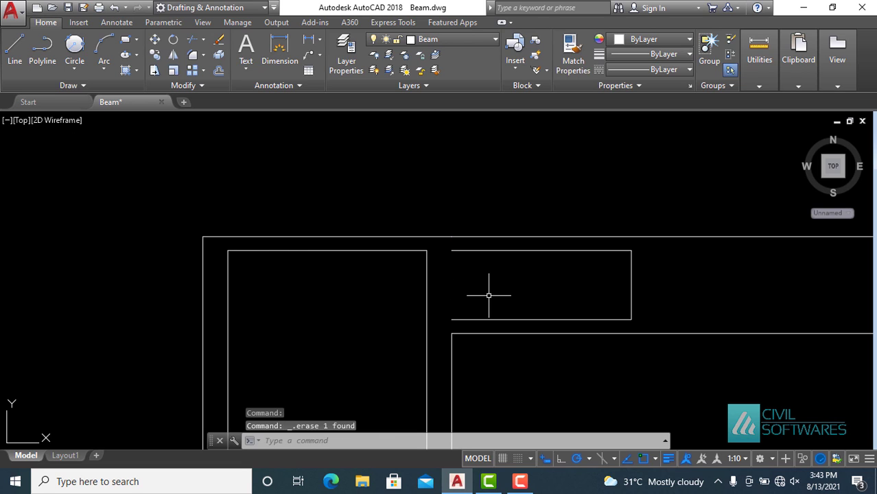
scroll(492, 290, "down", 2)
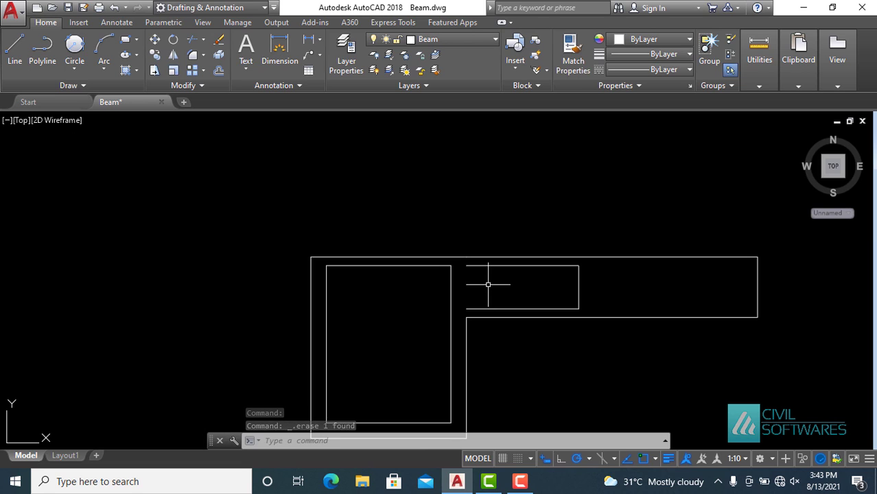
middle_click_drag(487, 284, 493, 256)
scroll(493, 257, "up", 2)
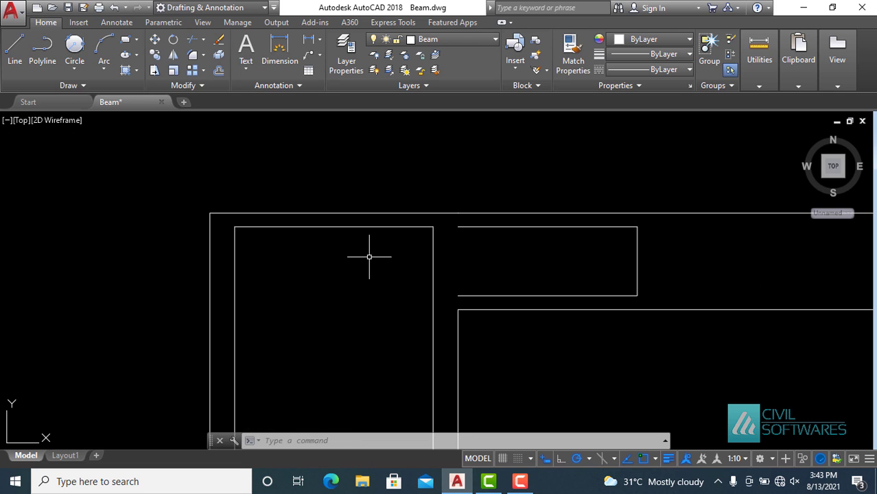
- Start lines at the upper and lower junction corners, cancelling both attempts
left_click(15, 48)
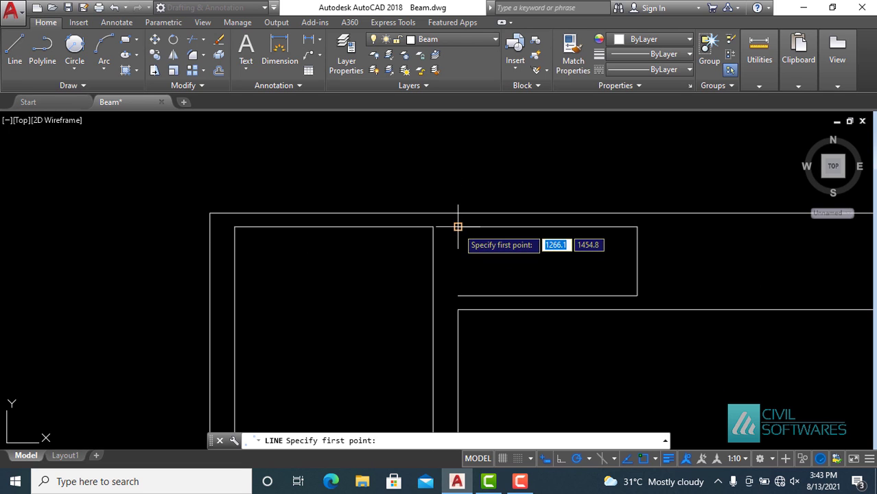
left_click(433, 227)
key("Escape")
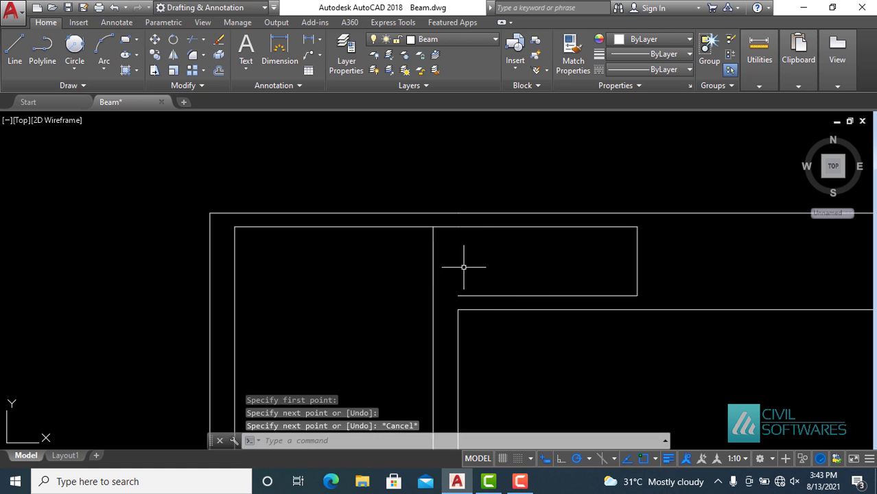
left_click(15, 48)
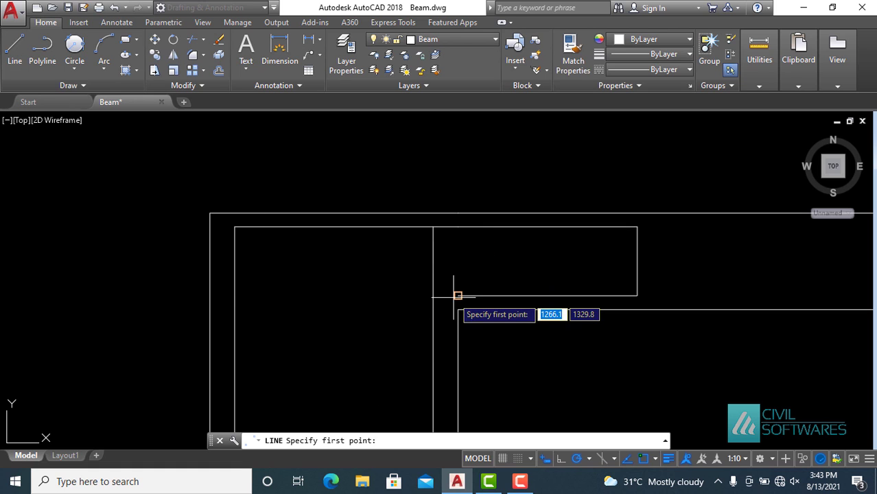
left_click(433, 295)
key("Escape")
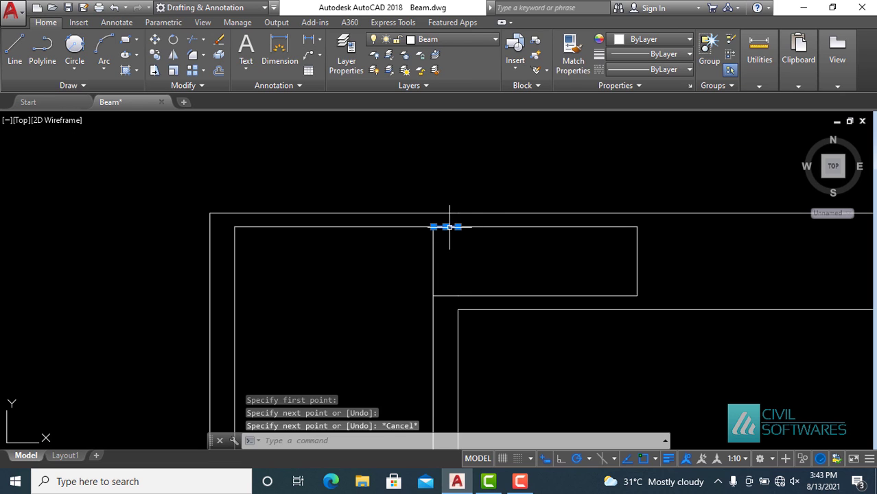
- Join the inner beam's top pieces into one line, then its bottom pieces
left_click(493, 226)
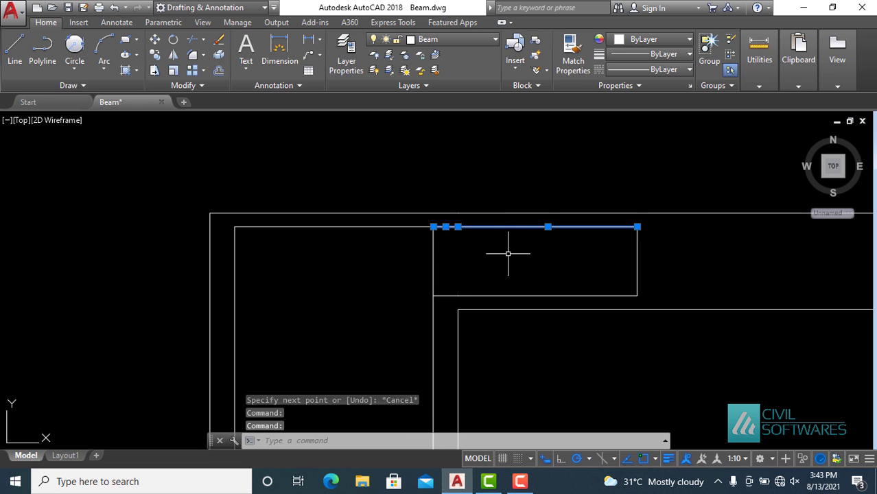
type("J")
key("Return")
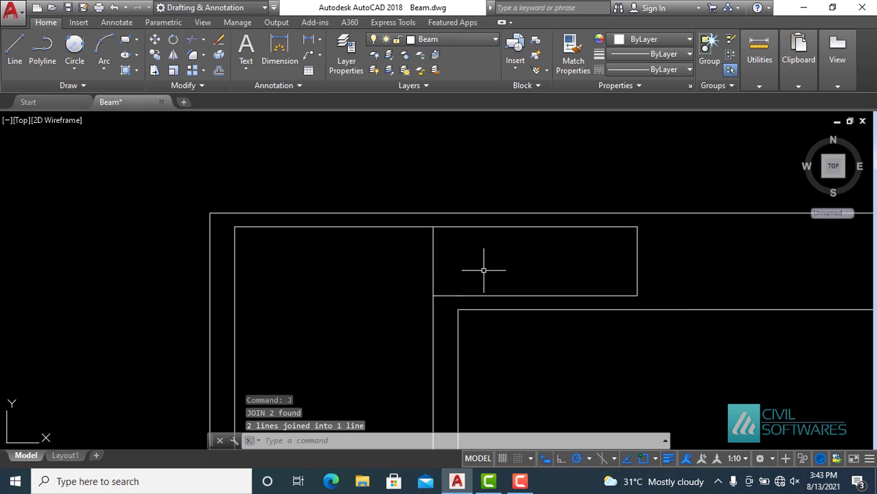
left_click(447, 296)
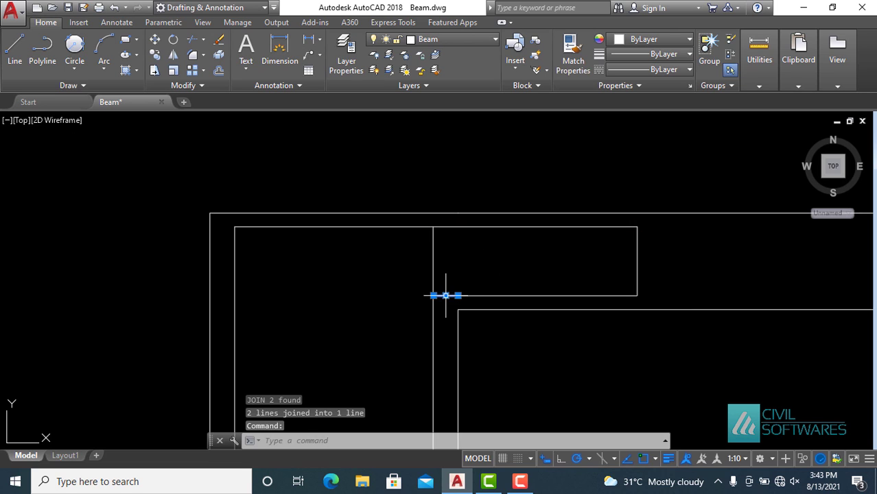
left_click(502, 290)
type("J")
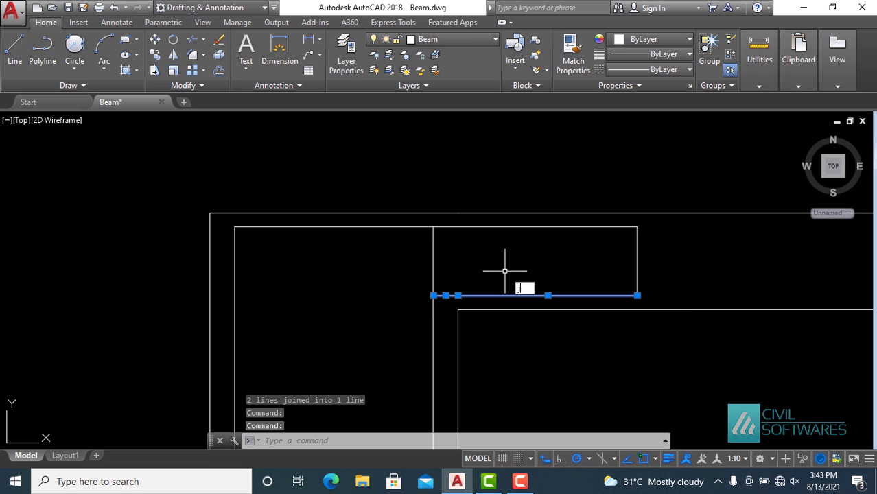
key("Return")
scroll(508, 239, "down", 4)
scroll(464, 296, "up", 2)
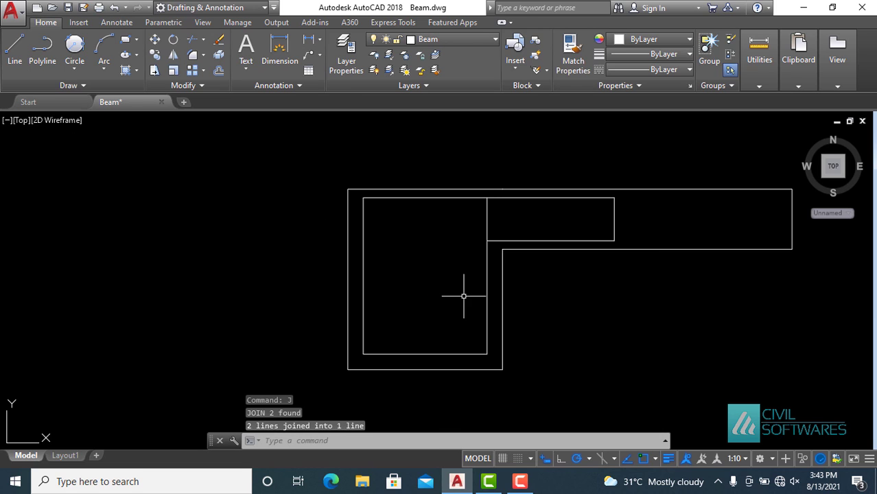
scroll(452, 295, "up", 2)
middle_click_drag(440, 294, 335, 295)
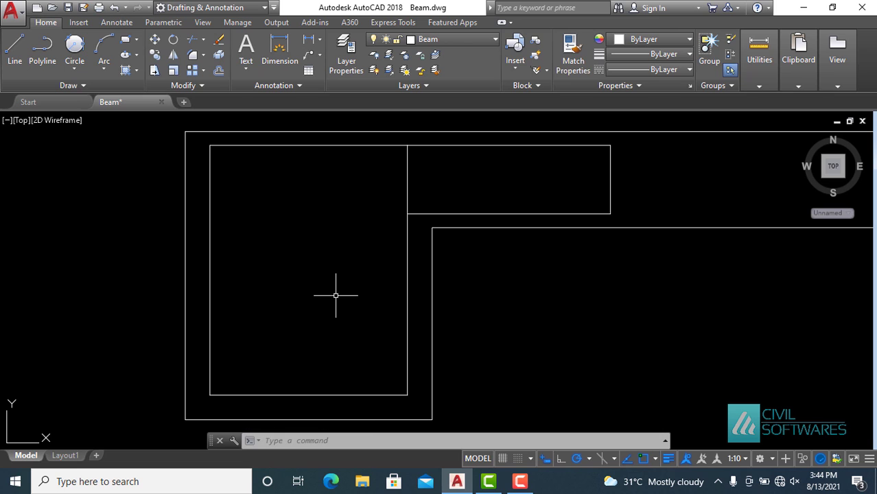
- Draw a 9.5-radius rebar circle tangent to the column's inner left and bottom edges
left_click(74, 69)
left_click(91, 200)
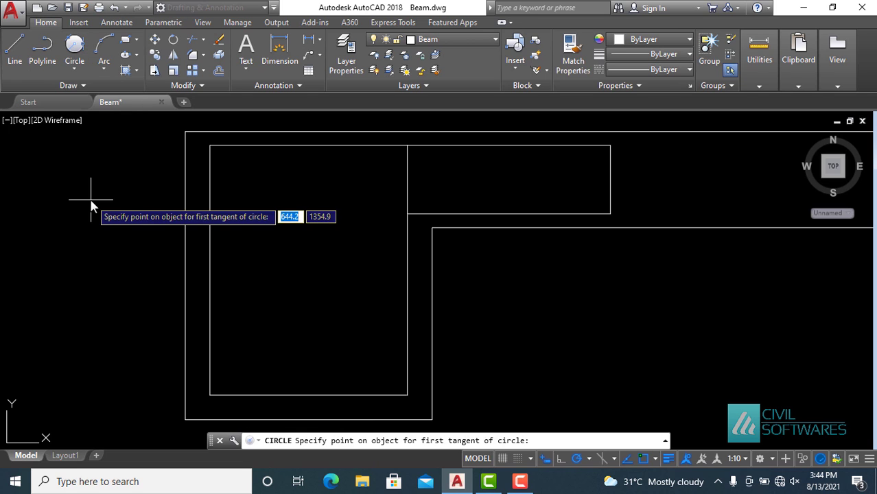
left_click(210, 367)
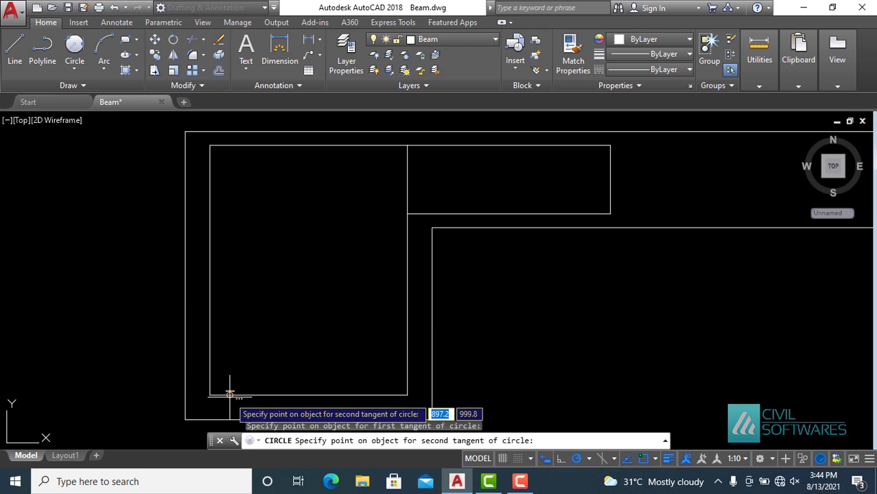
left_click(230, 394)
type("9.5")
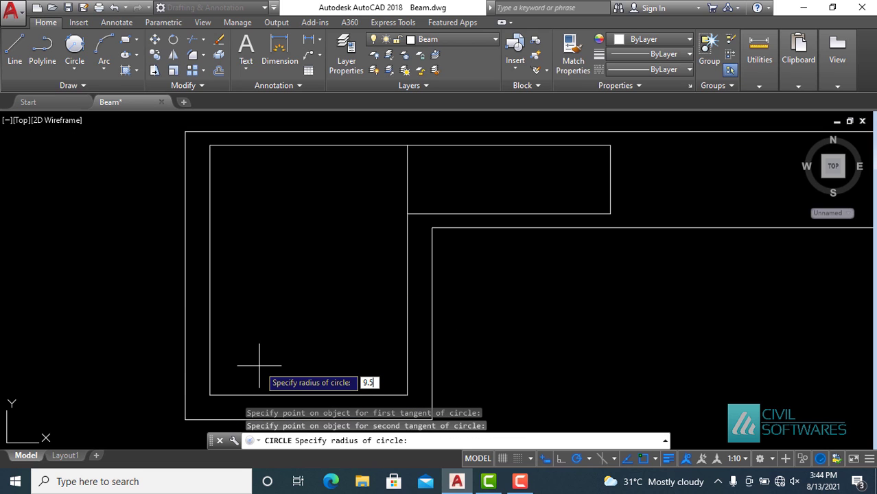
key("Return")
scroll(284, 278, "down", 3)
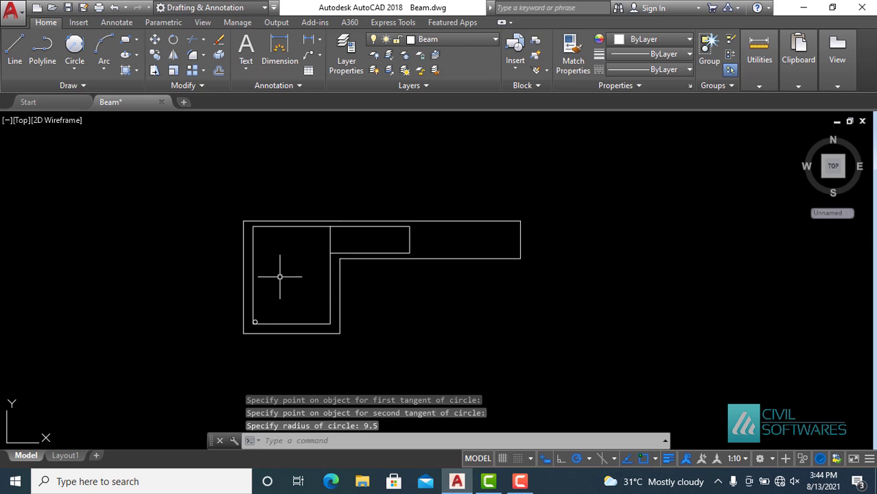
scroll(270, 317, "up", 3)
- Move the corner rebar circle 3 units to the right
left_click(230, 333)
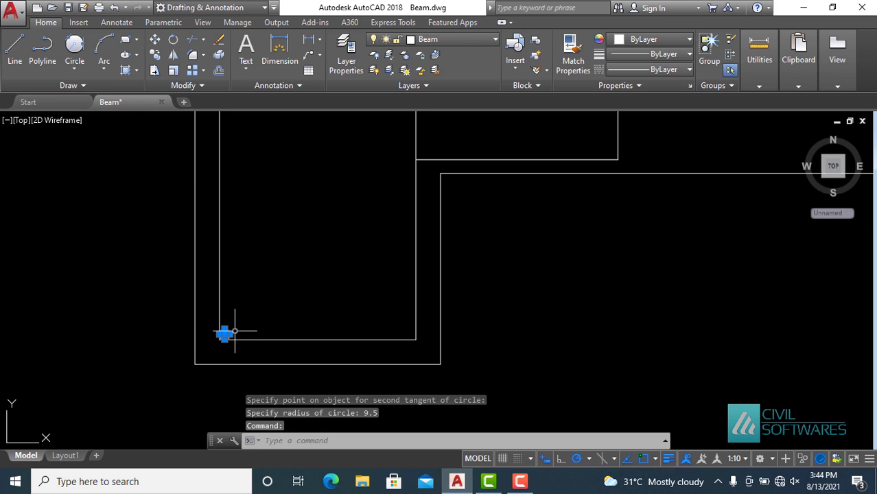
left_click(155, 41)
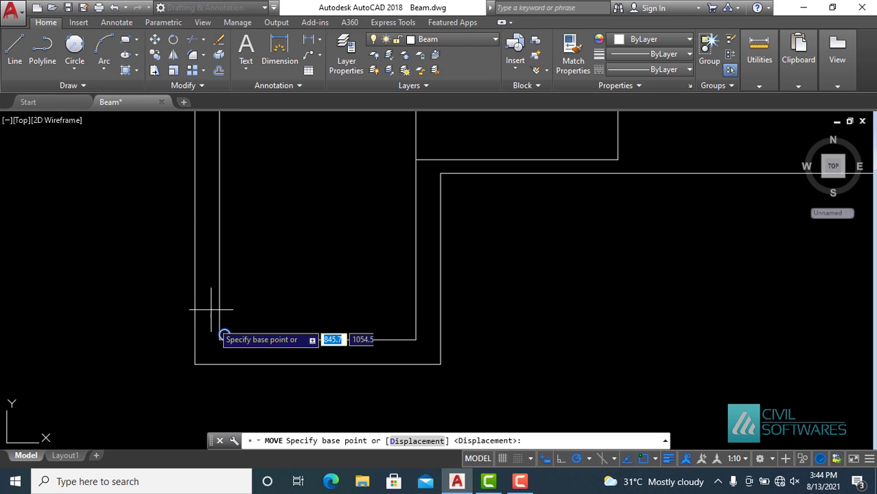
scroll(206, 322, "up", 4)
left_click(230, 288)
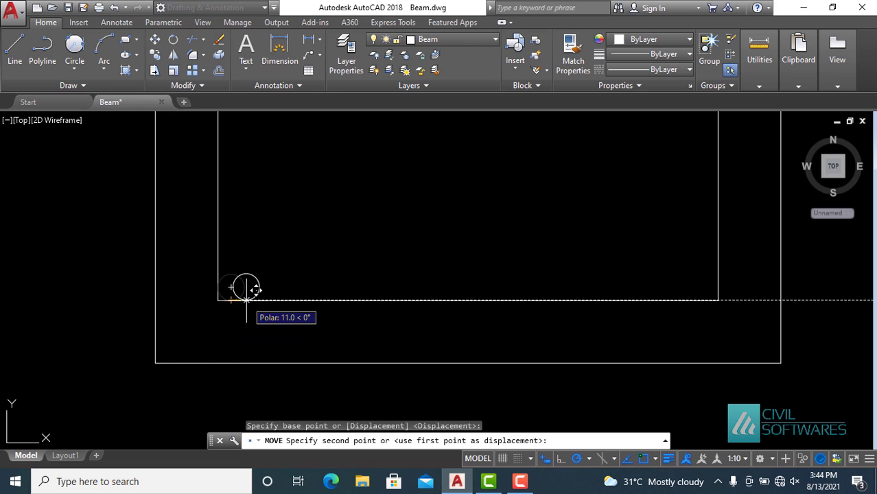
type("3")
key("Return")
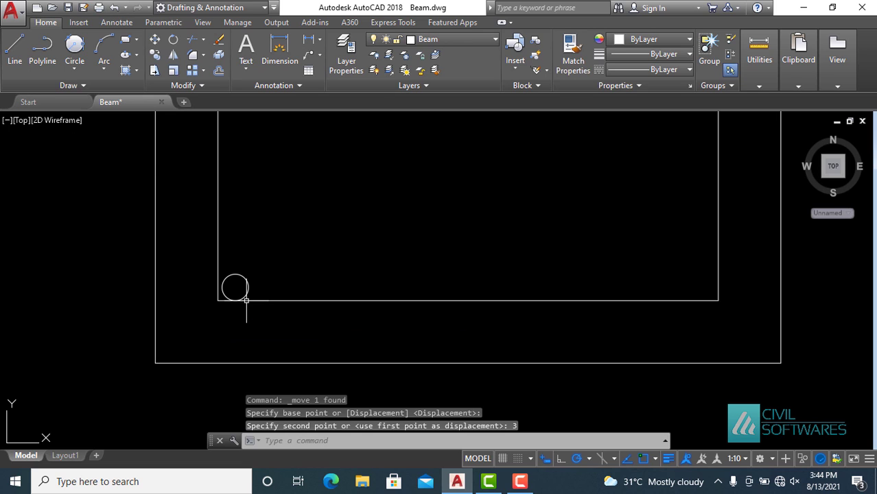
- Move the rebar circle 3 units up from its centre
left_click(155, 41)
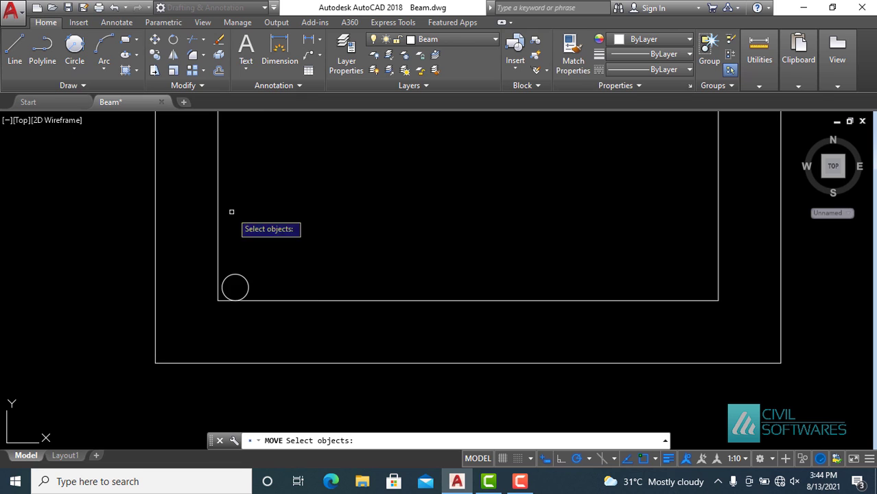
left_click(248, 284)
key("Return")
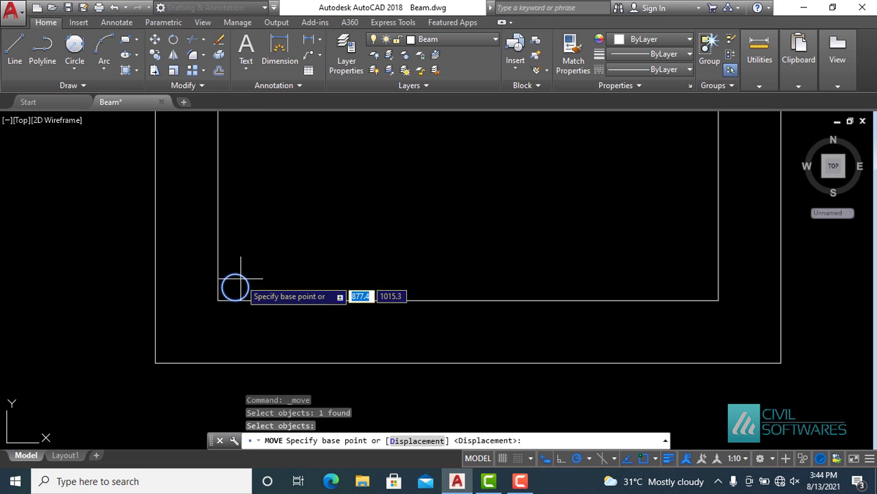
left_click(235, 287)
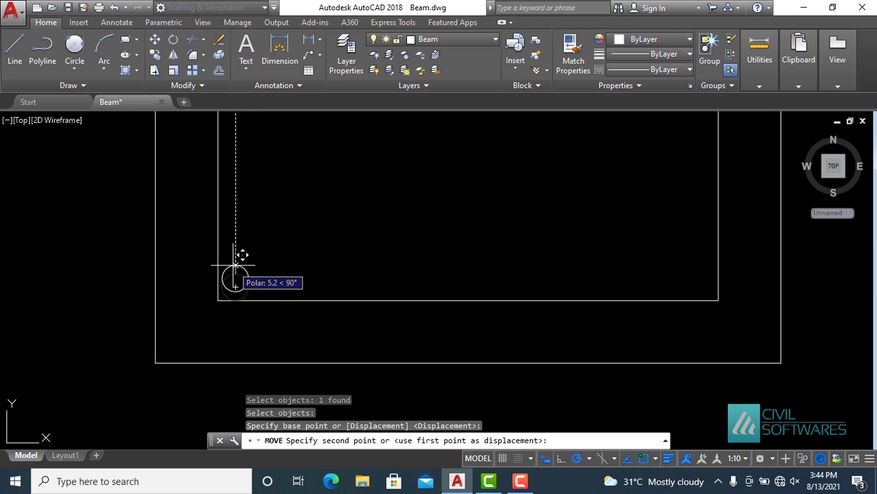
type("3")
key("Return")
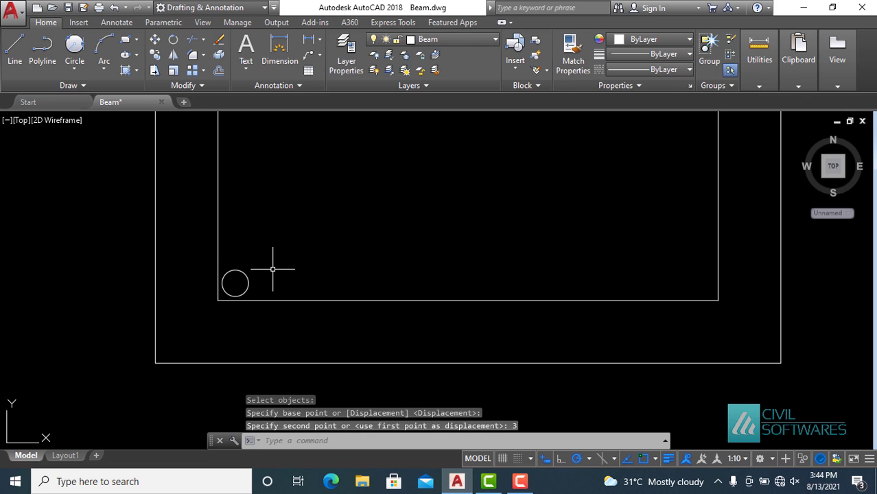
scroll(307, 272, "down", 2)
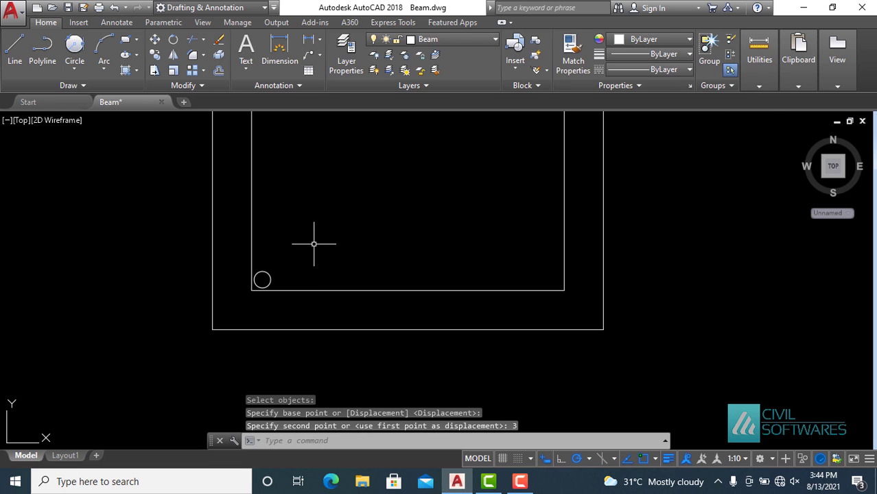
middle_click_drag(313, 243, 309, 276)
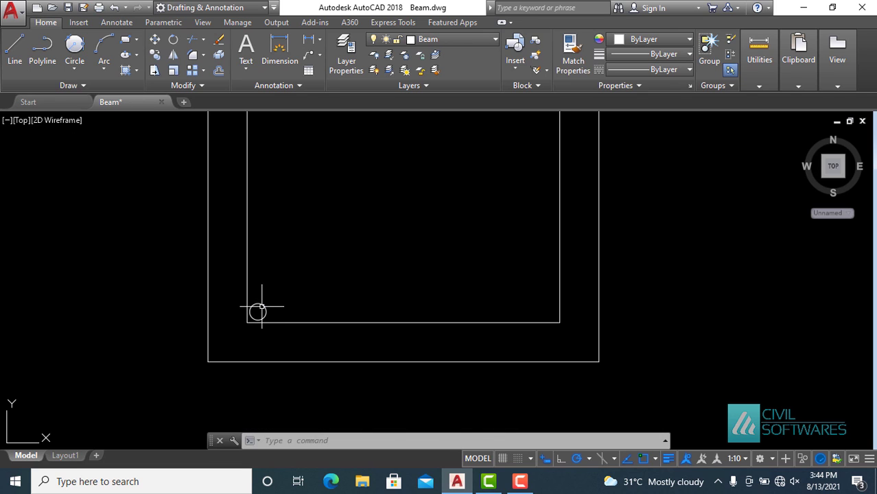
- Mirror the rebar circle about the bottom edge's midpoint, keeping the original
left_click(174, 59)
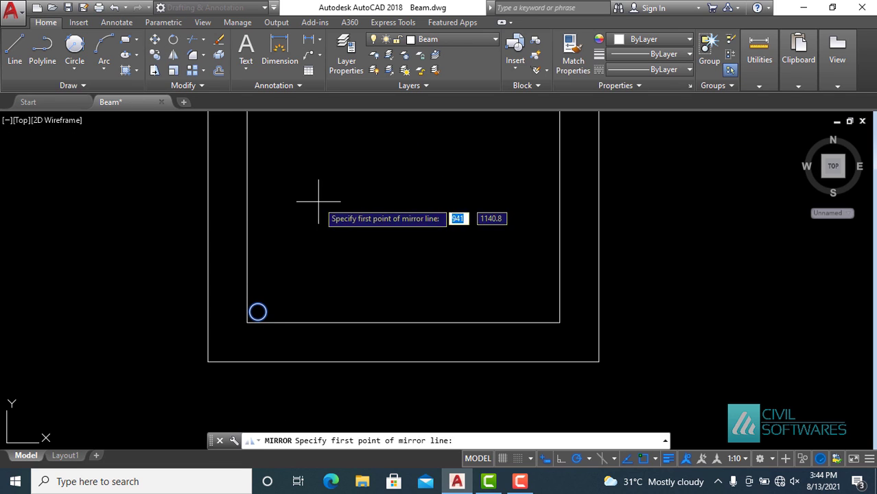
left_click(403, 322)
left_click(406, 378)
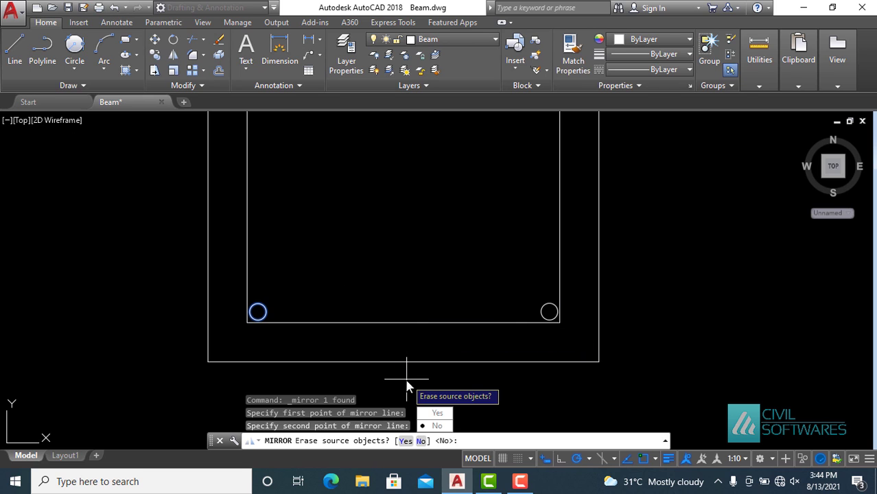
left_click(431, 429)
scroll(391, 239, "down", 2)
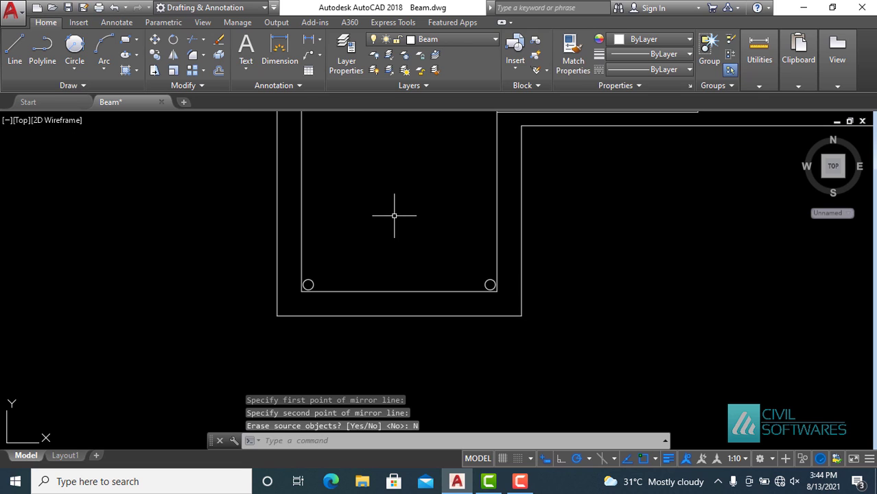
middle_click_drag(394, 216, 377, 222)
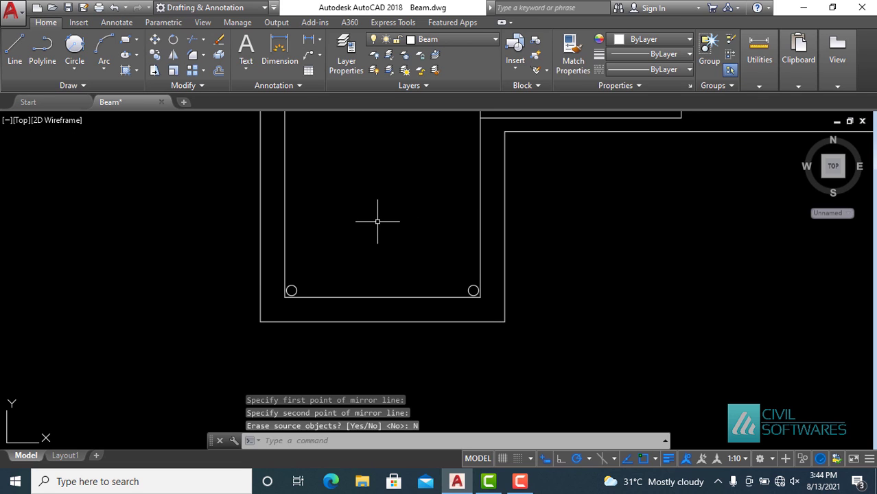
- Mirror both bottom rebar circles about a horizontal line, answering N to keep the originals
left_click(292, 290)
left_click(473, 289)
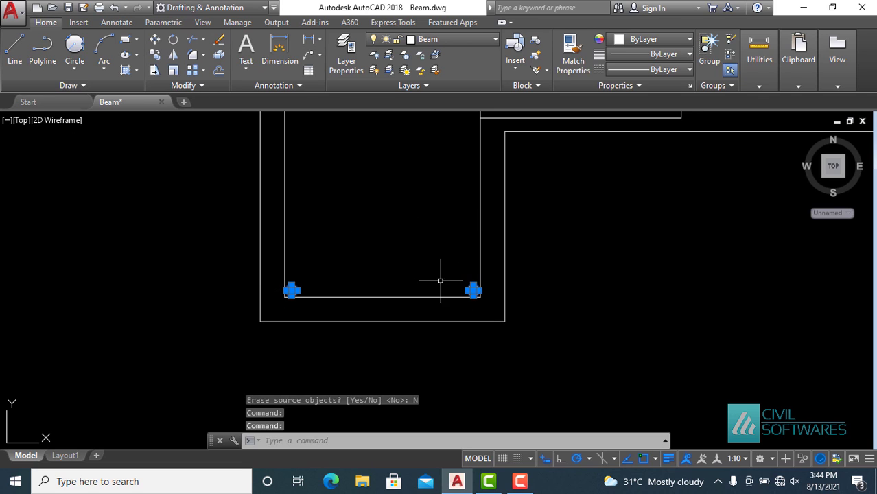
left_click(173, 55)
scroll(191, 231, "down", 3)
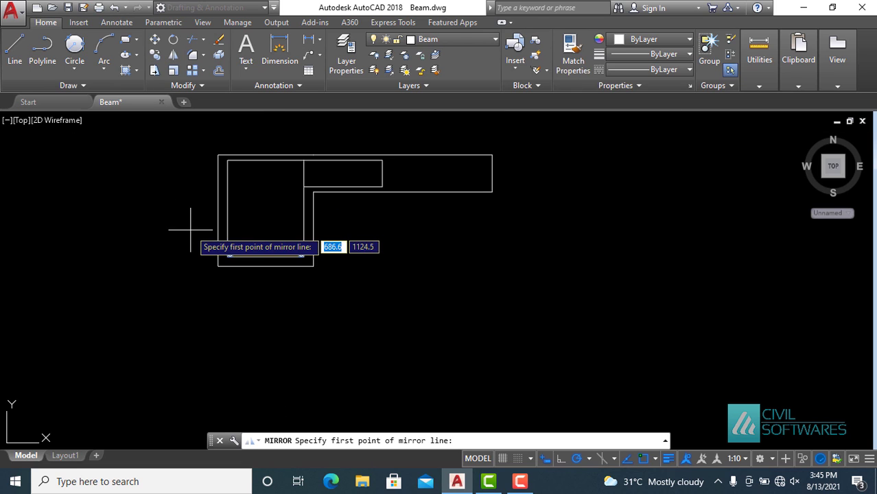
left_click(230, 208)
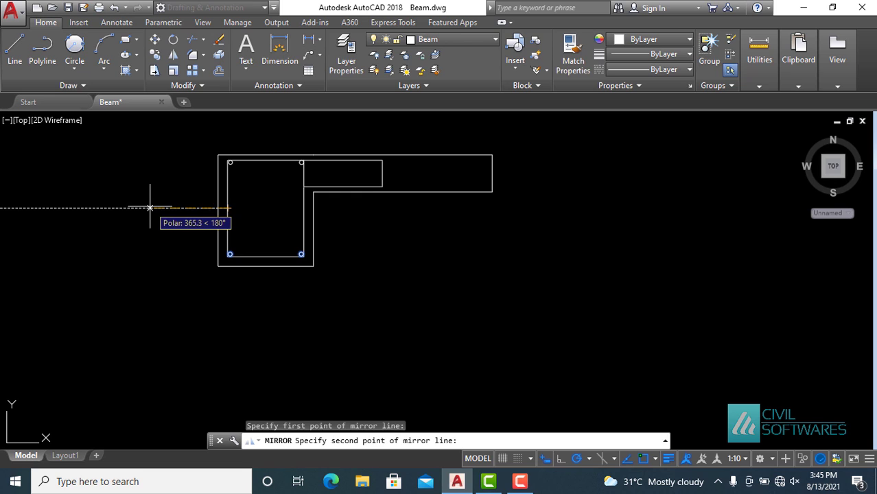
left_click(150, 207)
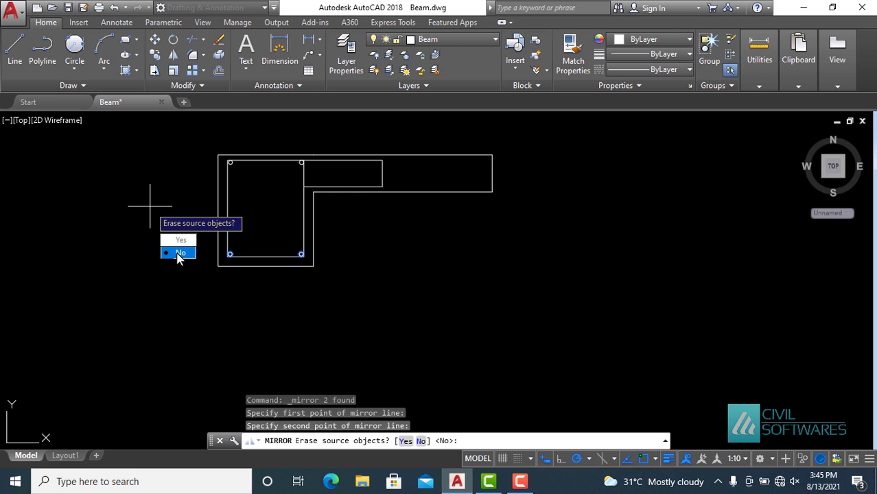
type("N")
key("Return")
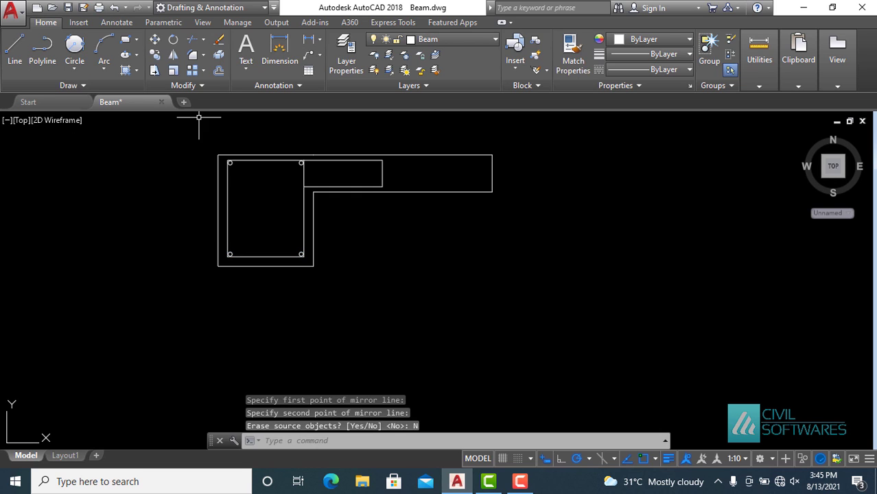
- Pan to the column section and select the bottom-left rebar circle
scroll(268, 153, "up", 4)
middle_click_drag(248, 240, 304, 198)
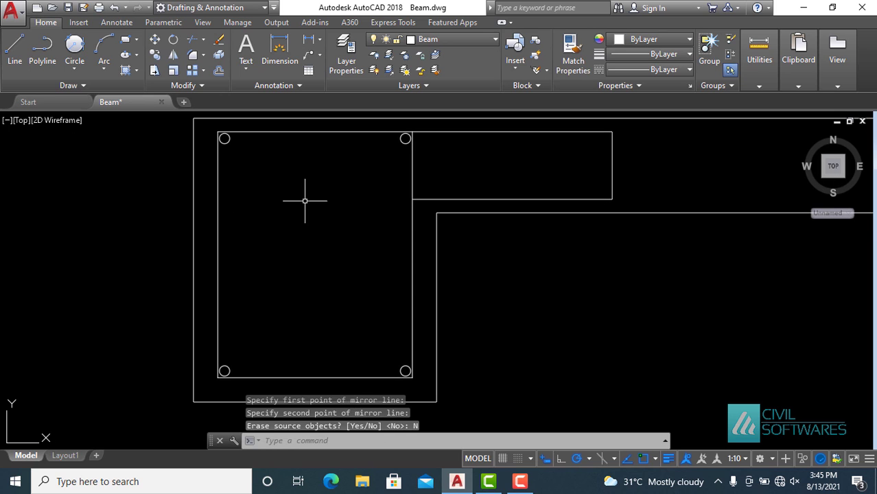
middle_click_drag(317, 258, 314, 227)
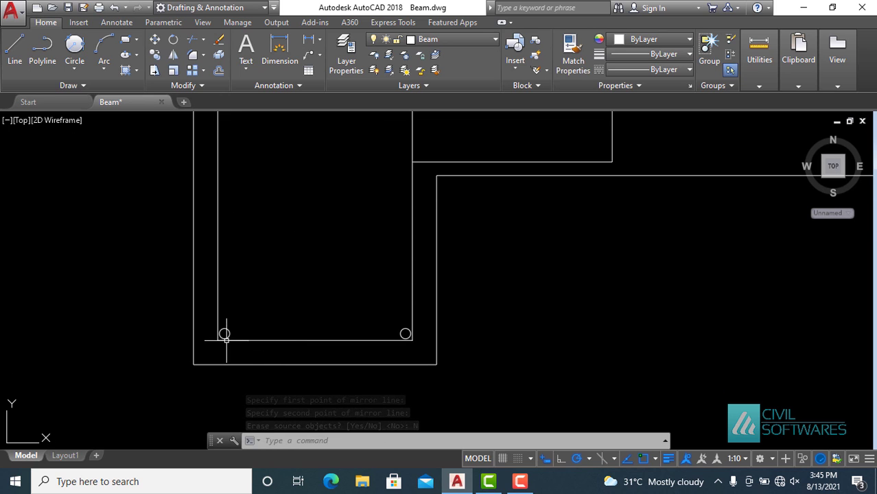
left_click(209, 314)
left_click(234, 349)
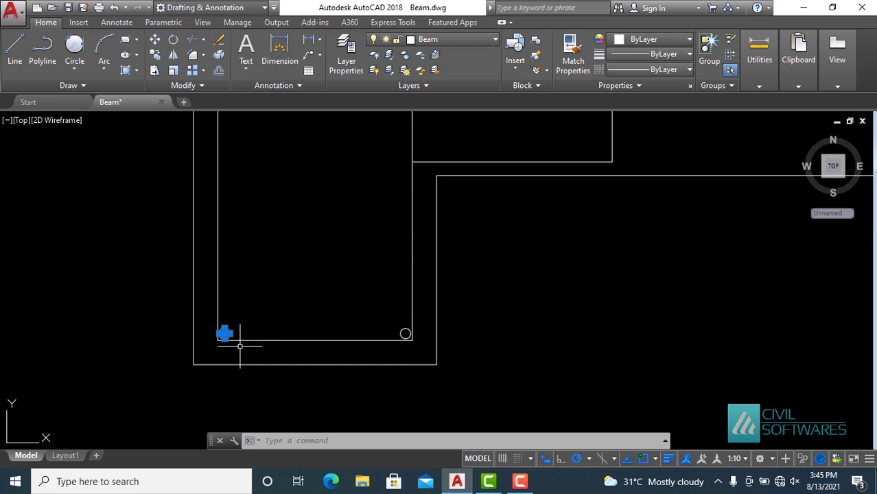
- Copy the bottom-left rebar circle to the bottom edge's midpoint
left_click(155, 56)
scroll(226, 337, "up", 3)
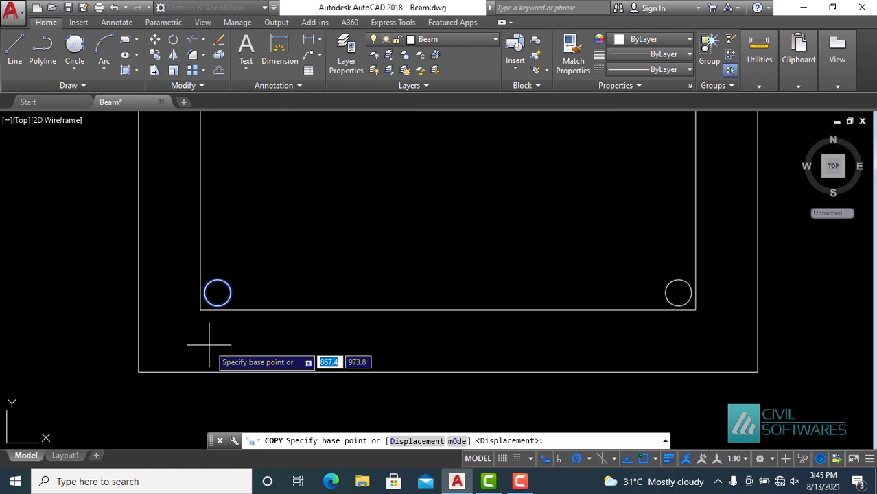
left_click(217, 293)
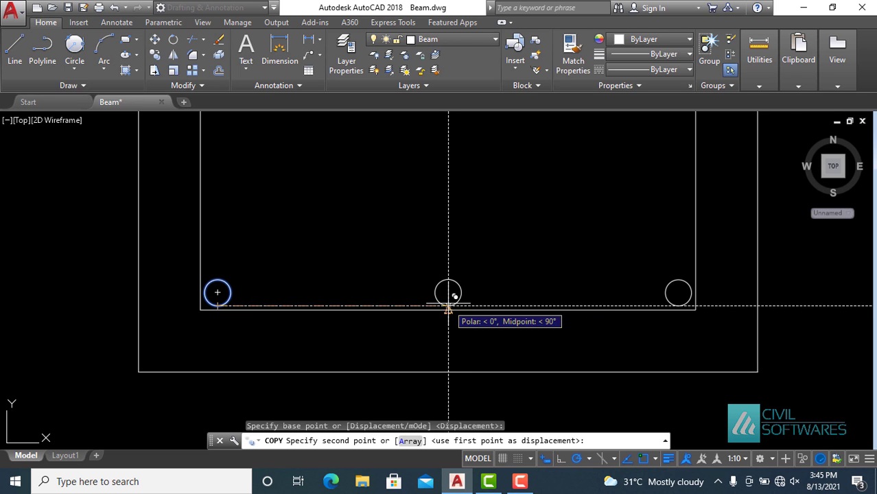
left_click(448, 302)
key("Escape")
- Copy the two bottom corner rebar circles halfway up the stirrup sides
scroll(502, 261, "down", 2)
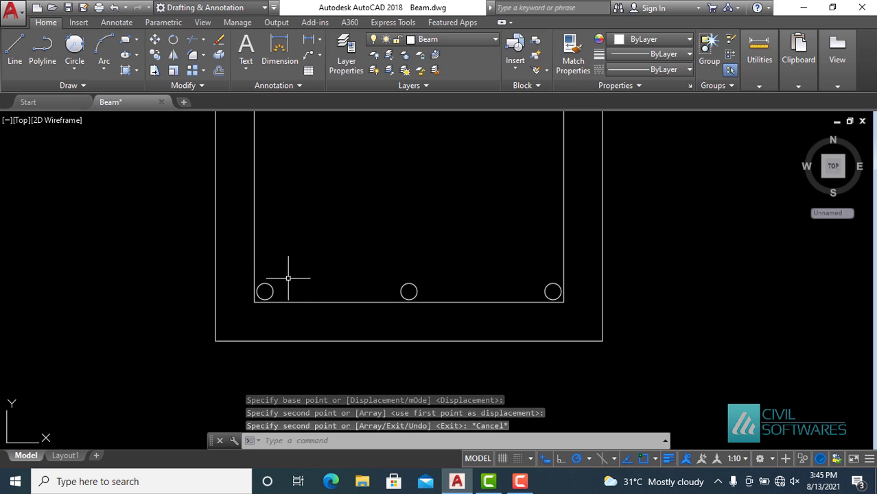
left_click(266, 289)
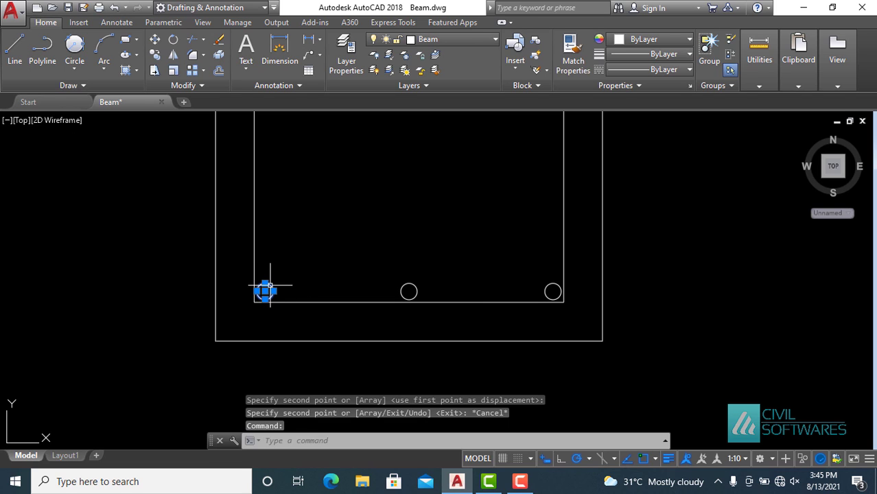
left_click(550, 289)
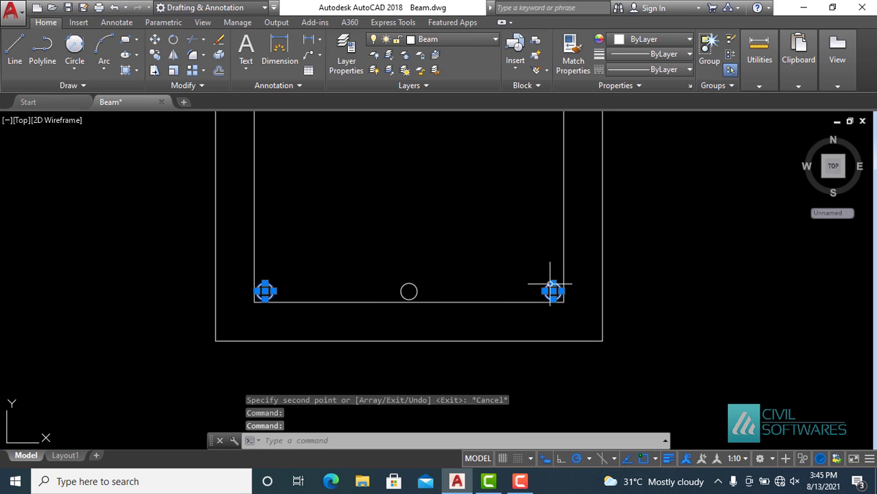
left_click(157, 53)
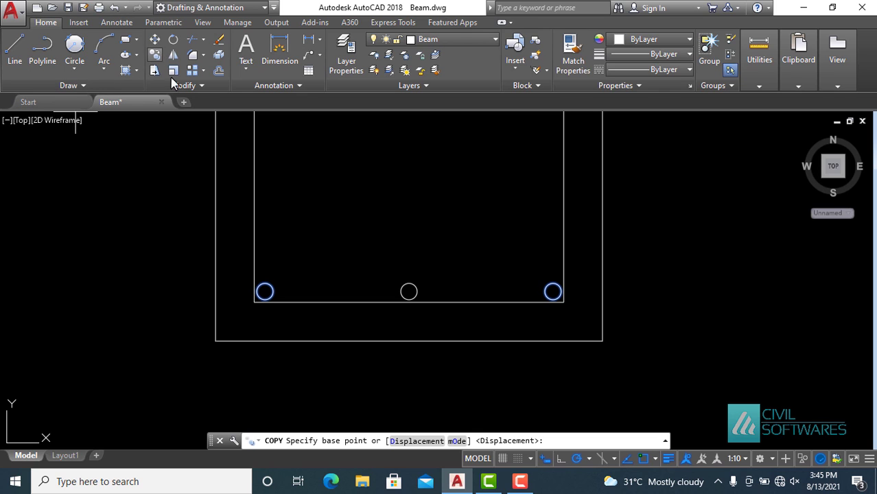
left_click(265, 291)
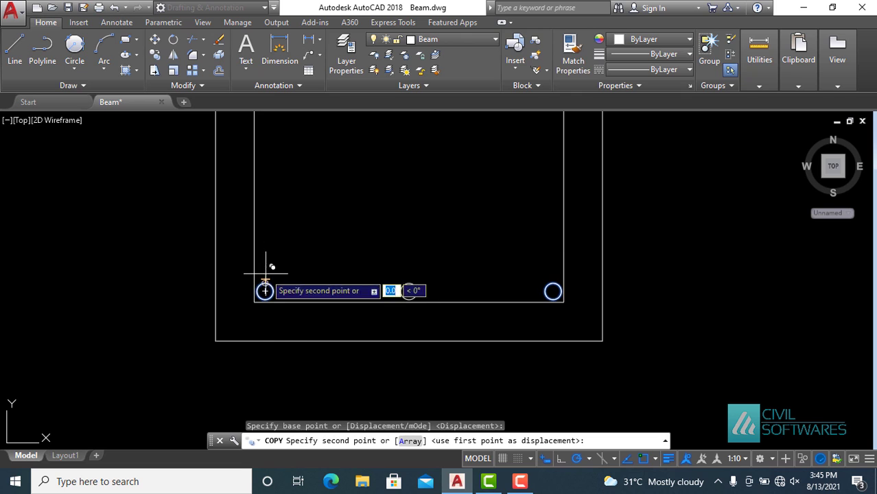
scroll(267, 243, "down", 4)
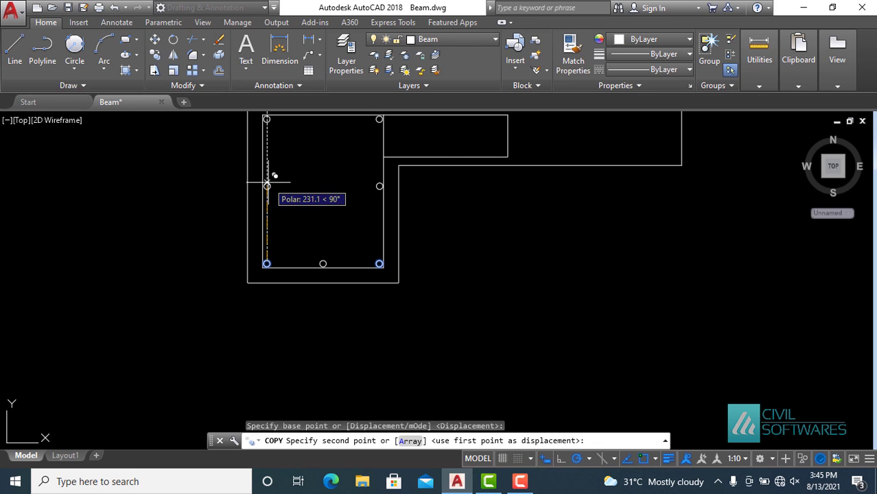
left_click(267, 183)
key("Escape")
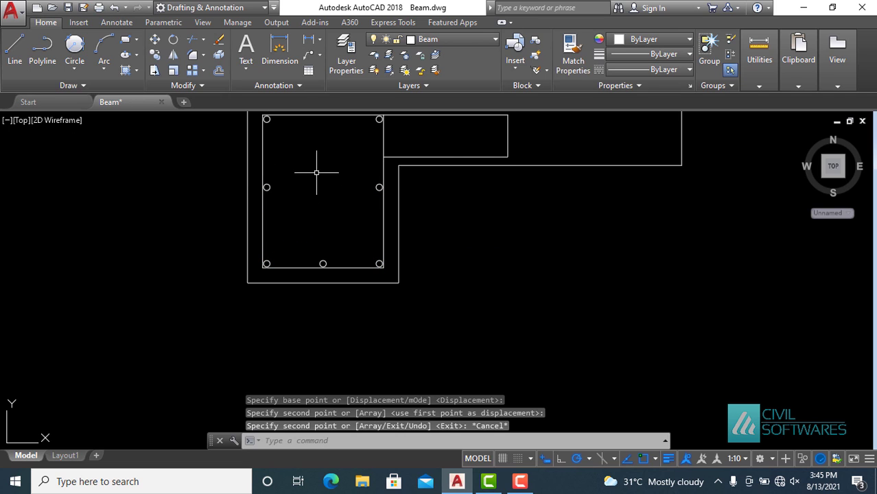
- Copy the column's top-right bar into the beam's top-right inner corner
middle_click_drag(316, 172, 317, 231)
scroll(291, 169, "up", 2)
scroll(305, 169, "up", 2)
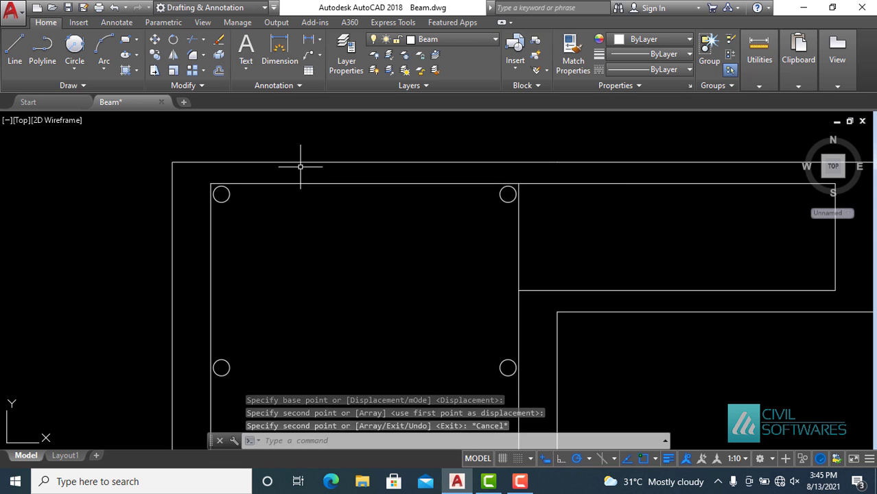
left_click(206, 148)
left_click(221, 199)
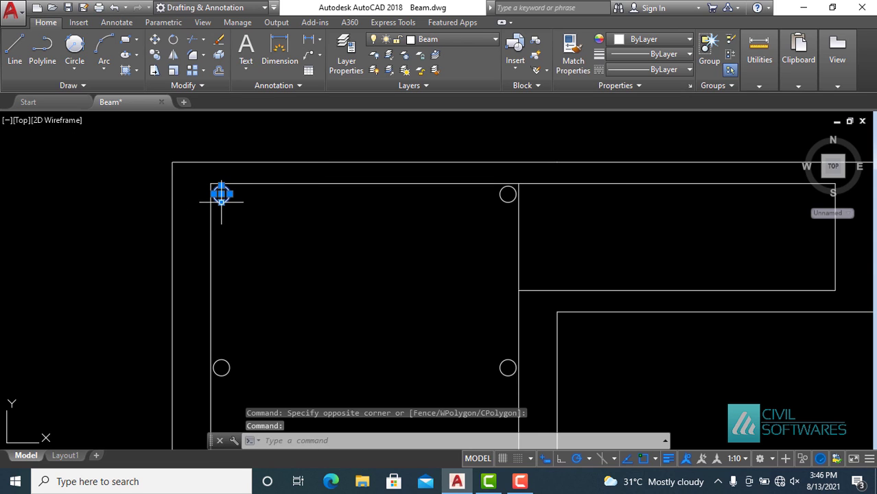
left_click(503, 203)
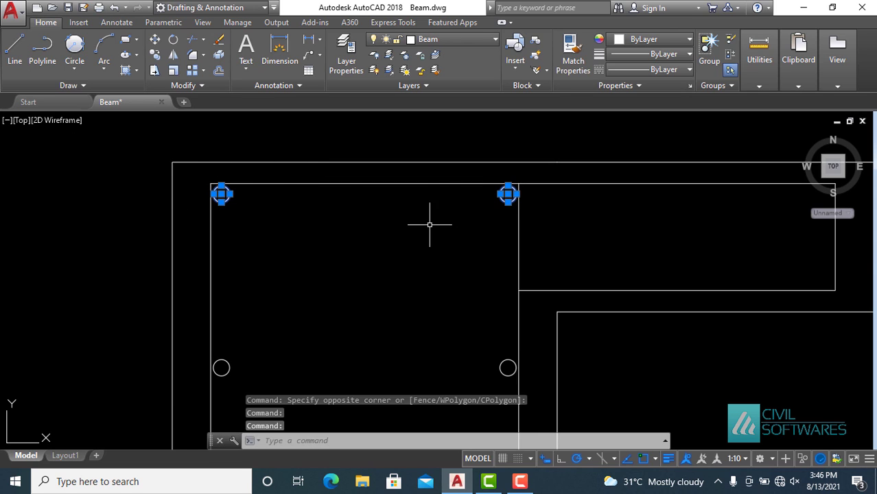
left_click(154, 55)
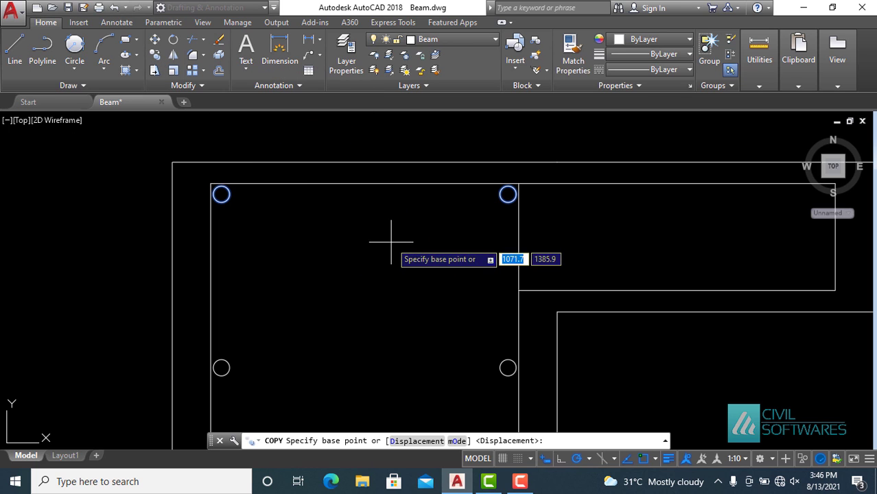
scroll(518, 199, "up", 4)
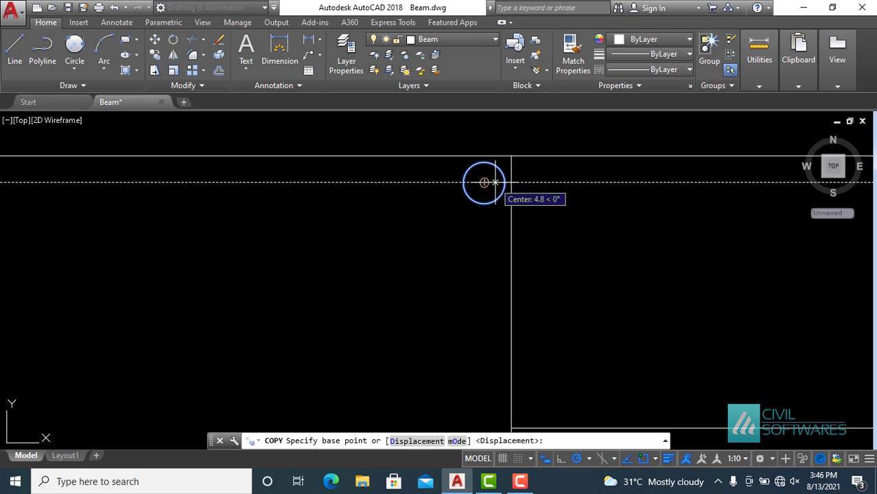
left_click(484, 182)
scroll(595, 190, "down", 3)
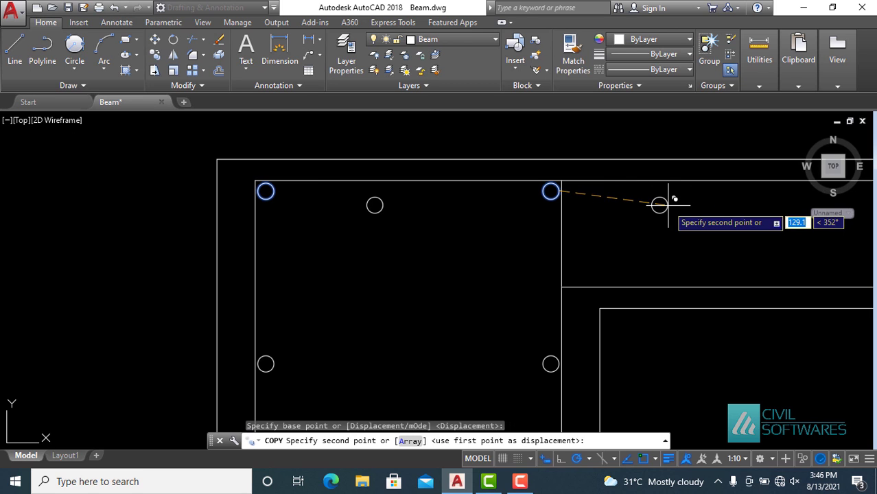
middle_click_drag(675, 198, 512, 190)
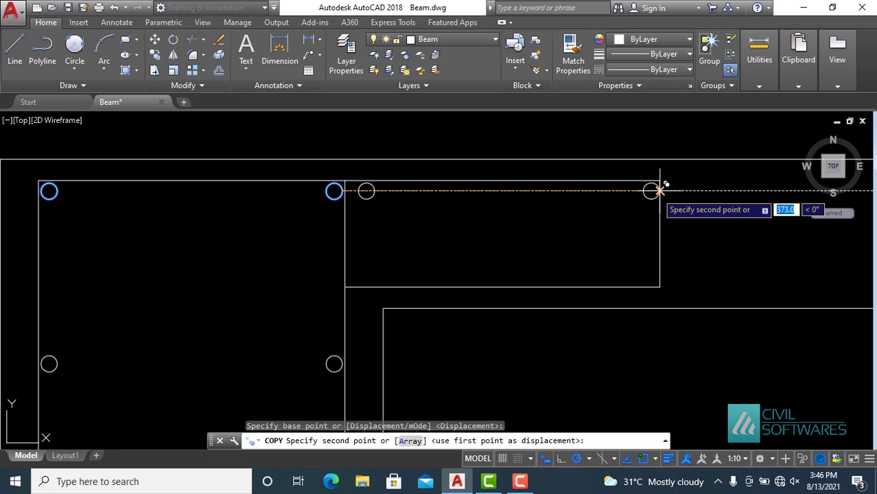
left_click(659, 190)
key("Escape")
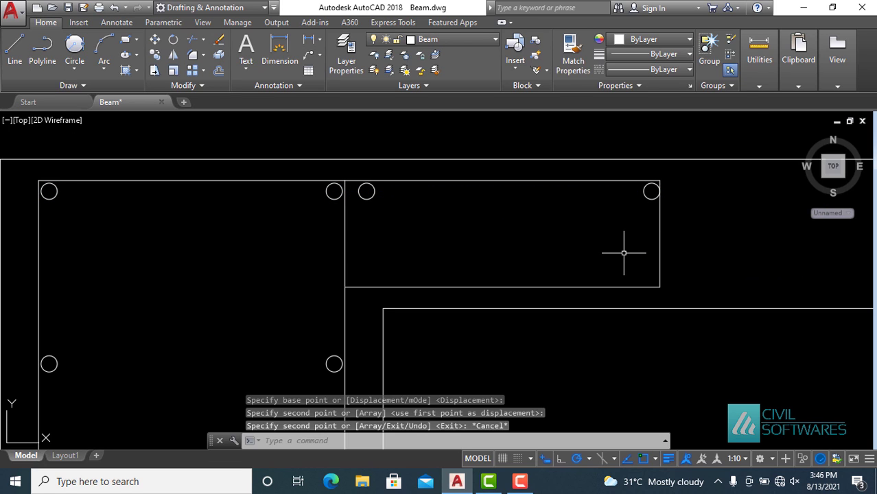
left_click(757, 90)
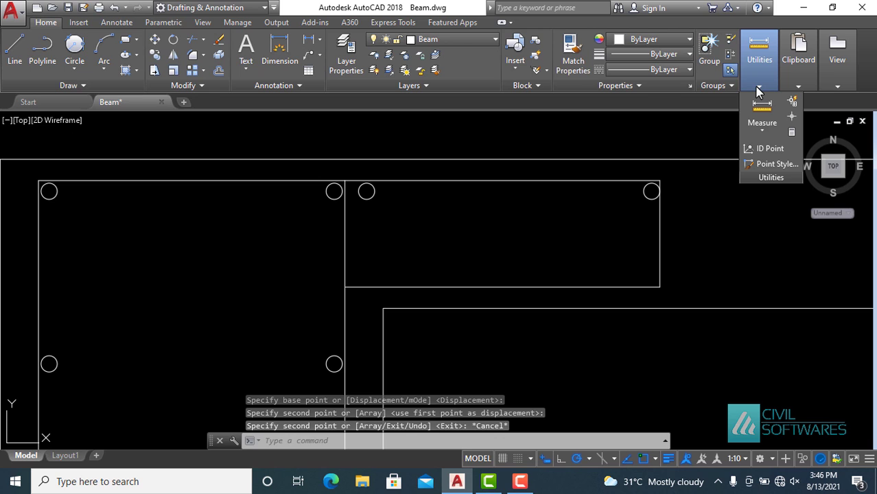
- Check the 730 span, then shift the beam's left top bar about 130 units right
left_click(761, 107)
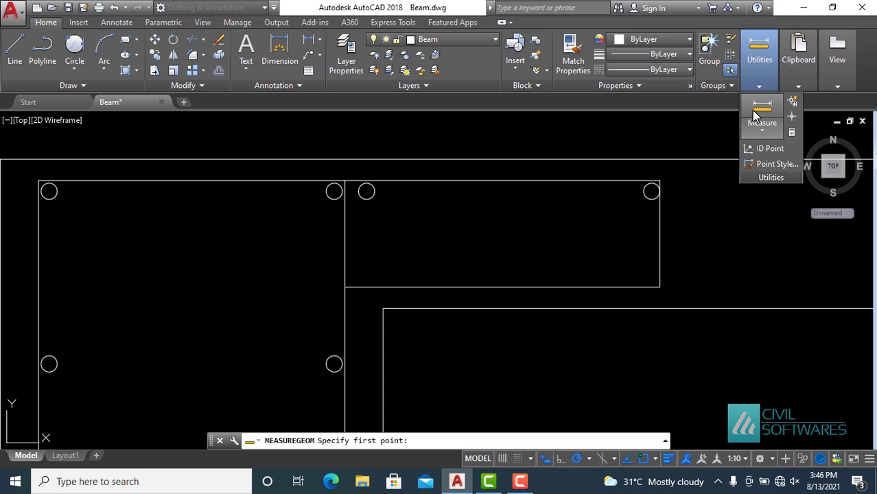
left_click(38, 180)
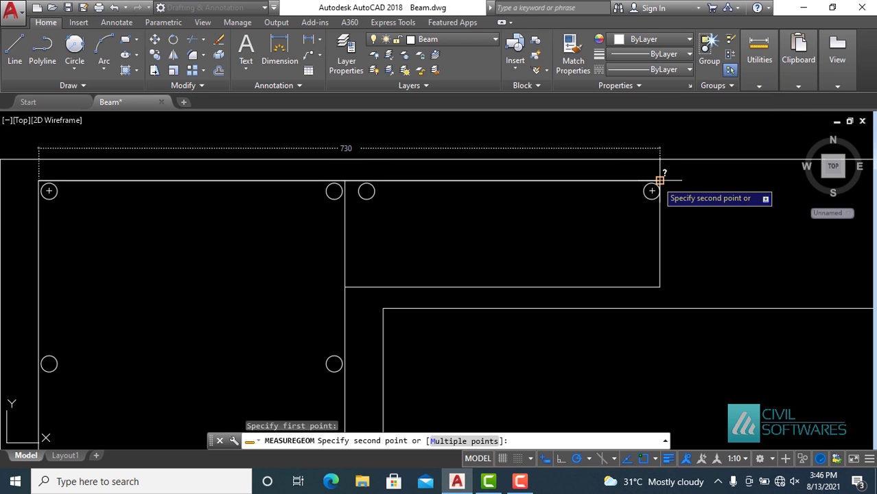
key("Escape")
left_click(372, 197)
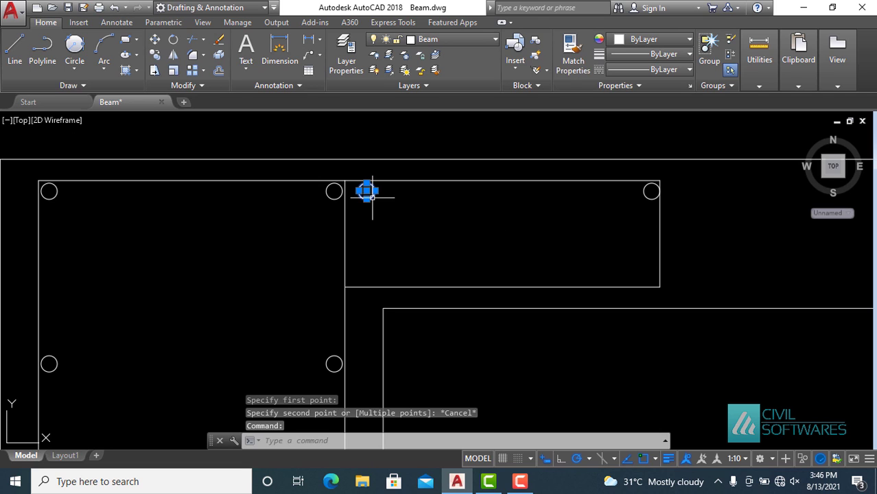
left_click(155, 40)
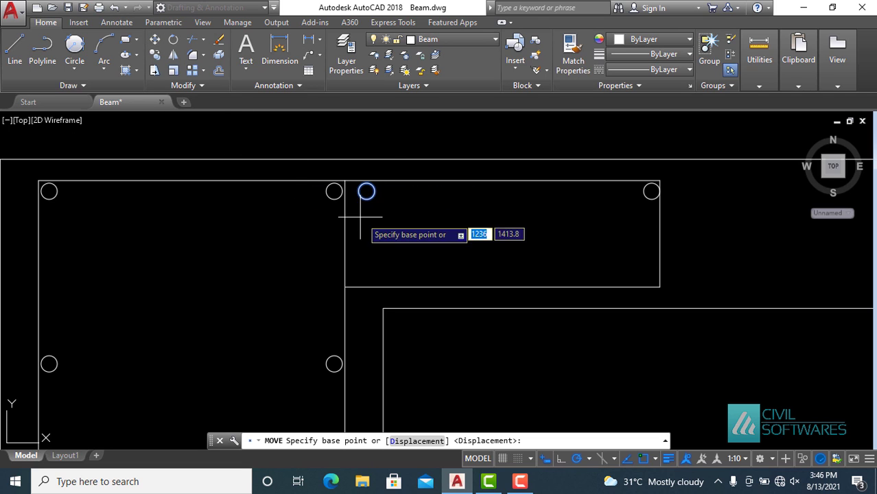
left_click(367, 192)
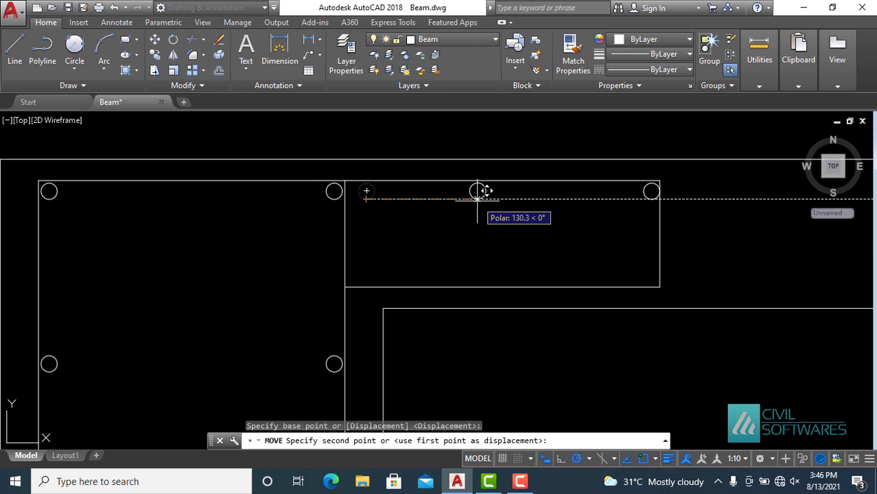
key("Escape")
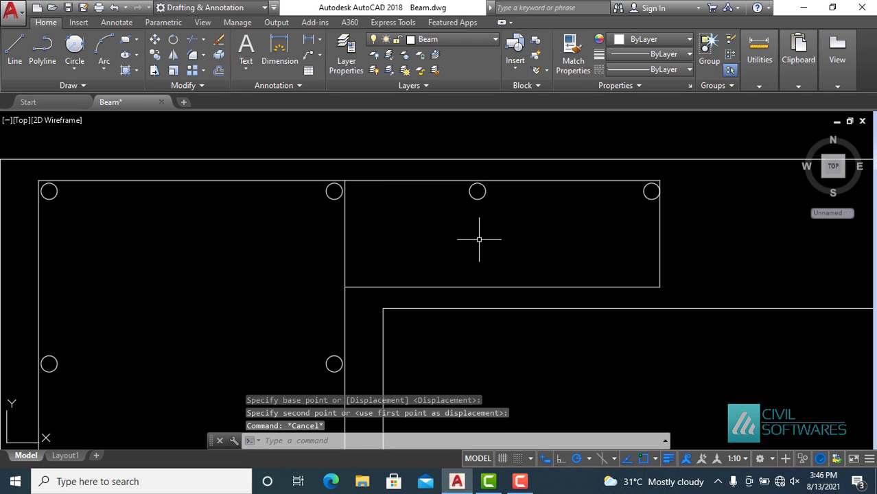
scroll(398, 237, "down", 2)
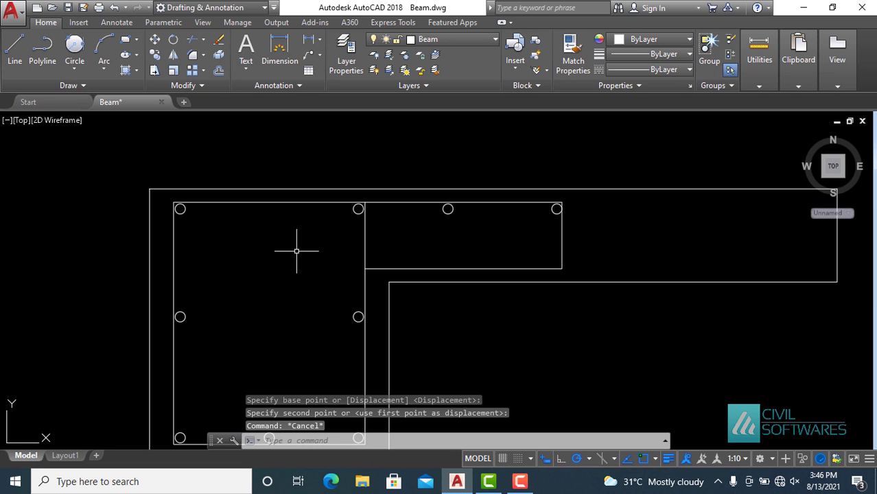
- Mirror the four top bars about the beam's horizontal mid-line, keeping the originals
scroll(549, 196, "up", 4)
scroll(556, 197, "down", 2)
scroll(542, 205, "down", 2)
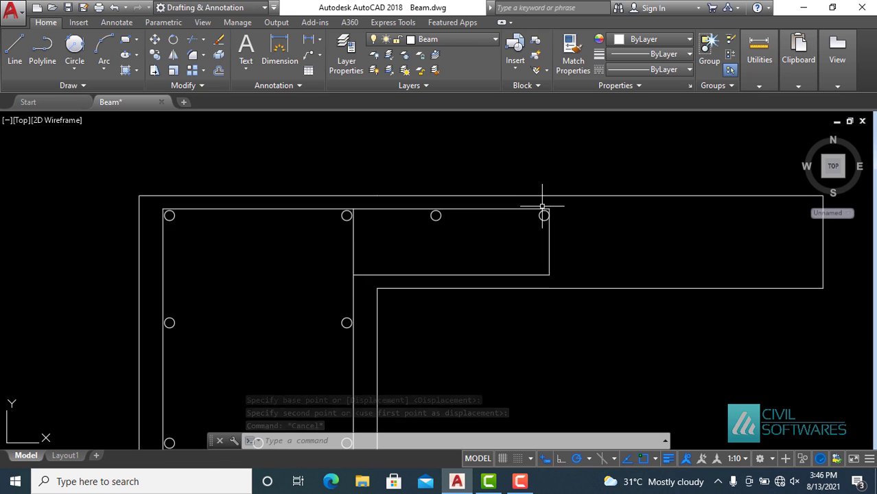
left_click(171, 217)
left_click(347, 216)
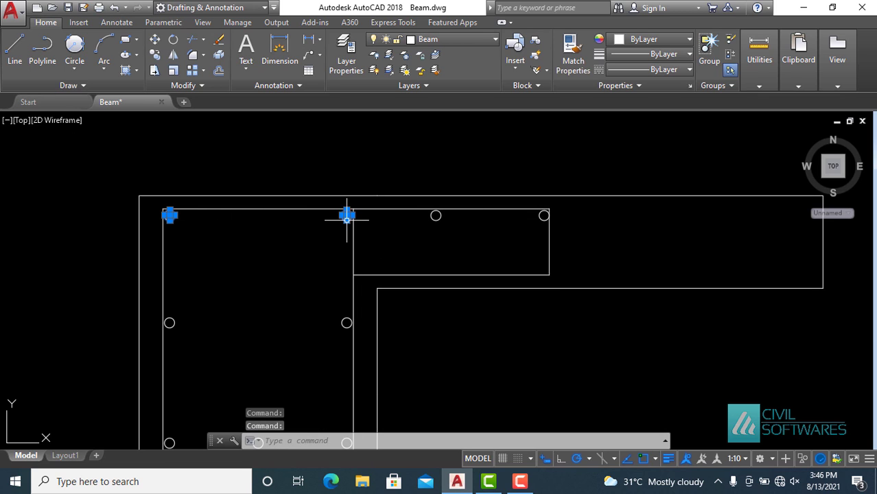
left_click(436, 216)
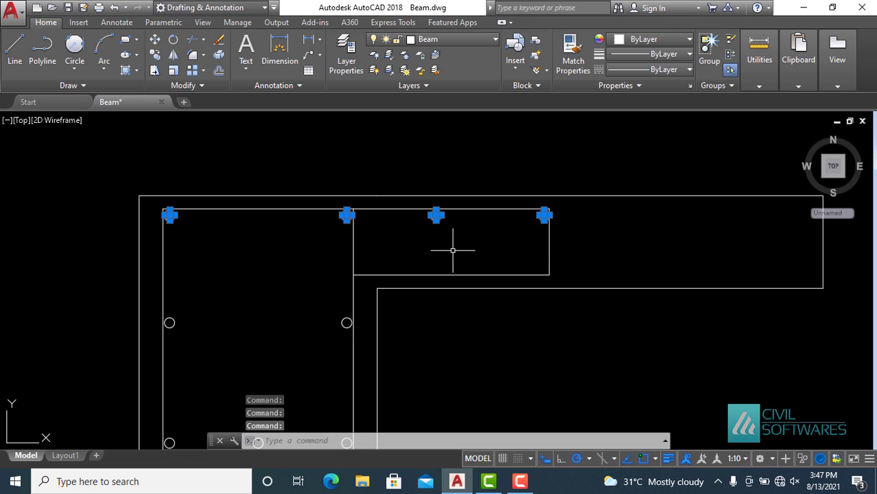
left_click(173, 55)
left_click(548, 241)
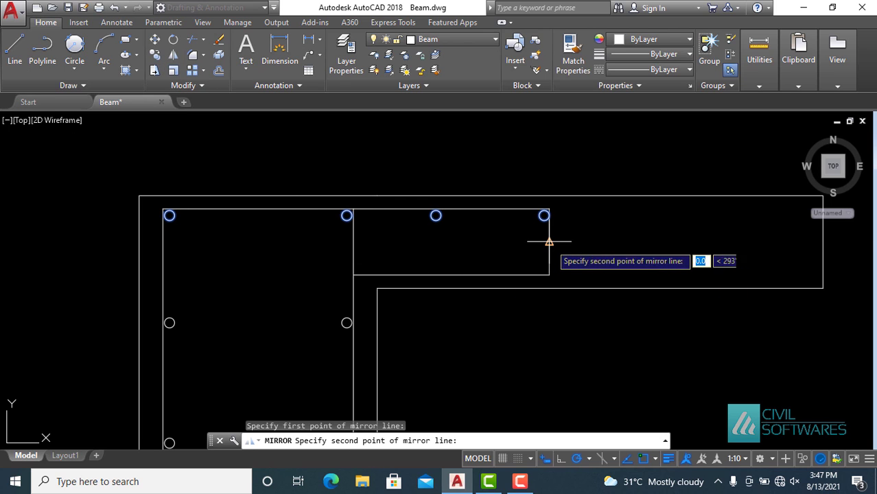
left_click(624, 241)
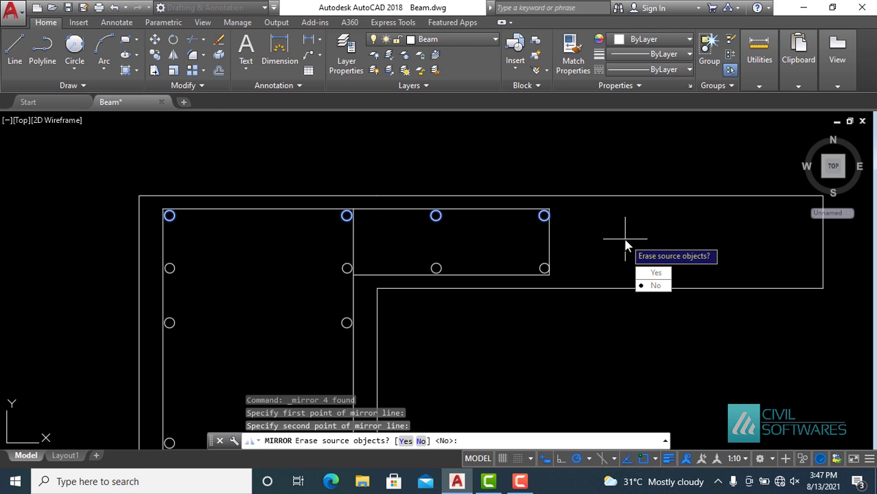
left_click(654, 284)
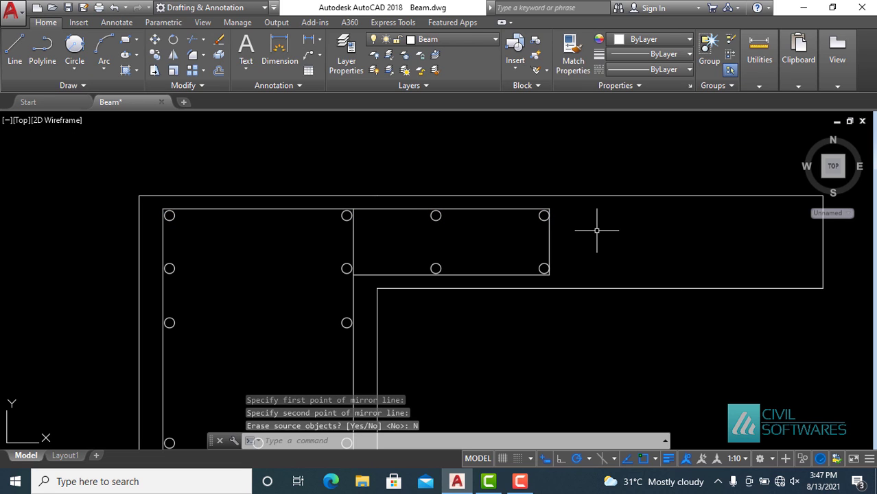
- Move the column's two middle bars lower in the column
middle_click_drag(431, 276, 472, 218)
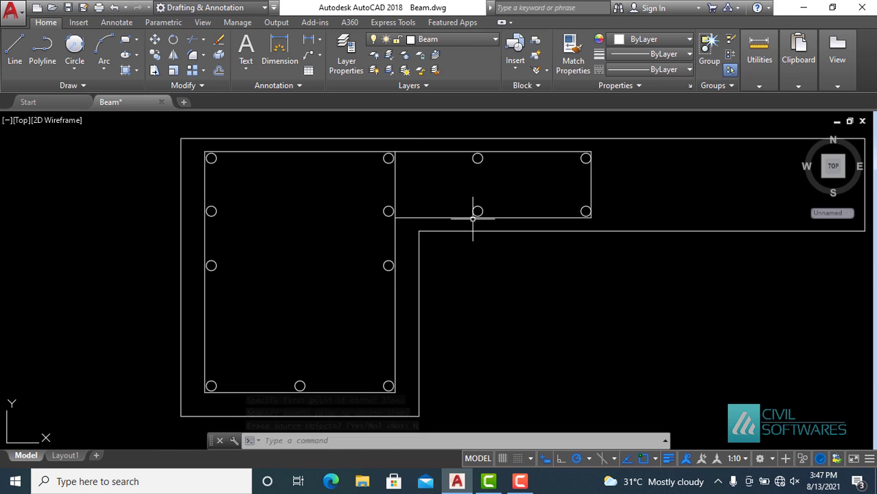
left_click(192, 251)
left_click(399, 284)
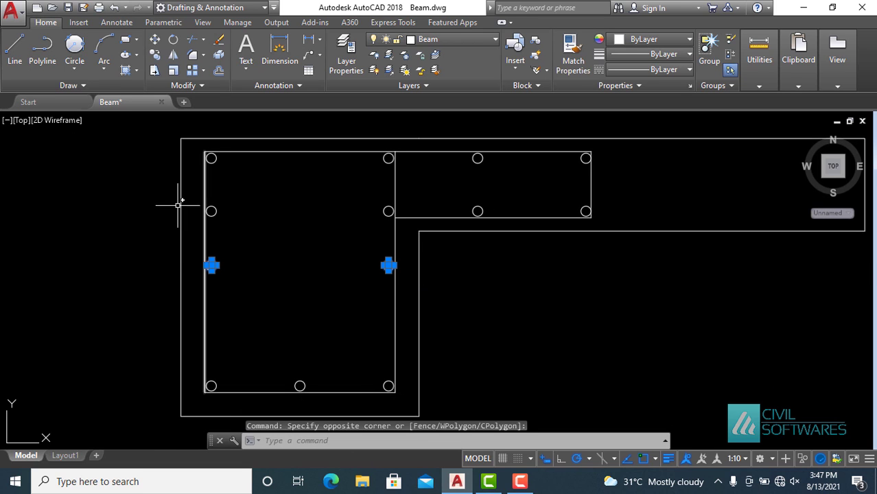
left_click(153, 43)
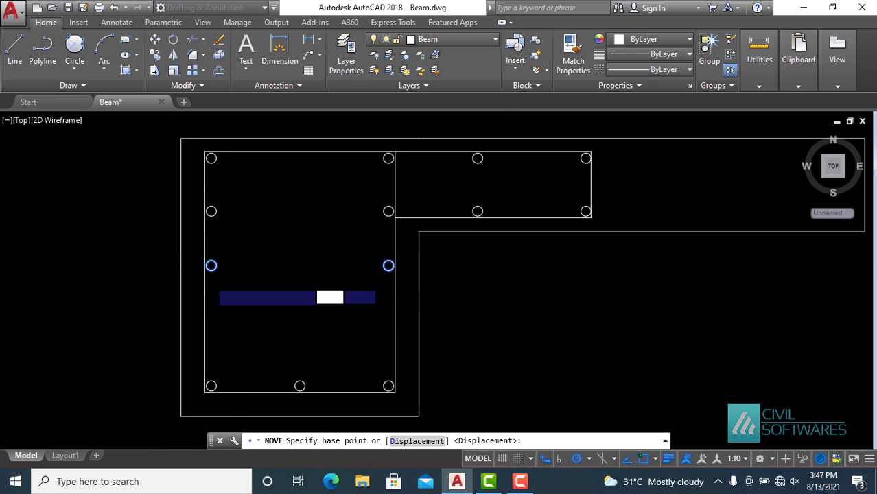
scroll(212, 260, "up", 2)
left_click(212, 258)
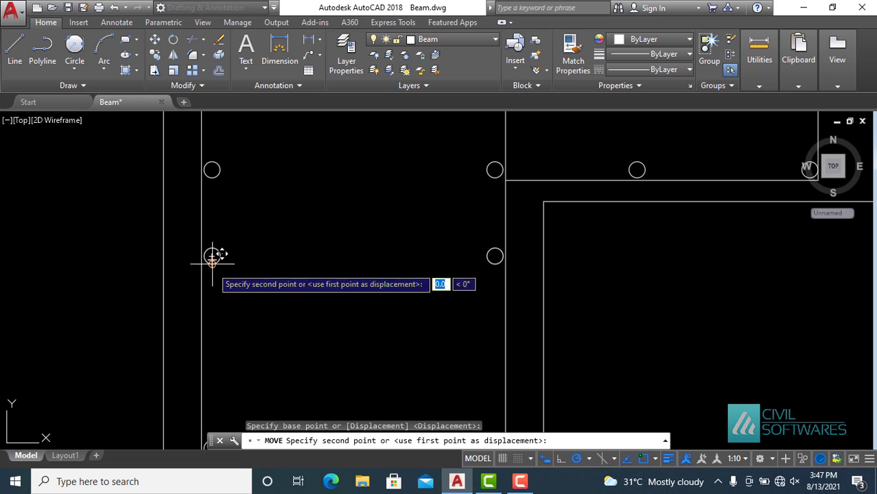
left_click(212, 304)
key("Escape")
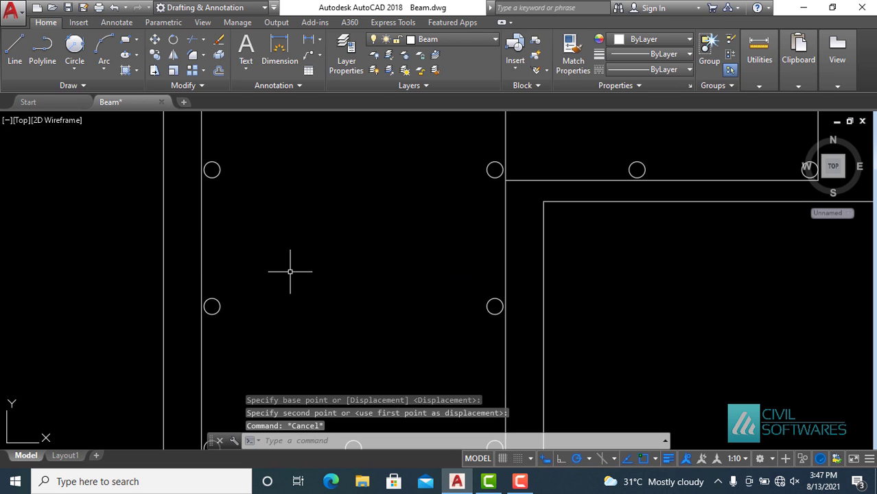
scroll(313, 245, "down", 3)
middle_click_drag(313, 244, 280, 262)
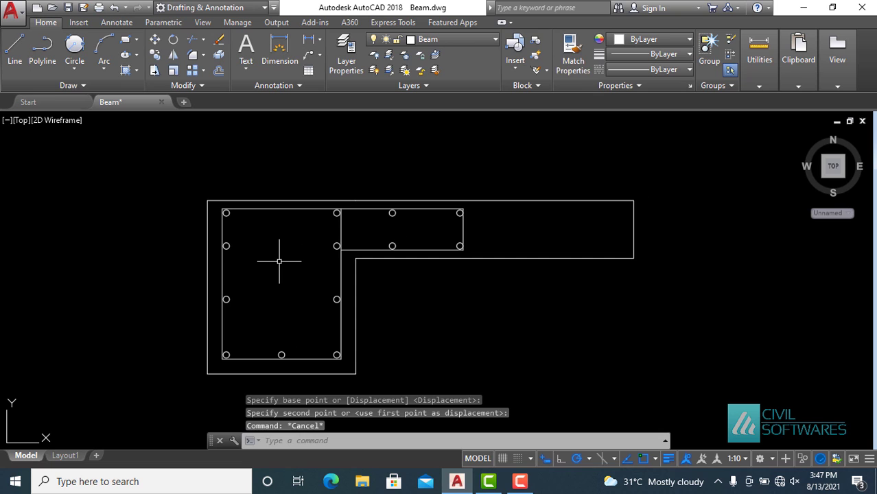
- Put all edges of the column and beam inner stirrup outlines on layer Ring 1
left_click(275, 209)
left_click(222, 231)
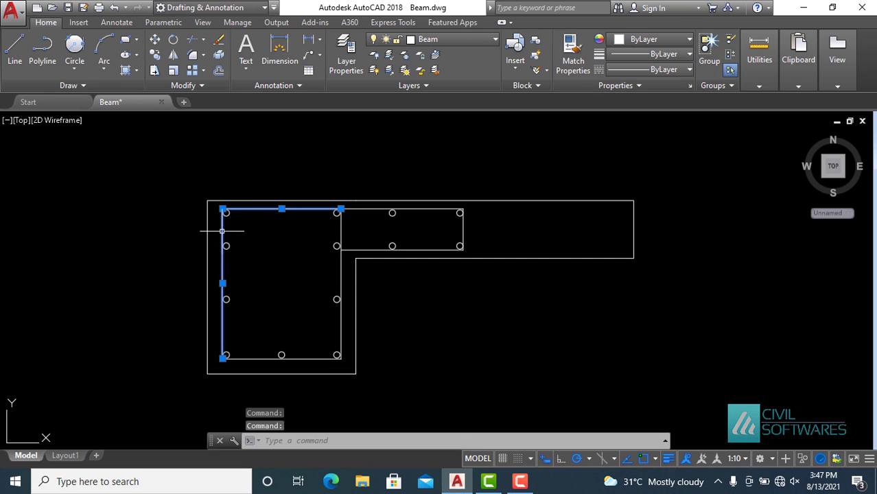
left_click(252, 358)
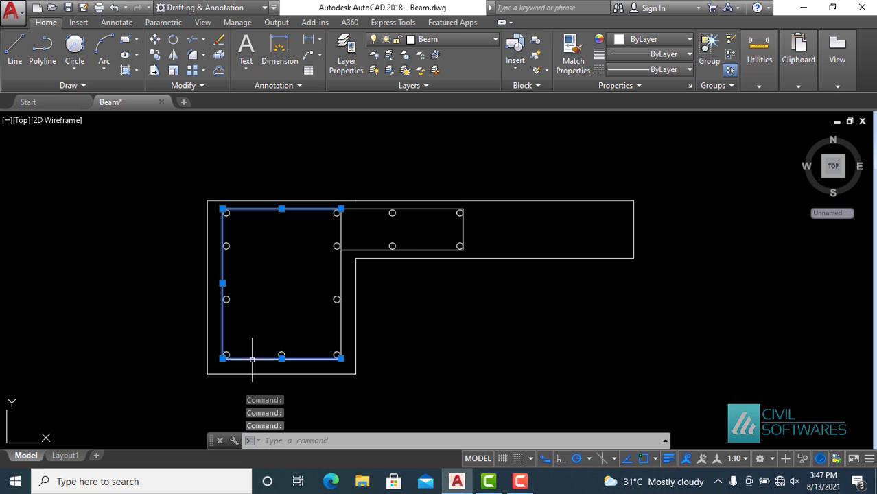
left_click(341, 321)
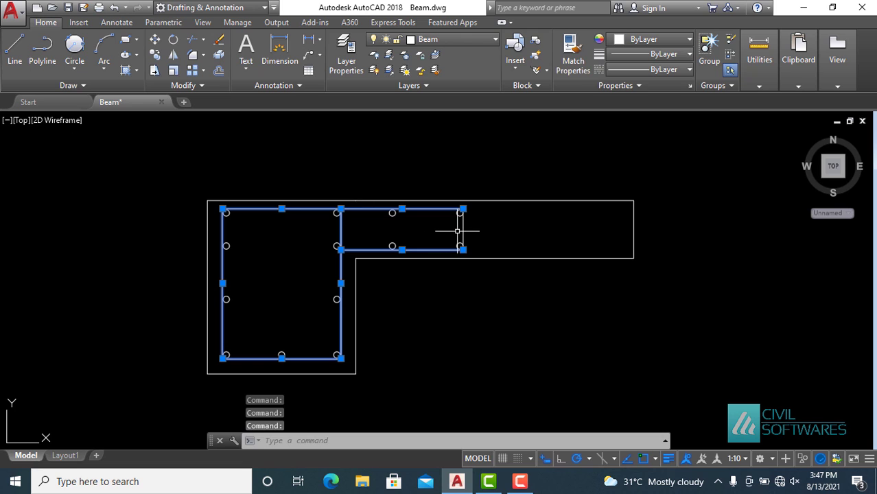
left_click(469, 42)
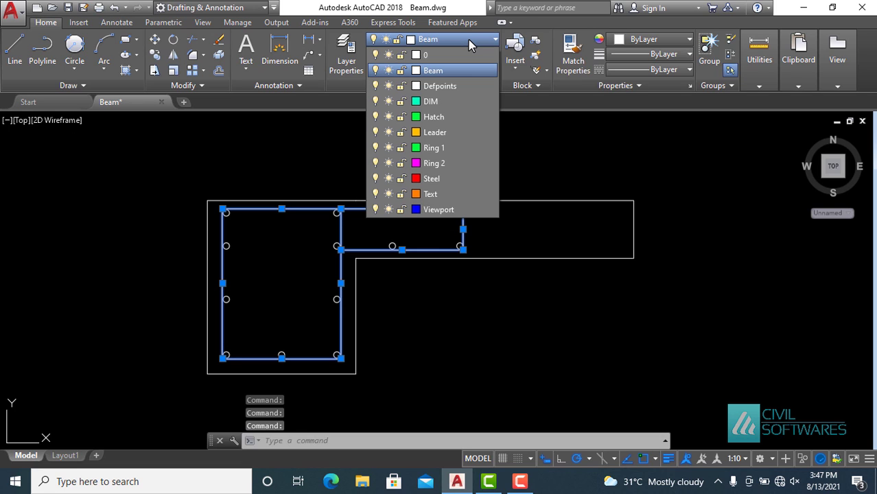
left_click(447, 147)
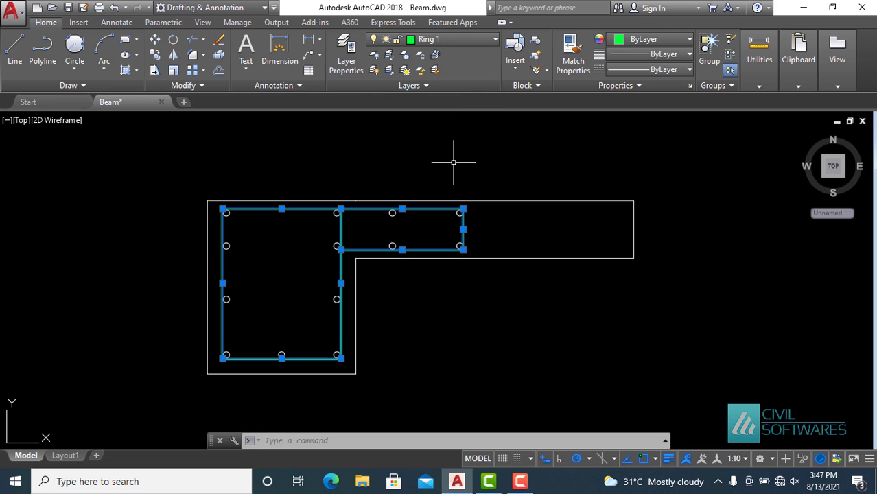
key("Escape")
- Fillet with a 9.5 radius taken from a rebar circle, rounding the top-left and bottom-left corners
scroll(186, 213, "up", 5)
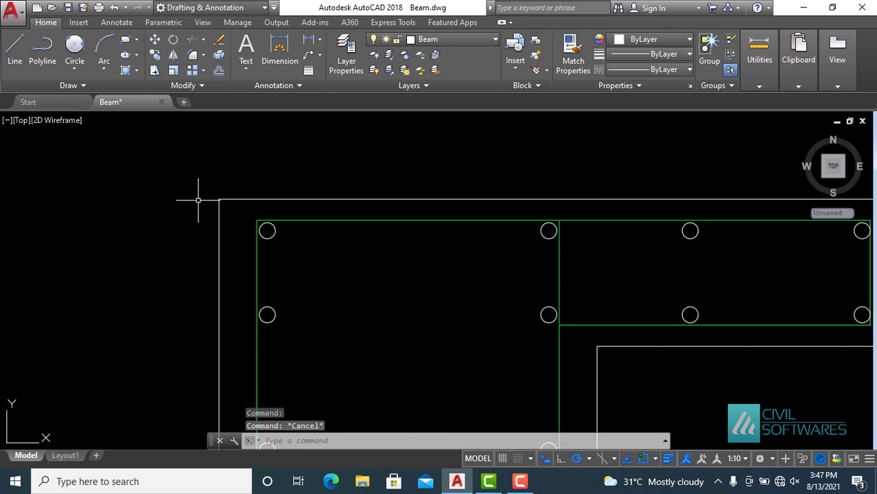
scroll(195, 196, "up", 3)
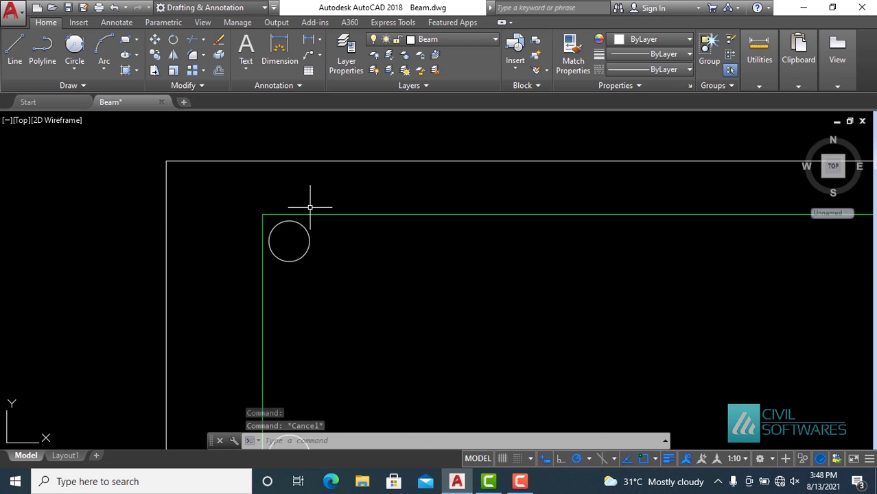
left_click(192, 54)
left_click(479, 442)
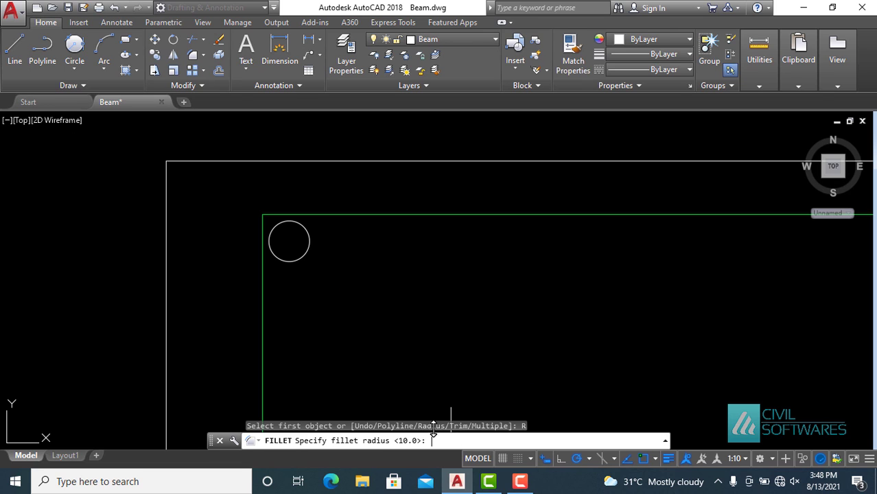
left_click(289, 241)
left_click(289, 221)
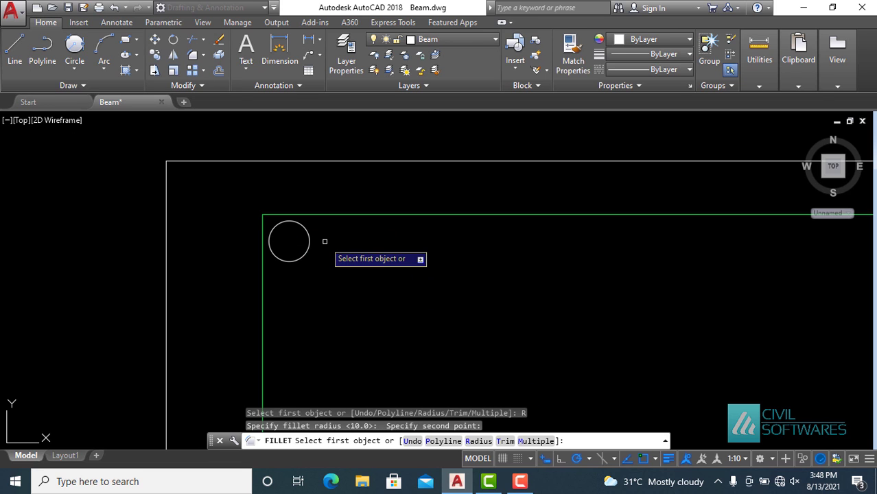
left_click(337, 213)
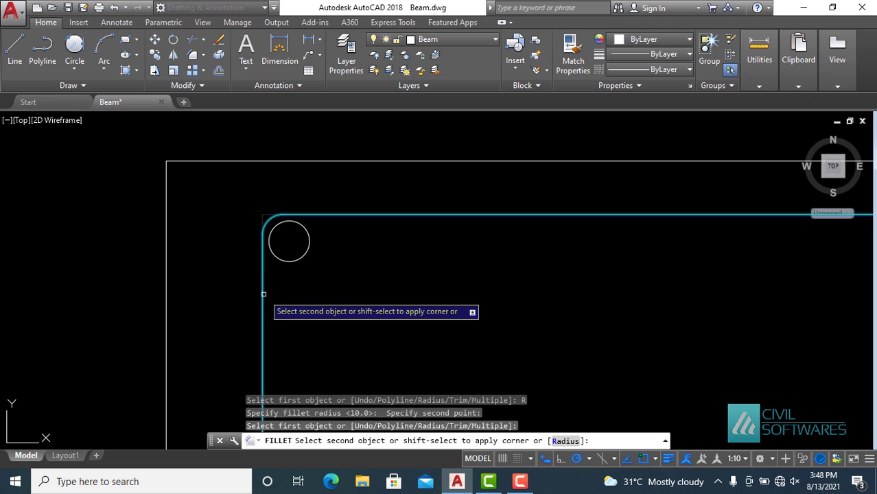
left_click(262, 292)
scroll(400, 183, "down", 3)
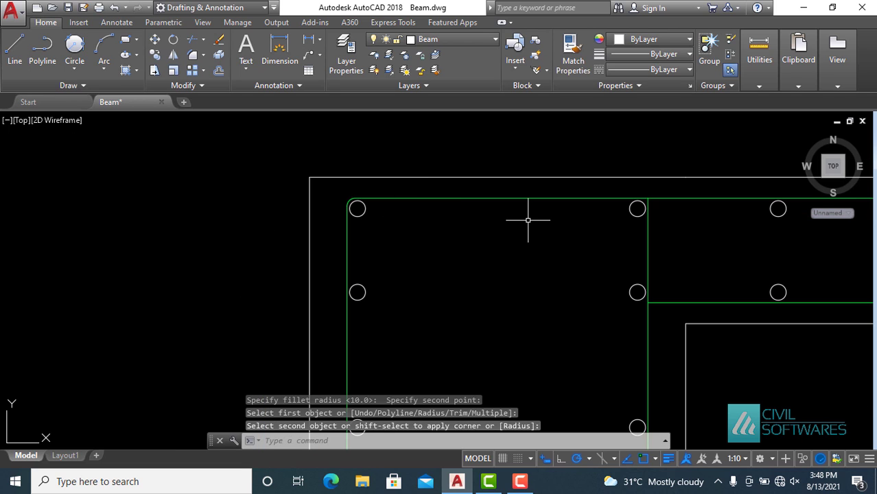
scroll(470, 264, "down", 3)
scroll(451, 349, "up", 4)
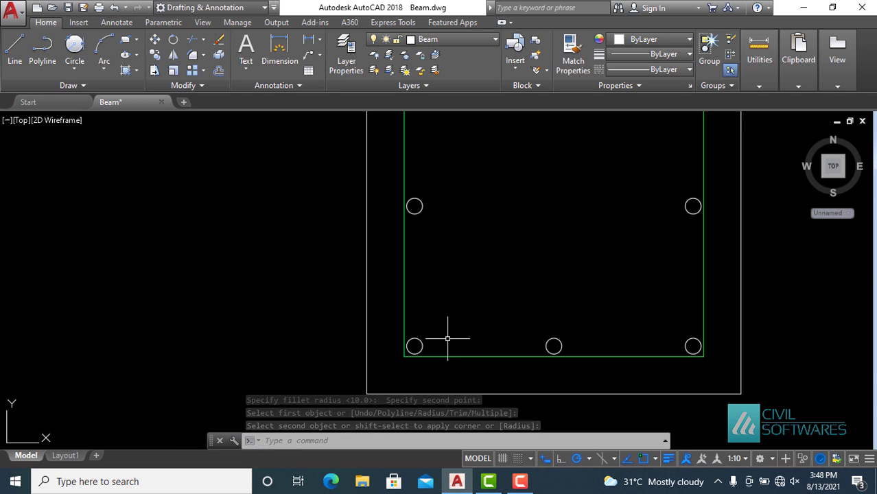
key("Return")
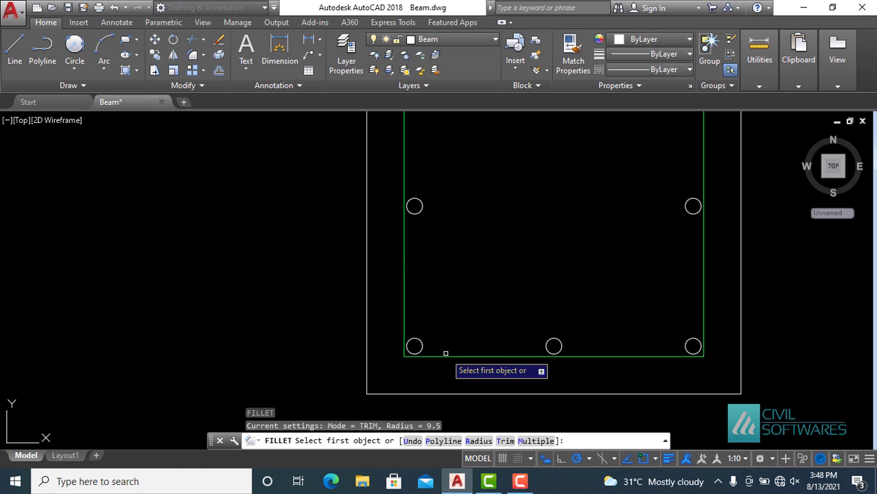
left_click(443, 356)
left_click(405, 326)
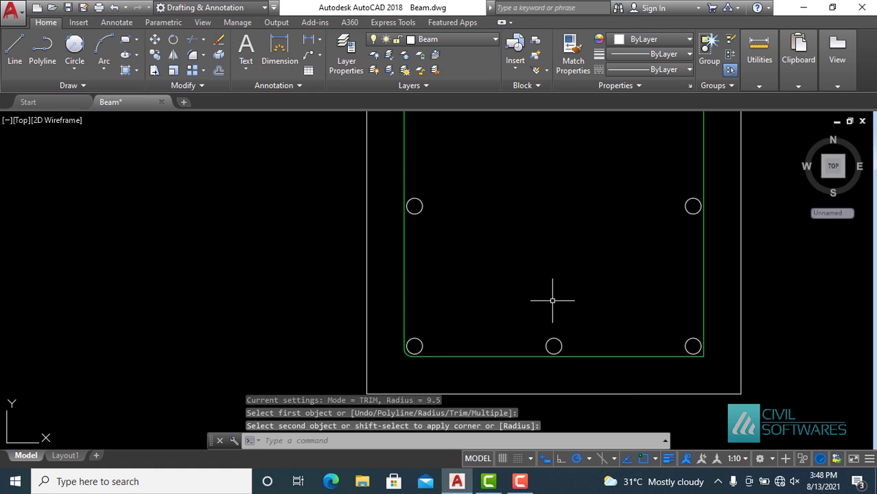
- Round the bottom-right corner and the upper stirrup's top-right and bottom-right corners
key("Return")
left_click(703, 310)
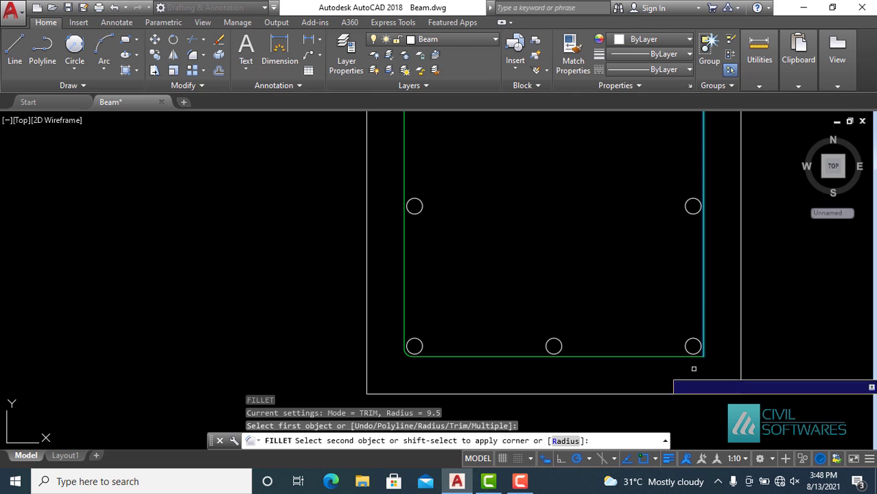
left_click(676, 356)
scroll(615, 312, "down", 4)
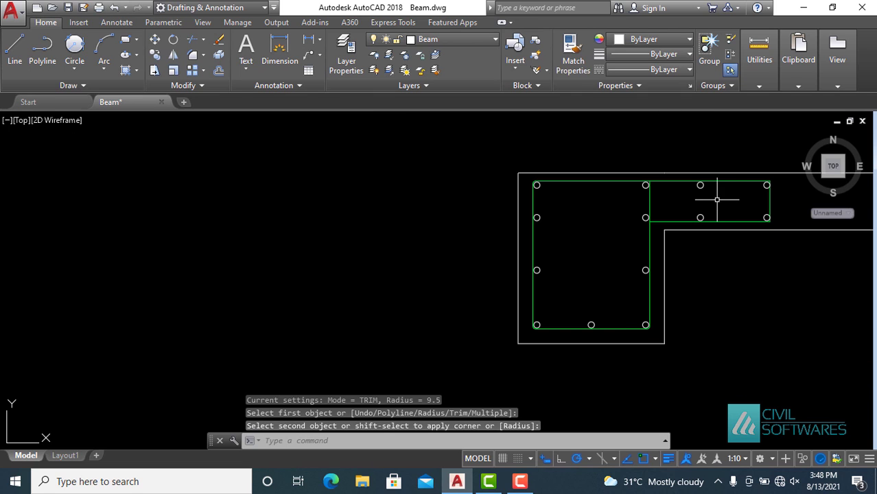
middle_click_drag(740, 197, 555, 190)
scroll(577, 233, "up", 4)
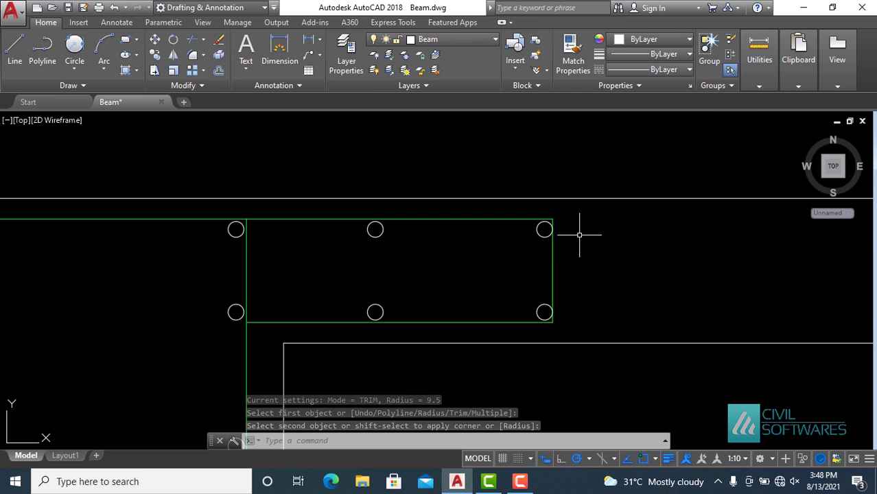
key("Return")
left_click(520, 219)
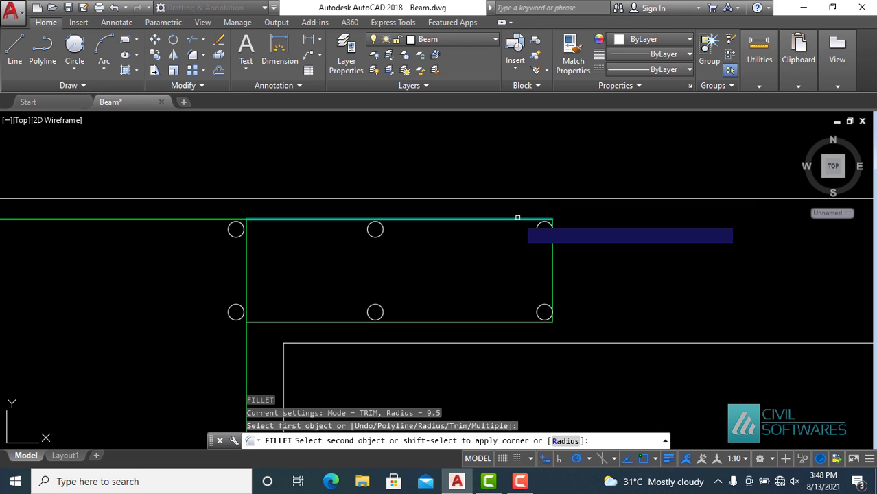
left_click(551, 258)
key("Return")
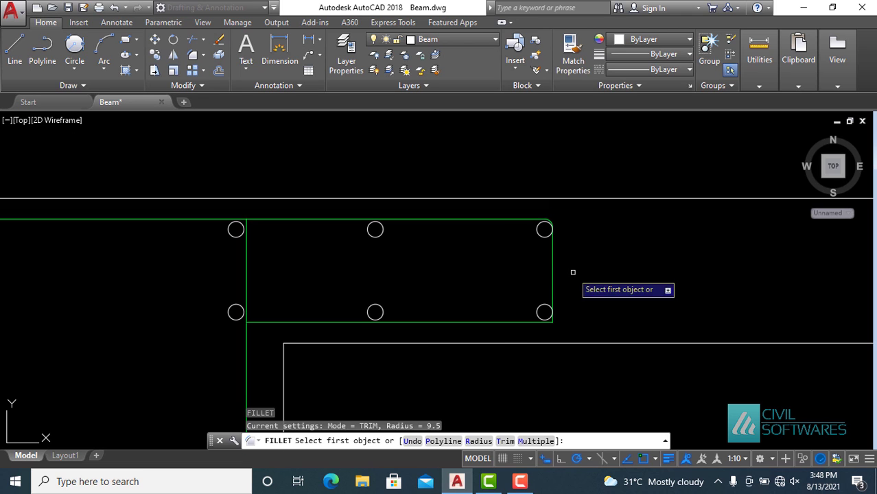
left_click(552, 281)
left_click(539, 319)
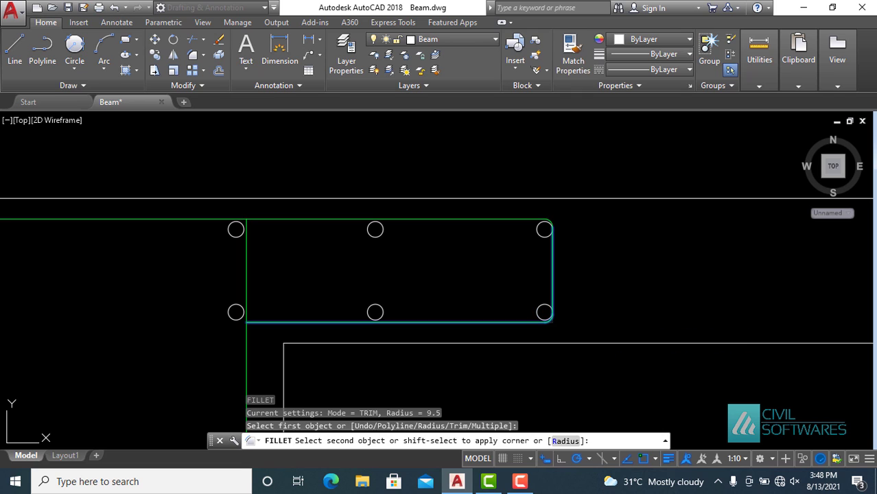
key("Escape")
scroll(632, 313, "up", 2)
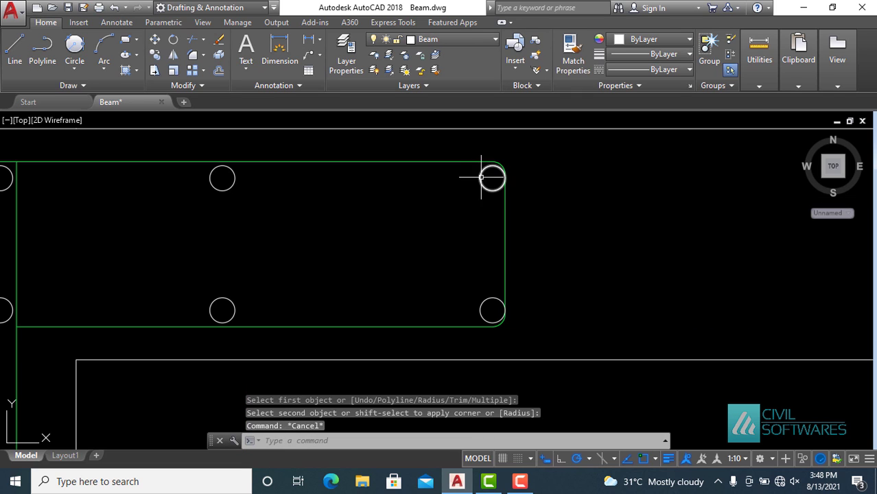
- Shift the two far-end rebar circles 3 units left, inside the rounded corners
left_click(490, 173)
left_click(489, 300)
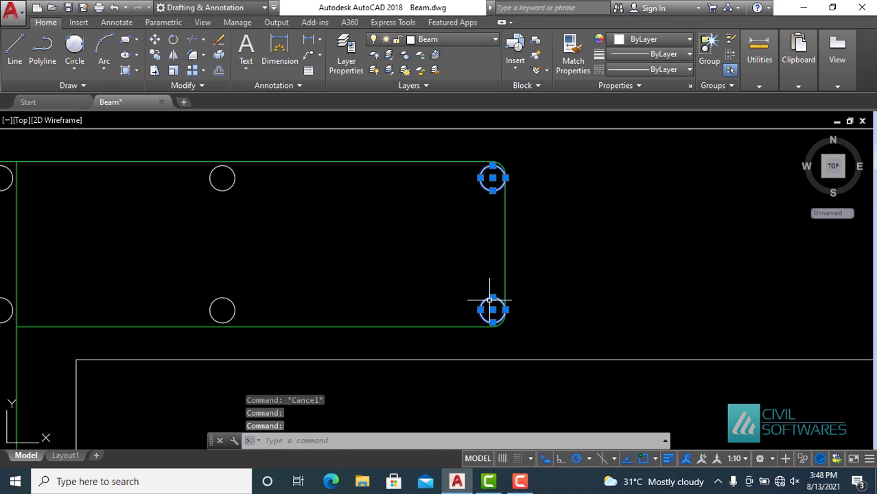
left_click(153, 41)
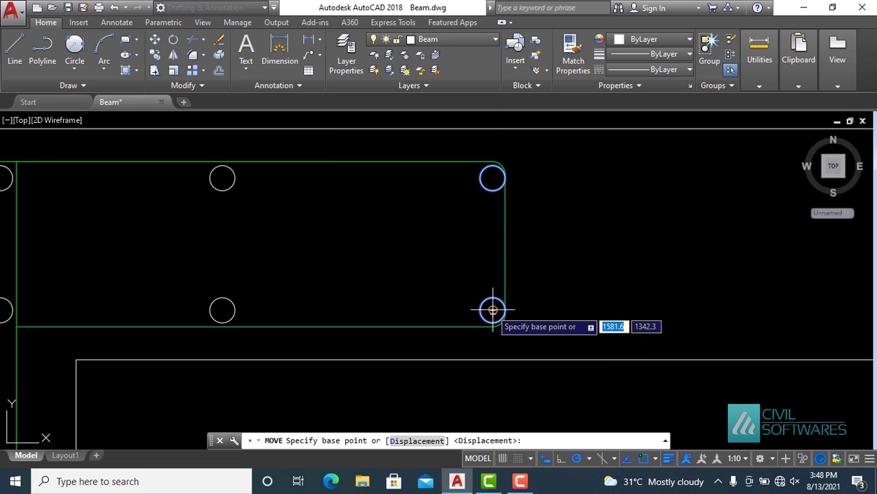
left_click(492, 310)
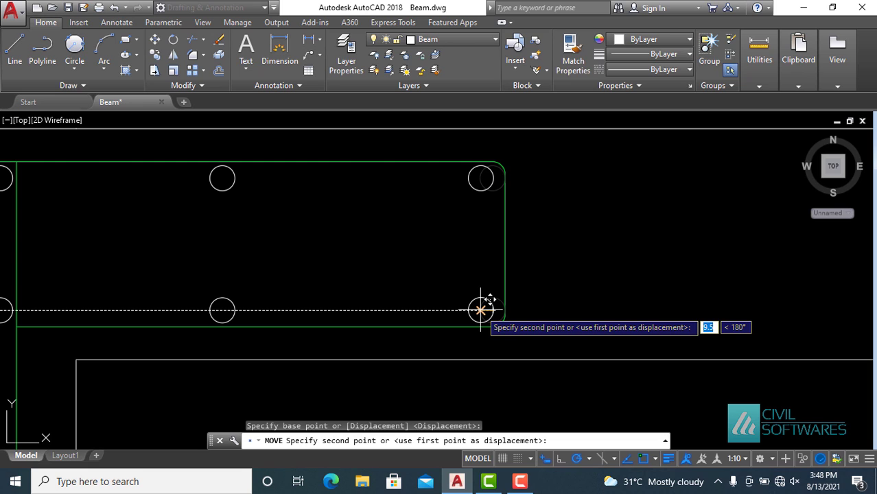
type("3")
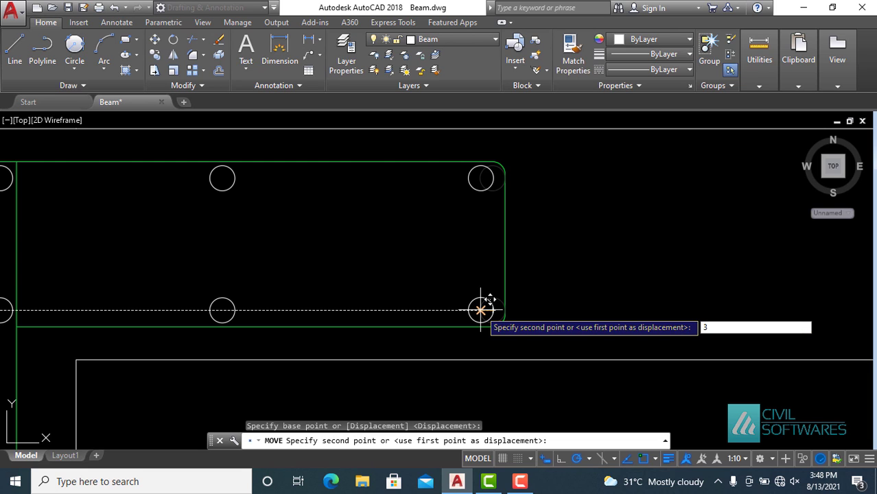
key("Return")
scroll(587, 227, "down", 3)
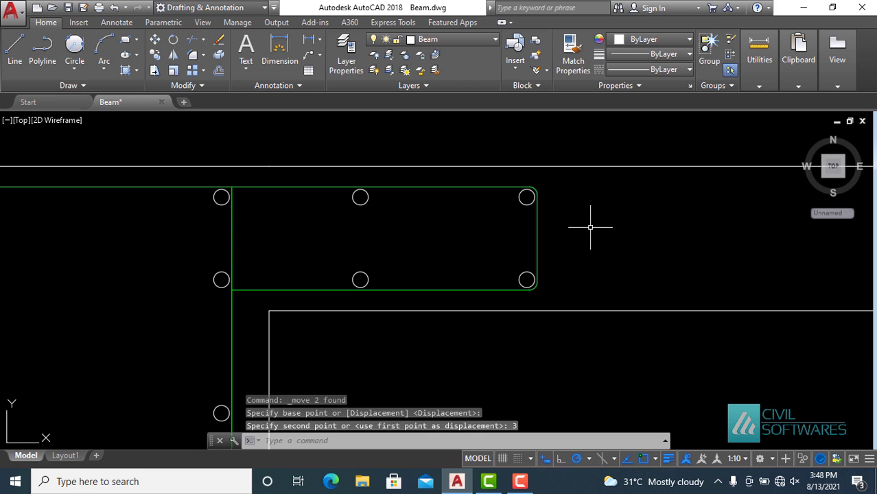
scroll(471, 232, "down", 3)
middle_click_drag(343, 246, 405, 217)
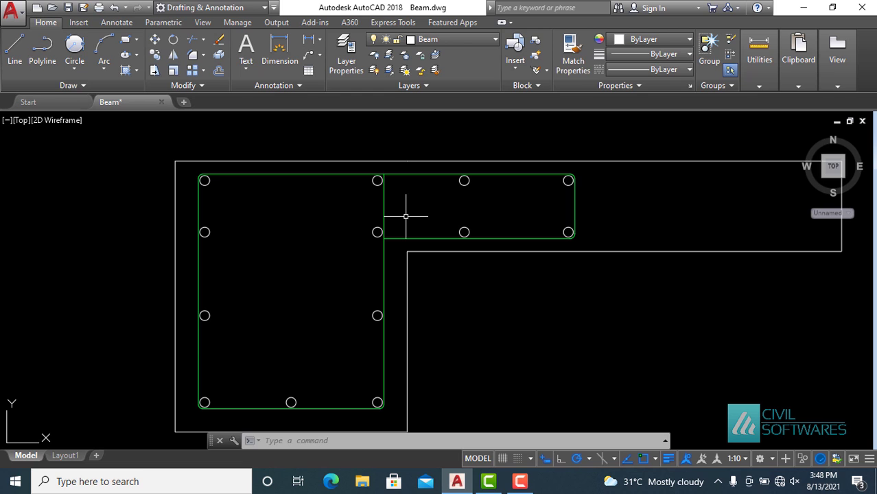
- Draw a horizontal line from the inner stirrup corner to the left rebar circle on layer Ring 1
left_click(15, 47)
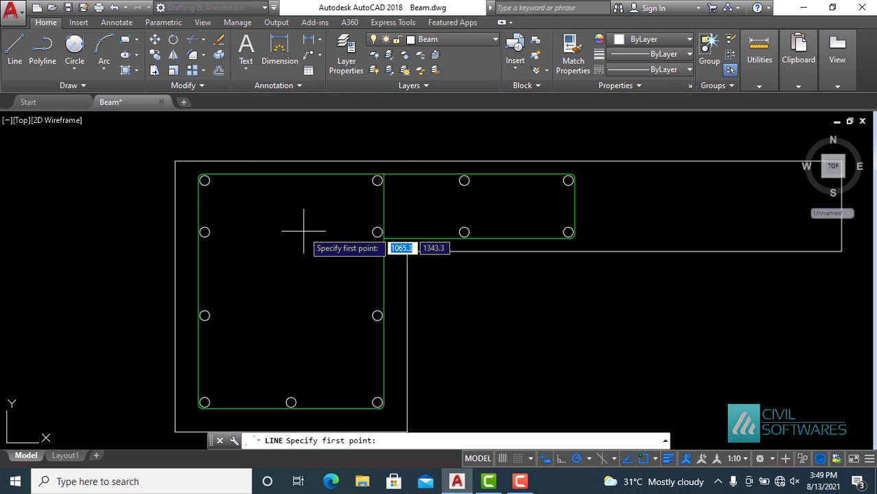
scroll(234, 247, "up", 2)
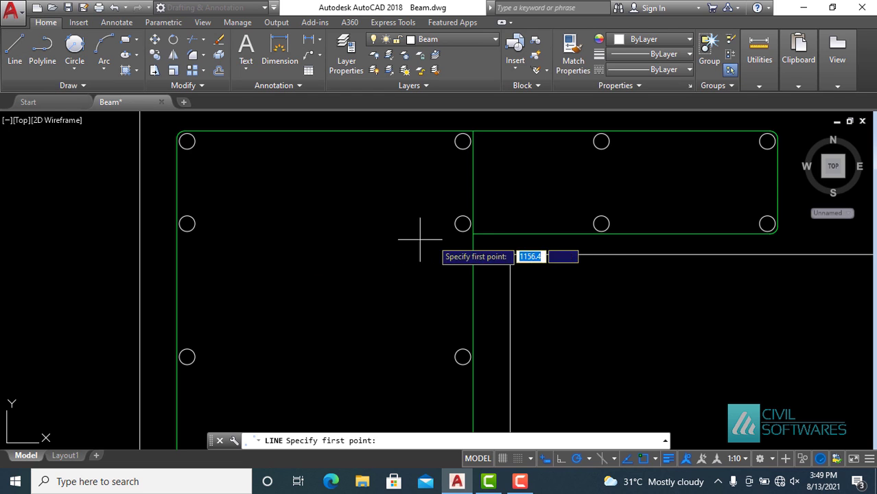
left_click(473, 234)
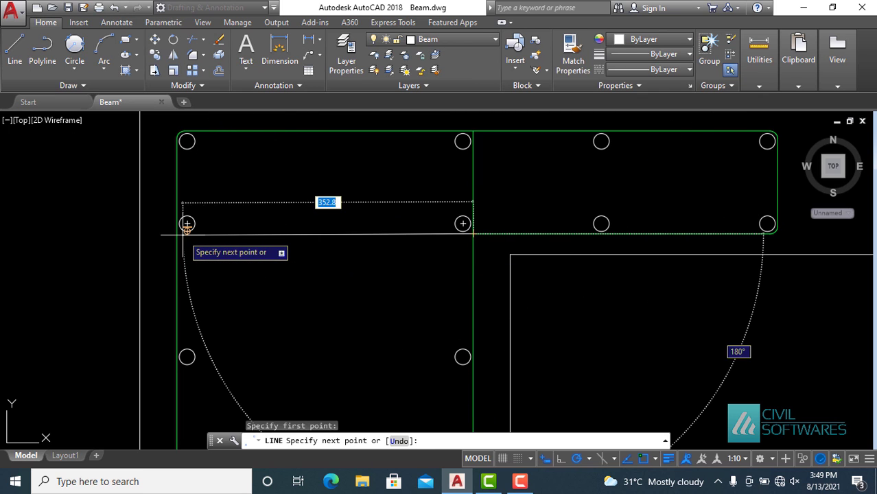
scroll(188, 231, "up", 5)
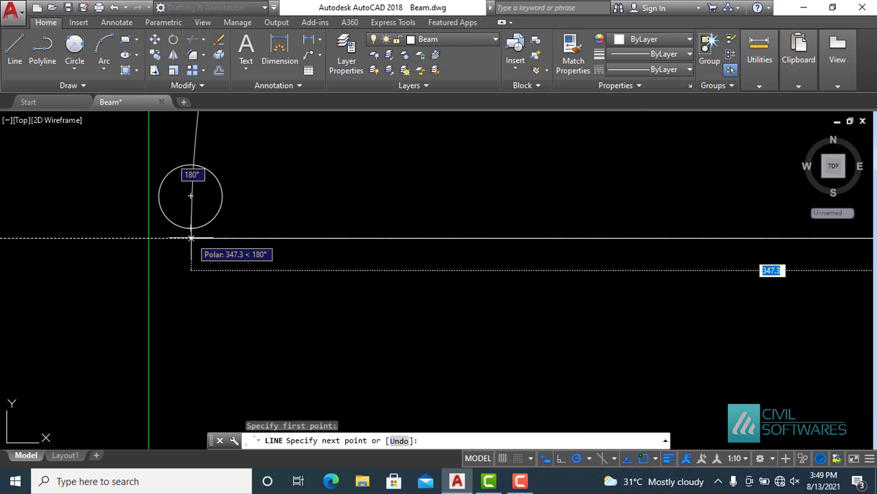
left_click(192, 238)
key("Escape")
scroll(261, 233, "down", 5)
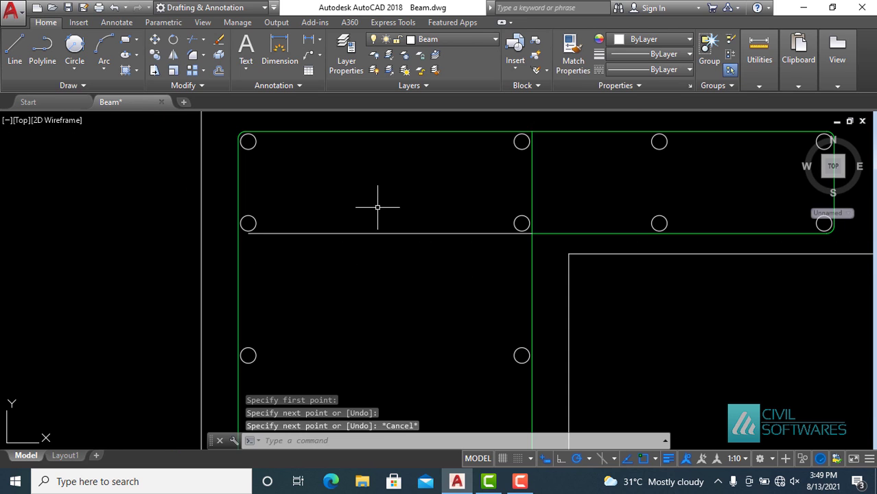
left_click(366, 233)
left_click(465, 38)
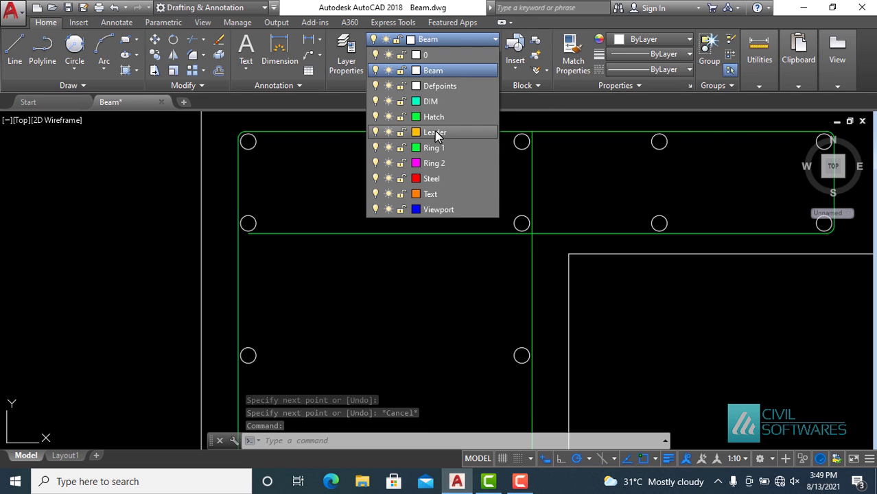
left_click(435, 147)
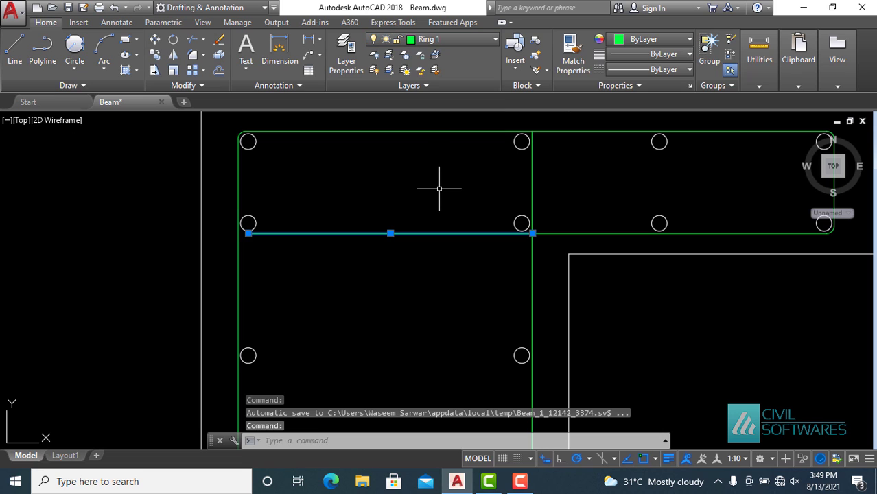
key("Escape")
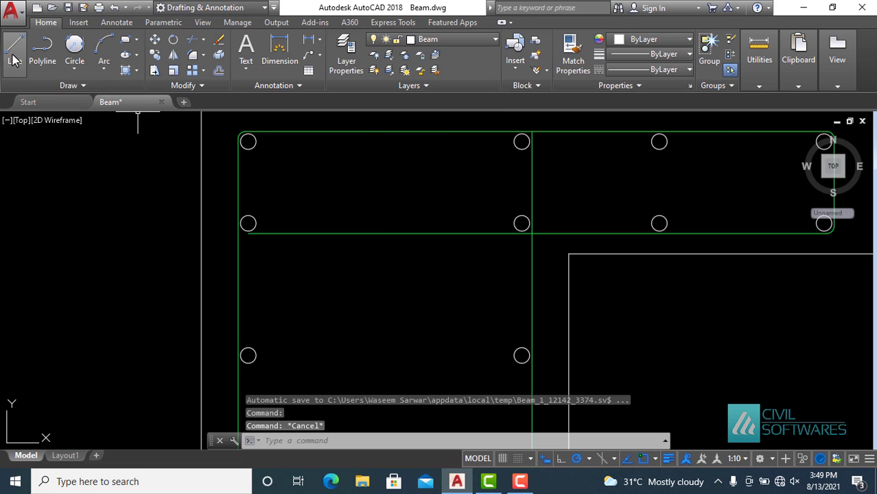
- Make Ring 1 the current layer and start a new line
left_click(478, 41)
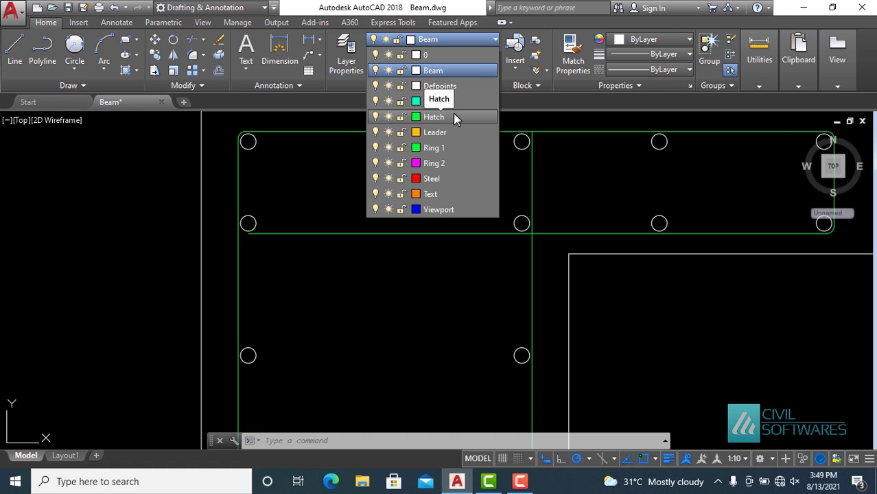
left_click(440, 148)
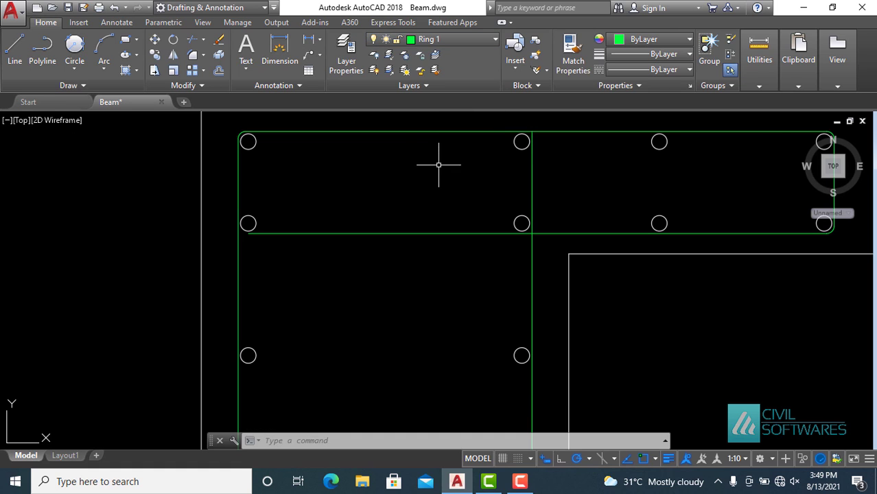
left_click(14, 48)
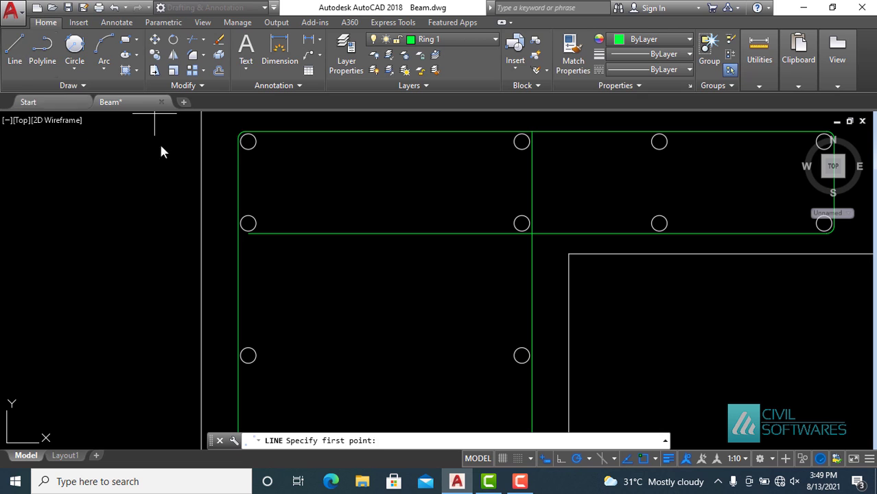
- Draw a 70-long diagonal line from the top bar circle's centre and move its end onto the circle edge
left_click(247, 223)
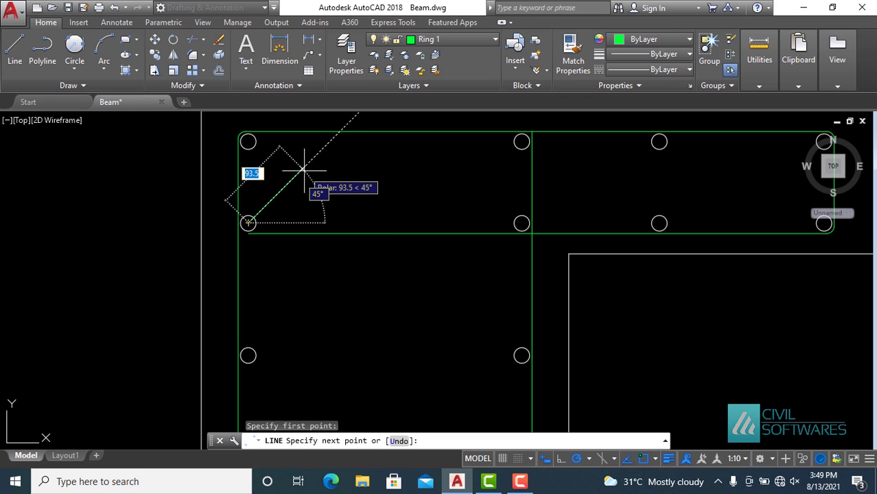
type("70")
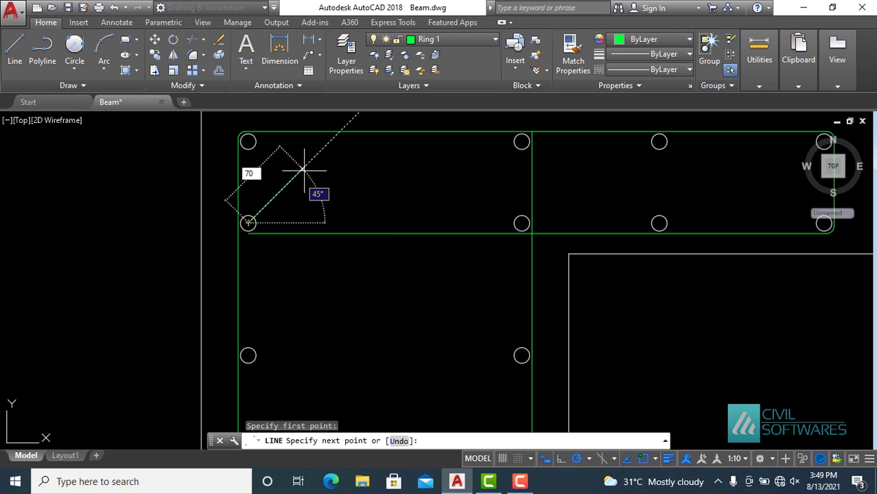
key("Return")
scroll(252, 204, "up", 2)
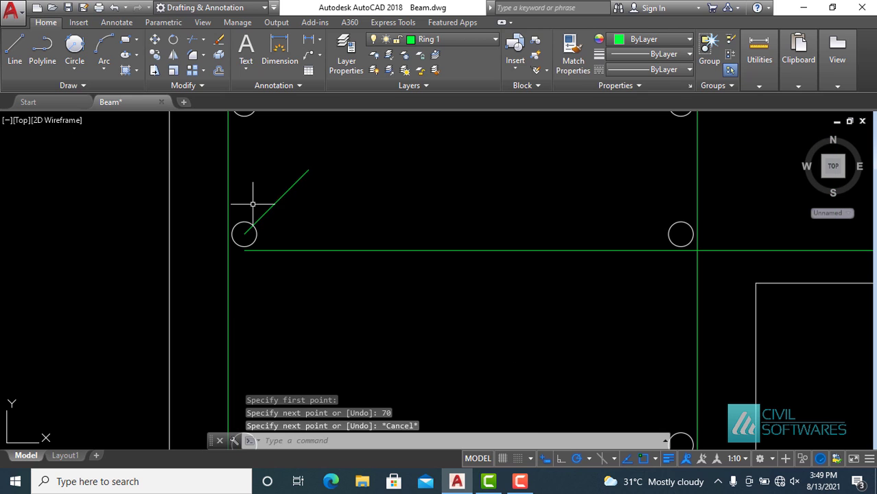
left_click(280, 198)
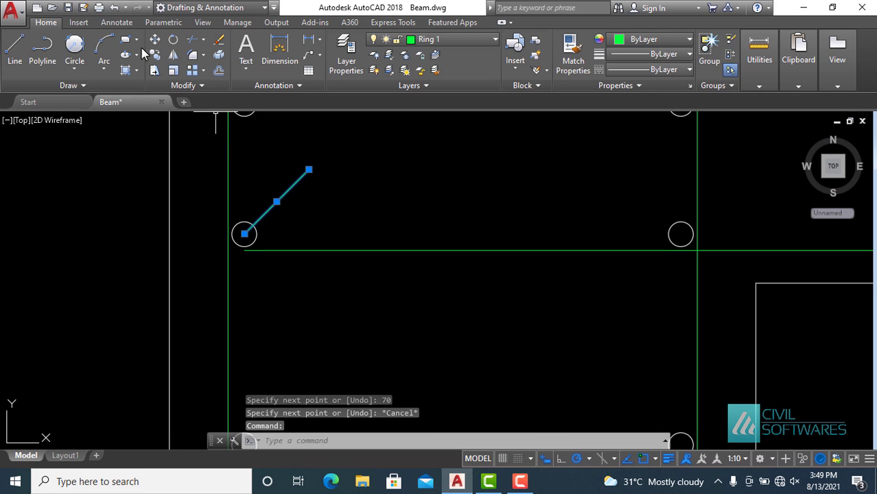
left_click(155, 40)
scroll(196, 170, "up", 5)
scroll(298, 172, "down", 2)
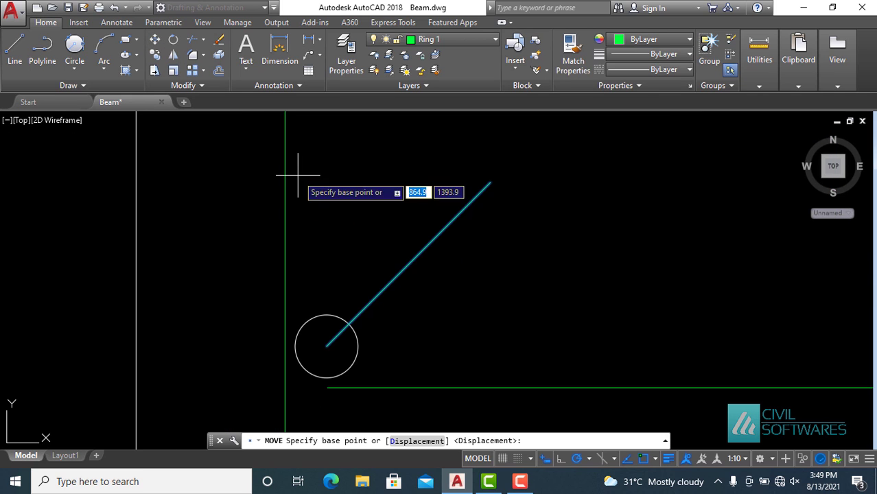
left_click(326, 346)
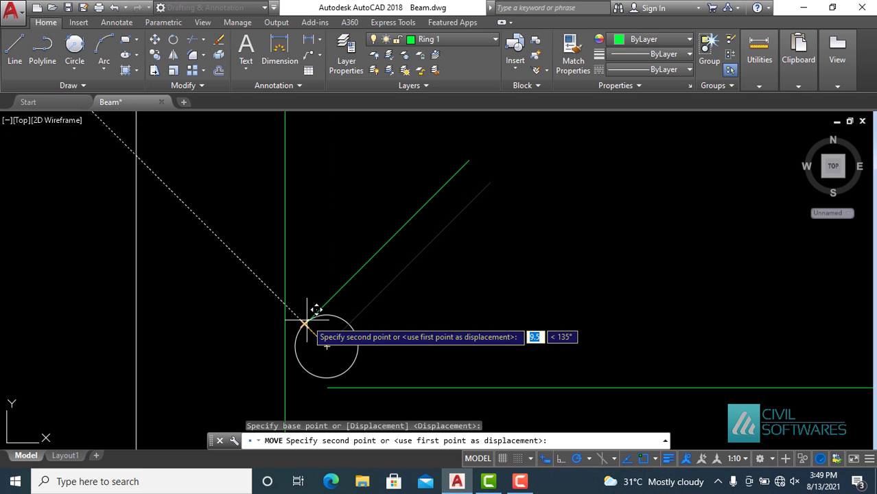
left_click(308, 319)
key("Escape")
scroll(476, 282, "down", 3)
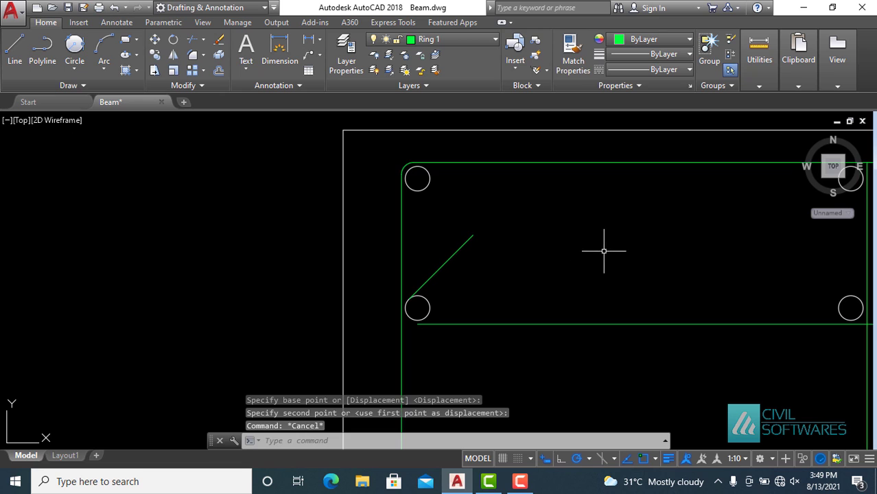
scroll(604, 251, "down", 2)
- Draw a second 70-long diagonal from the upper-middle circle's centre and move it against the circle edge
middle_click_drag(638, 238, 463, 257)
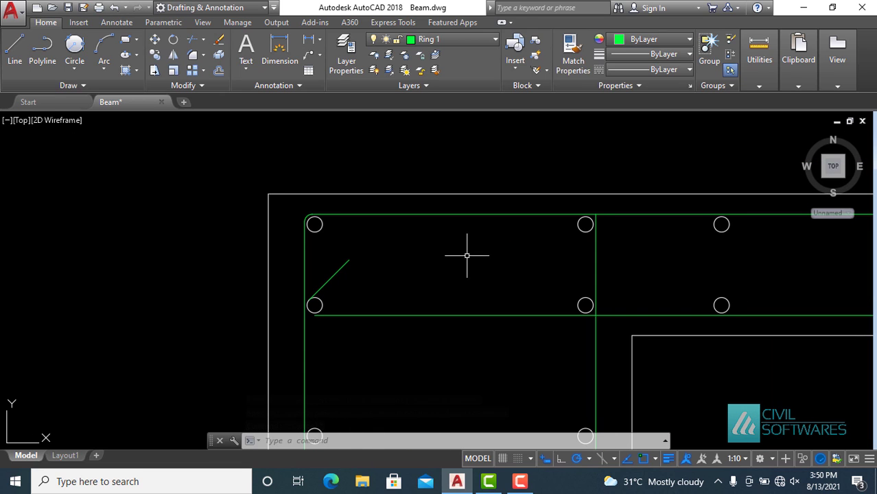
left_click(13, 49)
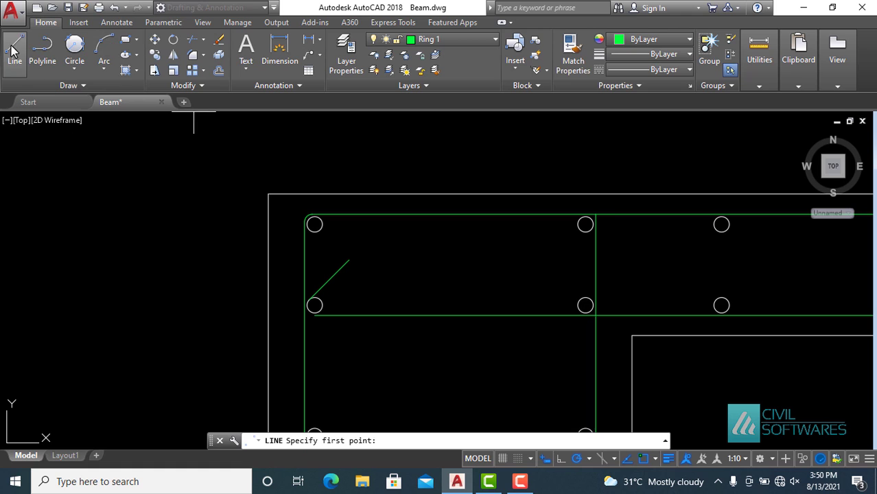
left_click(585, 224)
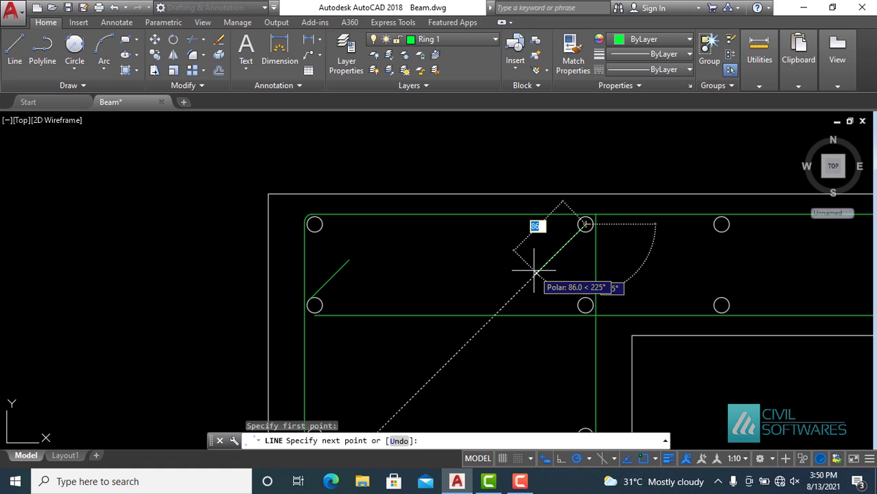
type("70")
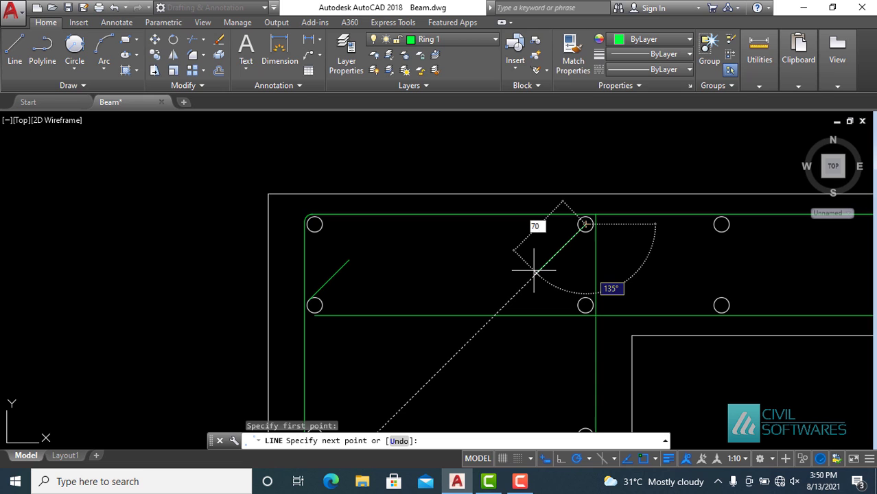
key("Return")
key("Escape")
scroll(586, 230, "up", 4)
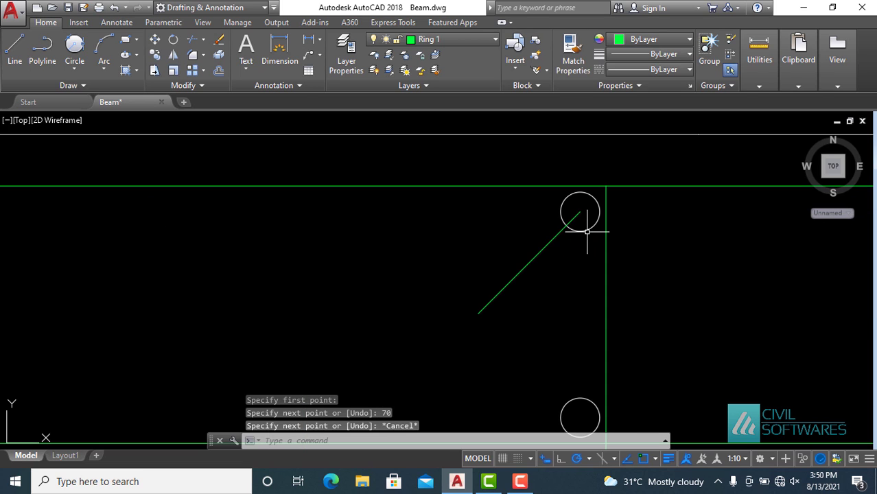
left_click(155, 39)
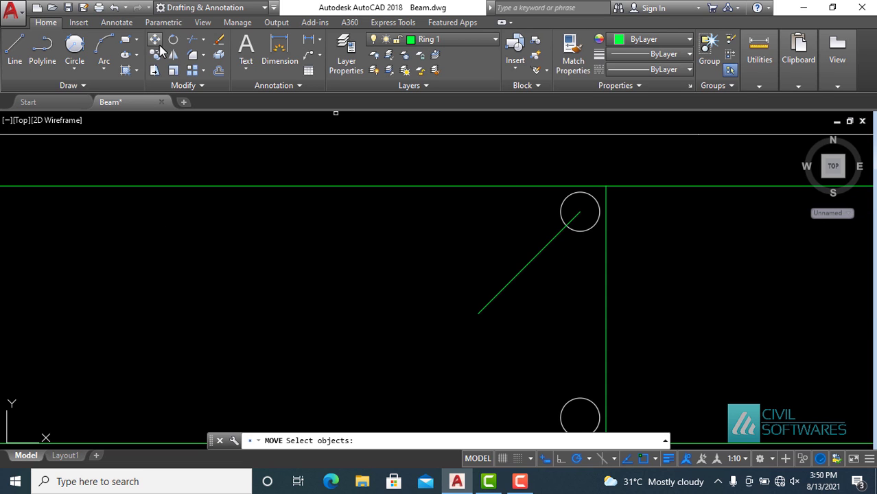
left_click(543, 249)
key("Return")
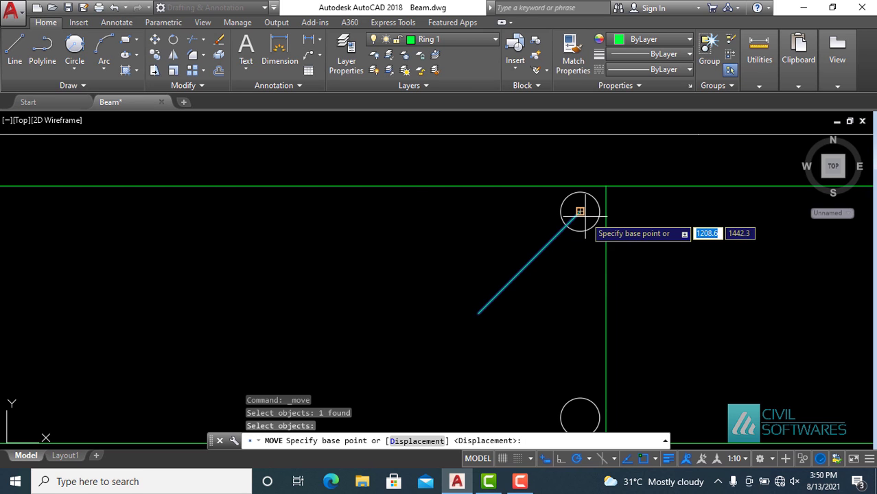
left_click(580, 212)
left_click(562, 203)
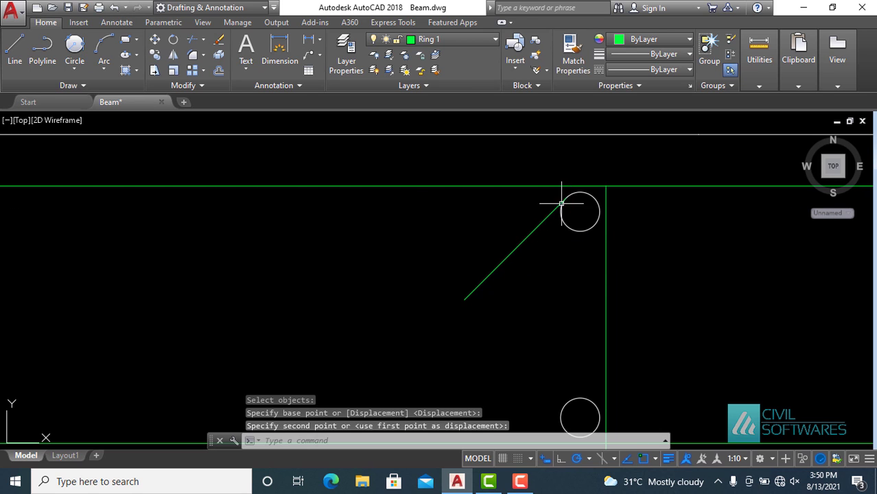
key("Escape")
scroll(524, 223, "down", 4)
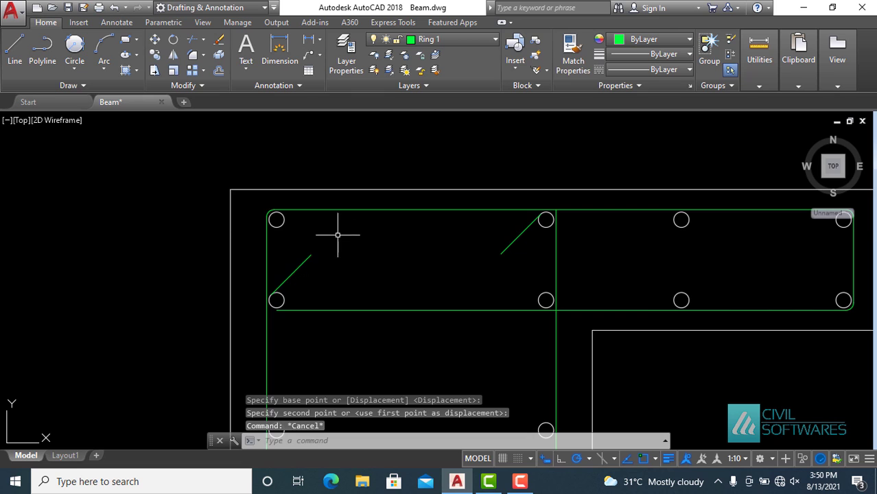
scroll(302, 231, "up", 4)
- Copy the top-left corner bar circle to a spot inside the stirrup
left_click(251, 198)
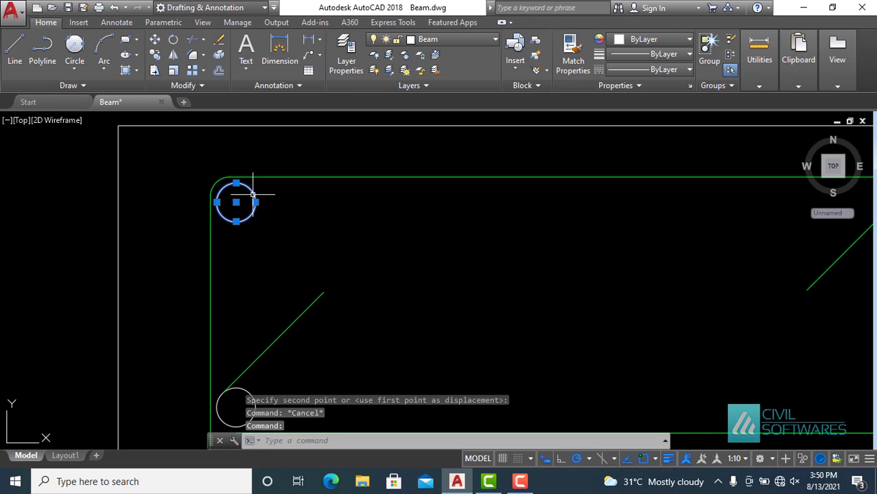
left_click(156, 54)
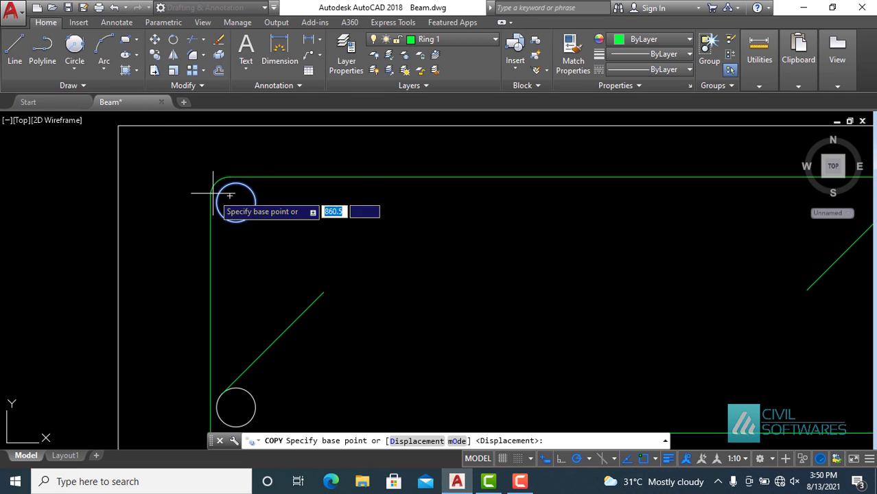
left_click(237, 202)
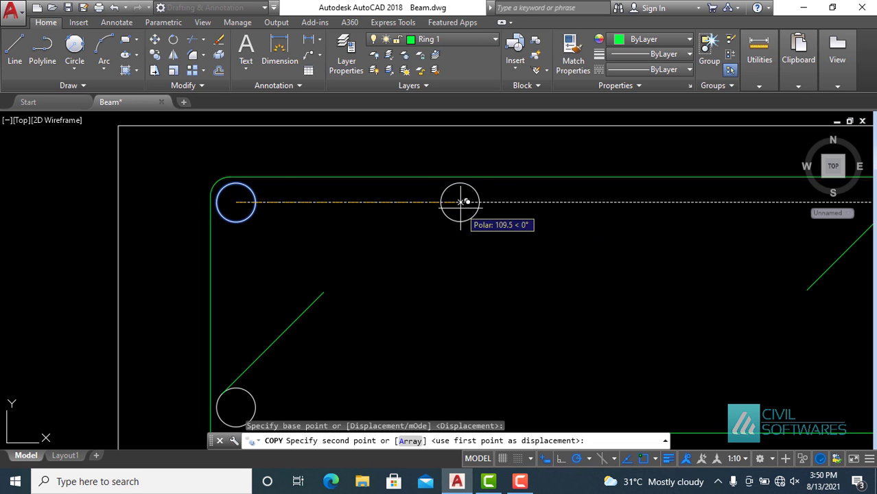
left_click(465, 245)
key("Escape")
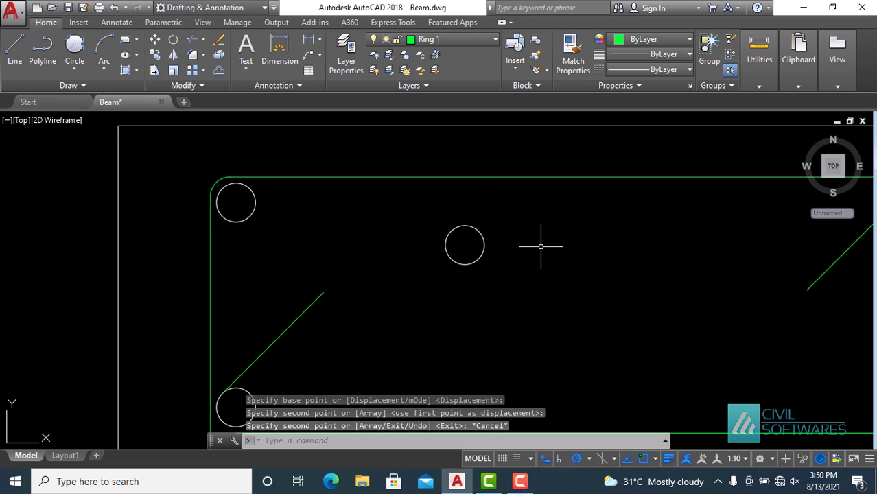
- Draw two 70-long vertical lines down from the copied circle's left and right sides
left_click(14, 46)
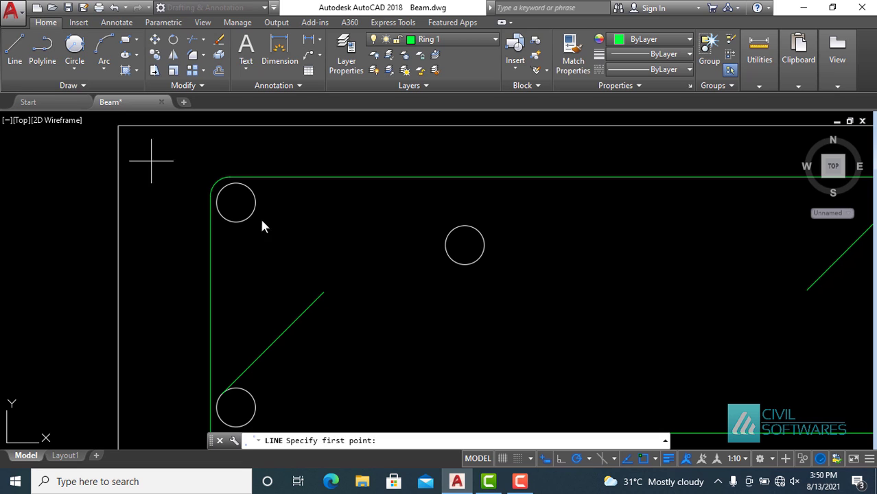
left_click(446, 244)
type("70")
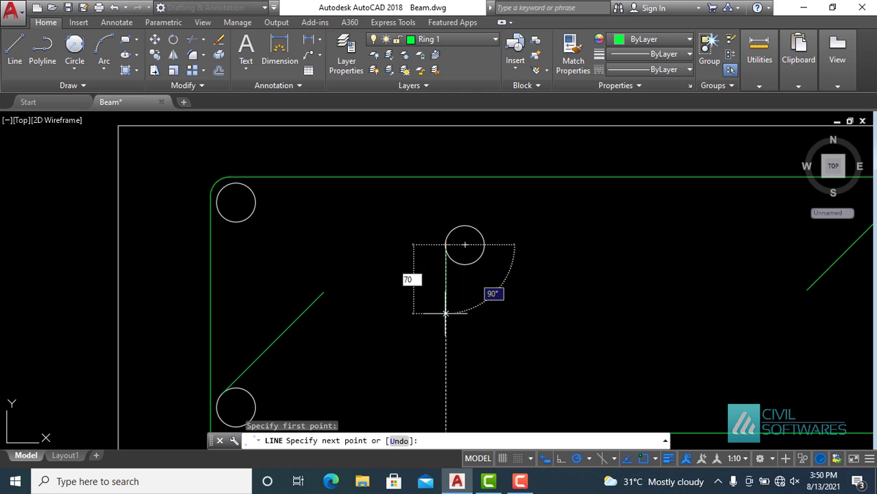
key("Return")
key("Escape")
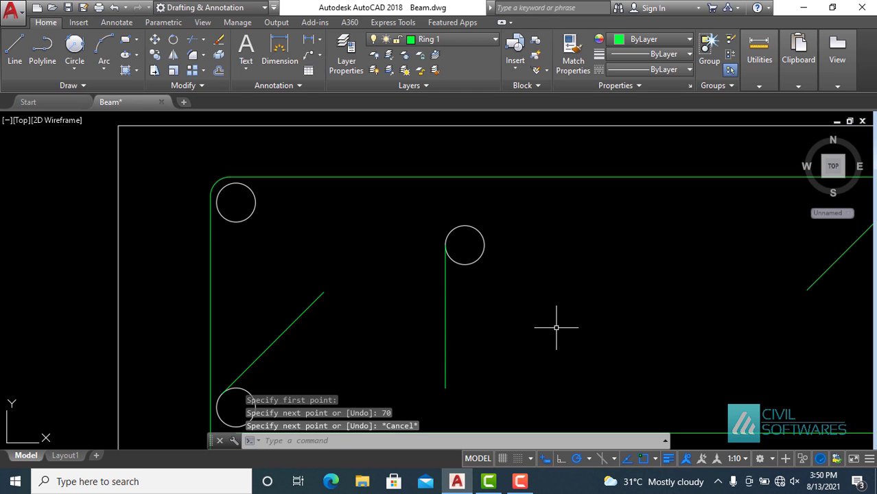
left_click(8, 51)
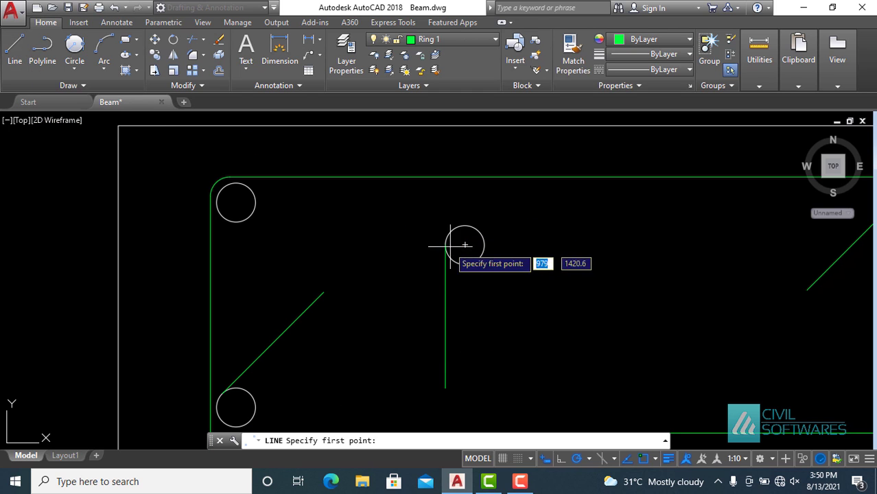
left_click(485, 244)
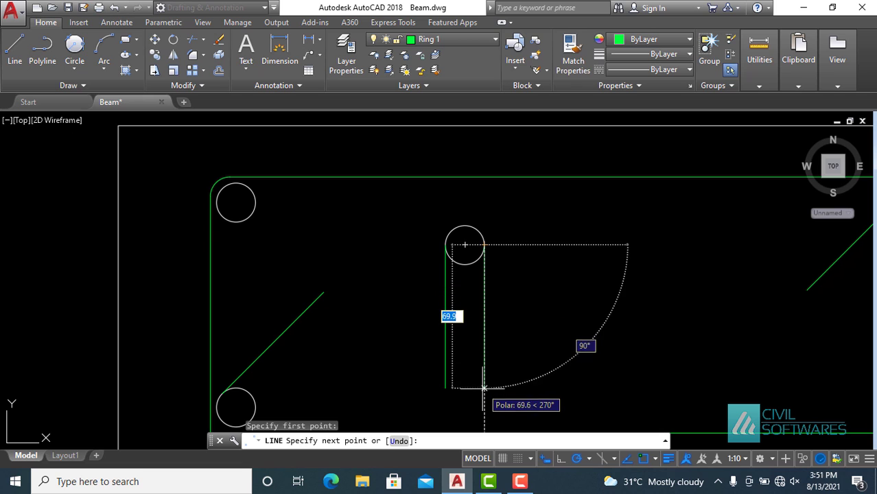
type("70")
key("Return")
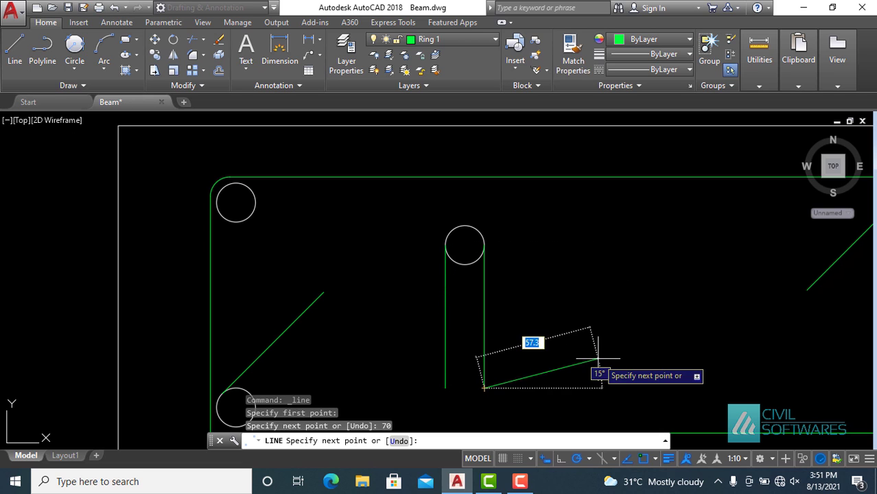
key("Escape")
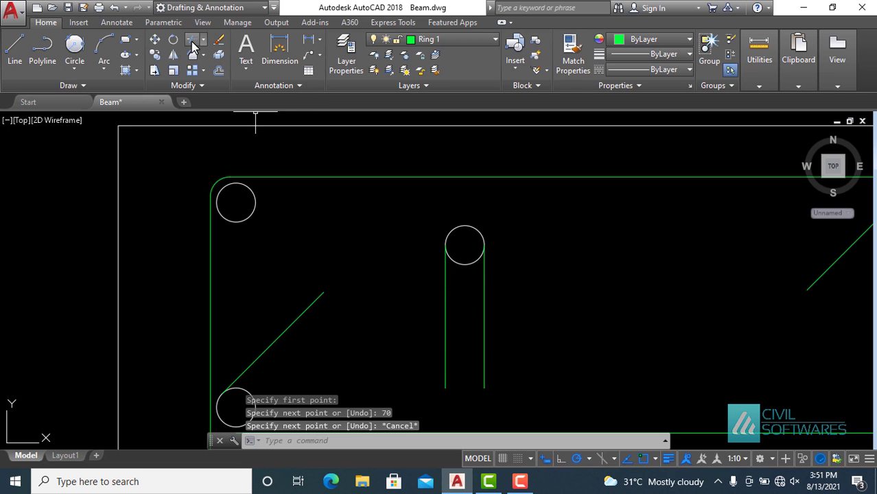
- Trim the bottom of the circle between the legs and join arc and legs into one polyline
left_click(194, 40)
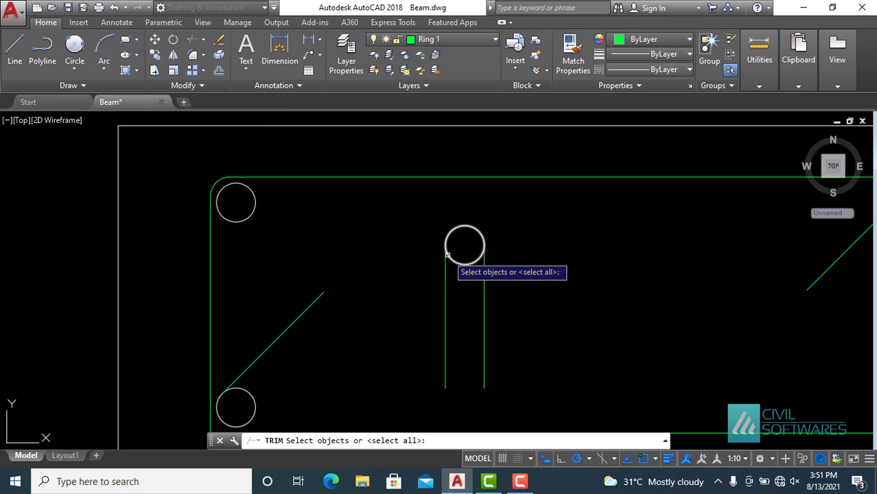
left_click(461, 264)
left_click(446, 282)
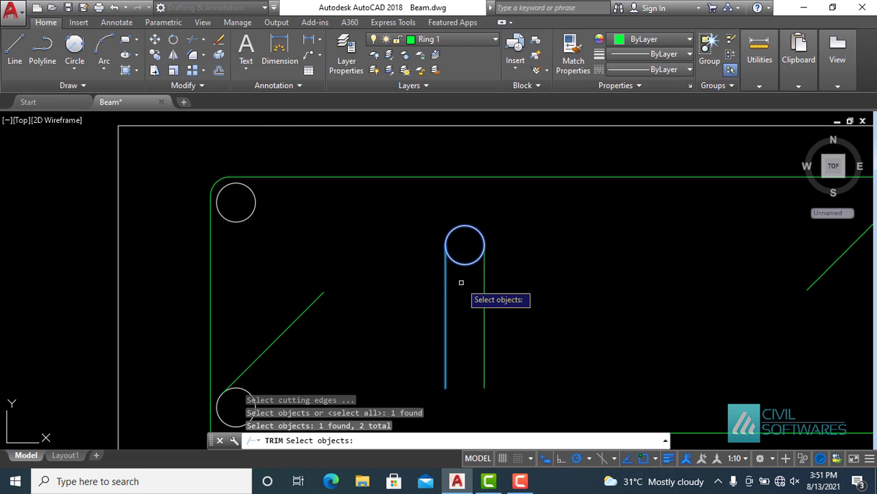
left_click(484, 282)
key("Return")
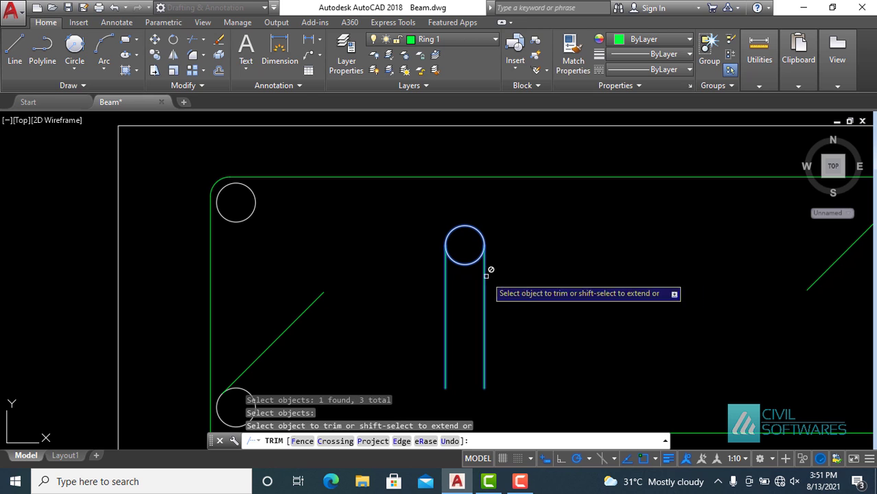
left_click(465, 264)
key("Escape")
scroll(573, 232, "down", 2)
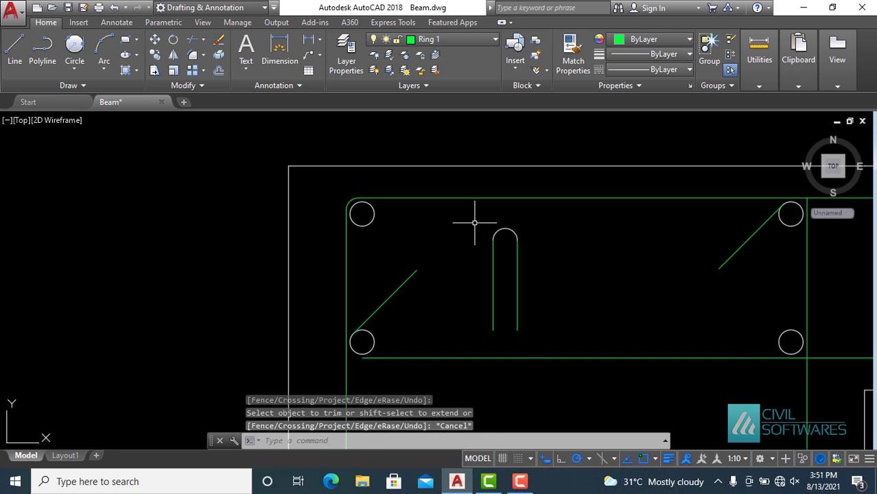
left_click(474, 222)
left_click(546, 337)
type("j")
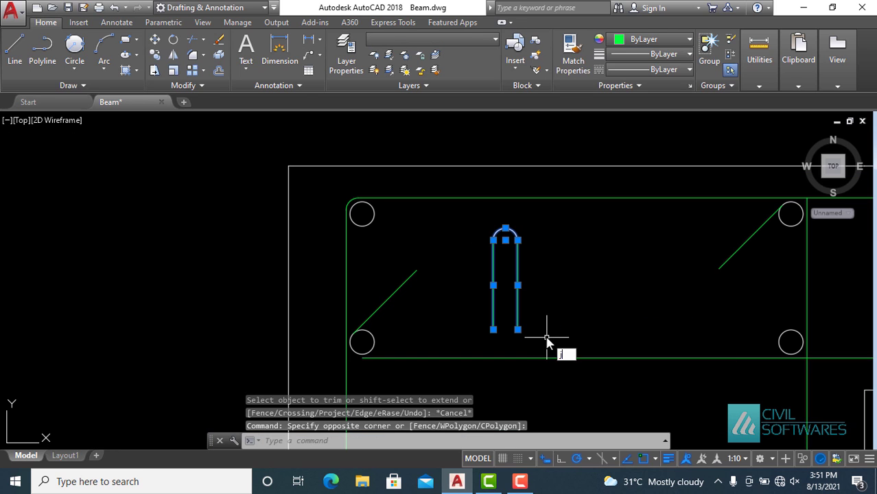
key("Return")
- Rotate the tie 45° and move its hook onto the top-left rebar circle
left_click(481, 222)
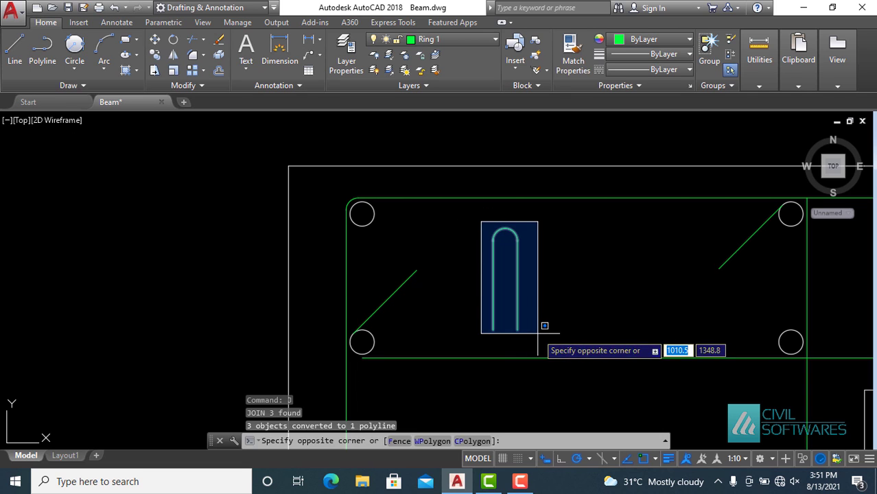
left_click(538, 333)
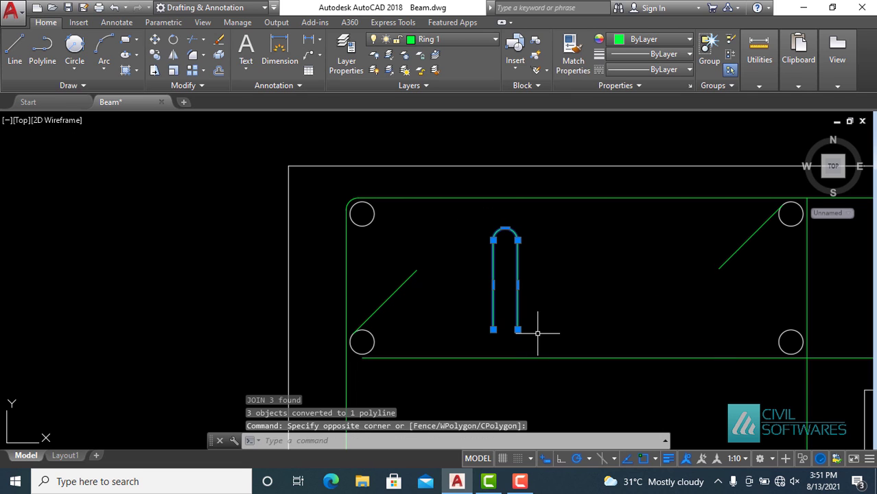
left_click(175, 40)
left_click(517, 330)
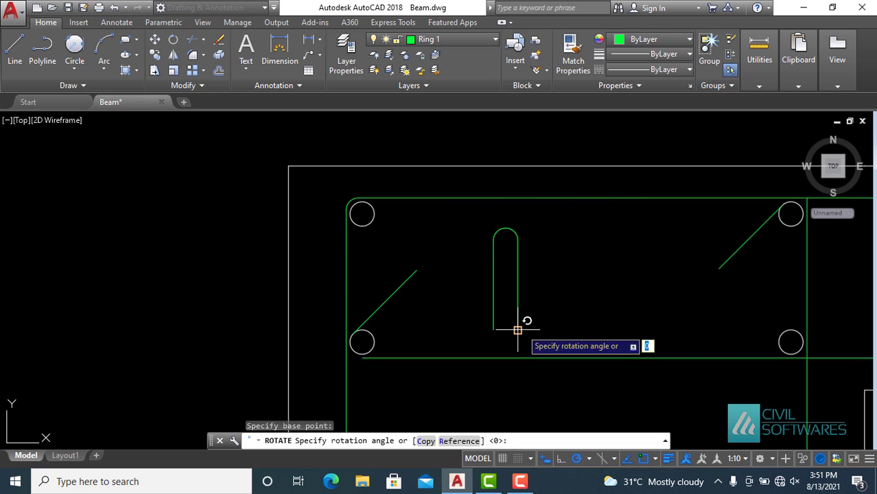
left_click(544, 303)
left_click(485, 297)
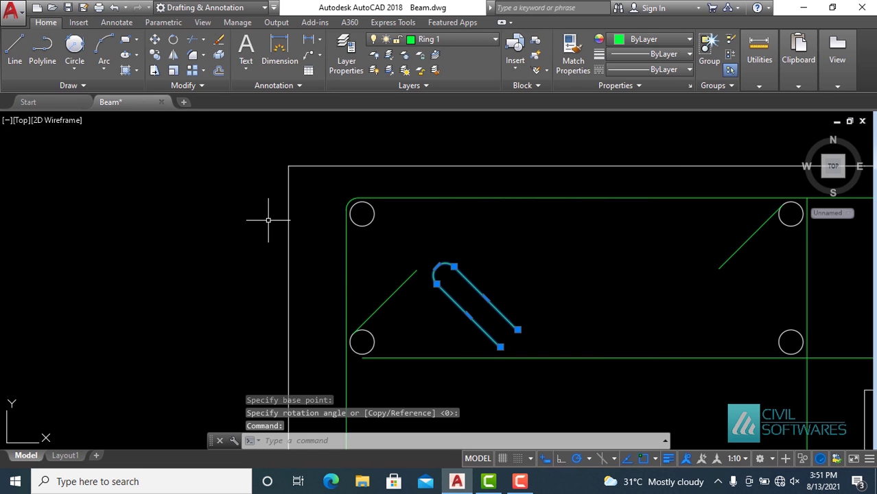
left_click(154, 39)
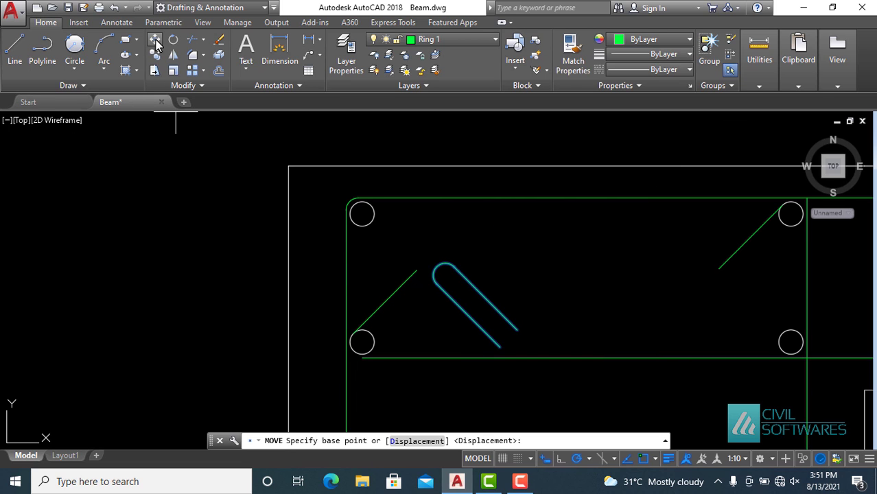
left_click(447, 276)
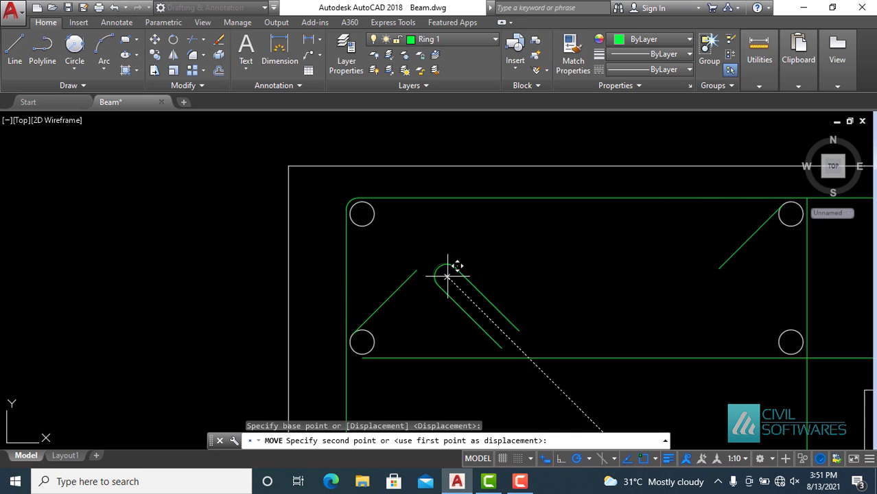
scroll(365, 224, "up", 2)
scroll(359, 225, "up", 2)
left_click(351, 196)
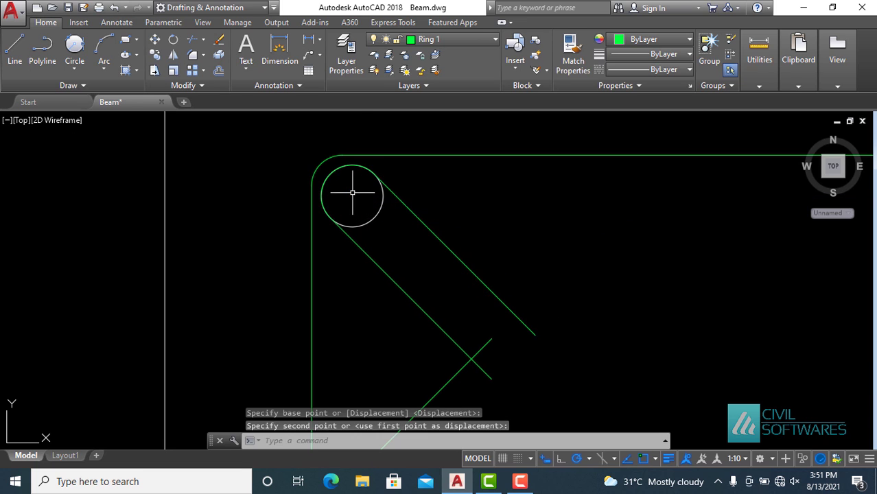
key("Escape")
- Shorten both tie legs to matching lengths using their end grips
left_click(494, 380)
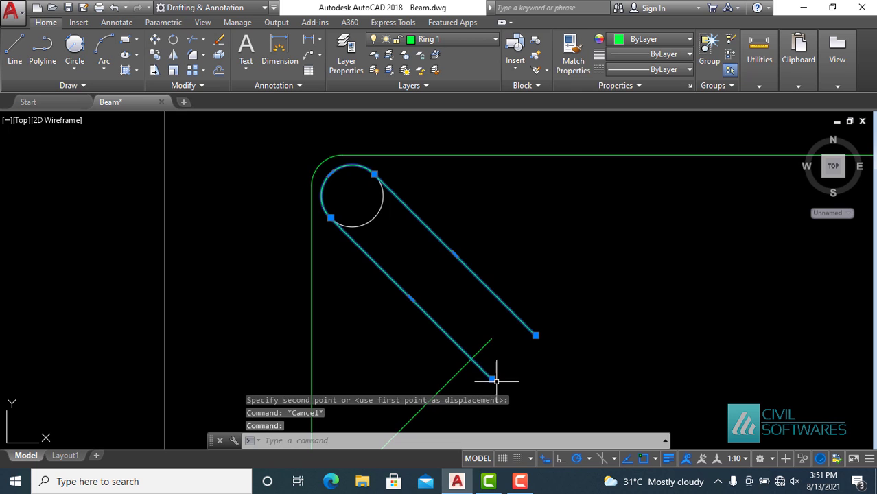
left_click(492, 379)
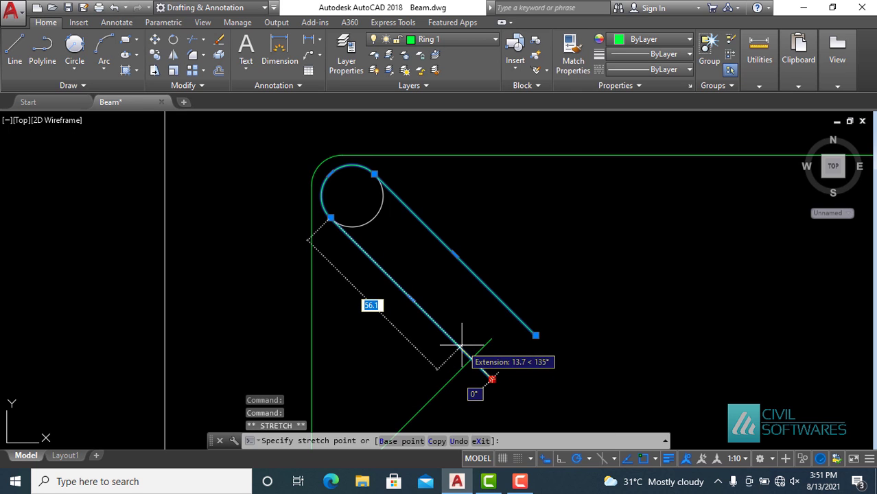
left_click(459, 346)
left_click(535, 336)
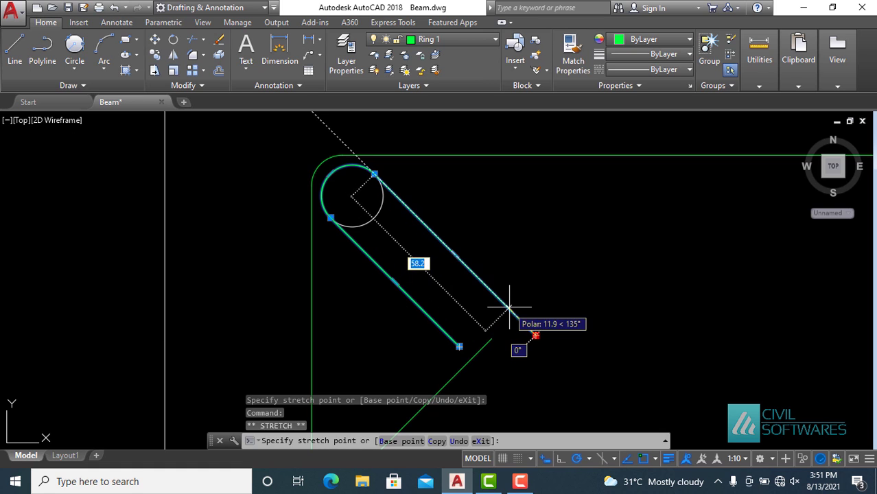
left_click(507, 306)
key("Escape")
scroll(688, 290, "down", 2)
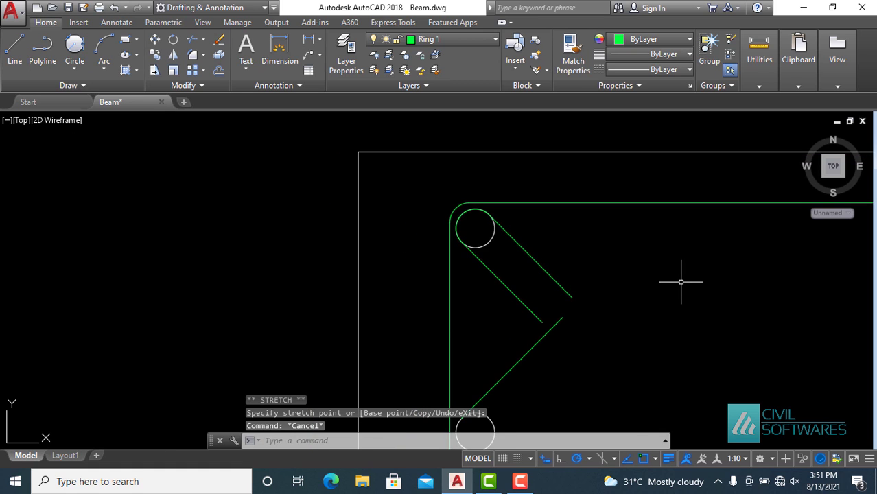
scroll(682, 280, "down", 4)
- Select the stirrup's top, corner bend, left and bottom edges plus the diagonal hook tie
middle_click_drag(772, 298, 531, 279)
scroll(411, 248, "down", 2)
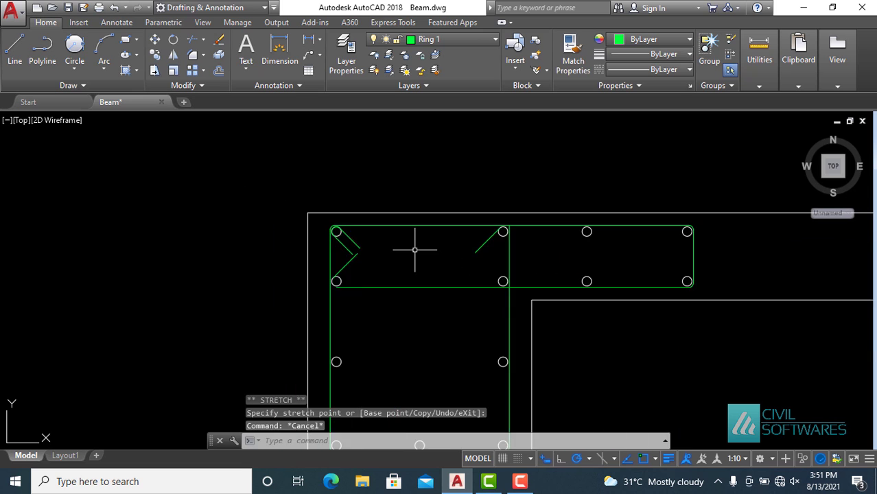
scroll(415, 248, "down", 2)
scroll(485, 281, "up", 4)
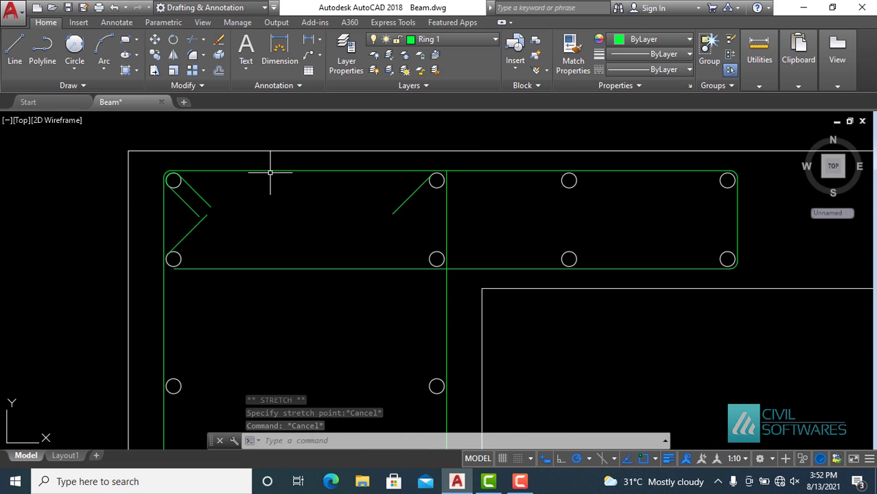
left_click(267, 168)
scroll(164, 188, "up", 6)
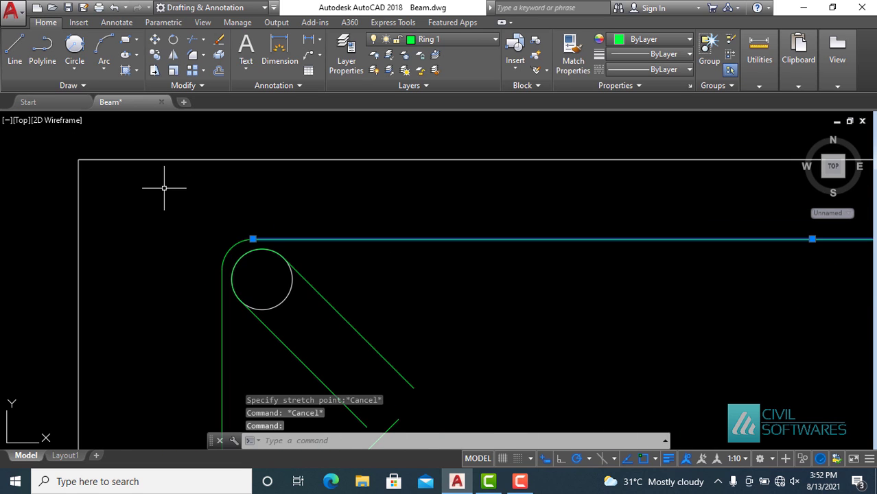
left_click(231, 248)
left_click(222, 309)
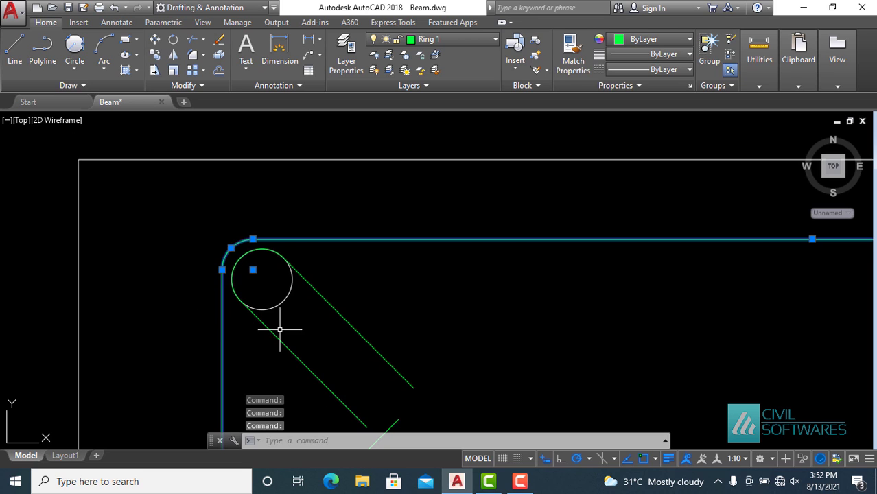
left_click(312, 288)
scroll(394, 273, "down", 2)
scroll(407, 270, "down", 2)
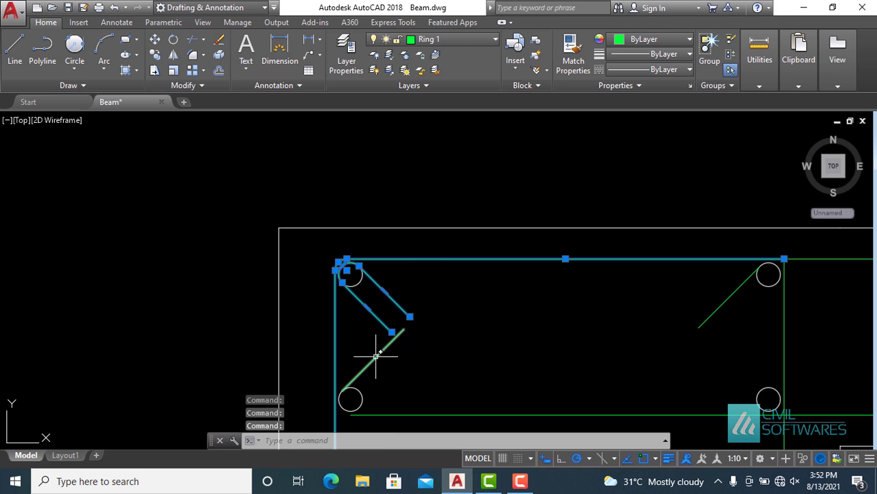
left_click(392, 415)
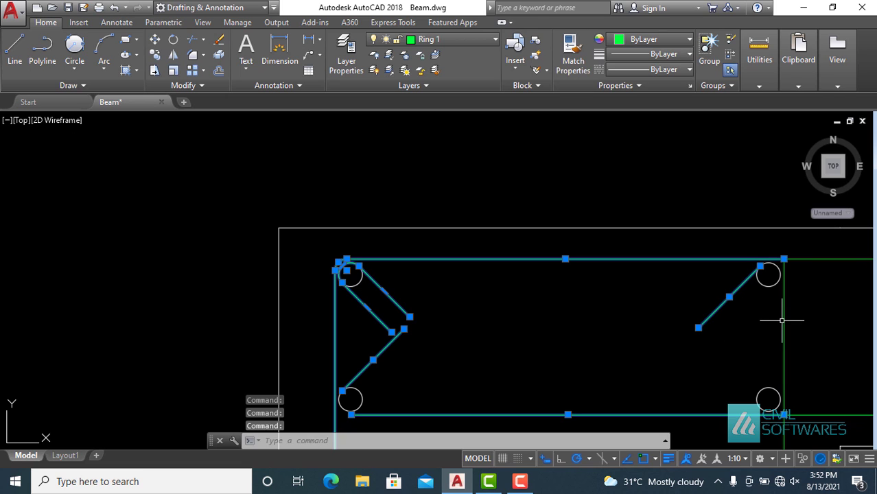
- Give the selected stirrup lines and hook a 0.30 mm lineweight
scroll(718, 315, "down", 4)
middle_click_drag(804, 321, 536, 226)
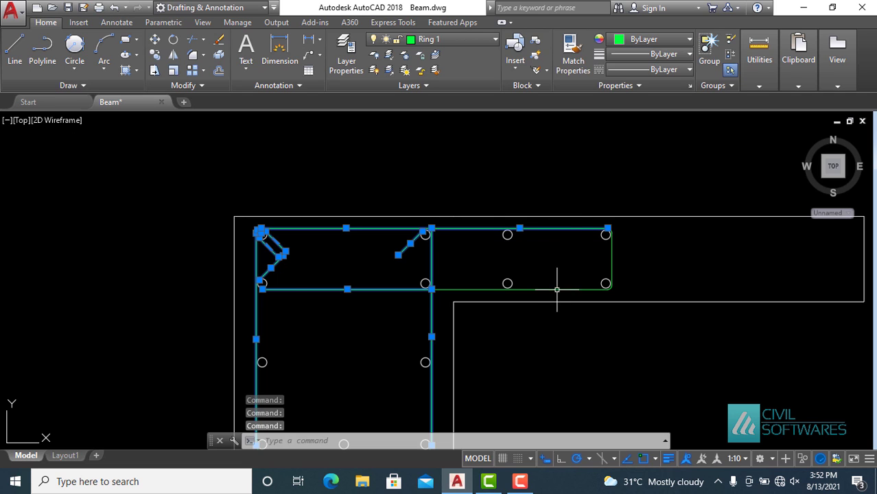
scroll(636, 297, "up", 3)
scroll(604, 291, "up", 3)
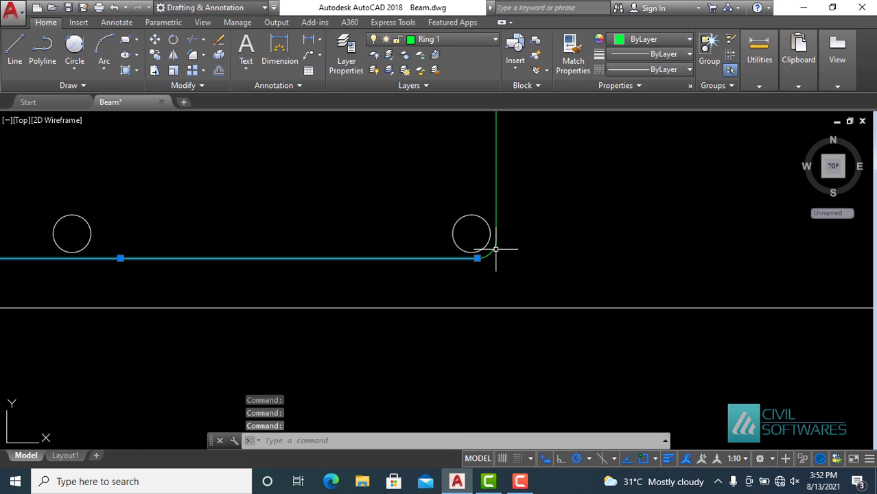
scroll(508, 255, "down", 3)
scroll(522, 175, "up", 3)
scroll(465, 180, "up", 2)
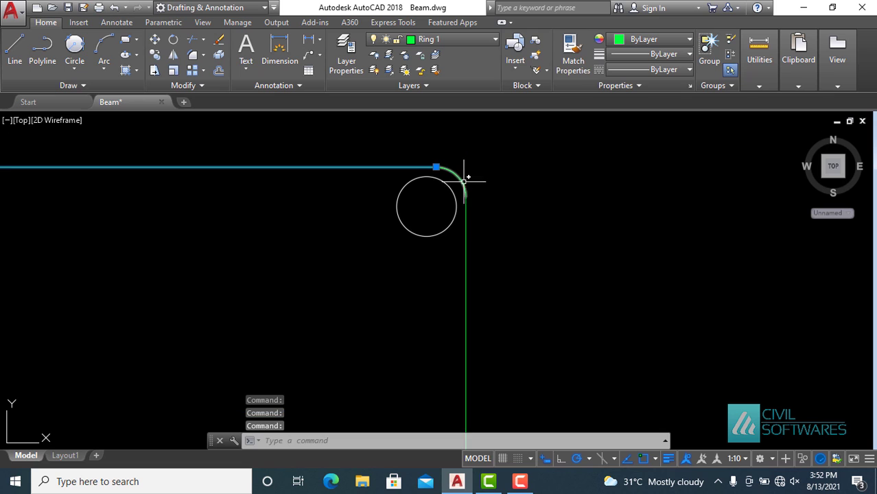
scroll(582, 192, "down", 3)
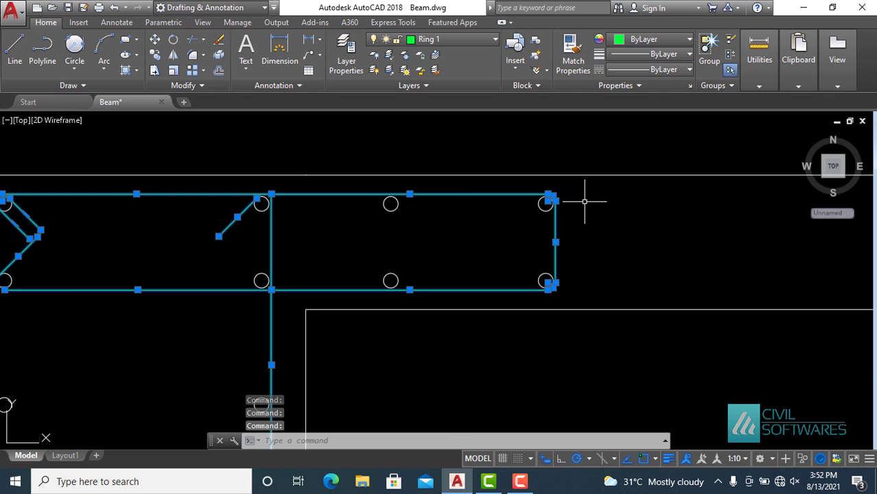
scroll(577, 176, "down", 3)
scroll(449, 278, "up", 4)
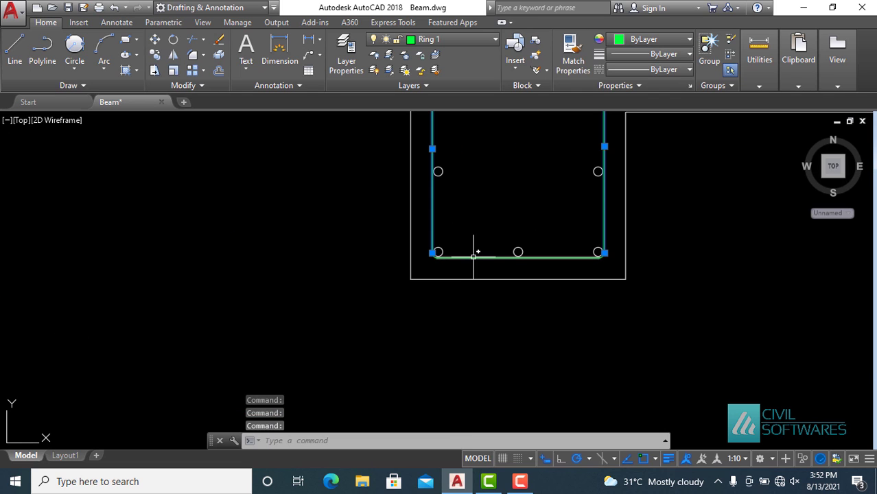
scroll(435, 253, "up", 3)
scroll(403, 246, "down", 3)
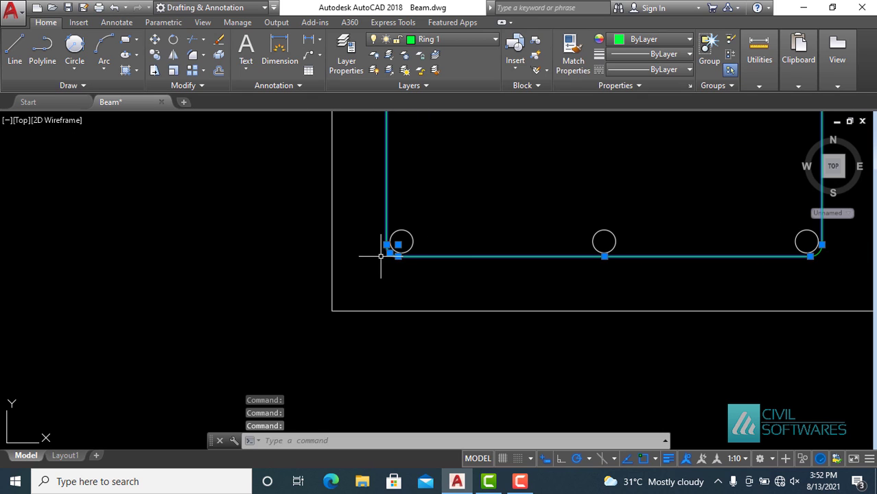
scroll(844, 253, "up", 3)
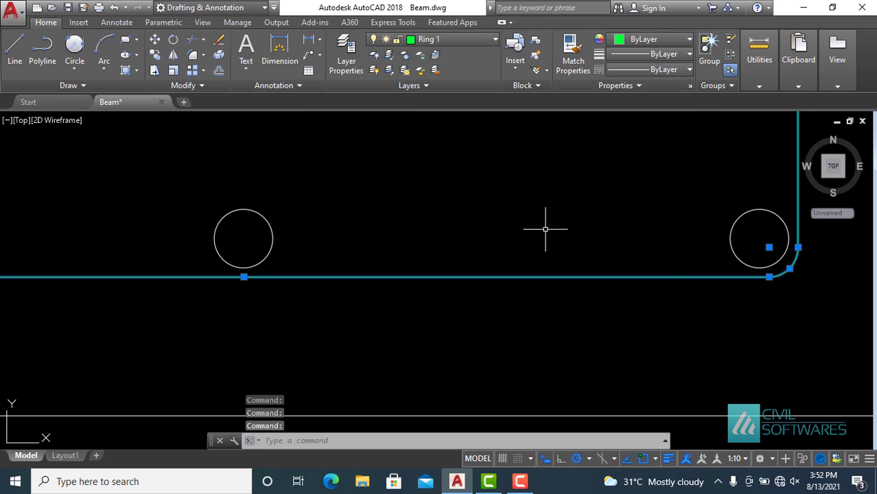
scroll(535, 206, "down", 3)
scroll(526, 180, "down", 3)
scroll(508, 206, "down", 2)
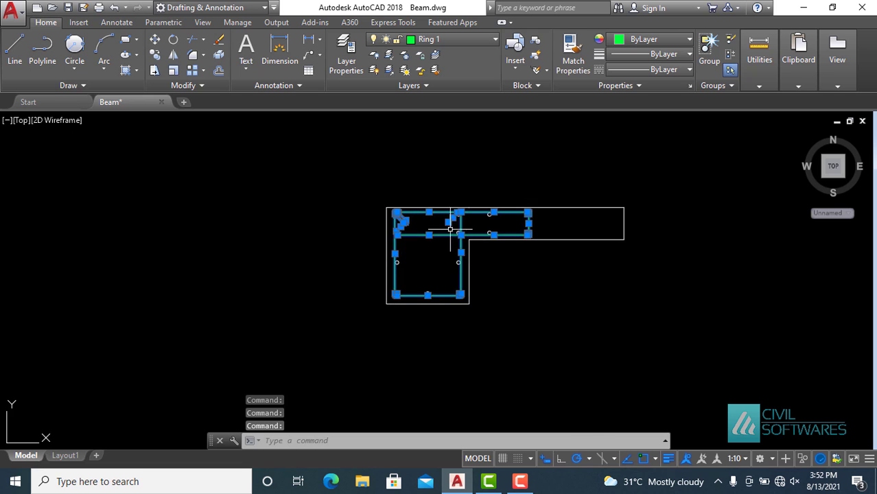
scroll(450, 229, "up", 3)
left_click(689, 55)
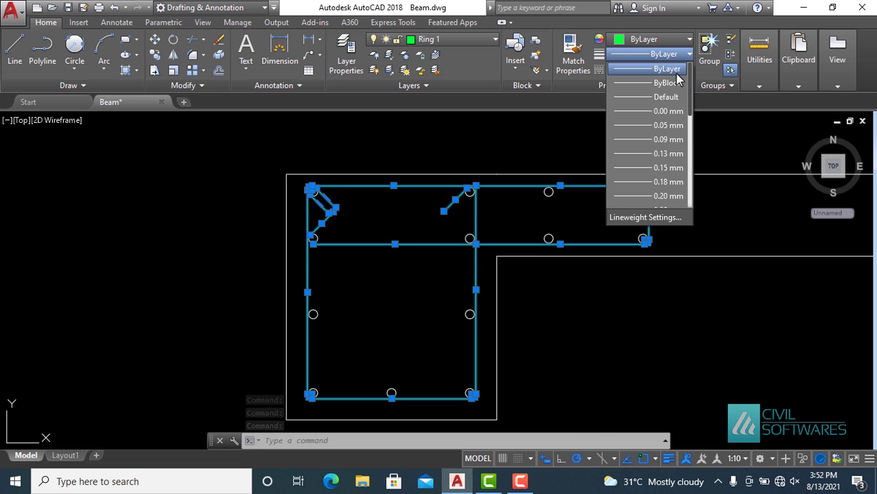
scroll(659, 116, "down", 2)
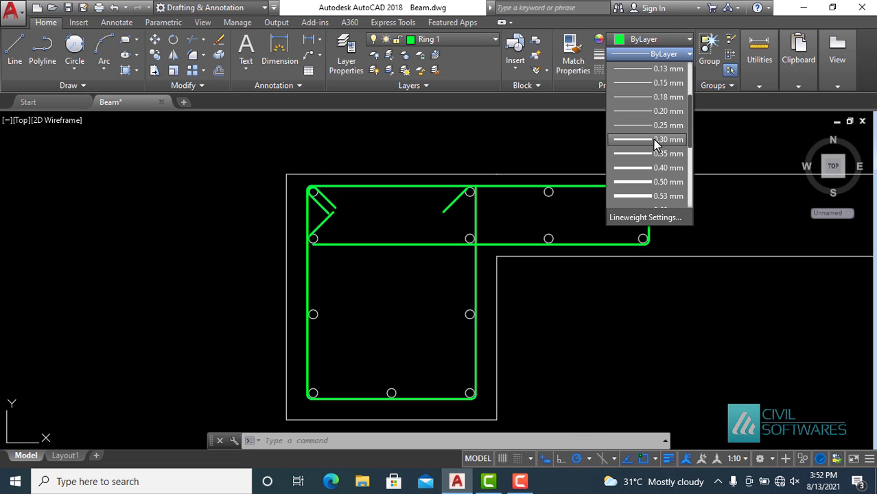
left_click(653, 139)
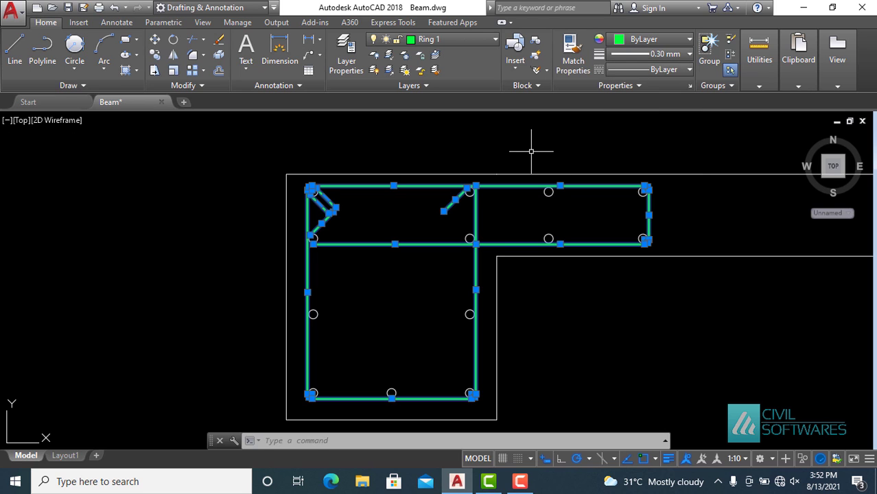
key("Escape")
- Put the selected rebar circles on the Steel layer with 0.30 mm lineweight
scroll(320, 181, "up", 5)
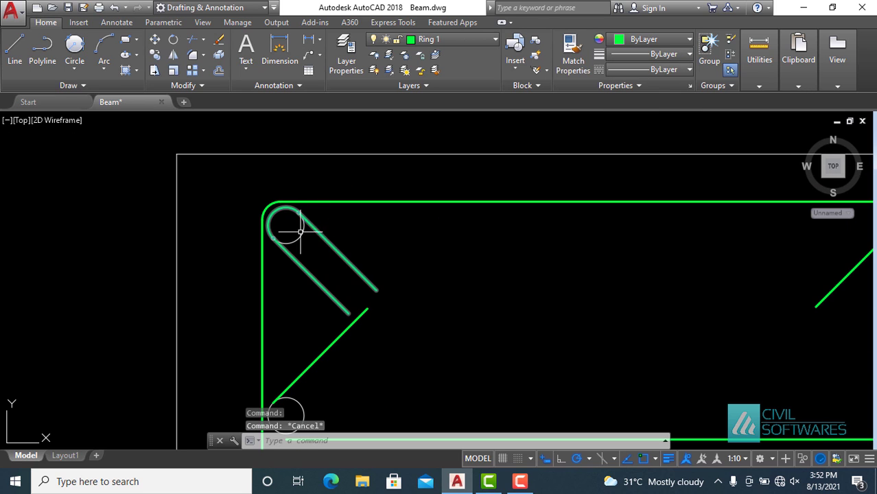
left_click(300, 238)
scroll(473, 222, "down", 4)
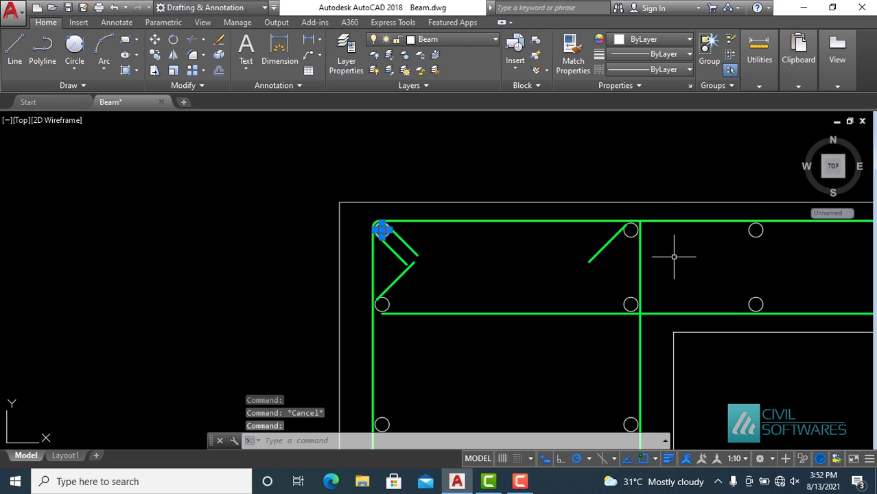
left_click(629, 237)
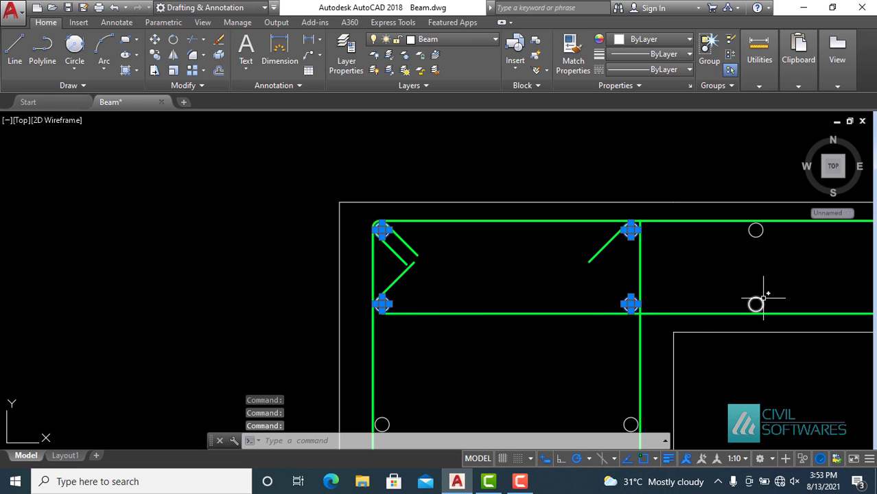
scroll(742, 257, "down", 2)
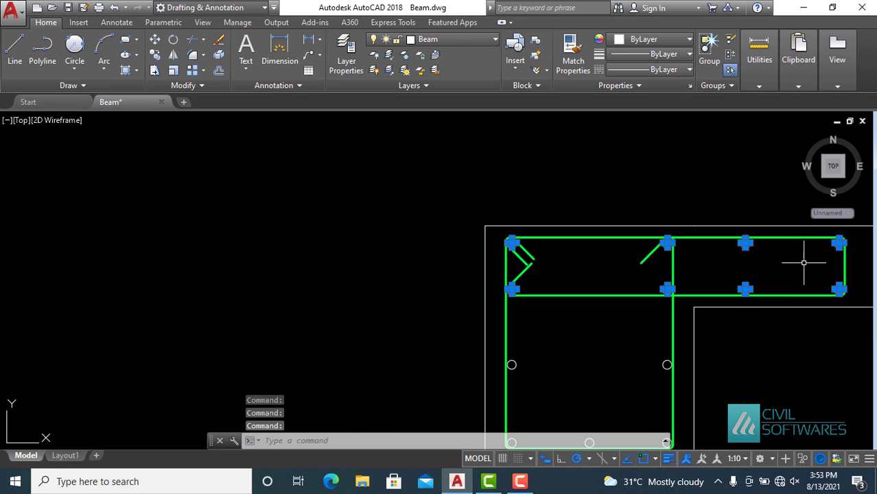
scroll(796, 264, "down", 4)
scroll(741, 306, "up", 6)
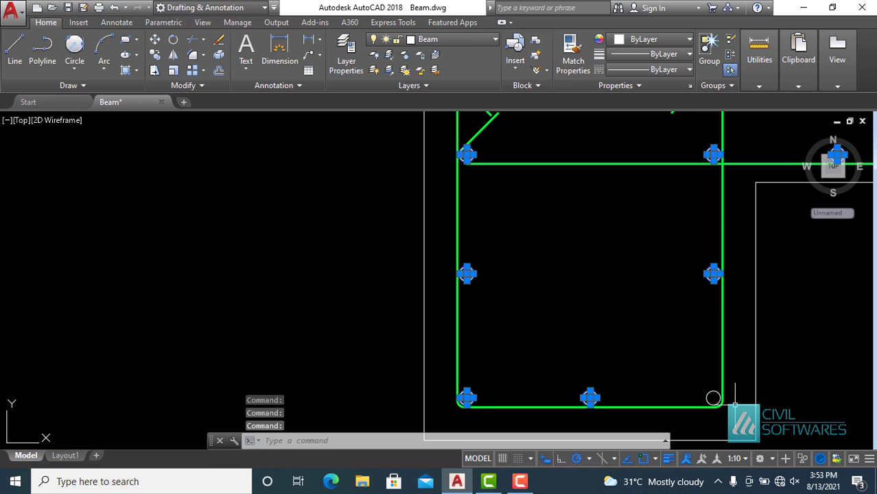
left_click(452, 41)
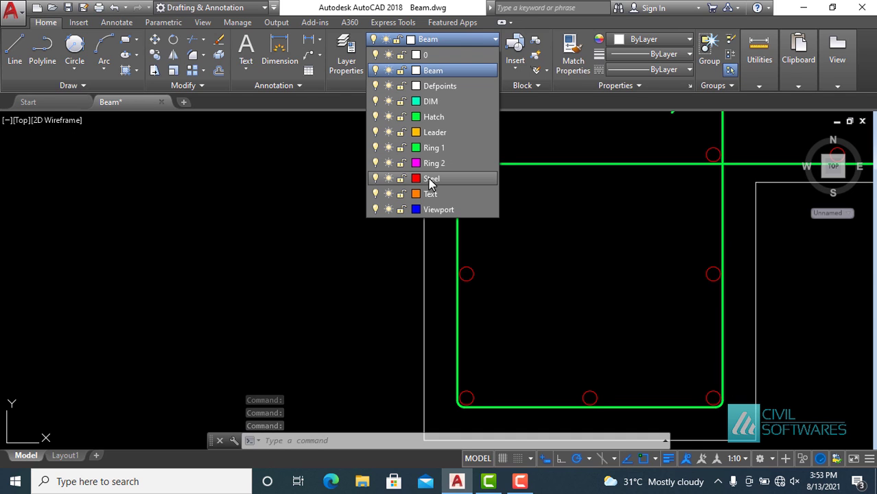
left_click(432, 178)
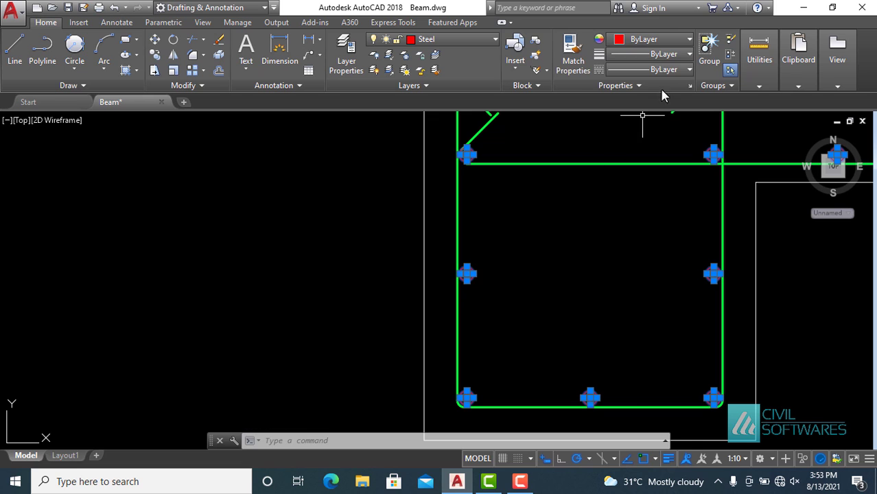
left_click(663, 55)
scroll(657, 124, "down", 1)
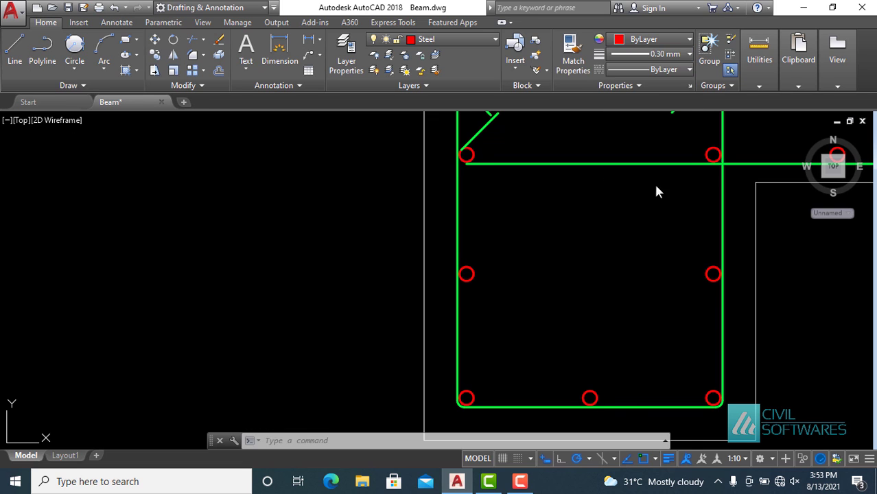
key("Escape")
- Start copying the middle column's rebar circle, using its centre as base point
scroll(630, 215, "down", 2)
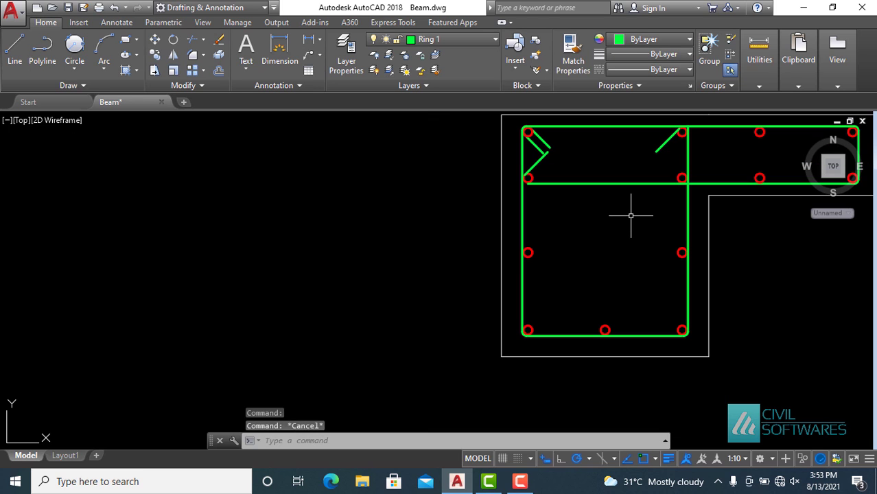
mouse_move(631, 215)
middle_mouse_down()
mouse_move(493, 231)
mouse_move(462, 287)
middle_mouse_up()
scroll(464, 331, "up", 4)
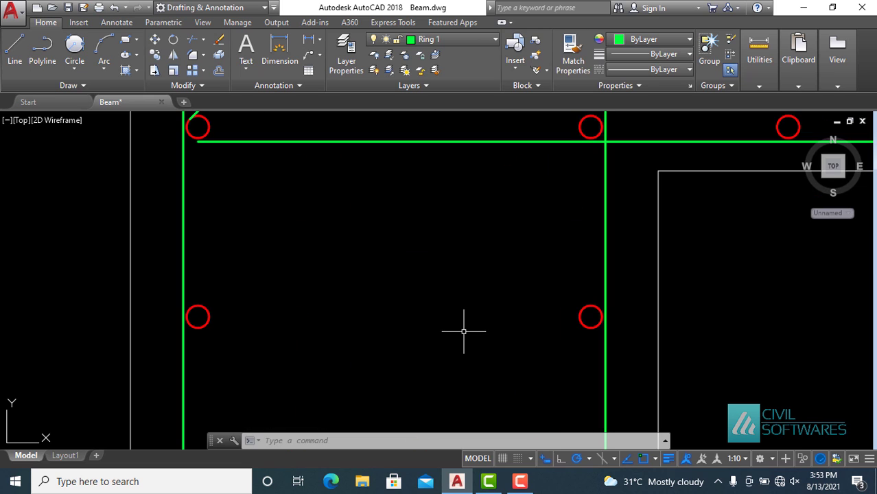
left_click(579, 320)
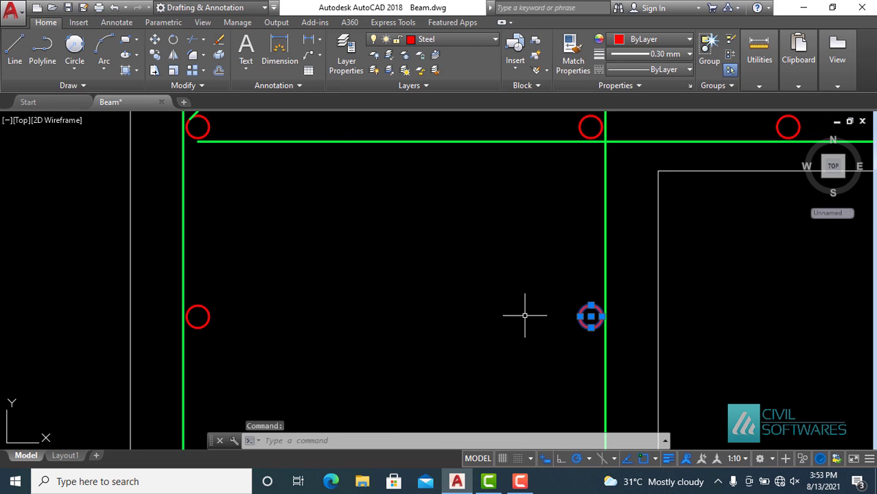
left_click(155, 55)
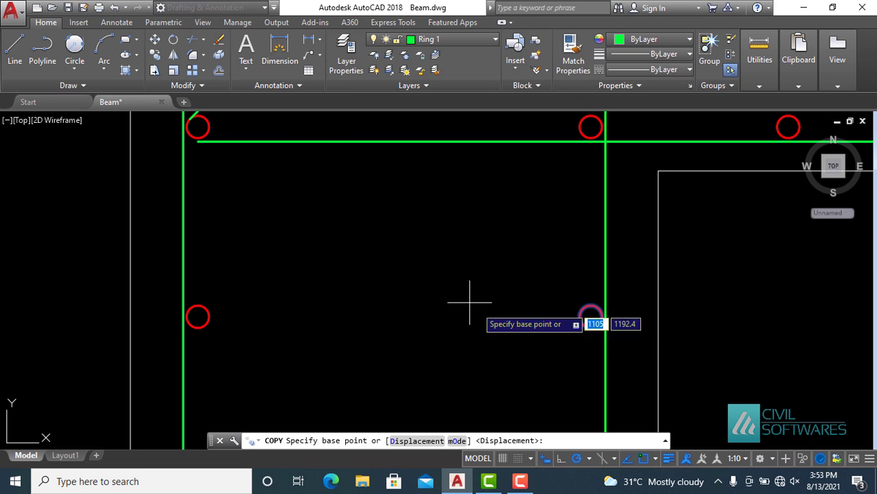
left_click(591, 317)
scroll(481, 309, "down", 5)
- Place the copied rebar circle at the midpoint of the stirrup's top edge
scroll(458, 228, "up", 4)
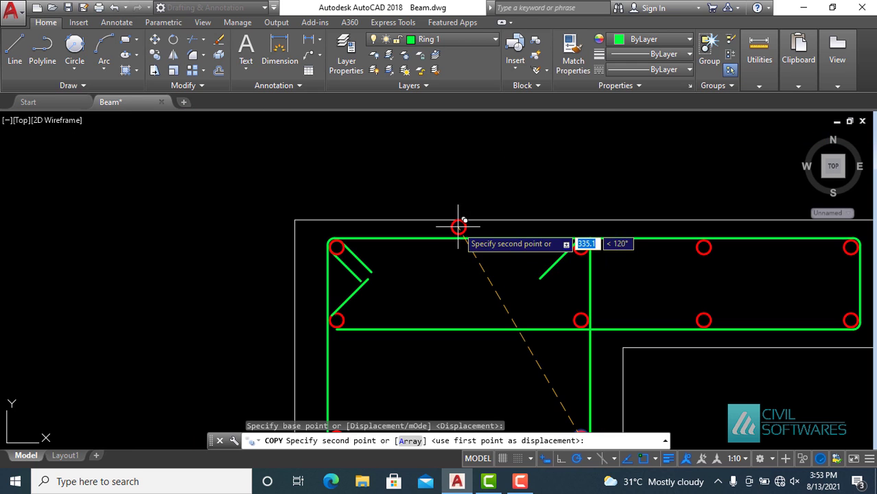
scroll(461, 238, "up", 3)
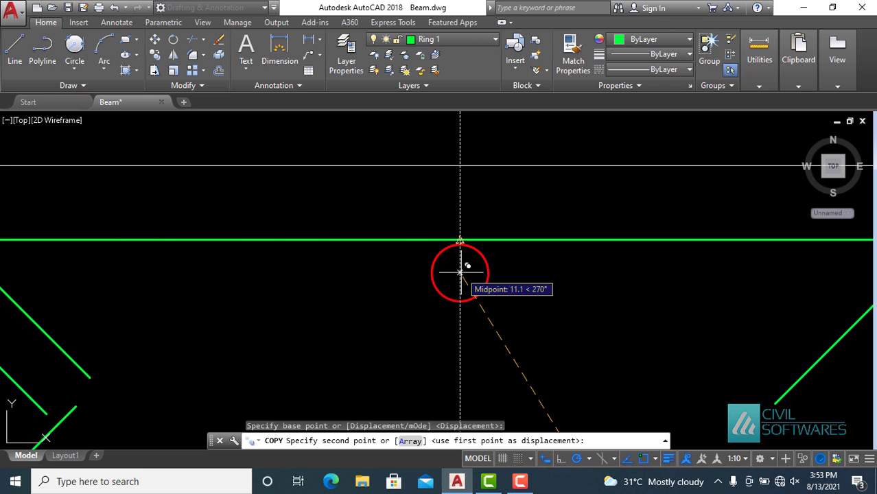
left_click(460, 272)
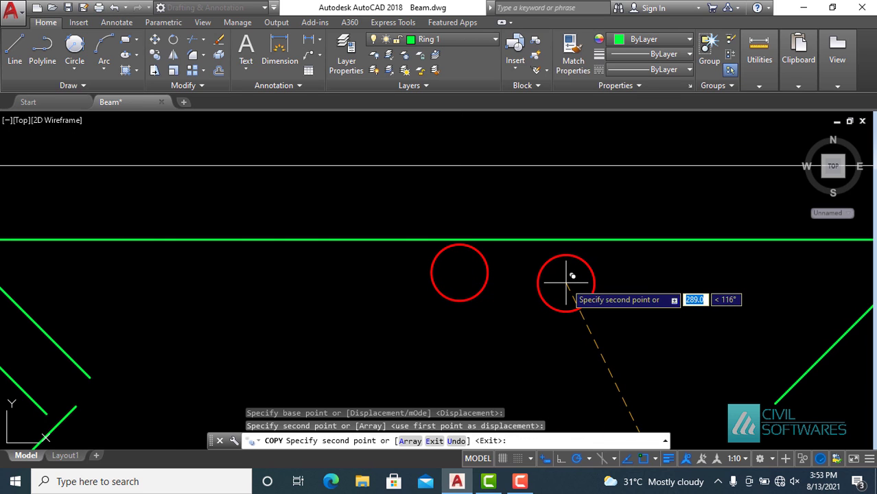
key("Escape")
scroll(566, 282, "down", 2)
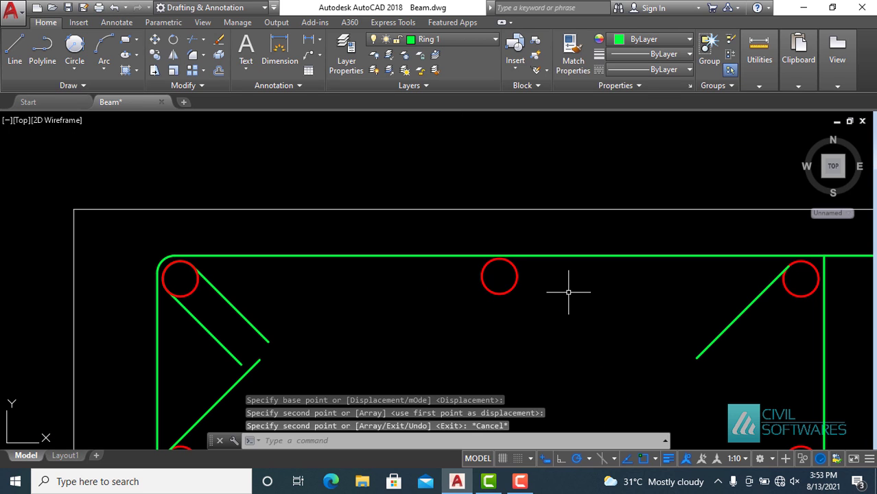
middle_click_drag(568, 292, 487, 209)
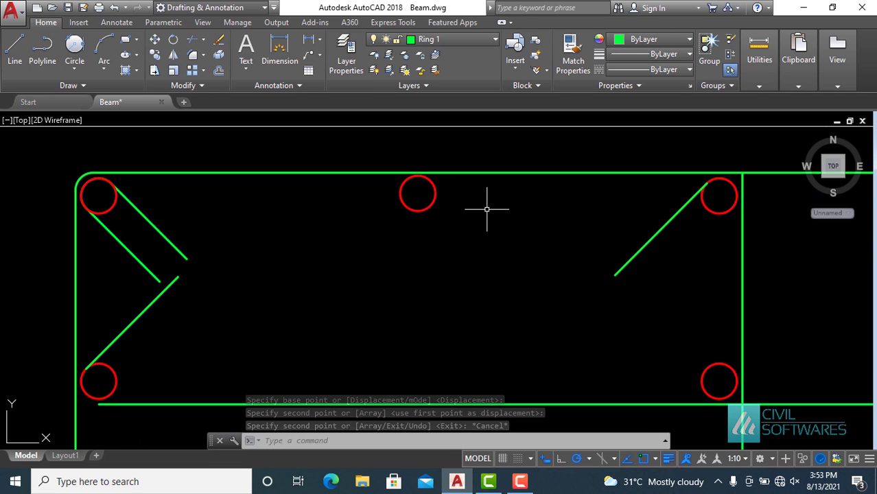
scroll(487, 209, "down", 2)
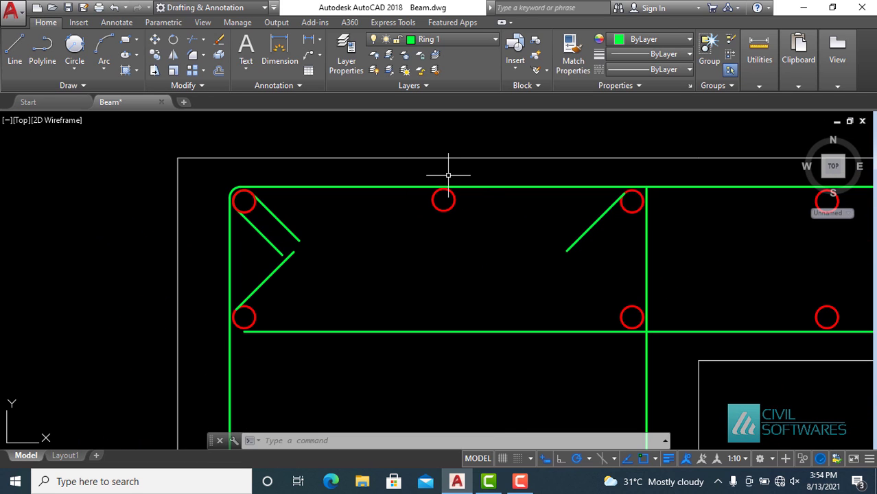
scroll(443, 176, "up", 3)
scroll(439, 181, "down", 2)
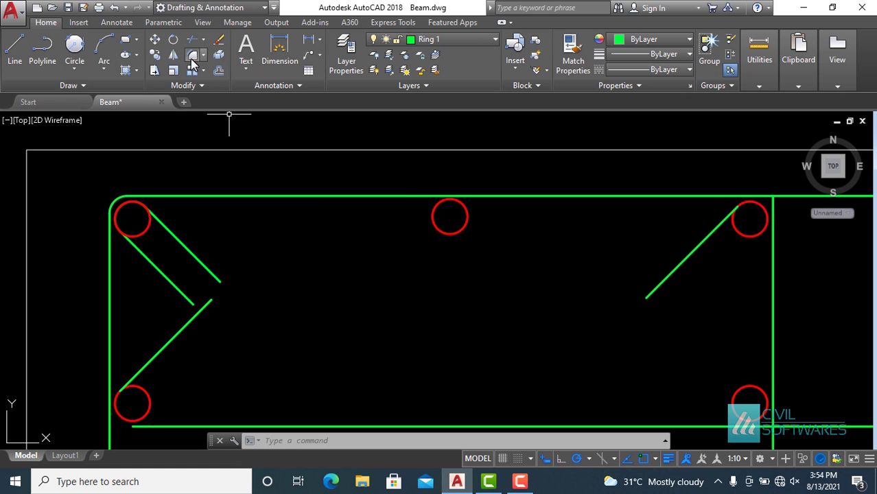
- Copy the midpoint rebar circle to two spots halfway toward the neighbouring top bars
left_click(155, 56)
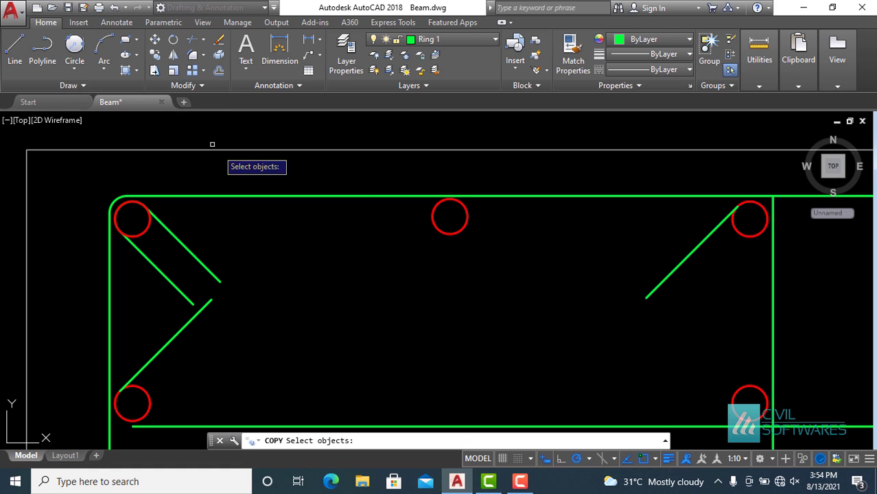
left_click(432, 223)
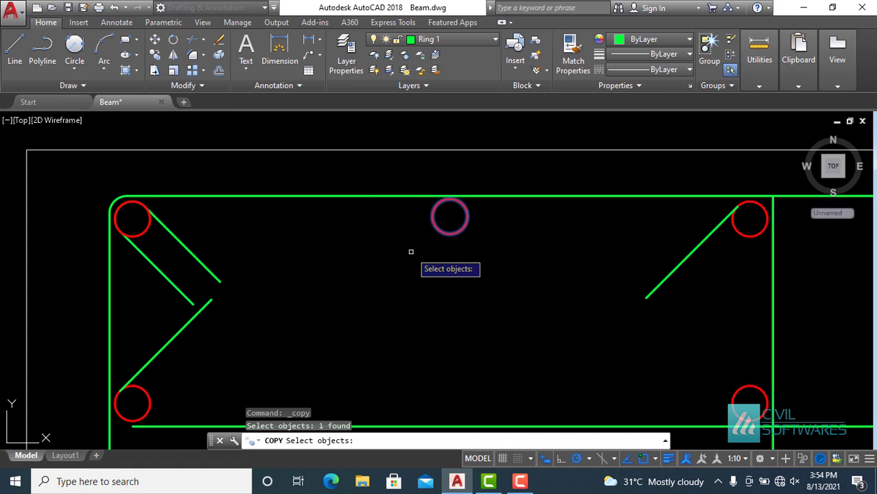
key("Return")
left_click(449, 216)
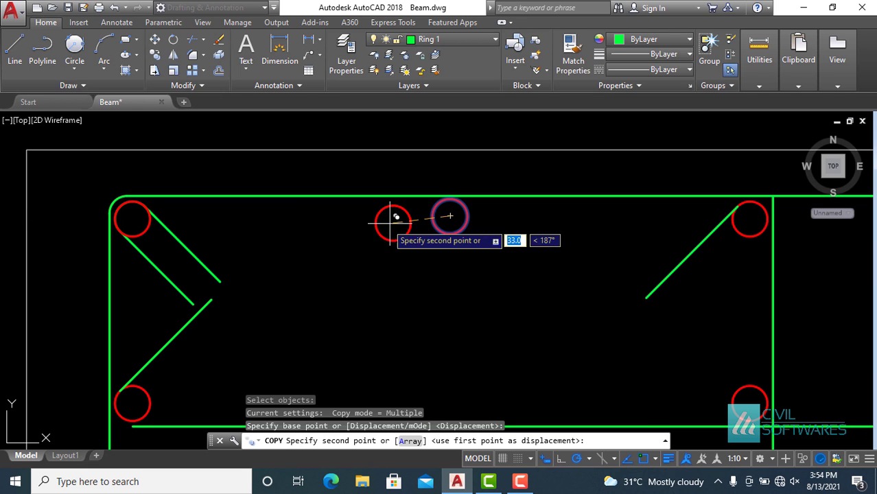
left_click(292, 216)
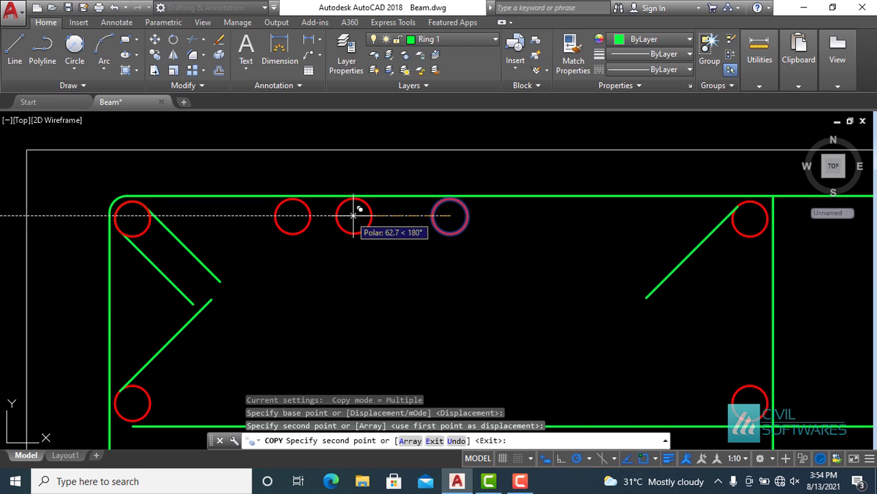
left_click(600, 216)
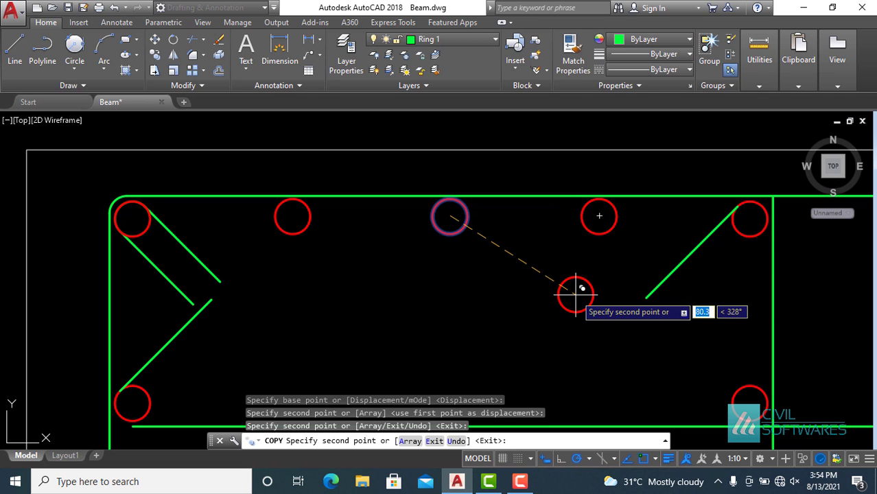
key("Escape")
scroll(524, 263, "down", 2)
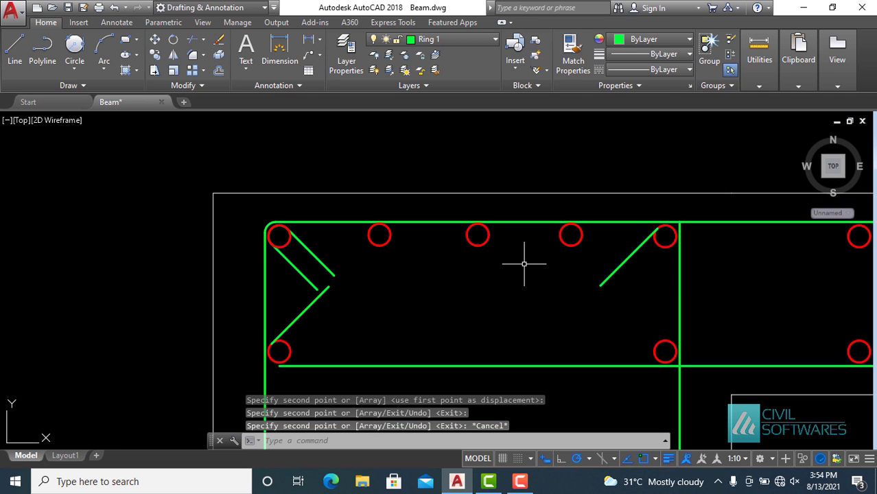
left_click(470, 39)
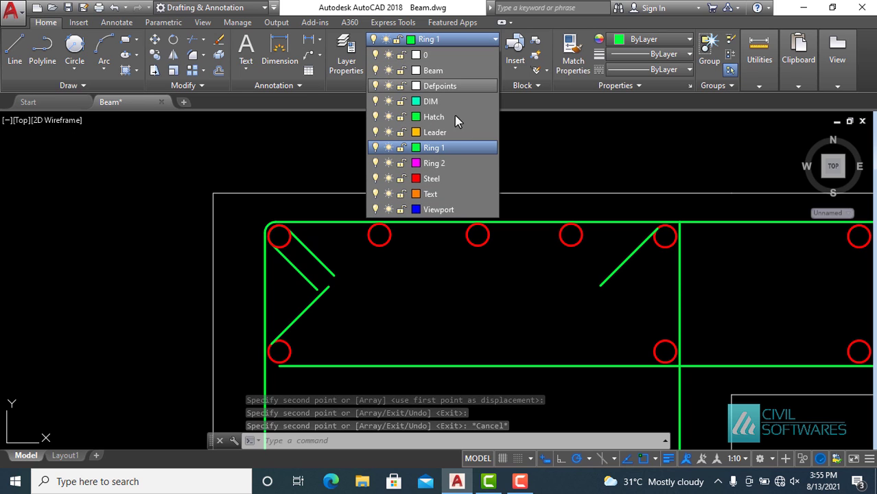
- Make Steel the current layer and solid-hatch the five top rebar circles
left_click(432, 178)
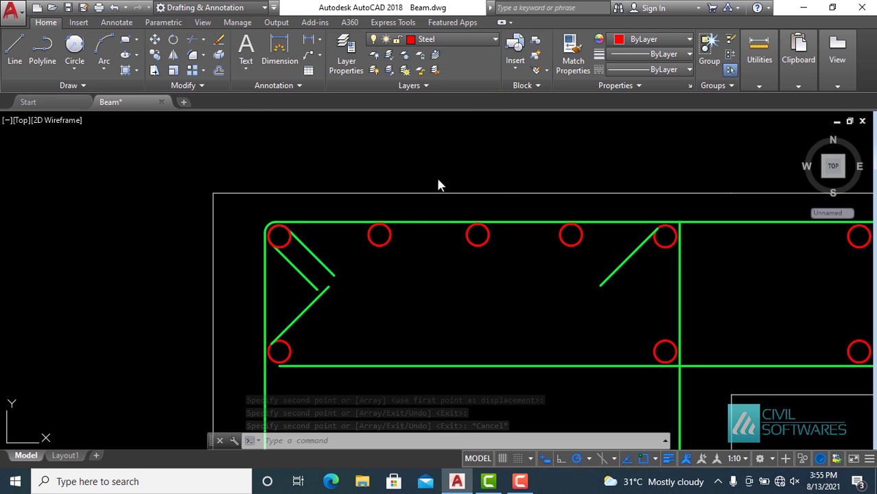
left_click(126, 72)
left_click(121, 57)
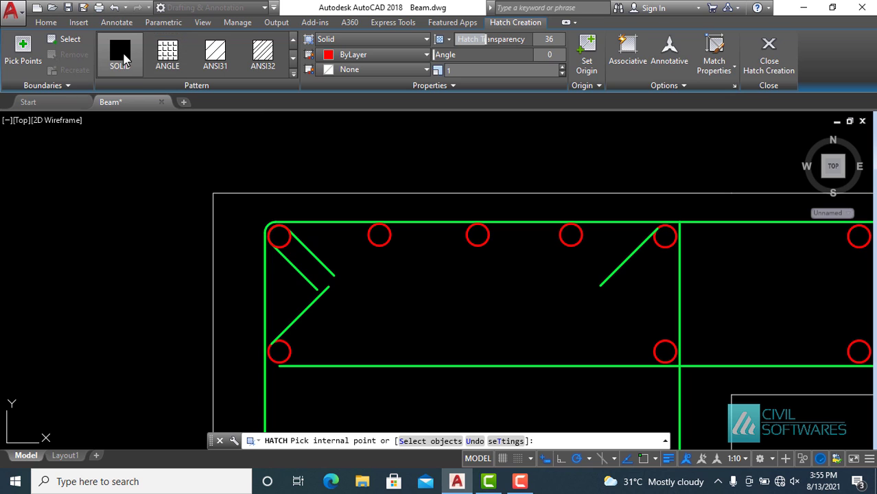
left_click(279, 237)
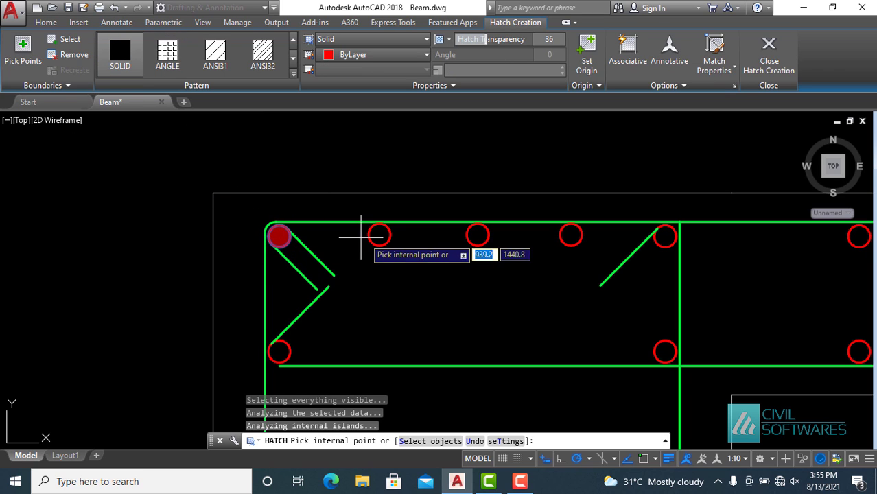
left_click(380, 235)
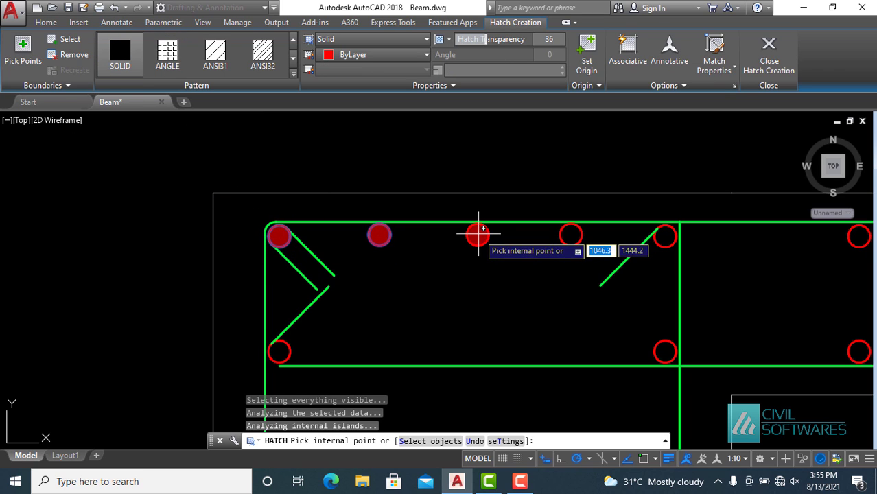
left_click(478, 235)
left_click(569, 235)
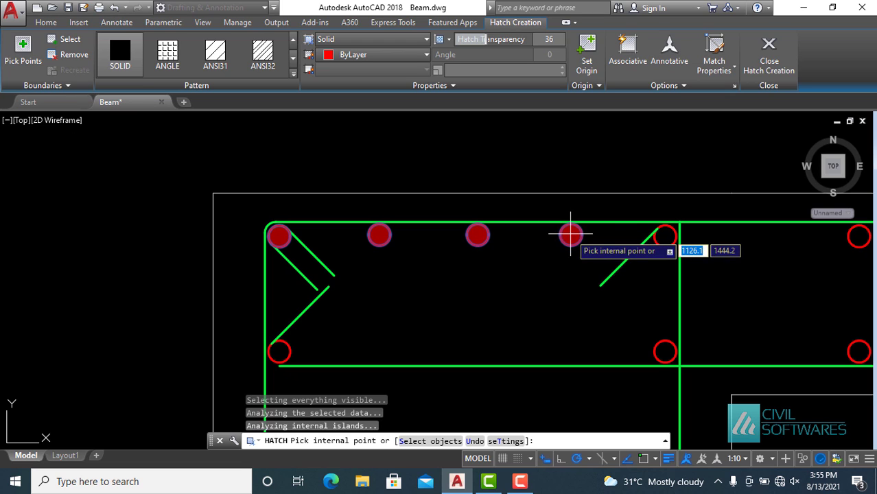
left_click(665, 235)
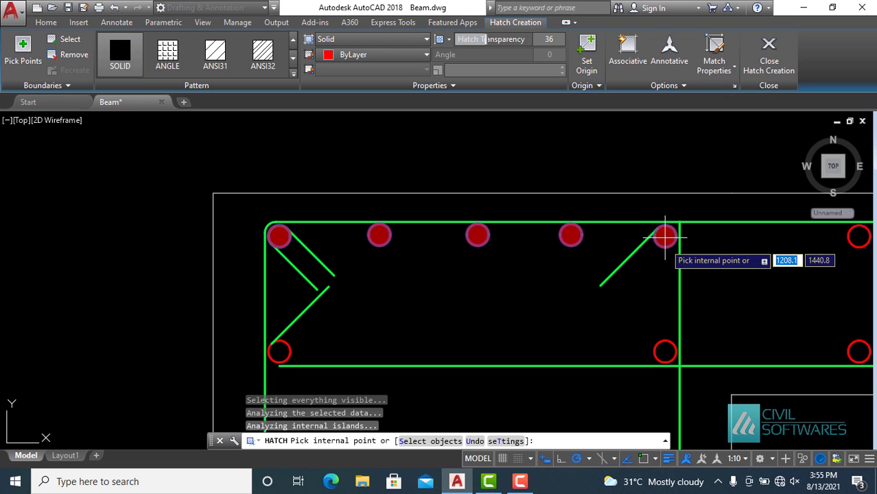
- Solid-fill the lower junction, lower-left and right-side beam rebar circles, including both right corners
left_click(665, 352)
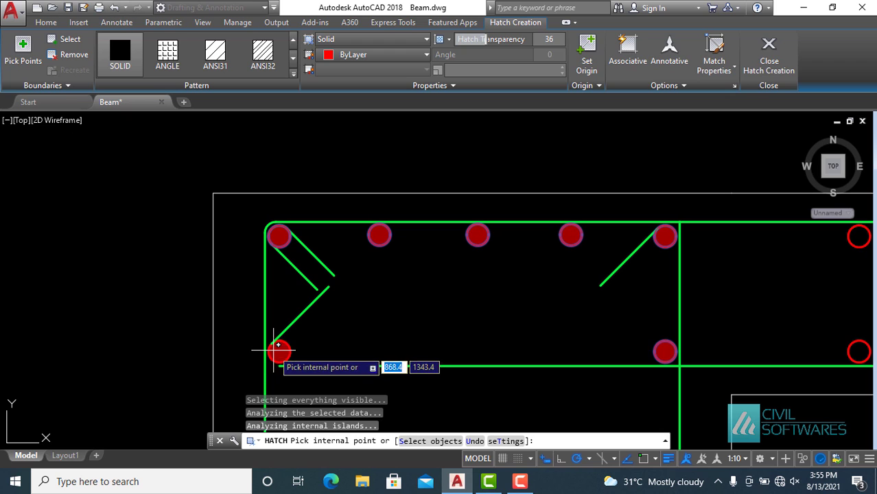
left_click(279, 351)
scroll(421, 300, "down", 2)
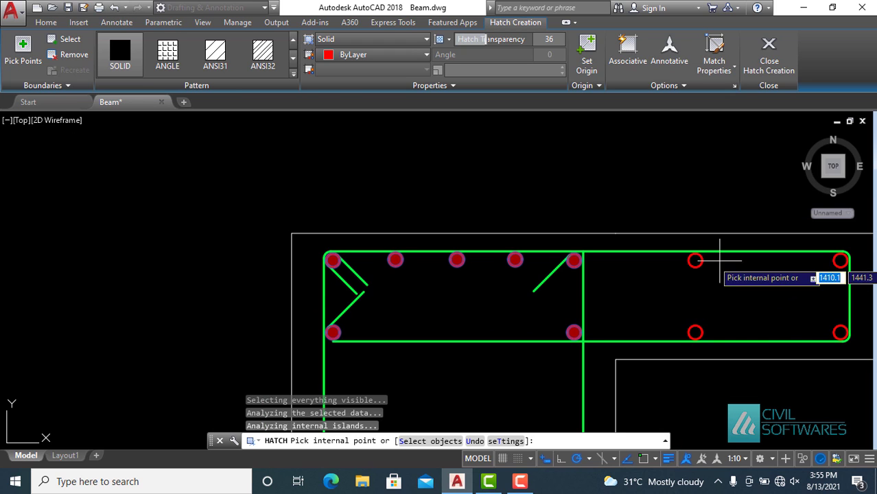
scroll(693, 261, "up", 2)
left_click(695, 260)
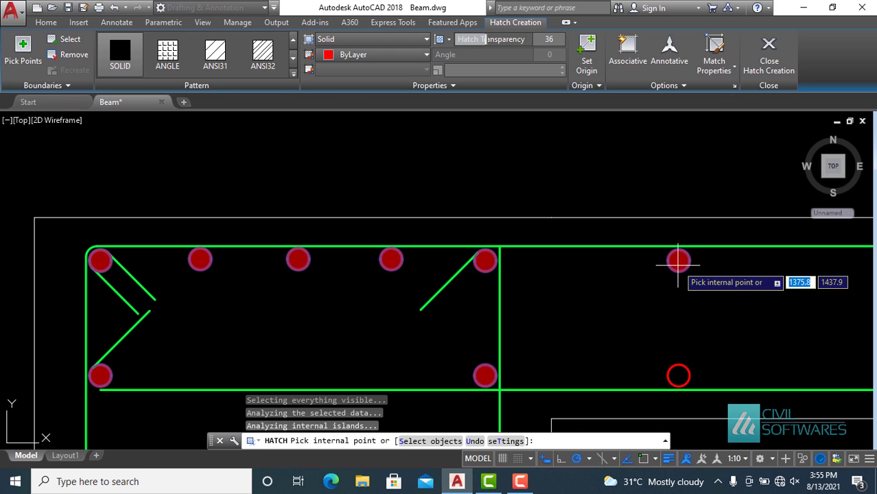
left_click(678, 260)
left_click(677, 374)
scroll(675, 313, "down", 1)
scroll(786, 329, "down", 1)
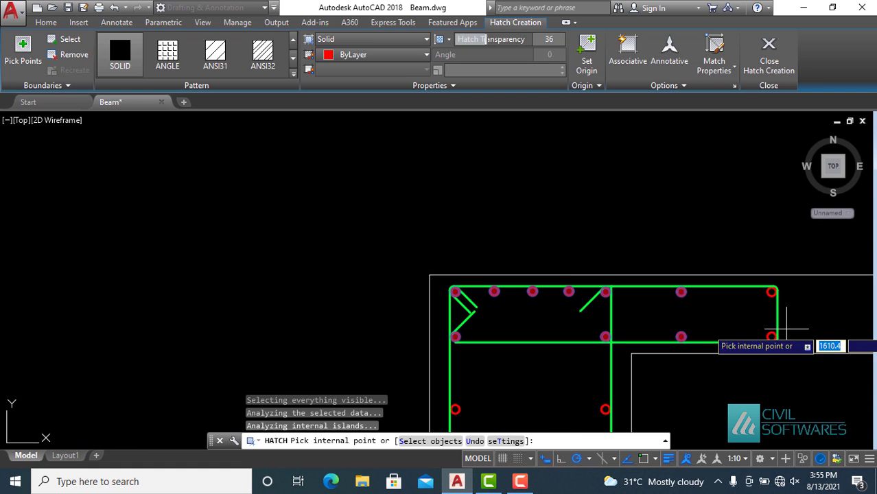
scroll(787, 330, "up", 5)
left_click(709, 345)
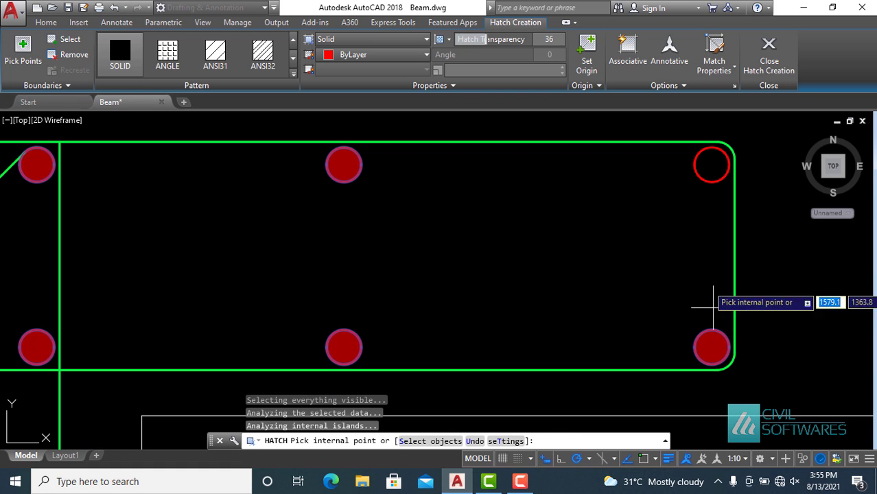
left_click(715, 163)
- Fill the column's bottom-left corner and bottom-middle rebars, then close the hatch
scroll(628, 181, "down", 5)
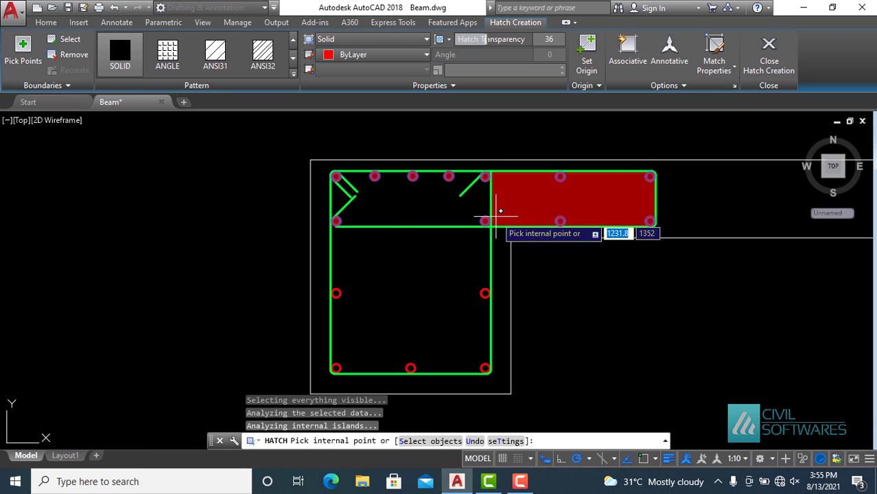
scroll(480, 259, "up", 3)
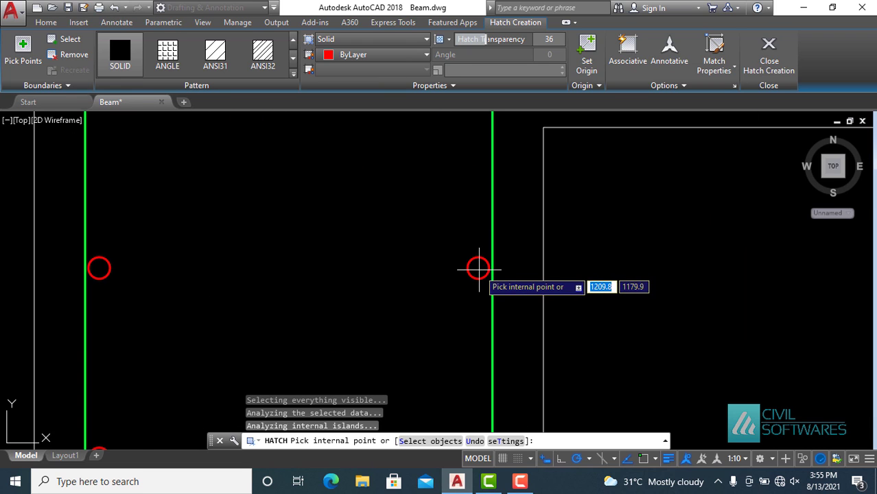
scroll(479, 268, "up", 5)
scroll(494, 250, "down", 6)
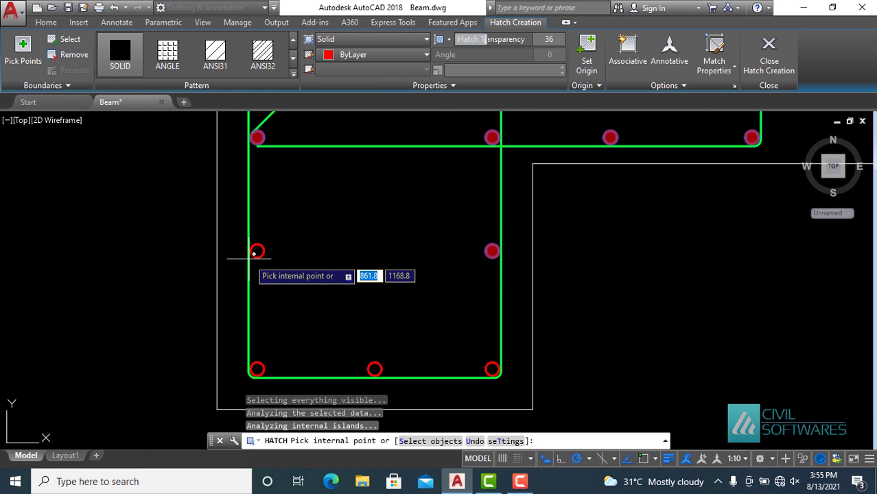
scroll(255, 247, "up", 5)
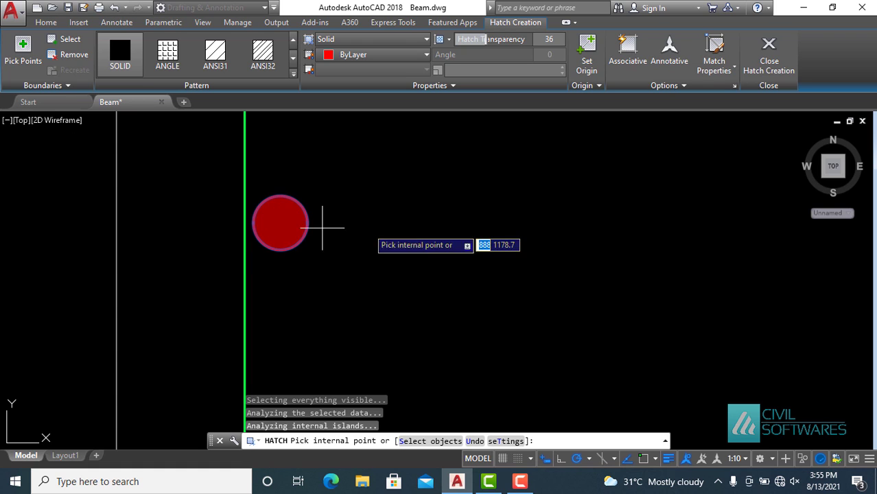
scroll(461, 197, "down", 5)
scroll(434, 337, "up", 4)
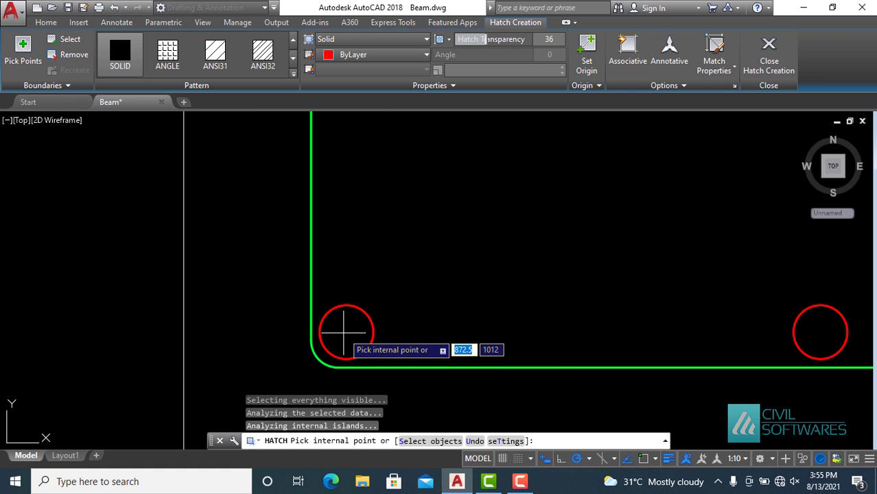
left_click(348, 320)
scroll(511, 319, "down", 2)
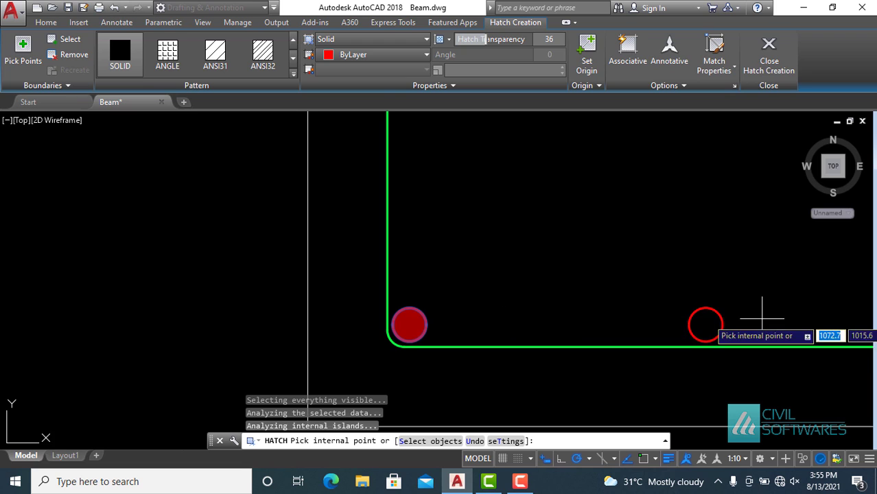
left_click(708, 323)
scroll(708, 325, "down", 3)
scroll(711, 321, "down", 2)
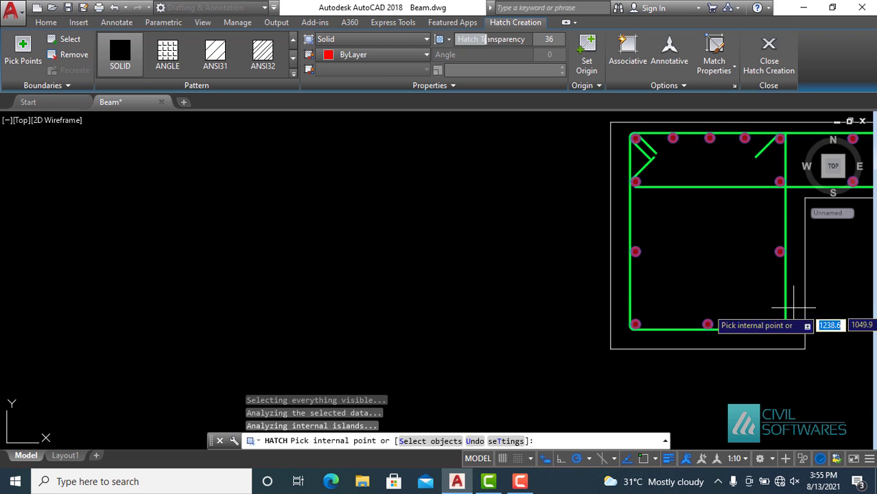
scroll(755, 329, "up", 6)
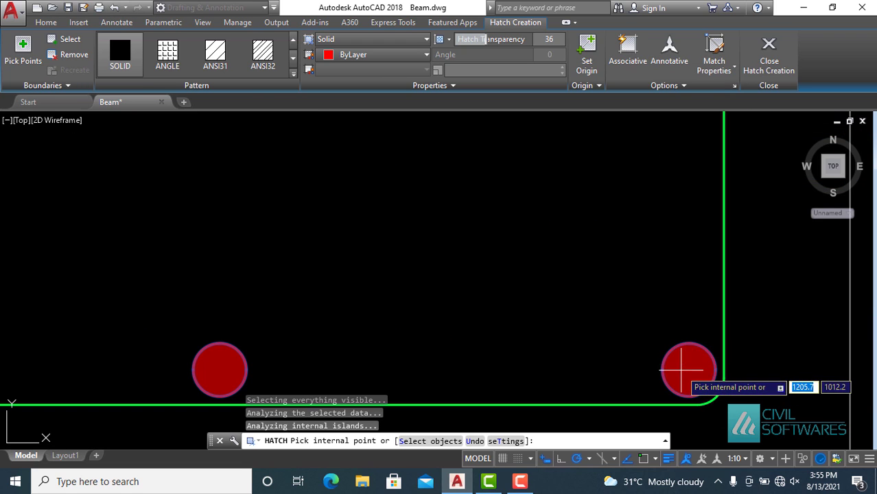
left_click(767, 62)
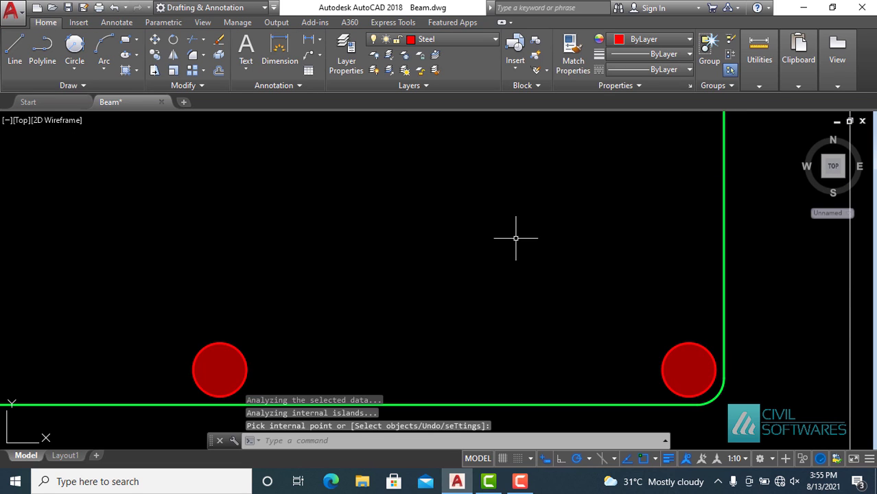
scroll(511, 240, "down", 7)
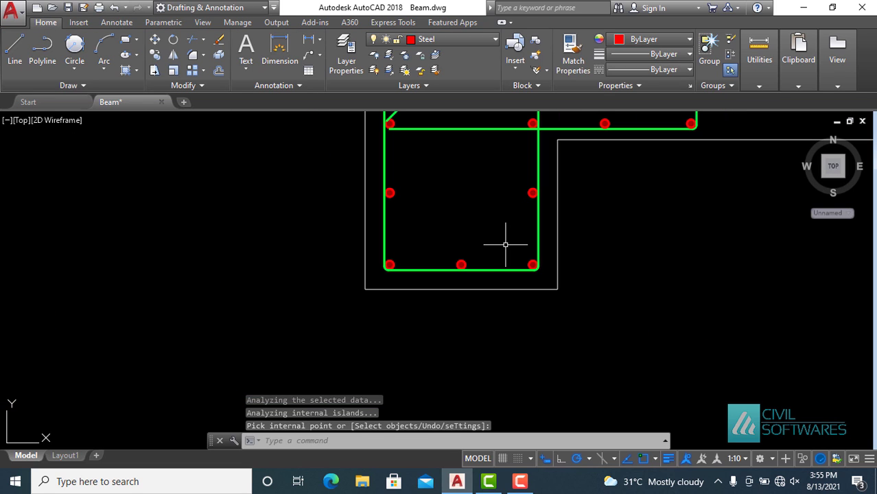
mouse_move(491, 207)
middle_mouse_down()
mouse_move(487, 249)
mouse_move(379, 287)
mouse_move(352, 285)
middle_mouse_up()
scroll(233, 151, "up", 6)
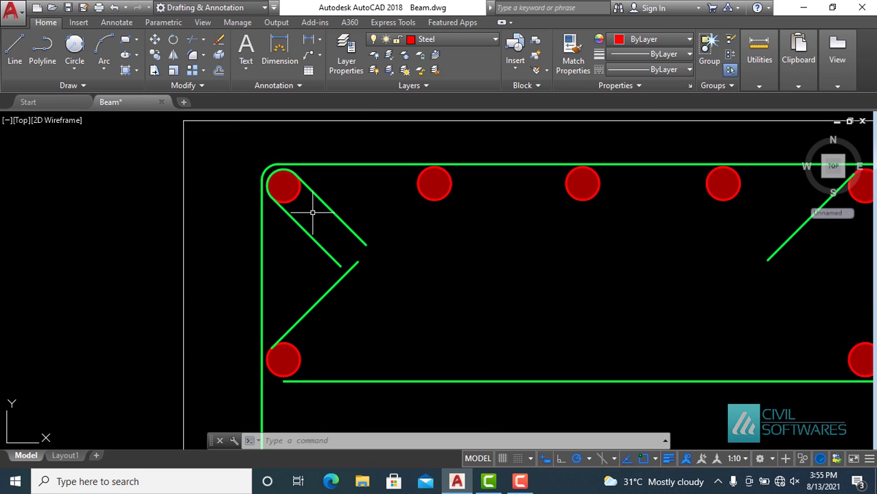
scroll(313, 212, "up", 4)
- Drag the top-left hook tie's end grips back to shorten both legs, then re-center the section
left_click(450, 289)
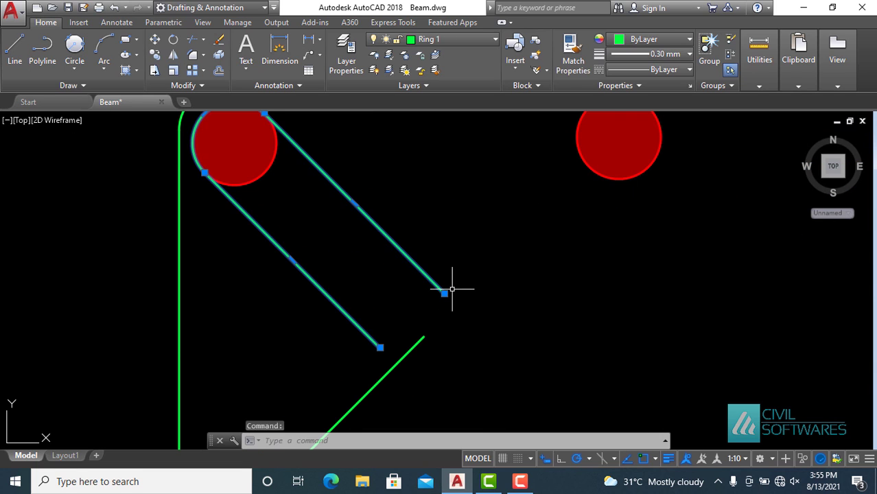
left_click(444, 293)
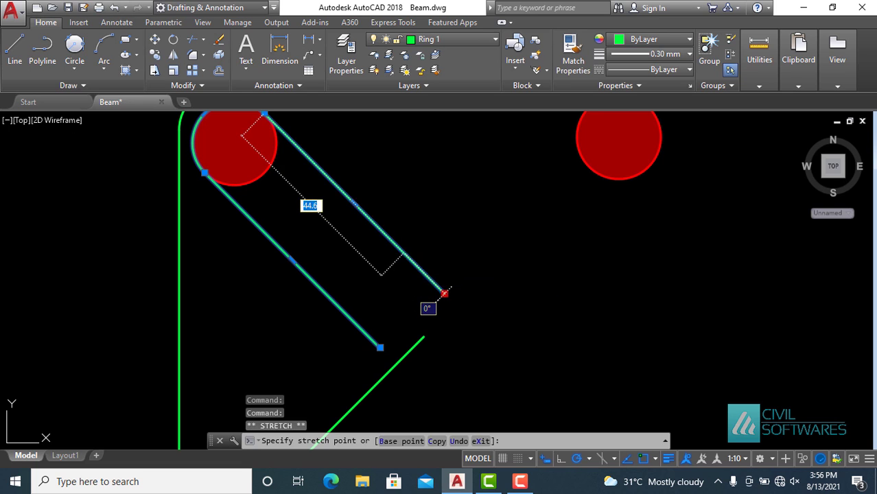
left_click(380, 348)
left_click(380, 348)
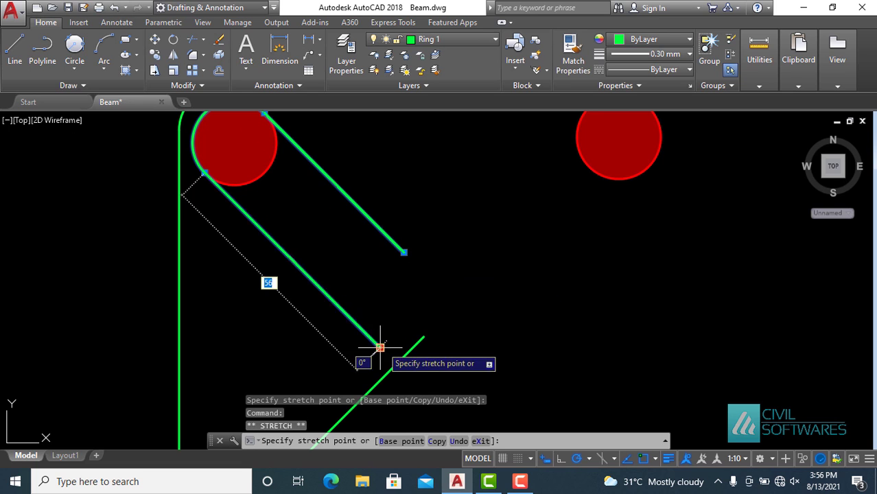
left_click(343, 309)
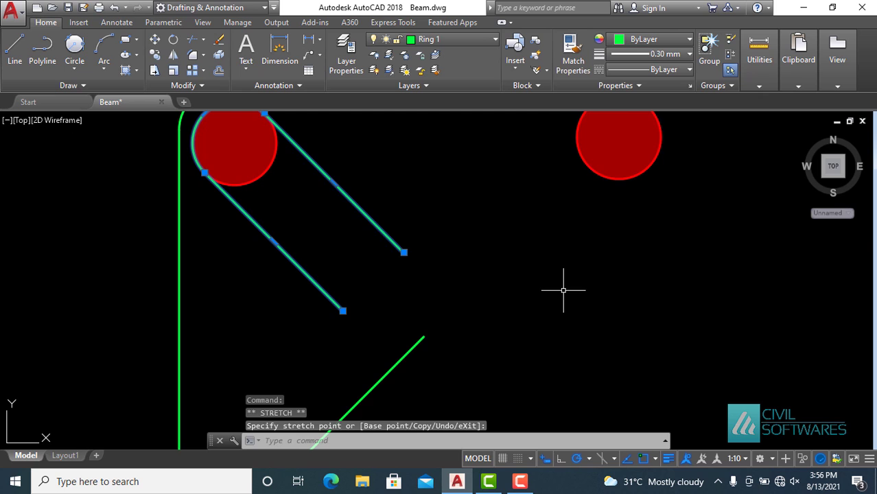
key("Escape")
scroll(560, 281, "down", 2)
scroll(696, 314, "down", 2)
scroll(720, 313, "down", 2)
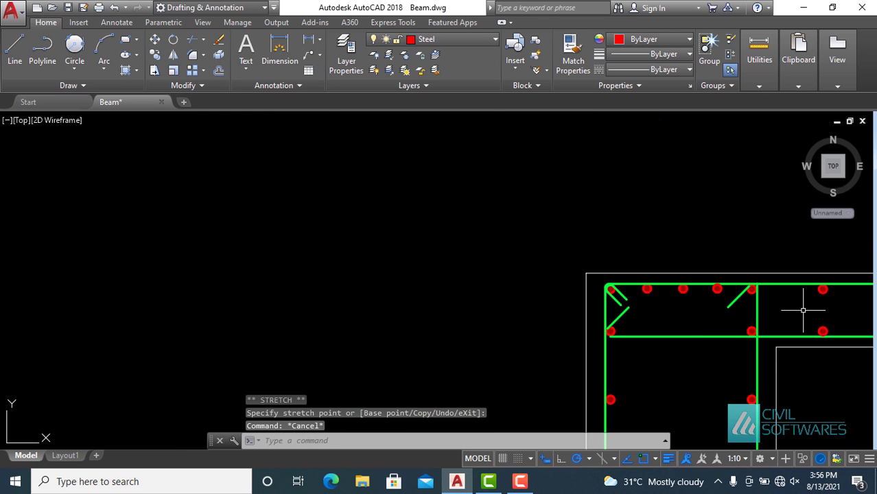
middle_click_drag(802, 311, 480, 212)
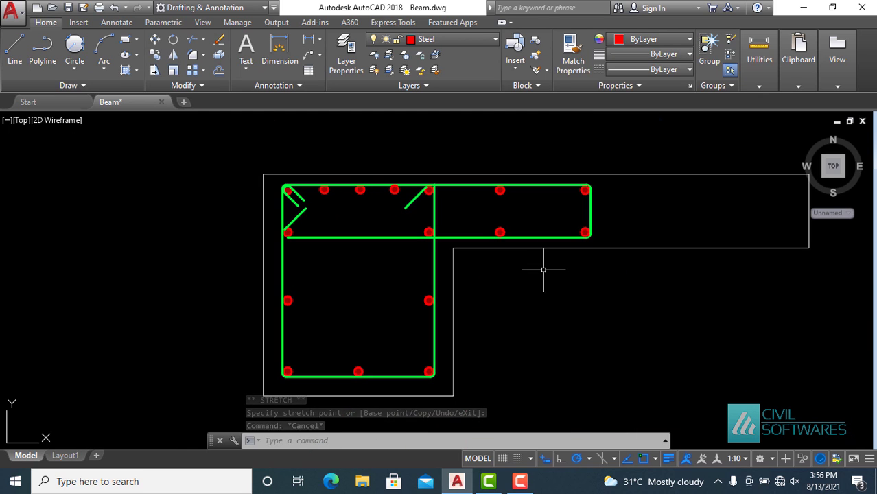
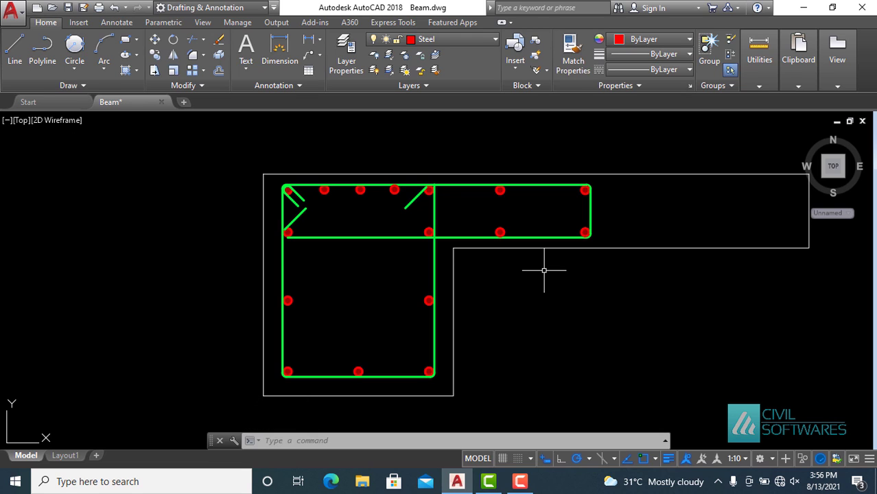
- Move the slab's right end line leftward along polar 180°, using its lower endpoint as base point
left_click(472, 39)
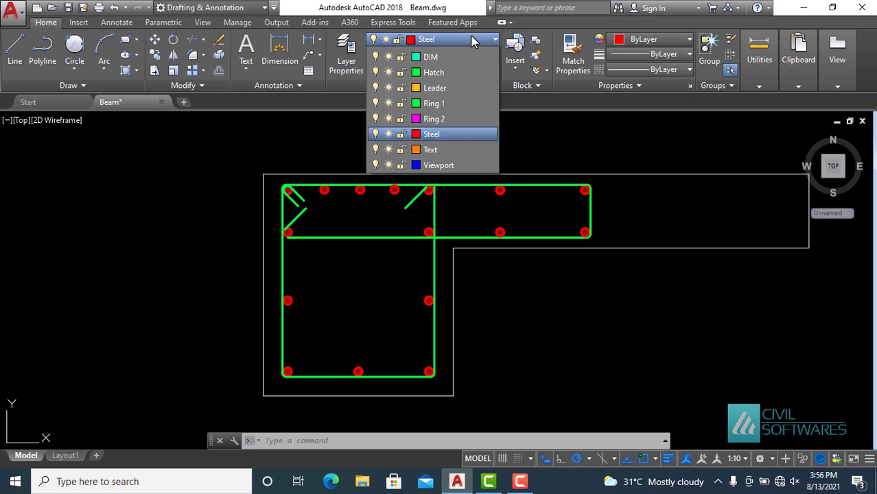
left_click(472, 40)
scroll(694, 221, "down", 2)
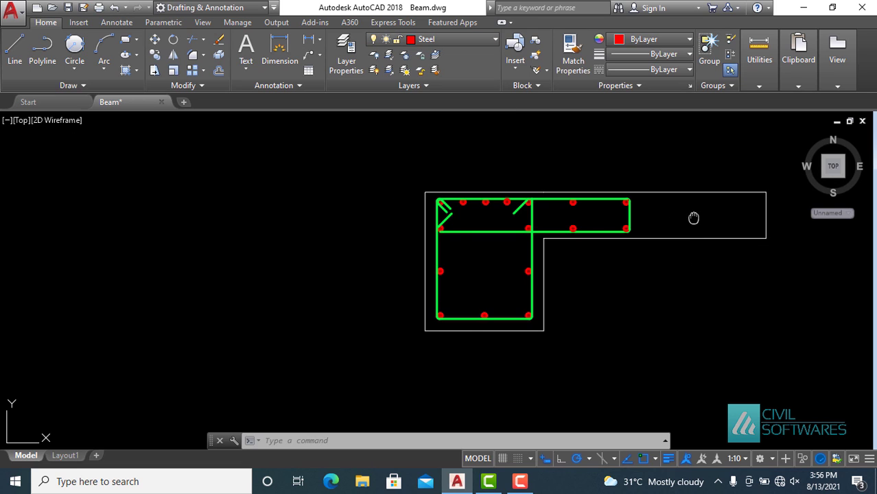
middle_click_drag(693, 218, 558, 215)
scroll(578, 213, "up", 2)
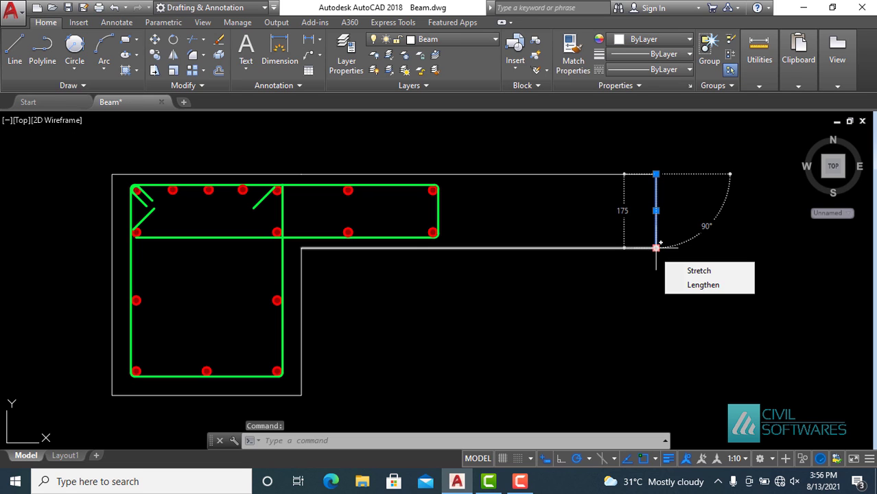
left_click(155, 42)
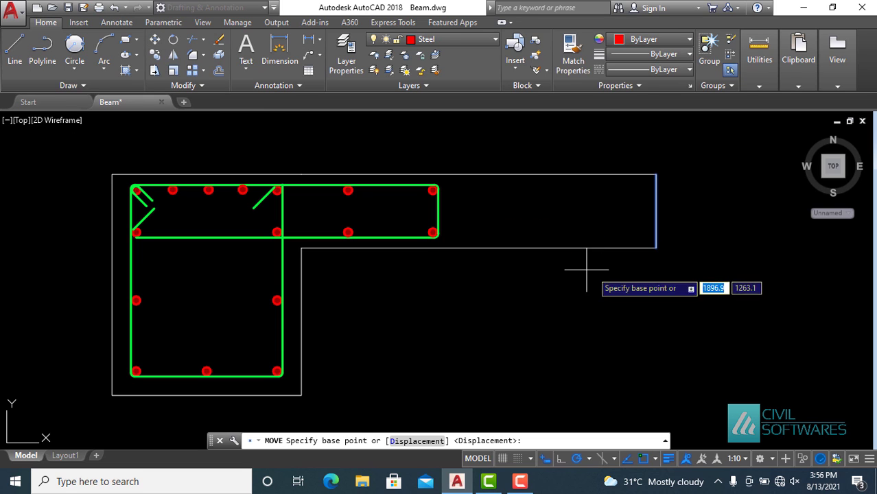
left_click(656, 248)
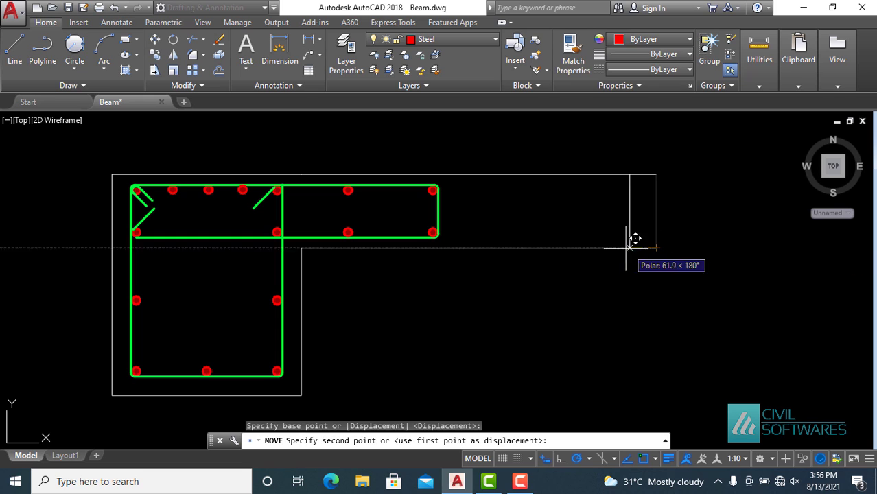
key("Escape")
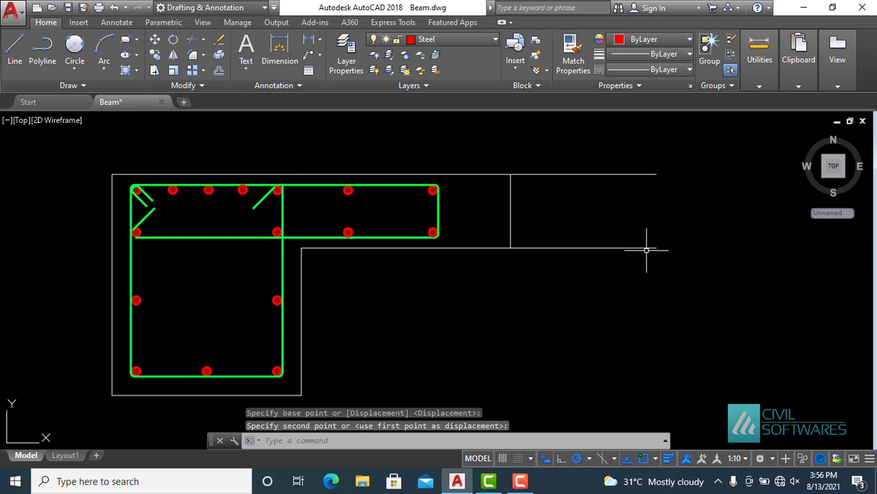
scroll(482, 197, "up", 4)
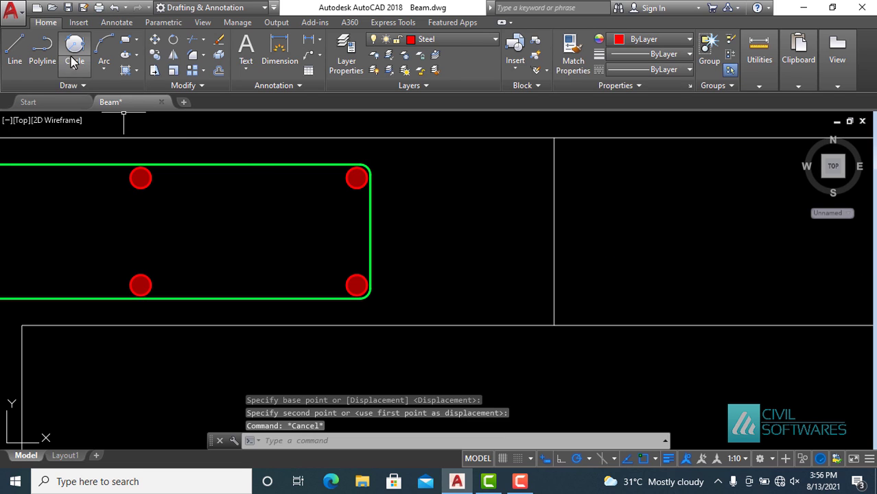
- On the Beam layer, draw a radius-45 circle centred on the end line's midpoint
left_click(71, 73)
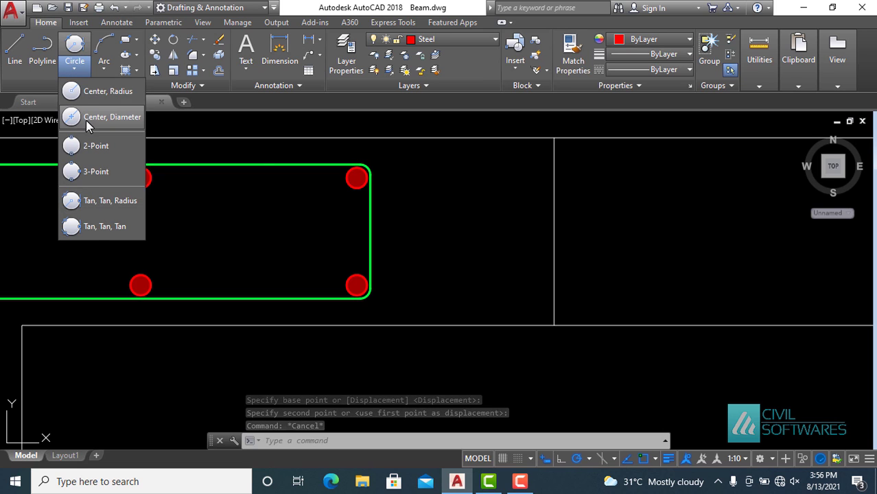
left_click(87, 95)
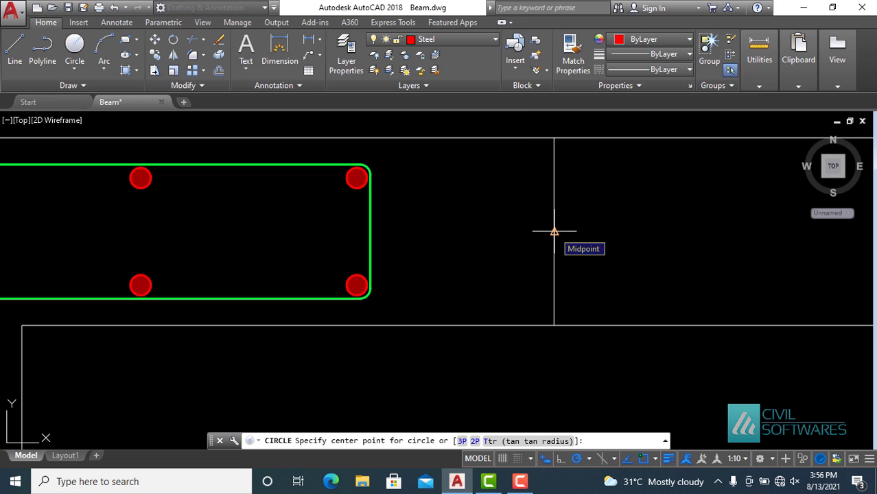
left_click(472, 48)
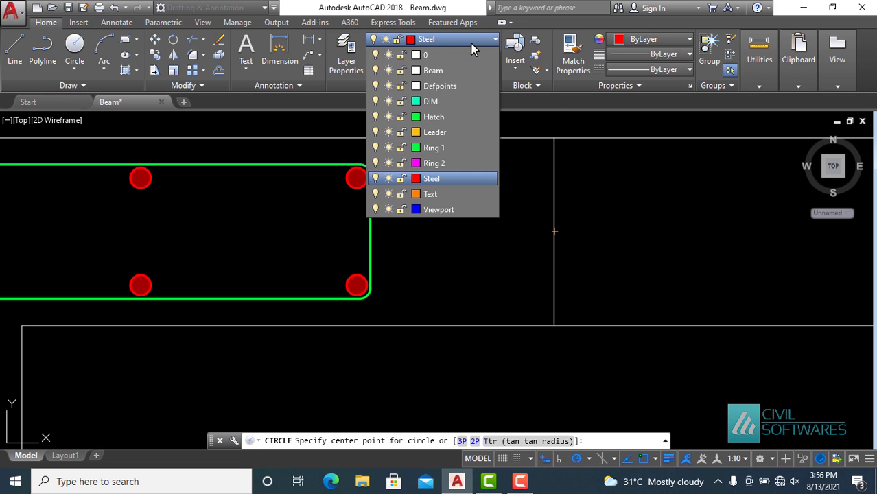
left_click(453, 75)
left_click(553, 232)
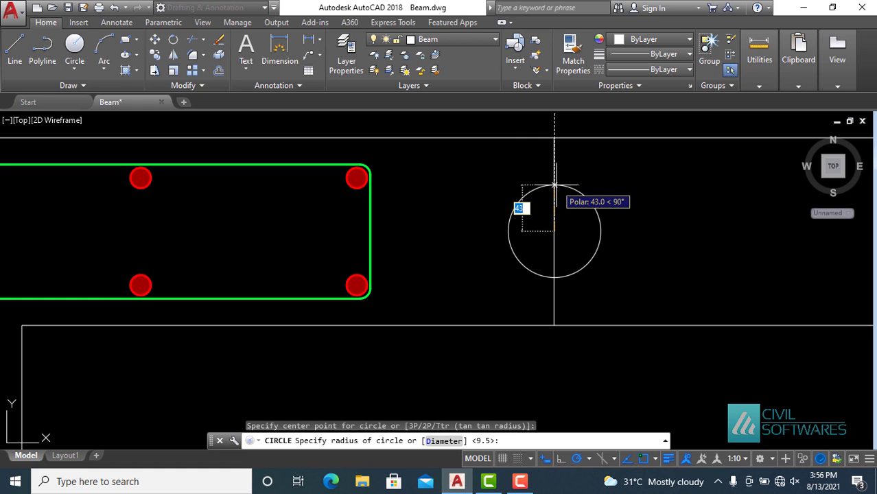
type("45")
key("Return")
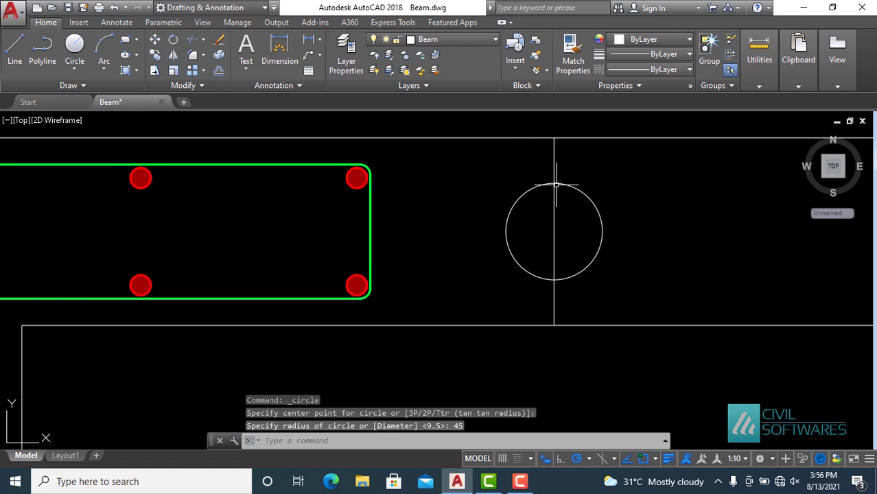
- Draw a horizontal line across the circle between its left and right quadrants
left_click(16, 42)
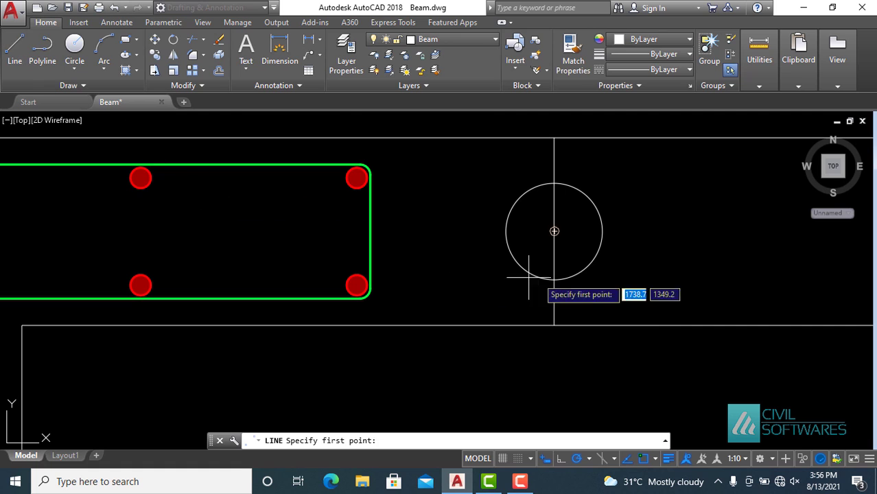
left_click(513, 230)
key("Escape")
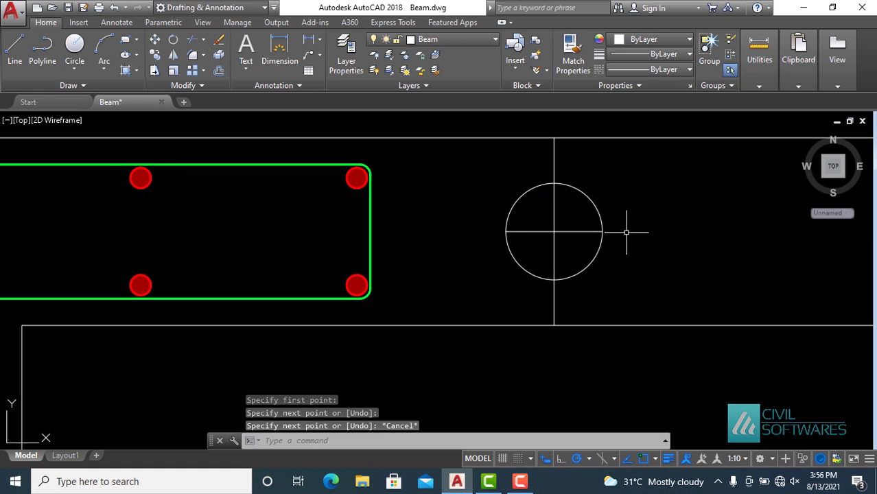
scroll(520, 178, "up", 2)
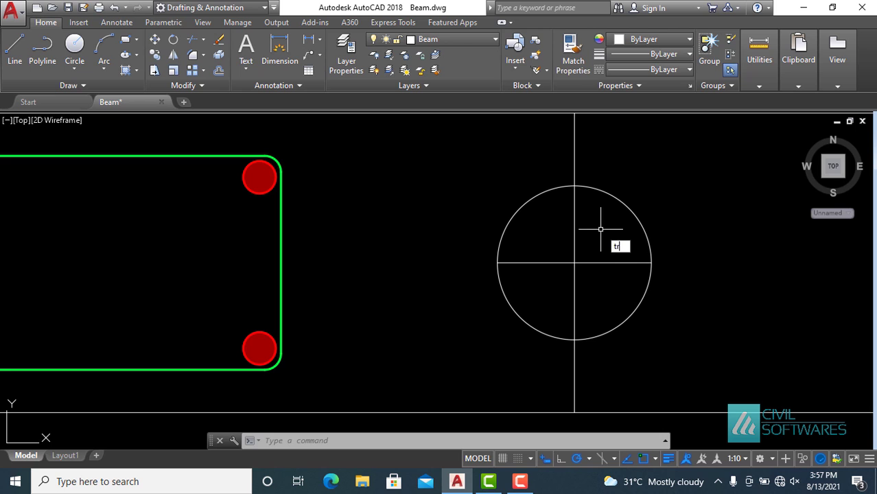
- Trim away the circle's upper-left and lower-right quarters
key("Return")
key("Return")
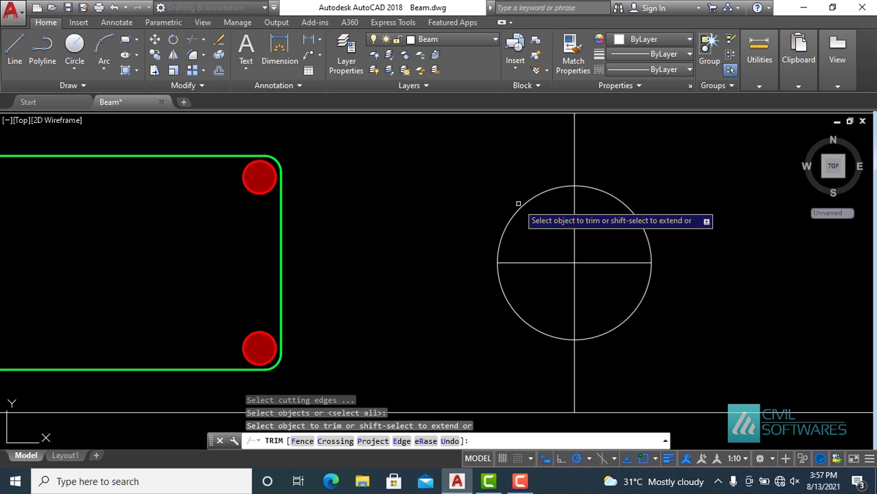
left_click(520, 203)
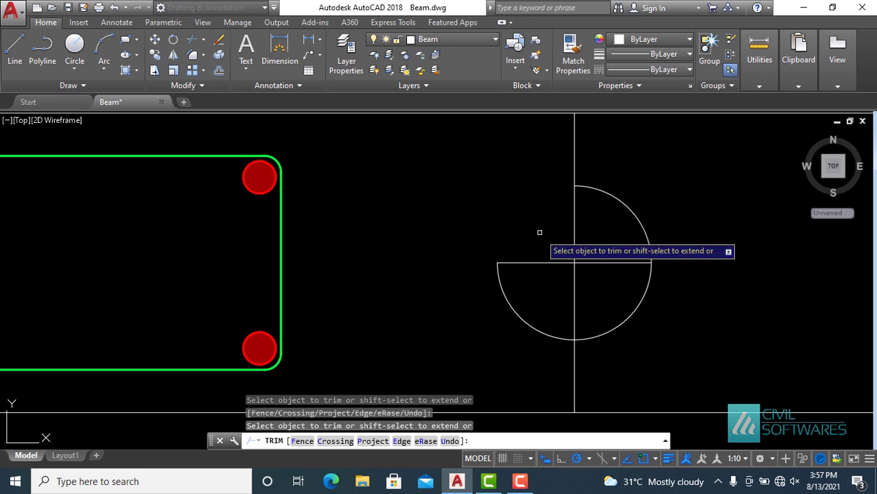
left_click(632, 317)
key("Escape")
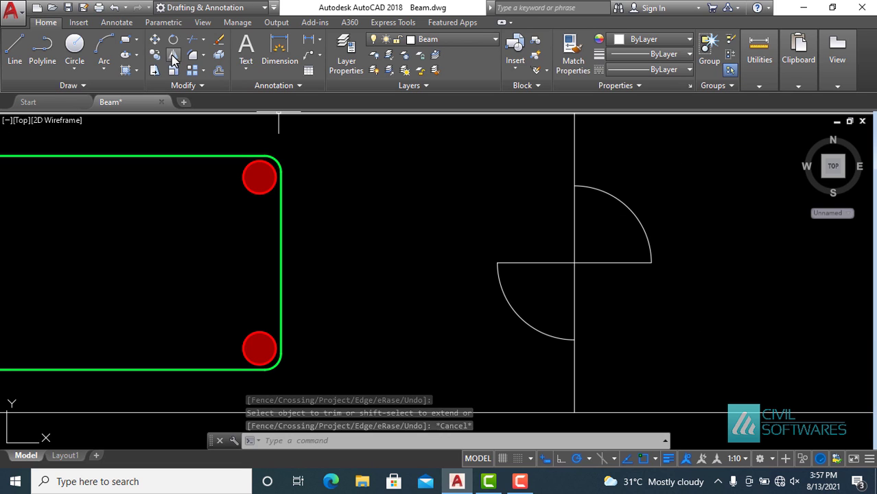
- Mirror the upper-right and lower-left arcs about their chords, keeping the originals
left_click(173, 55)
left_click(640, 218)
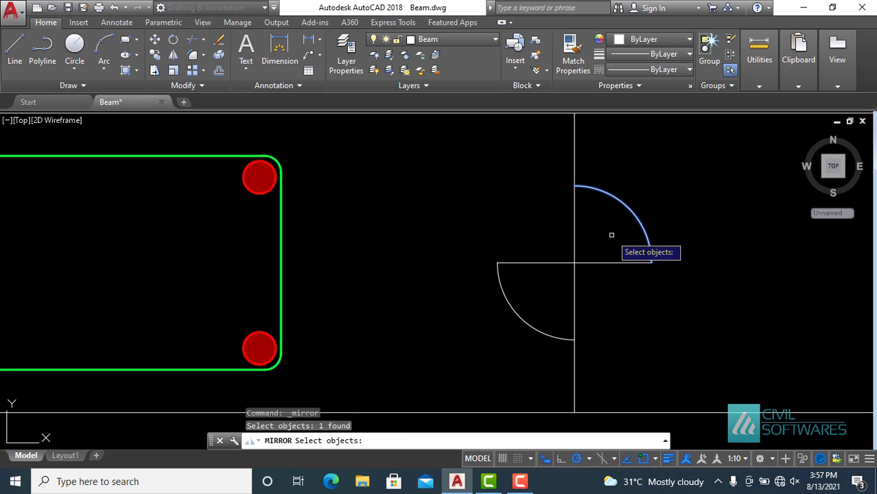
key("Return")
left_click(575, 186)
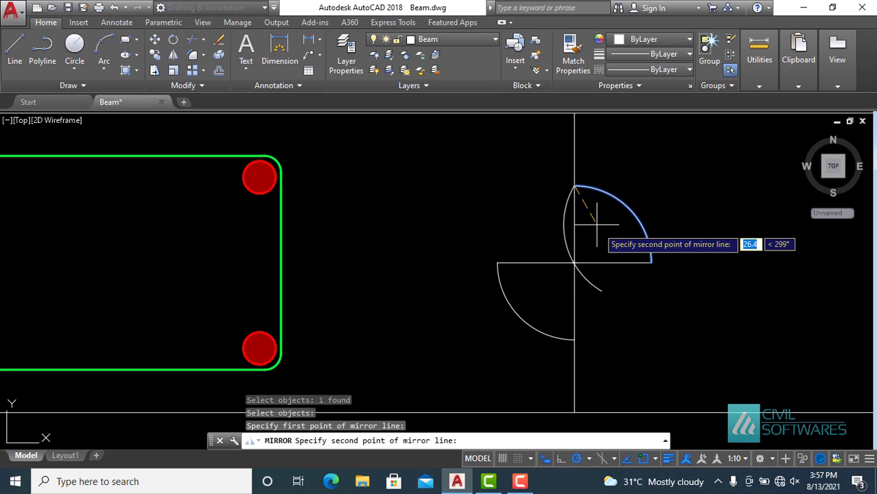
left_click(654, 262)
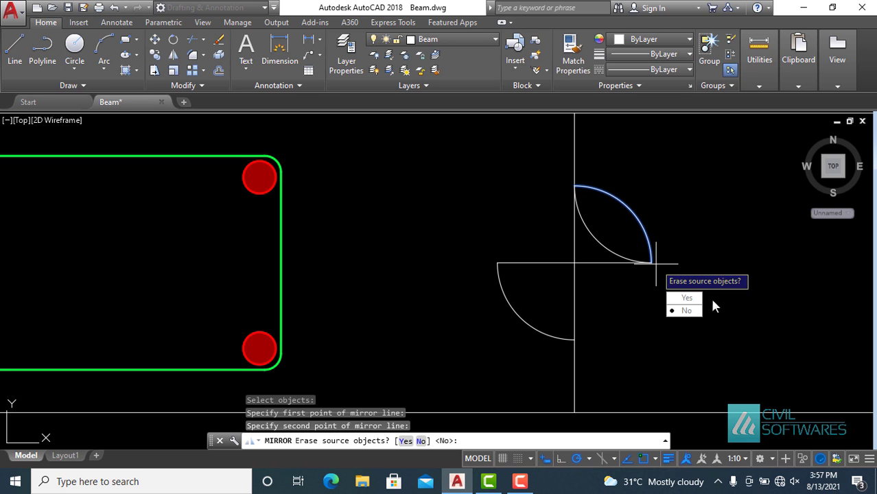
left_click(693, 317)
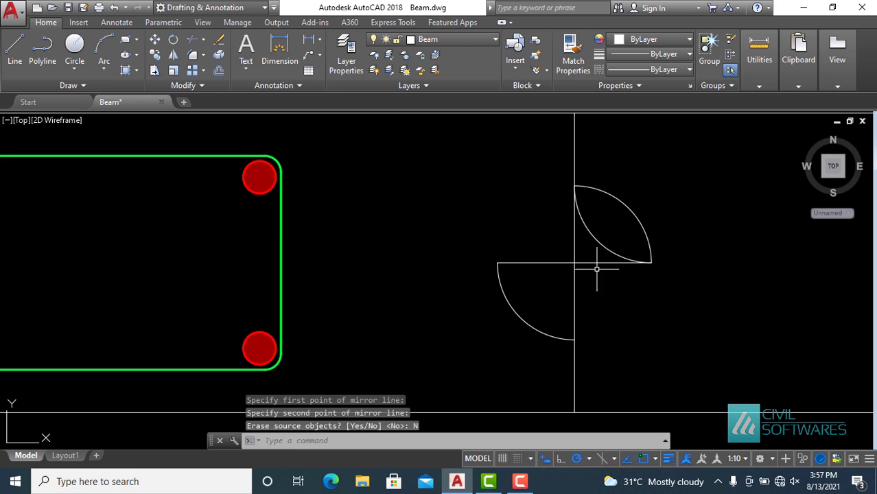
left_click(521, 320)
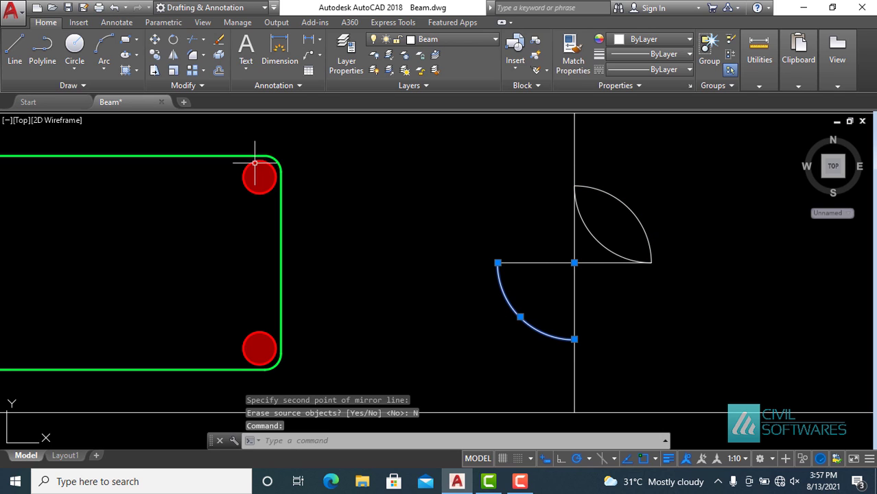
left_click(174, 55)
left_click(574, 339)
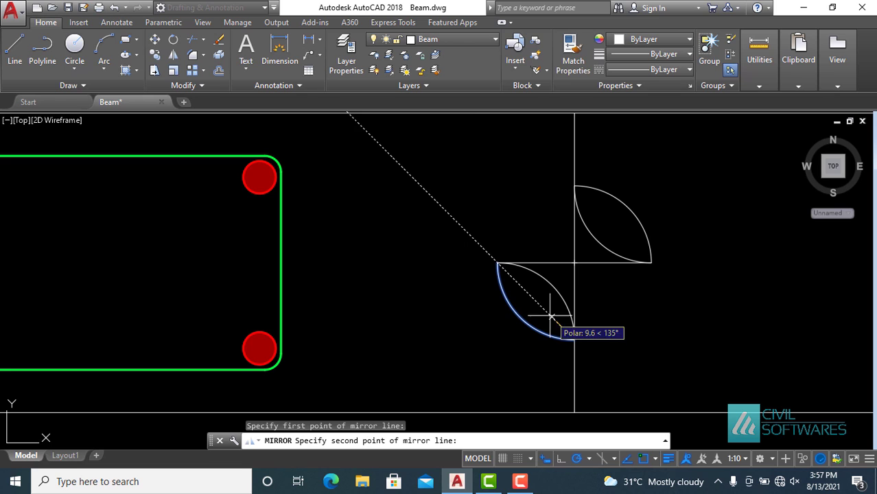
left_click(497, 263)
left_click(527, 310)
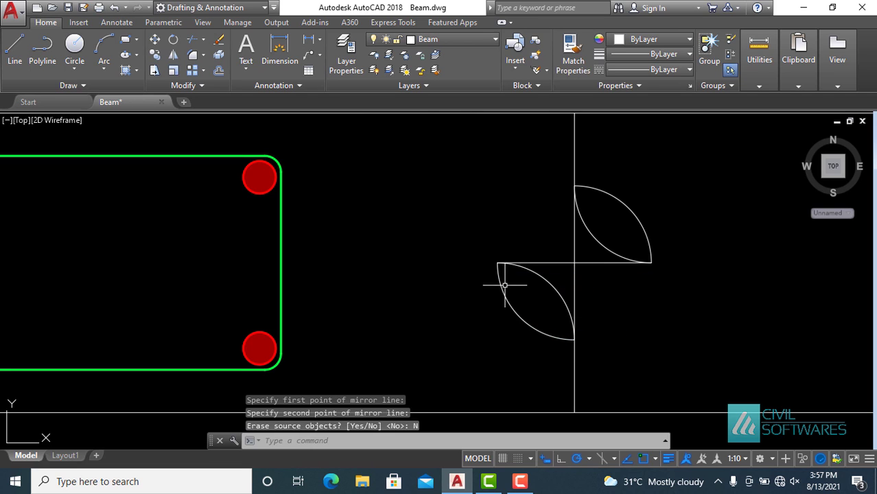
- Erase the two original outward-bulging arcs, leaving the S-shaped break mark
left_click(505, 295)
key("Delete")
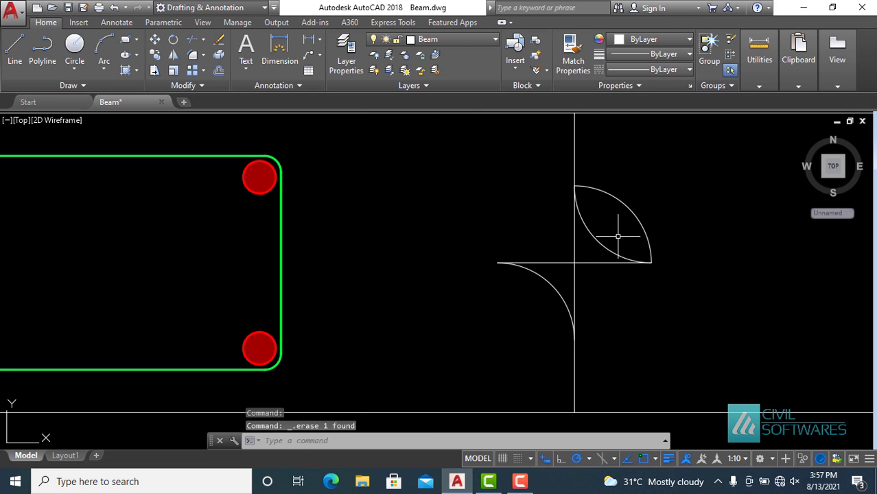
left_click(643, 213)
key("Delete")
type("t")
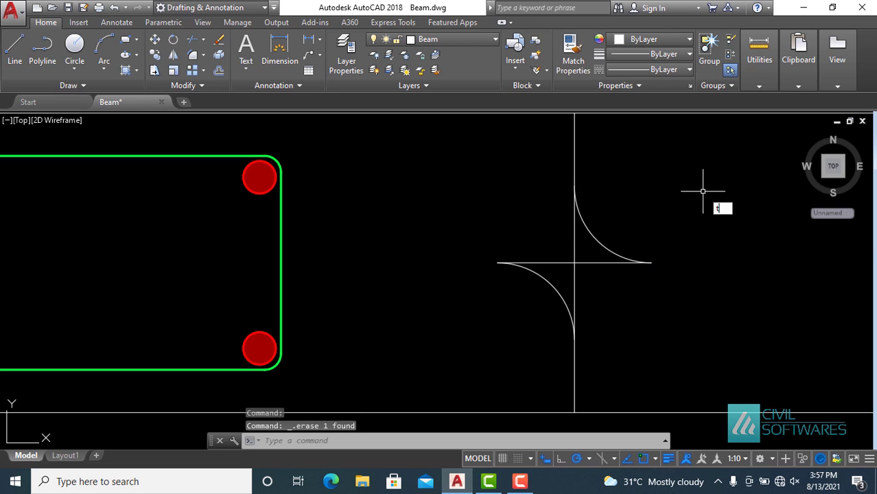
- Trim away the two short line pieces left between the break arcs
type("r")
key("Return")
key("Return")
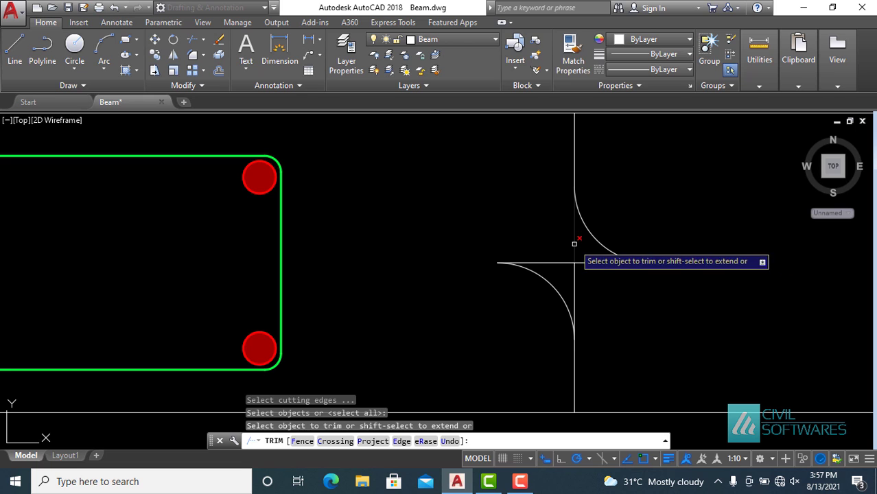
left_click(574, 243)
left_click(574, 278)
key("Escape")
scroll(673, 294, "down", 2)
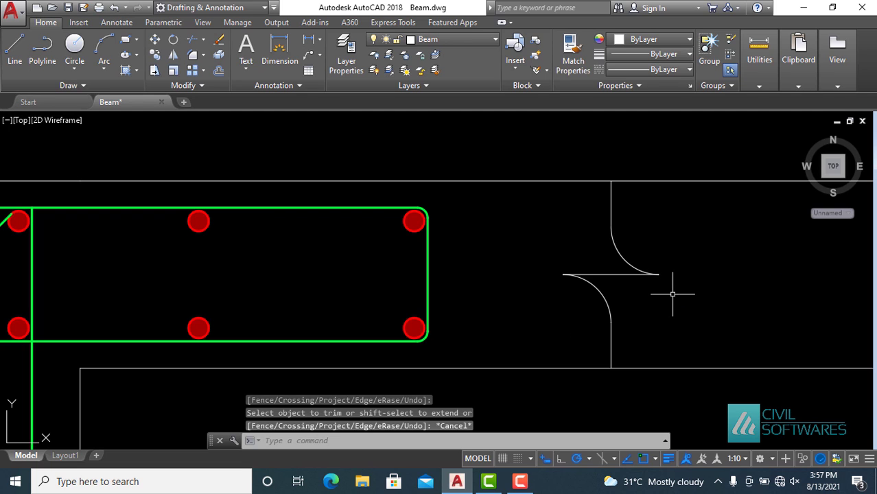
scroll(516, 244, "down", 1)
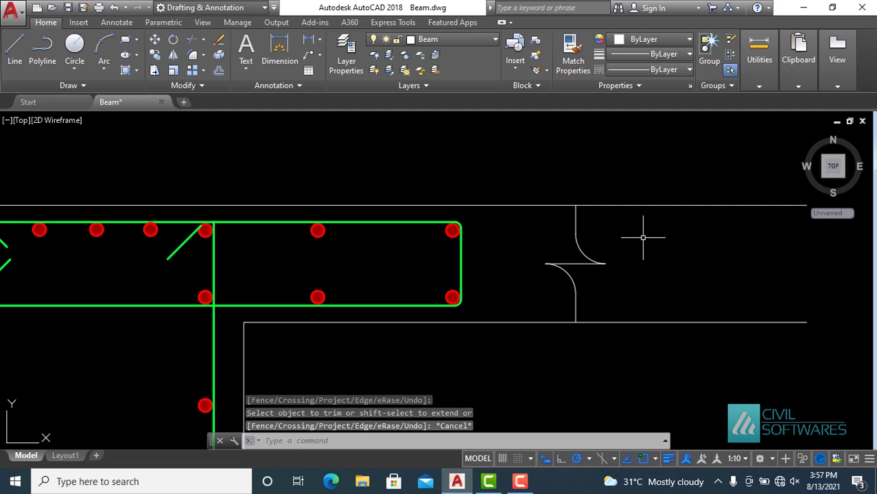
scroll(583, 205, "up", 3)
- Lengthen the vertical break line's top and bottom ends by 20 each
left_click(535, 190)
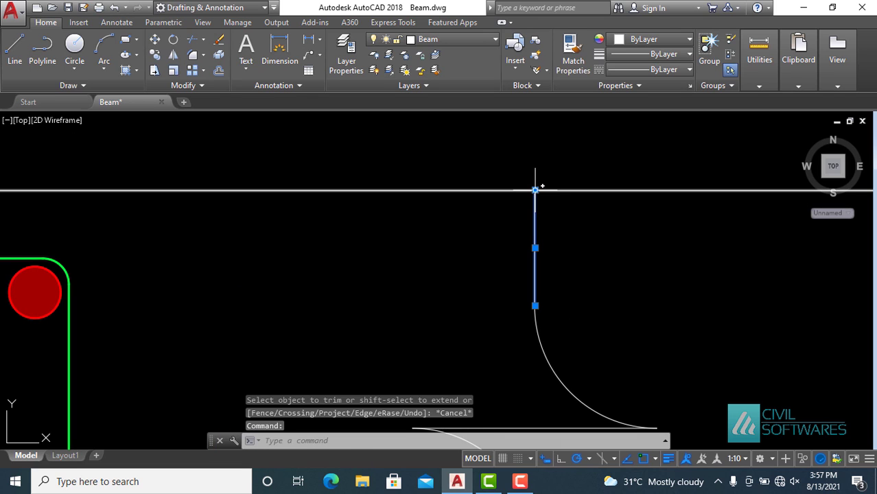
left_click(535, 190)
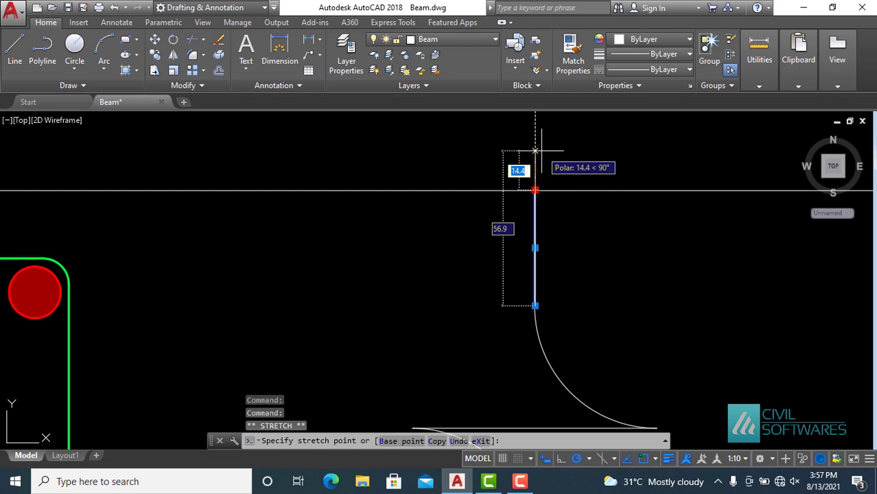
type("20")
key("Return")
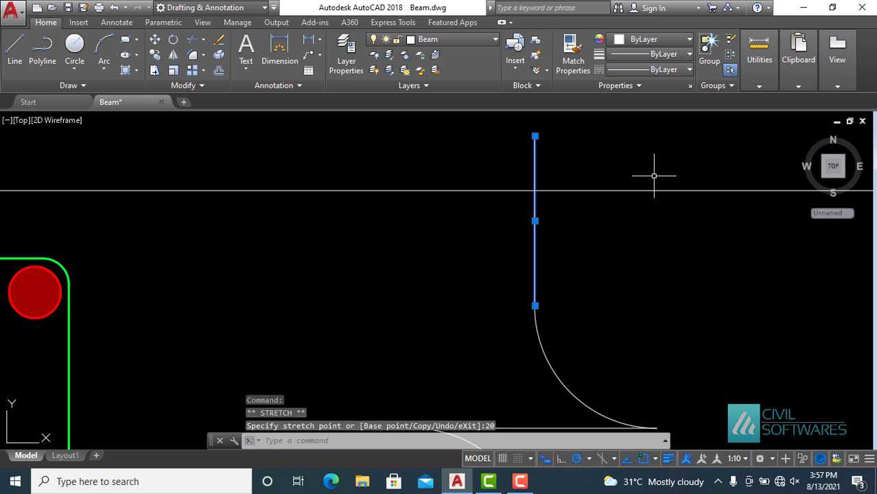
scroll(622, 313, "down", 2)
scroll(614, 371, "up", 3)
key("Escape")
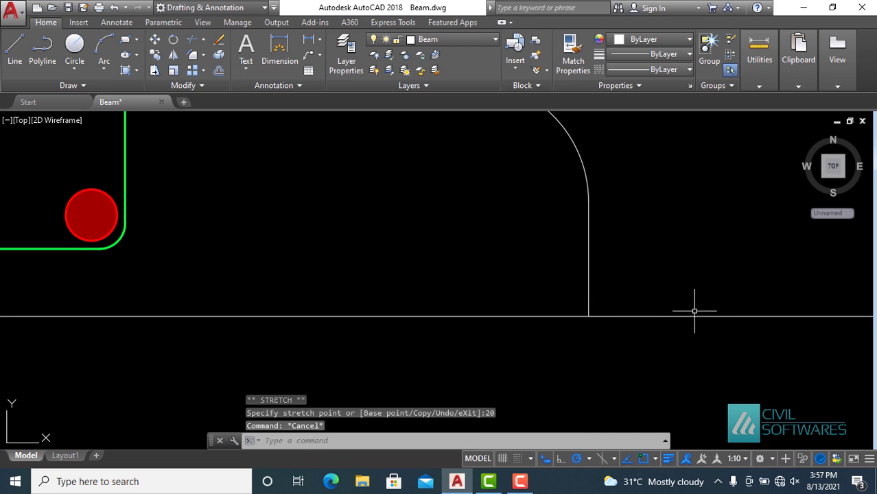
left_click(587, 278)
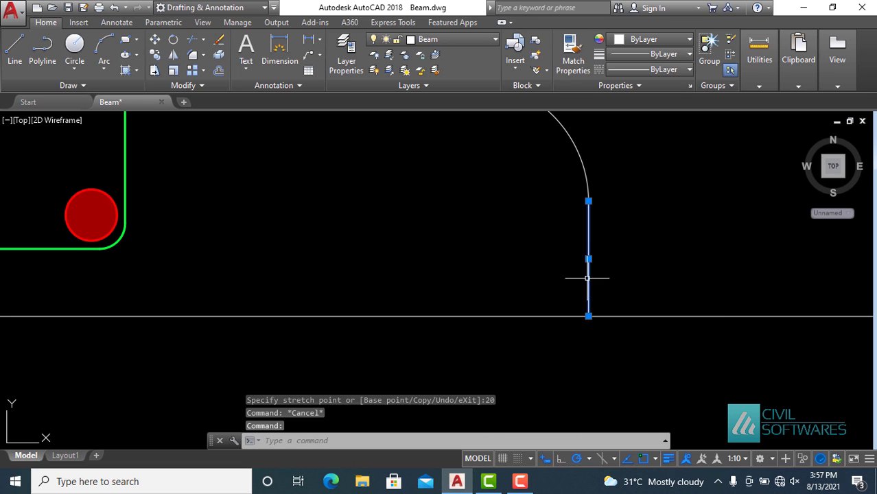
left_click(588, 316)
type("20")
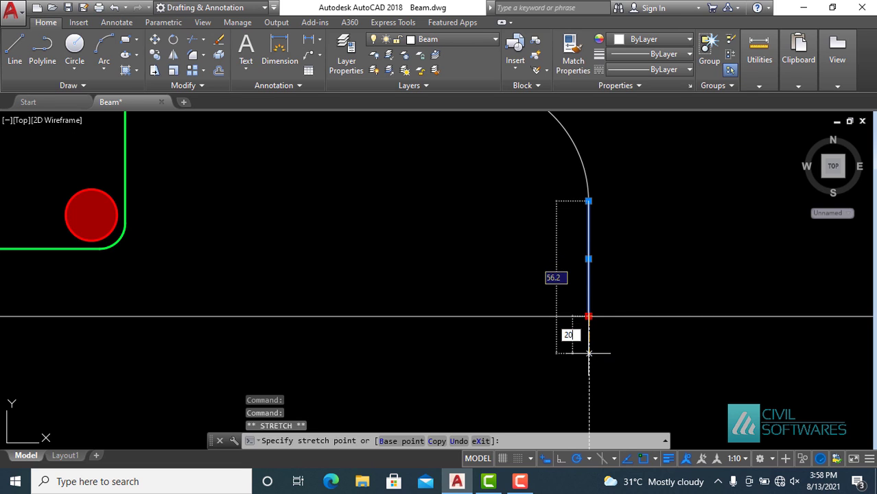
key("Return")
key("Escape")
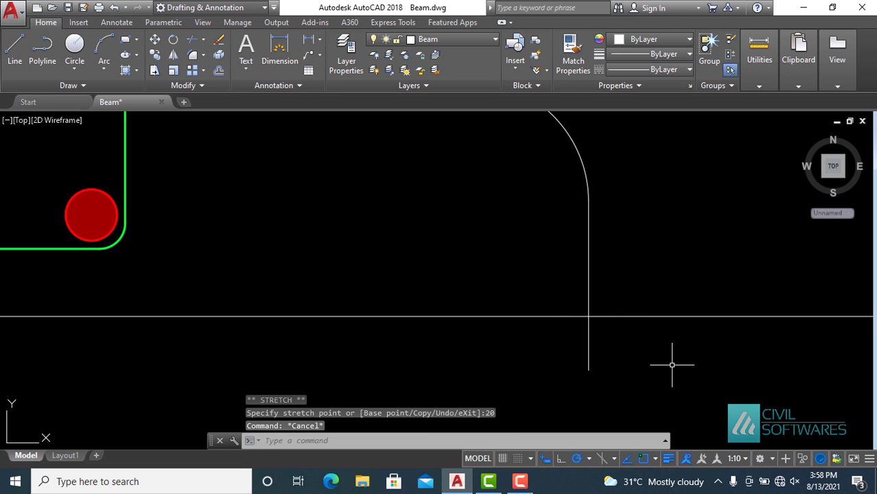
type("tr")
- Trim the horizontal edge so it no longer extends past the break line
key("Return")
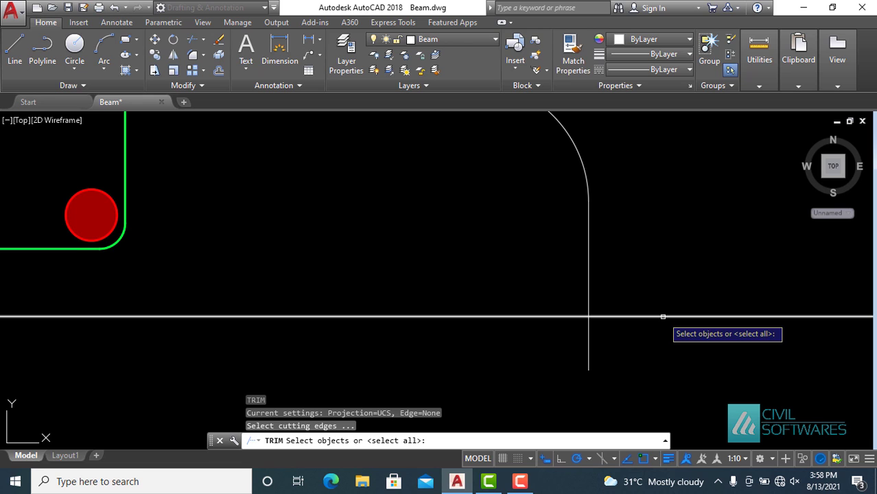
left_click(589, 351)
left_click(617, 317)
key("Return")
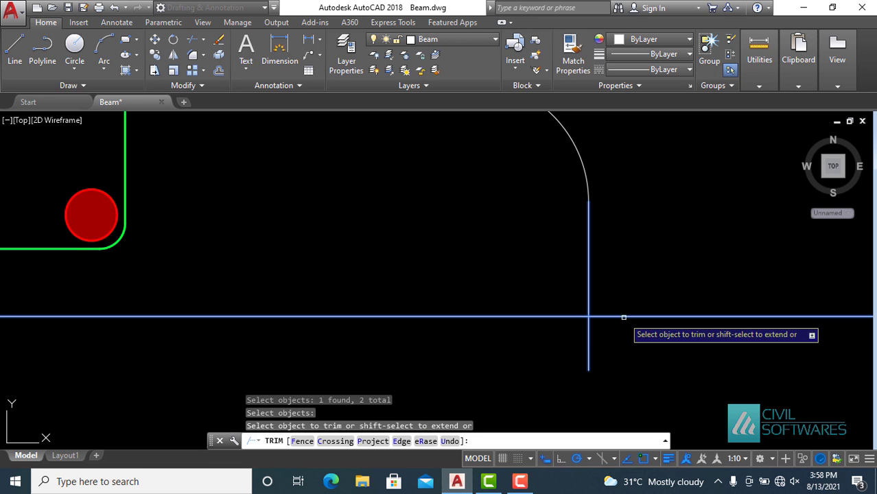
scroll(645, 332, "down", 2)
scroll(642, 330, "down", 3)
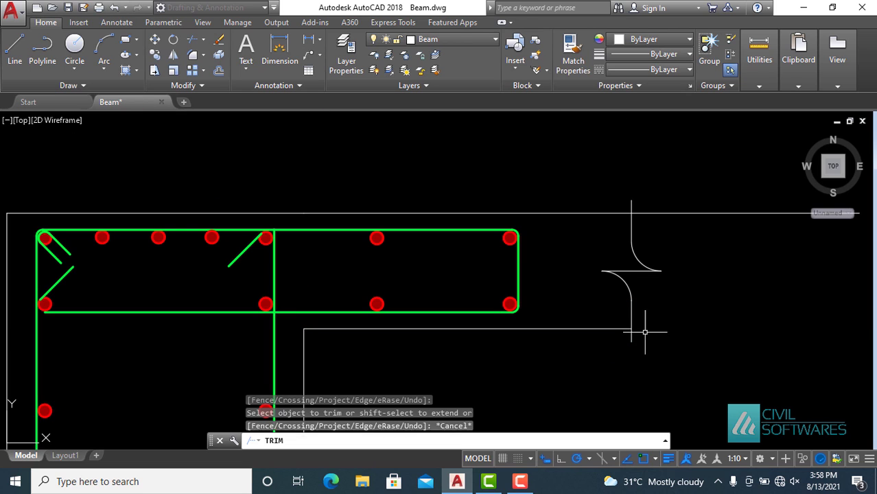
key("Escape")
scroll(695, 186, "up", 3)
scroll(587, 246, "up", 2)
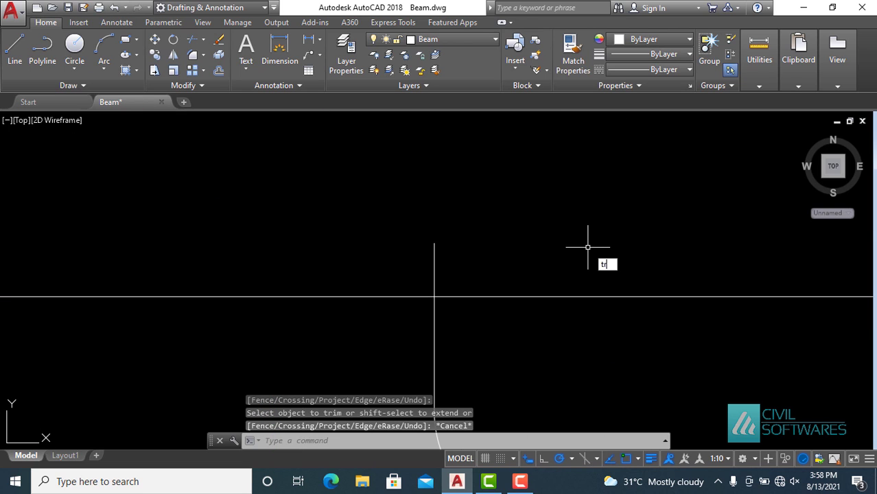
key("Return")
key("Return")
left_click(513, 296)
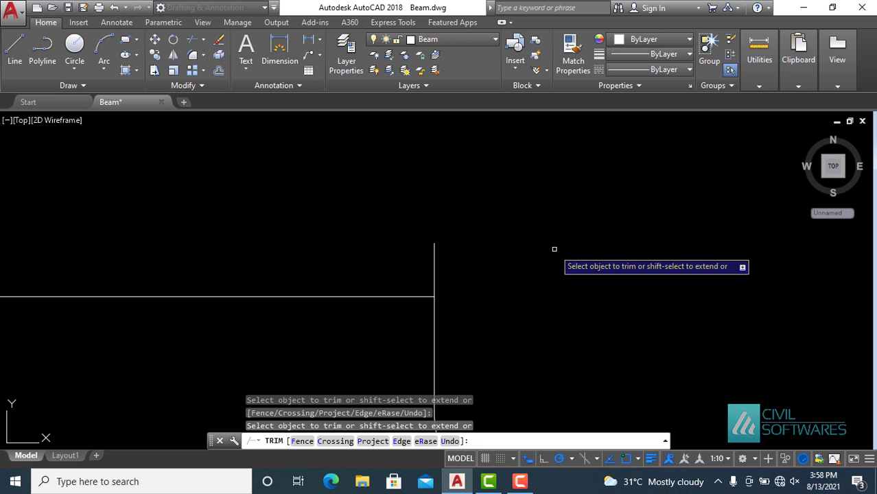
key("Escape")
scroll(555, 249, "down", 3)
scroll(579, 190, "down", 1)
scroll(492, 259, "down", 1)
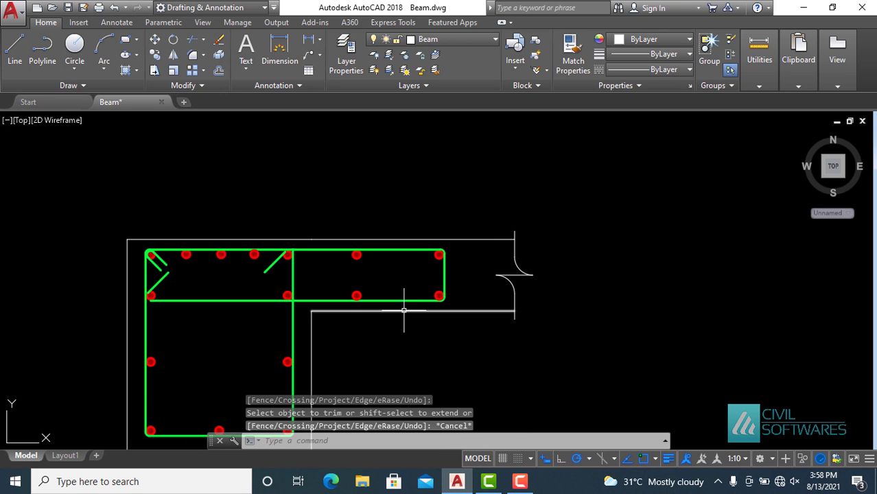
mouse_move(403, 311)
middle_mouse_down()
mouse_move(520, 251)
mouse_move(507, 257)
middle_mouse_up()
scroll(521, 251, "down", 2)
scroll(655, 219, "up", 2)
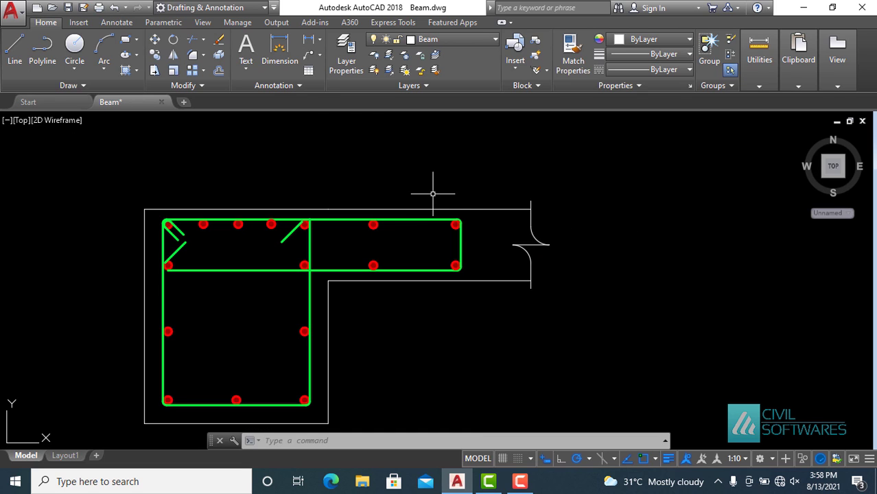
- On the DIM layer, add the 525 vertical dimension along the beam's left side
left_click(435, 39)
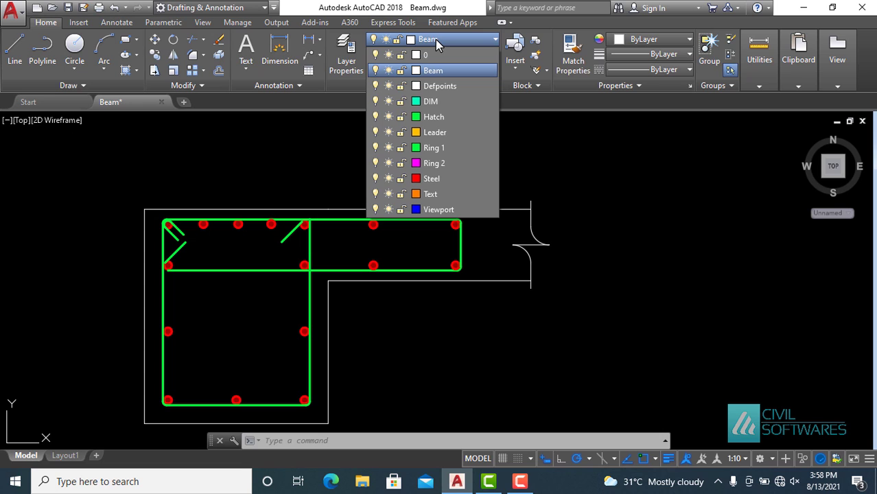
left_click(431, 101)
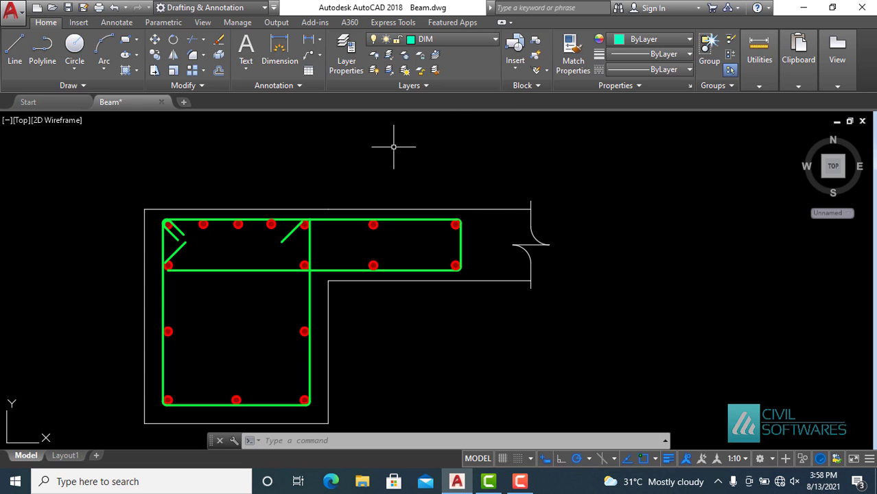
left_click(279, 47)
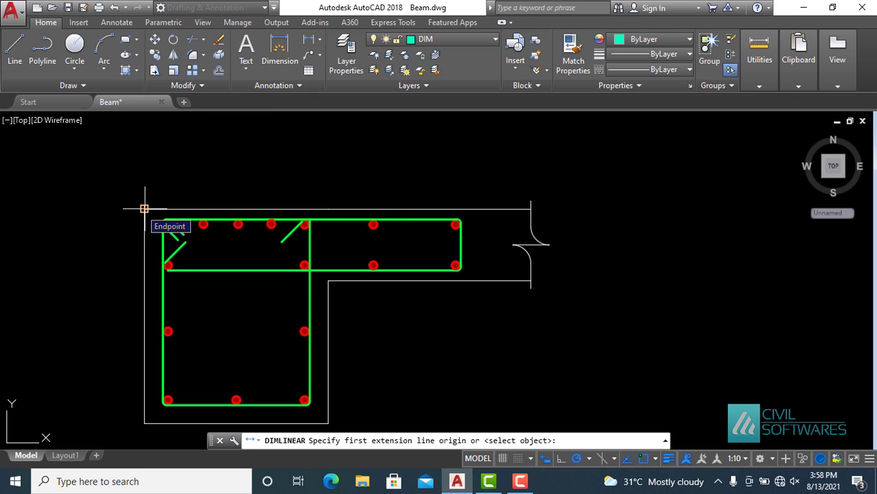
left_click(144, 208)
left_click(145, 424)
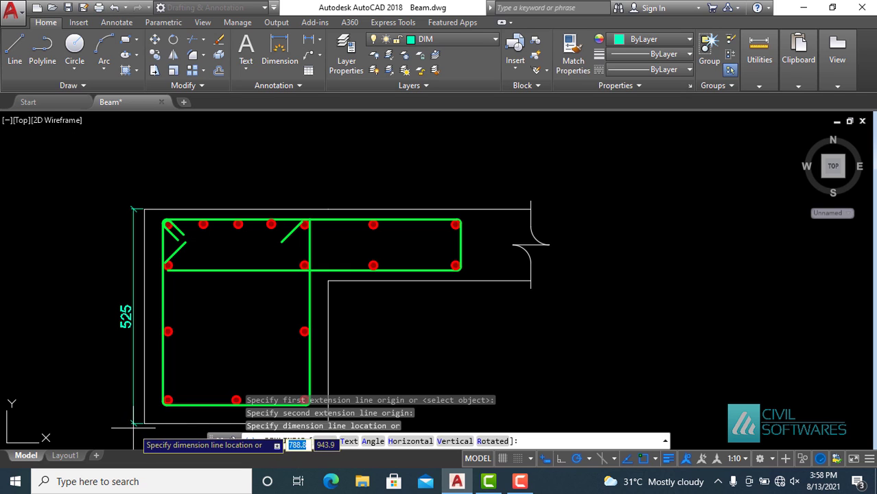
left_click(133, 427)
scroll(425, 268, "down", 2)
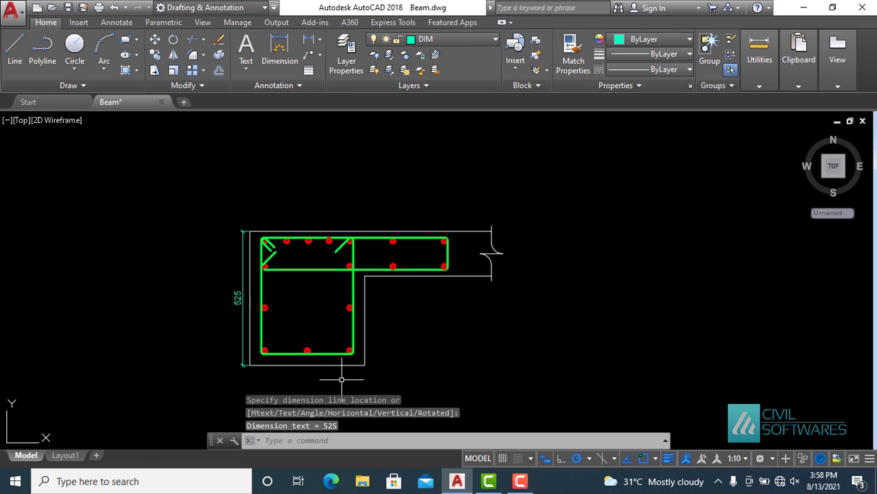
scroll(317, 387, "up", 2)
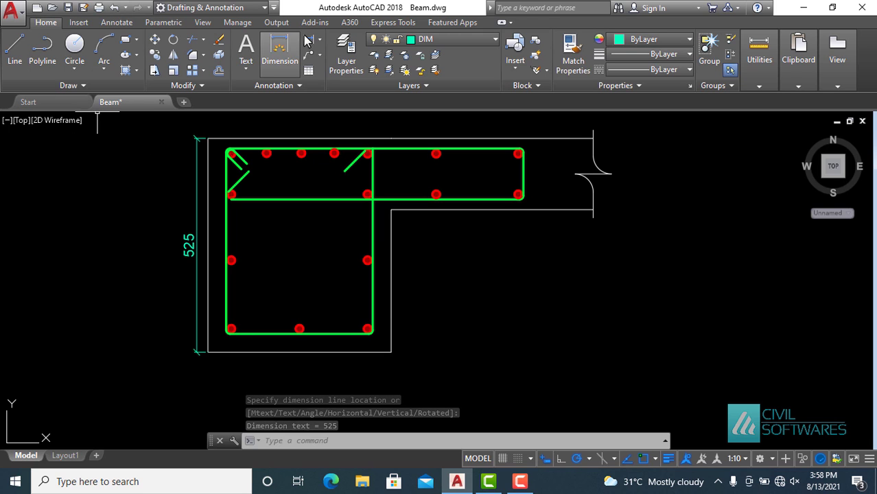
- Add the 450 horizontal dimension below the web's bottom edge
left_click(279, 52)
left_click(208, 352)
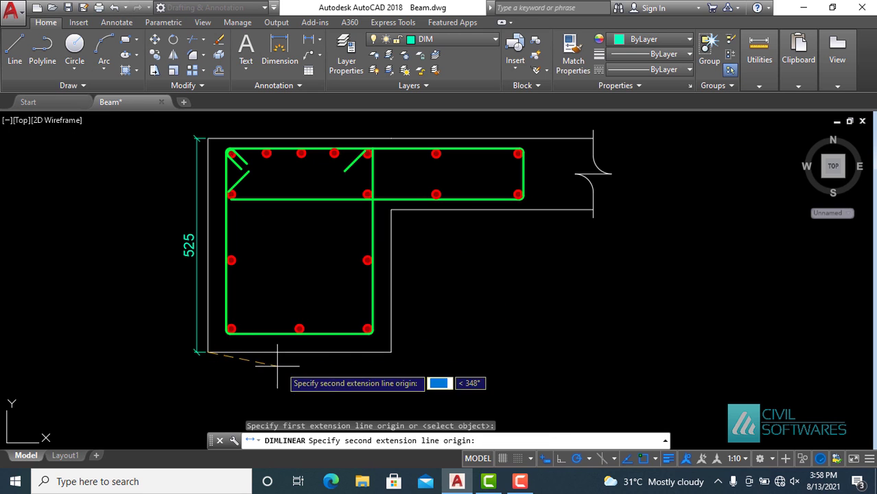
left_click(390, 352)
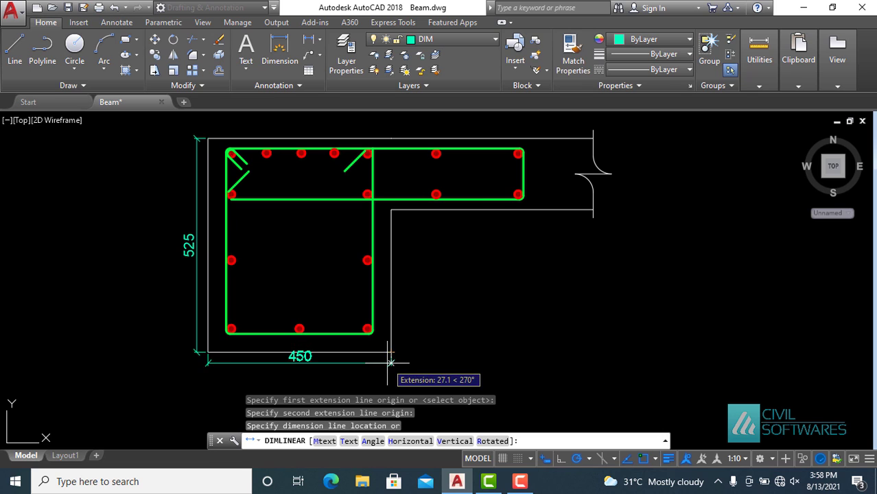
left_click(393, 371)
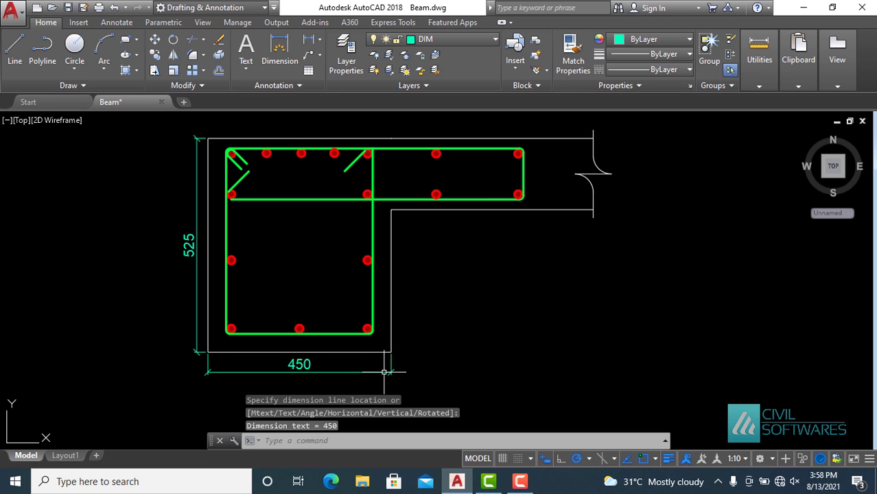
key("Escape")
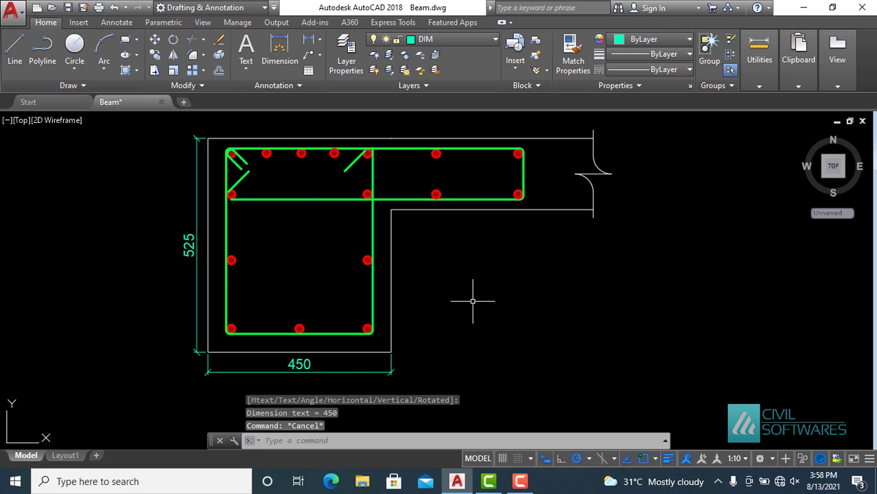
middle_click_drag(473, 300, 430, 322)
left_click(478, 43)
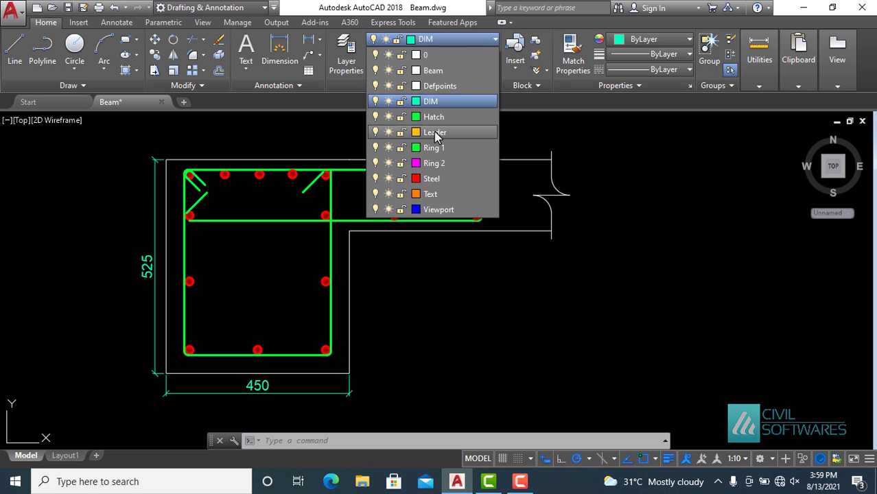
- On the Leader layer, start a multileader pointing at the slab's end bar
left_click(434, 132)
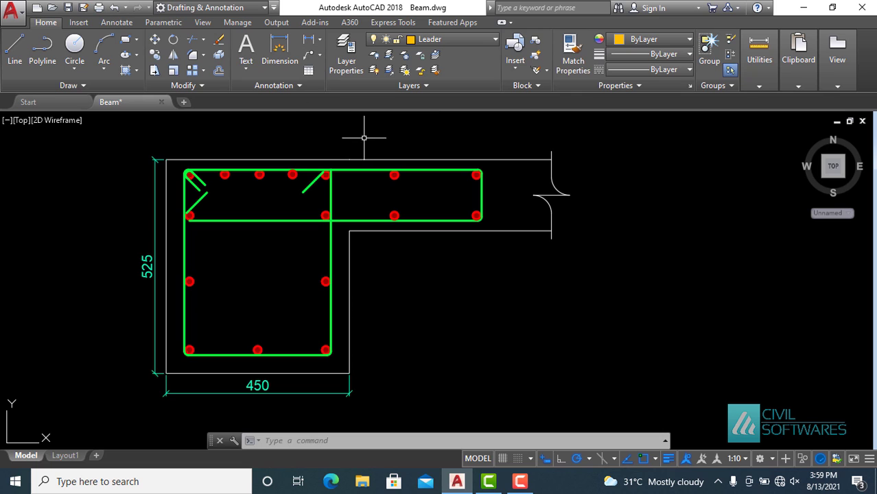
left_click(308, 60)
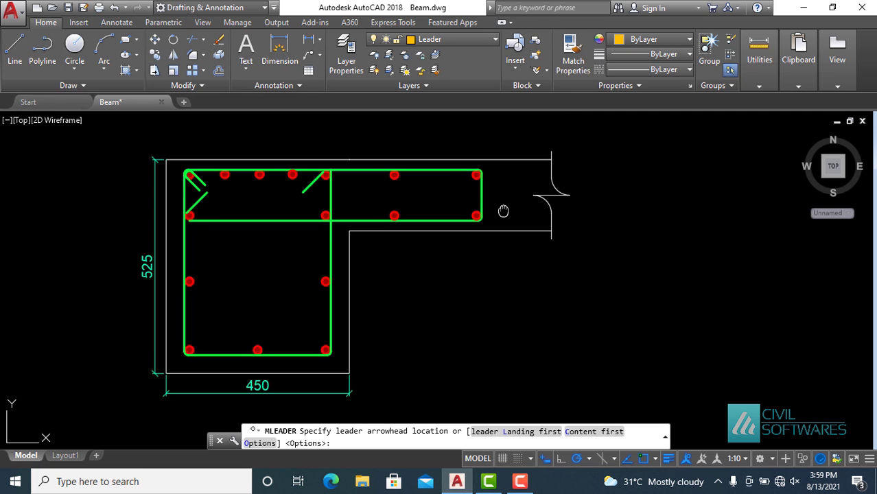
scroll(504, 211, "up", 1)
scroll(430, 248, "up", 1)
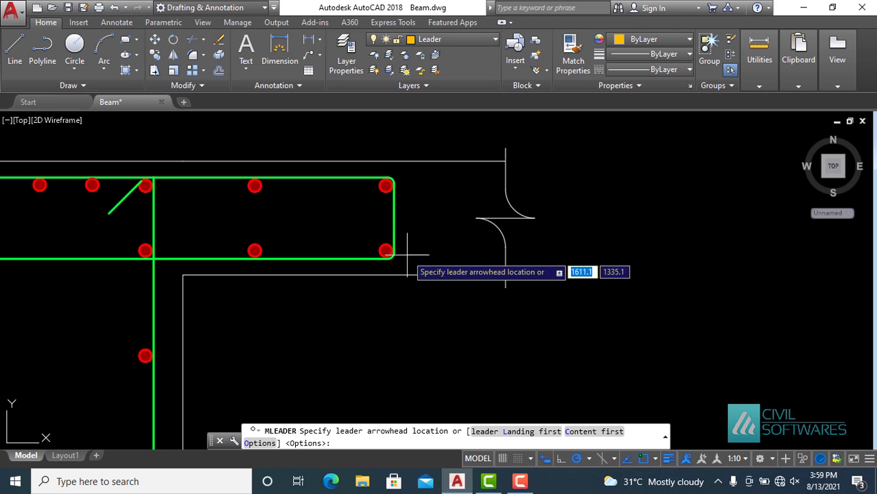
left_click(385, 250)
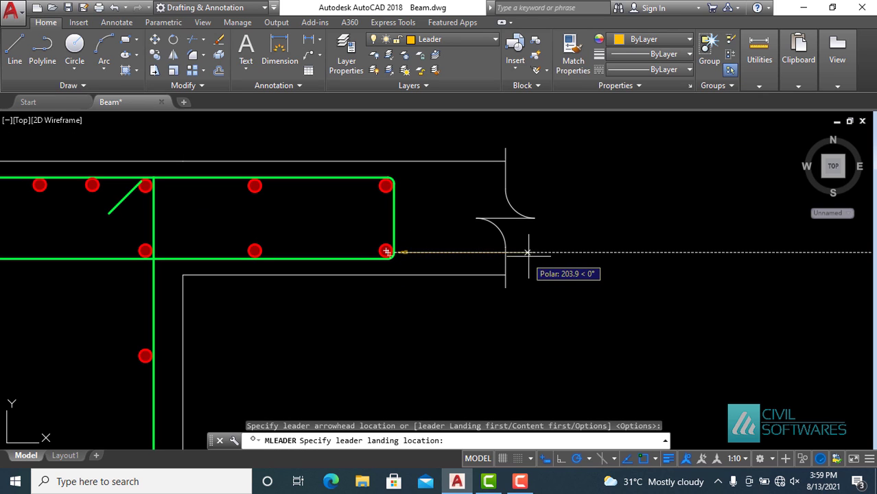
left_click(547, 252)
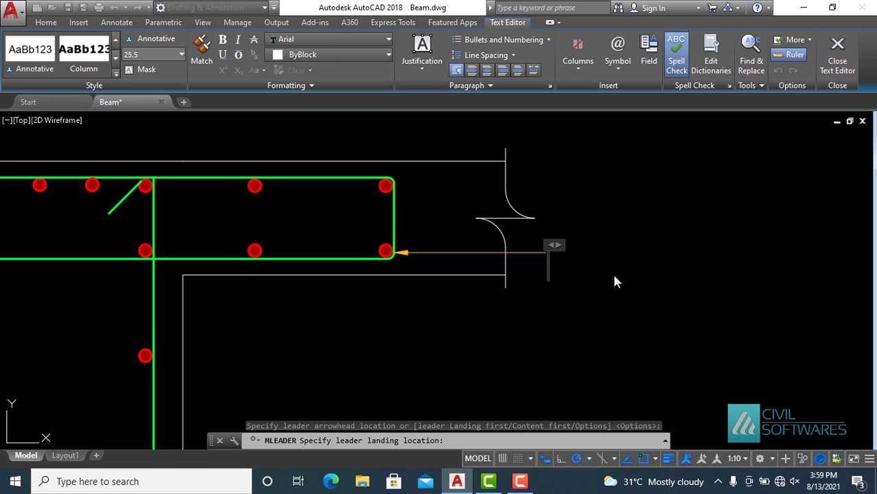
- Enter the note 'Slab Steel to be arranged to act as longitudinal torsional reinforcement' over three lines
type("Slab St")
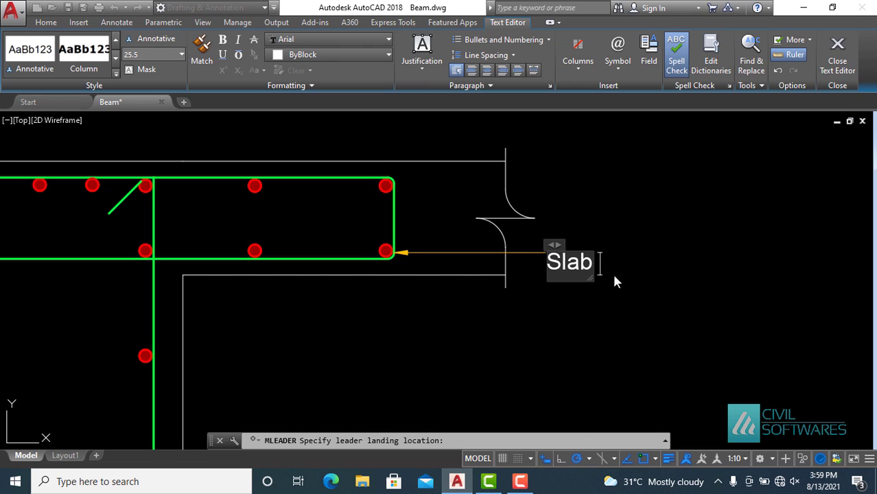
type("eel")
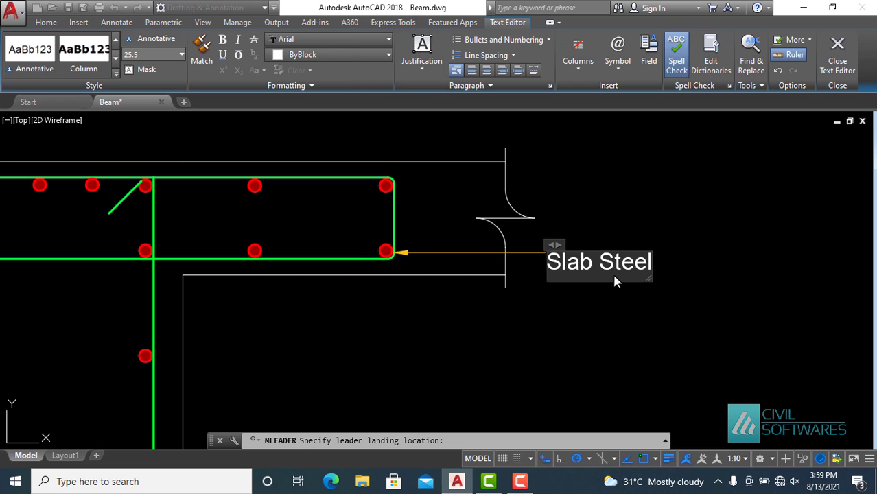
type(" to")
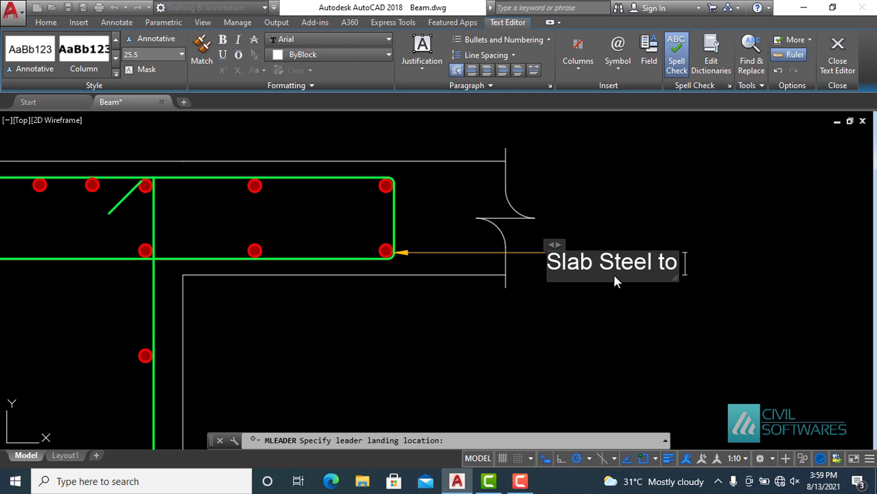
type(" be ")
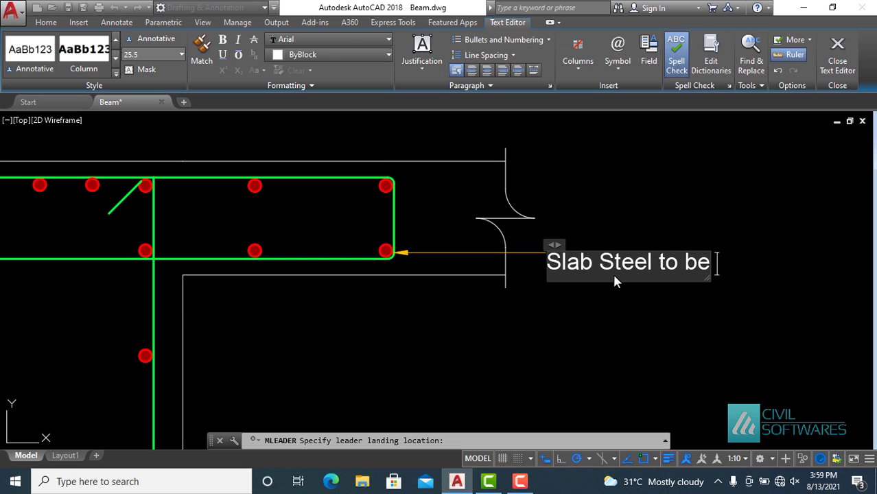
type("arranged")
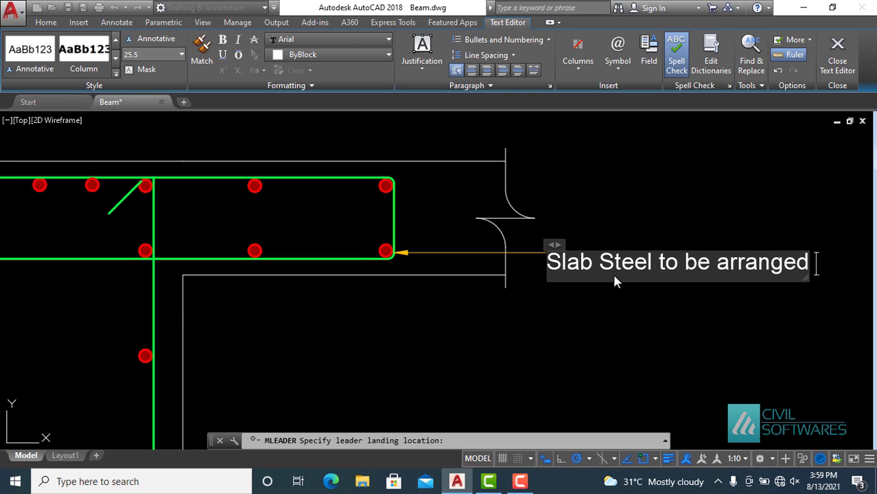
type(" to a")
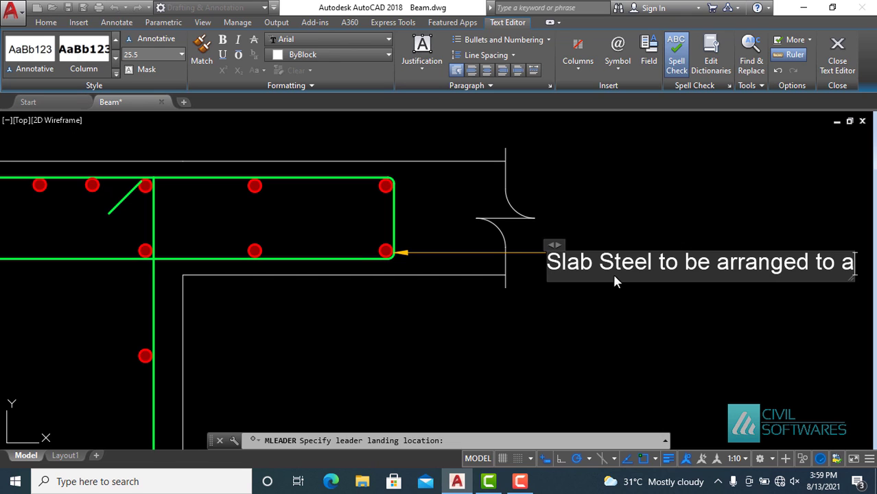
type("ct as")
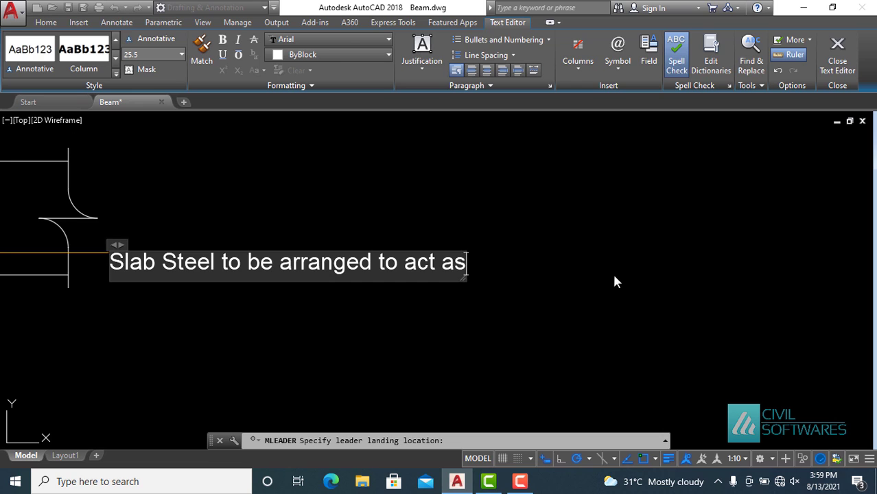
key("Return")
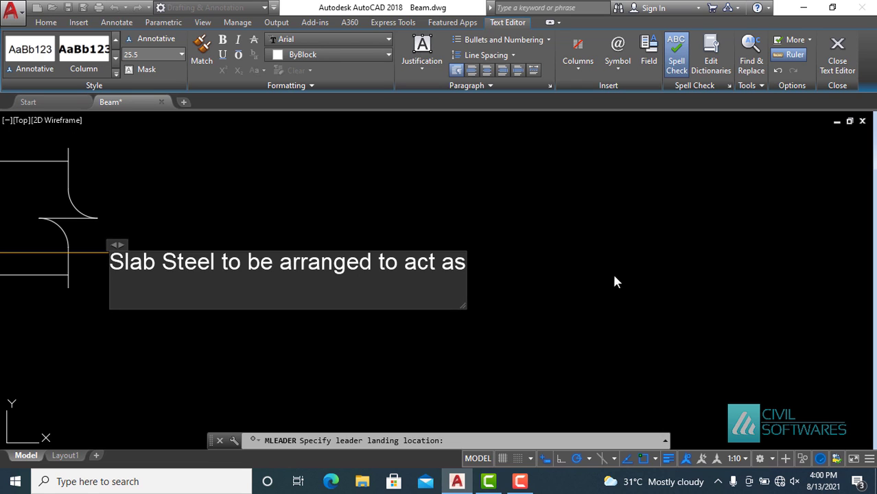
type("lon")
type("gi")
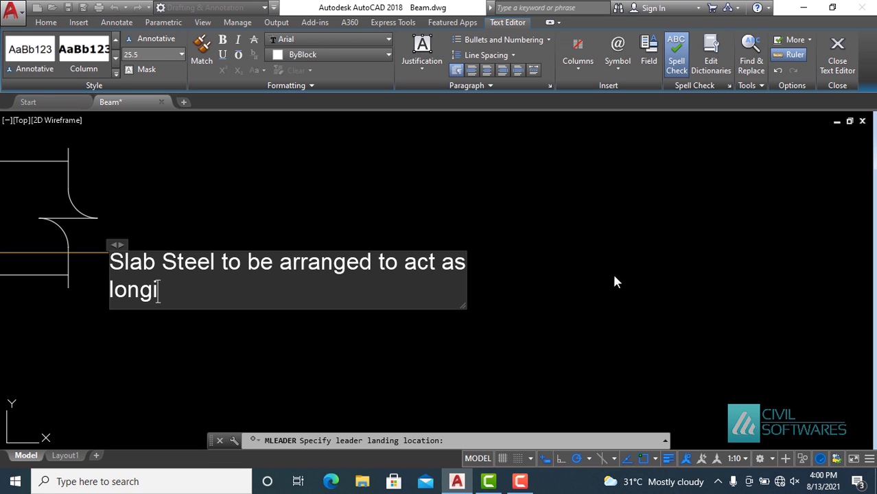
type("tu")
type("dinal t")
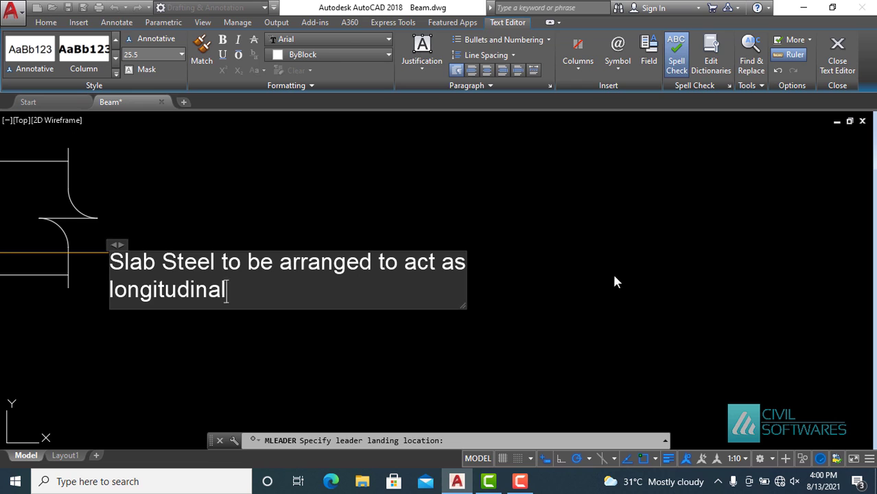
type("or")
type("sion")
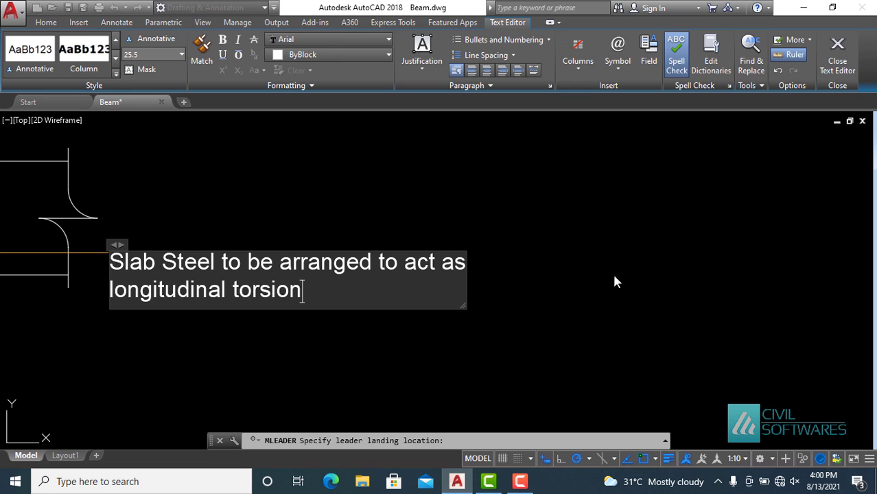
type("al ")
type("rein")
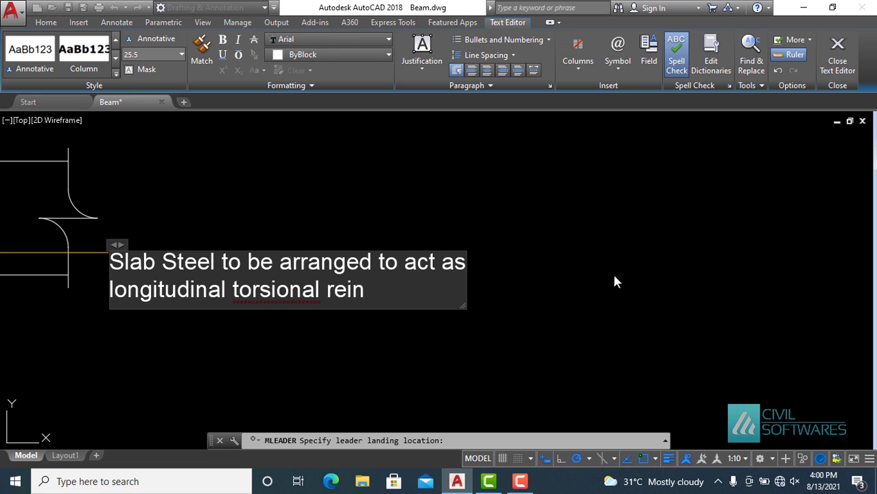
type("forcement")
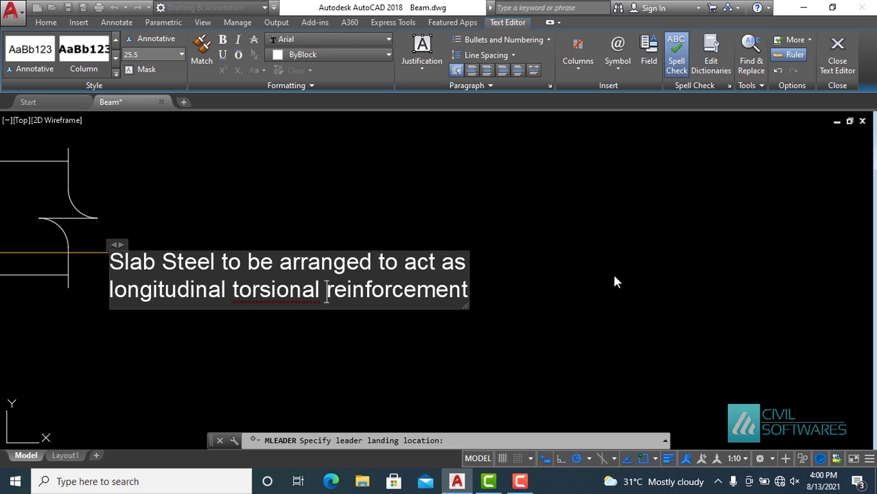
key("Return")
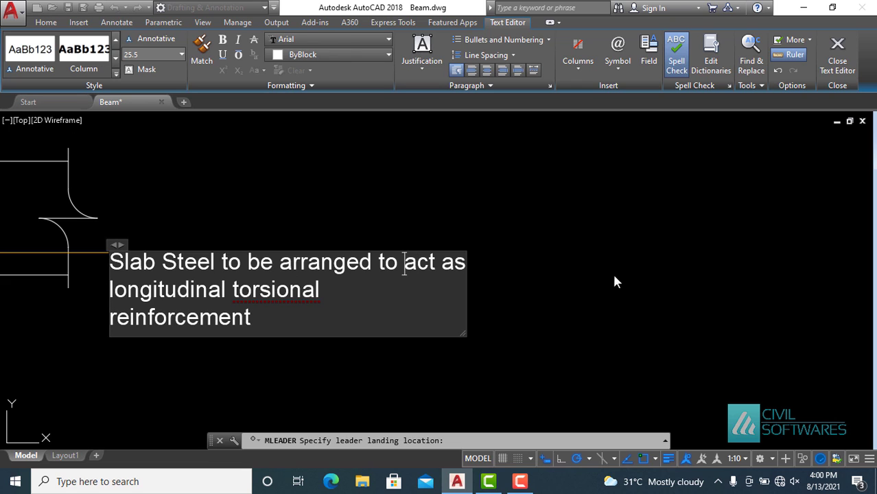
key("Return")
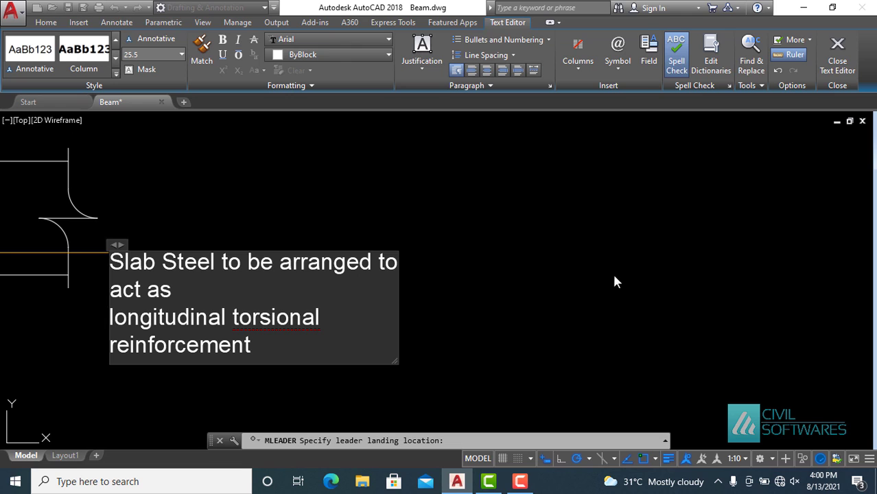
key("BackSpace")
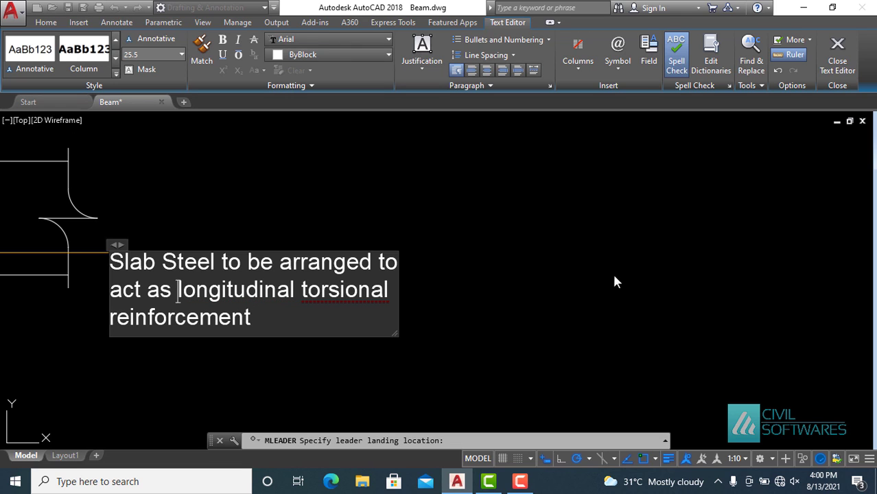
left_click(503, 298)
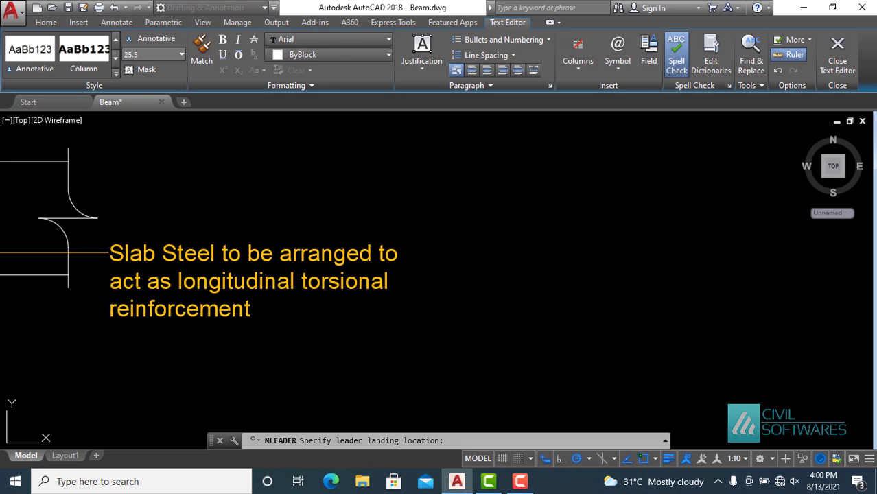
scroll(503, 204, "down", 2)
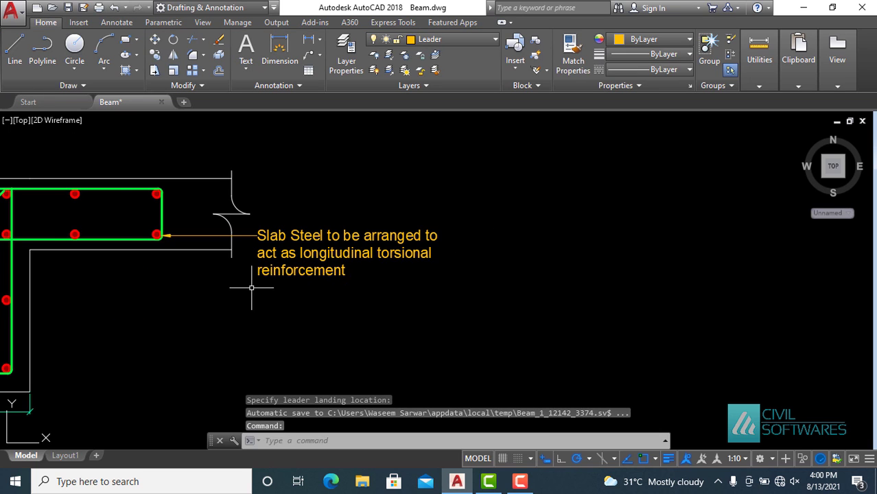
middle_click_drag(251, 287, 467, 288)
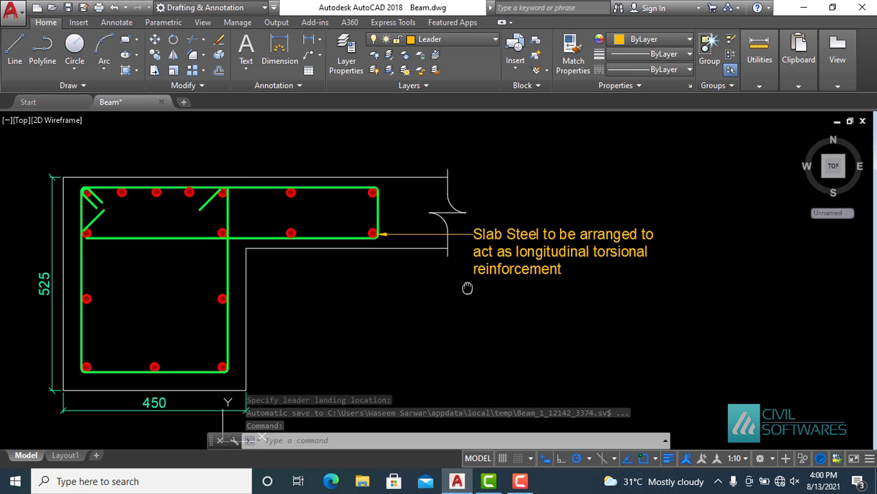
- Add a multileader reading '#10@120 c/c' pointing at the web stirrup's vertical leg
left_click(308, 58)
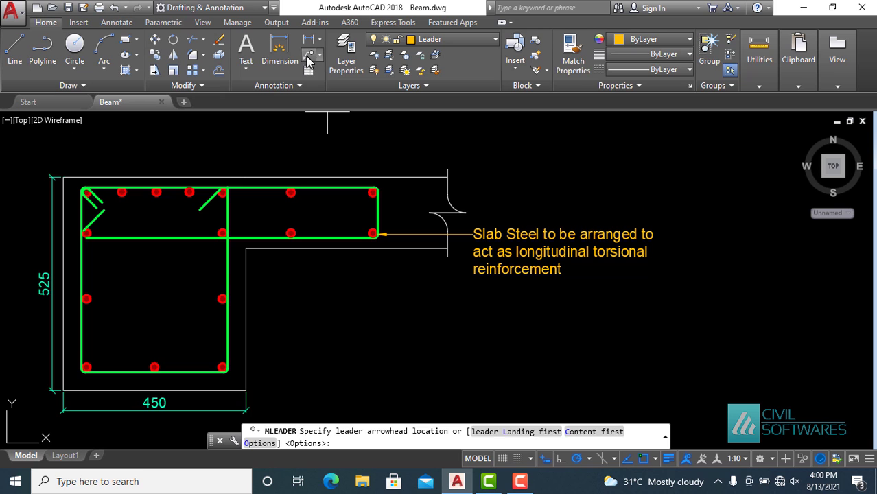
scroll(313, 298, "up", 2)
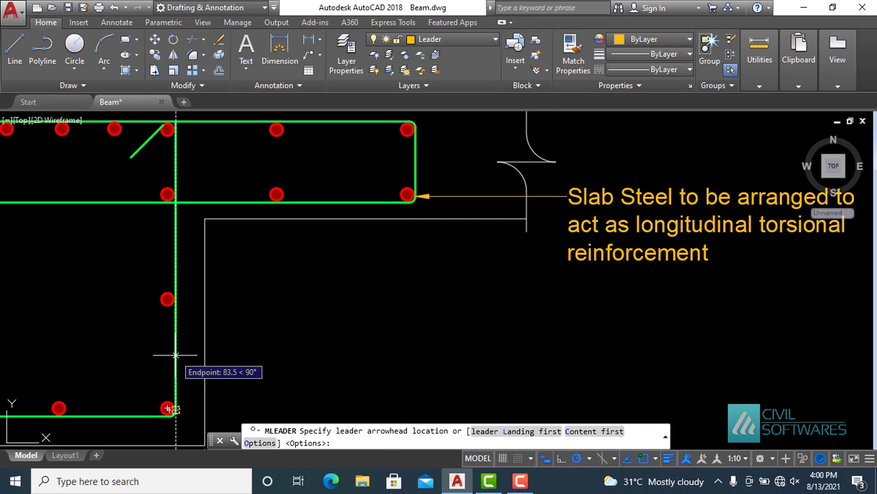
left_click(175, 356)
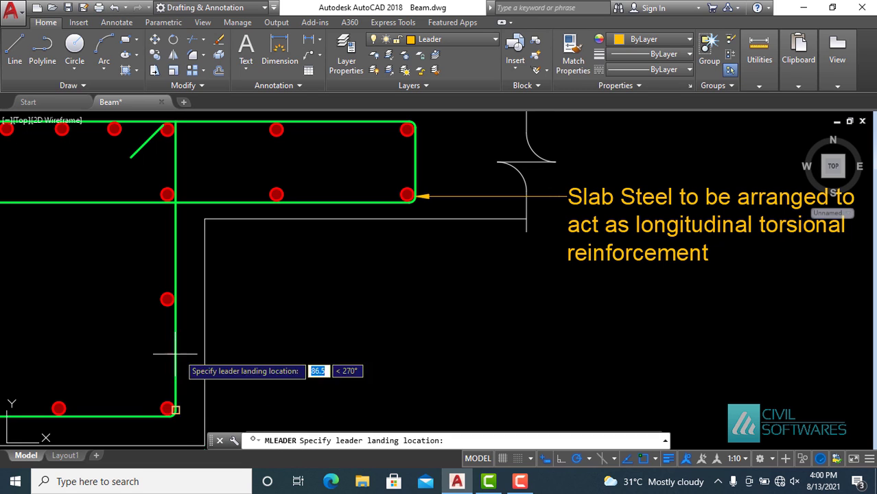
left_click(275, 354)
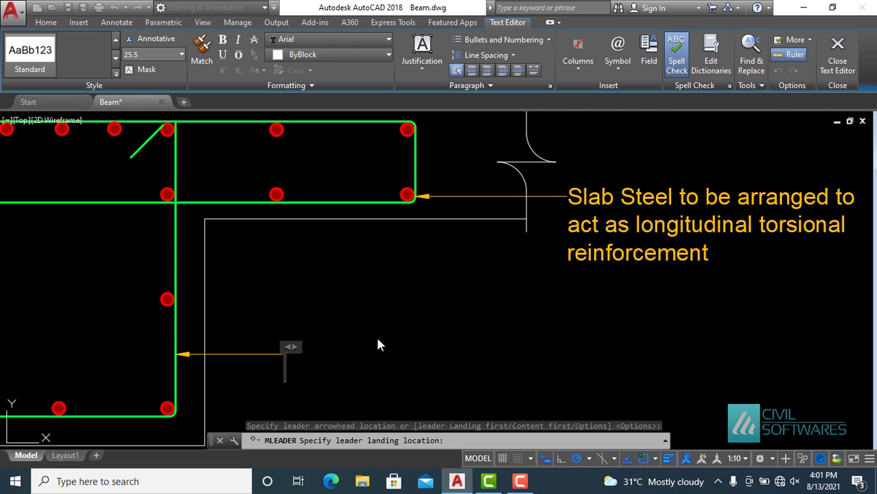
type("#")
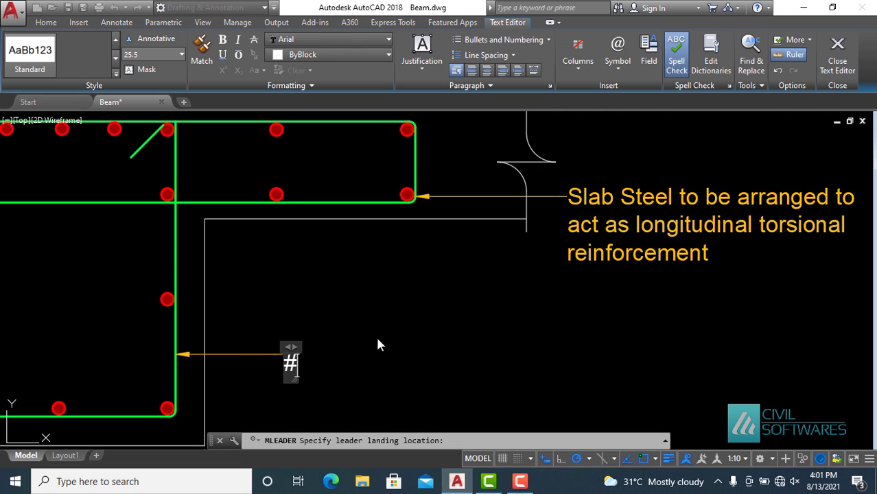
type("10@")
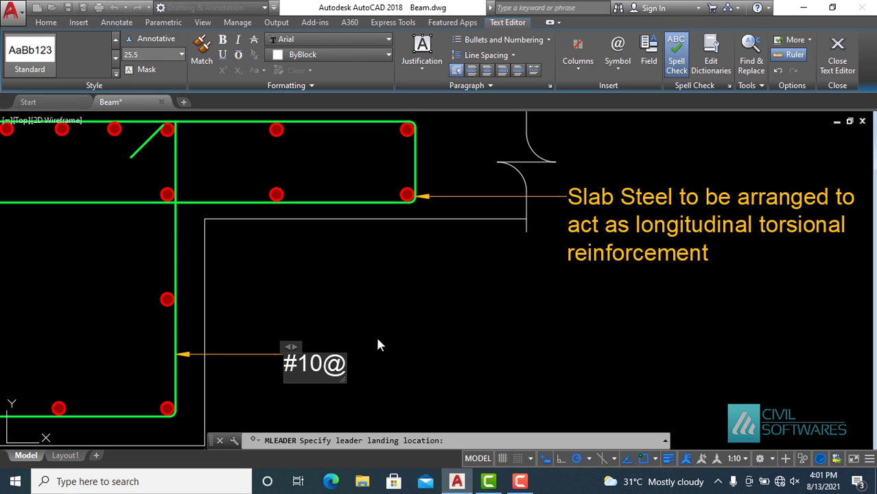
type("120")
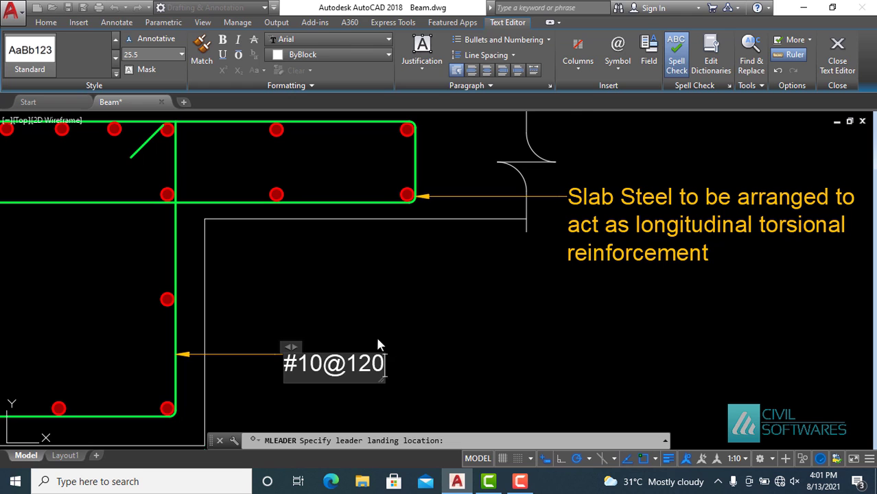
type(" c/c")
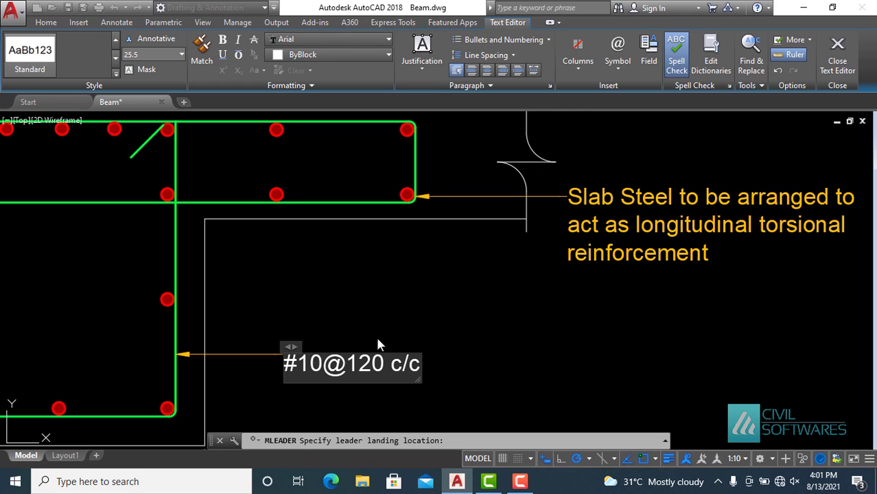
left_click(422, 323)
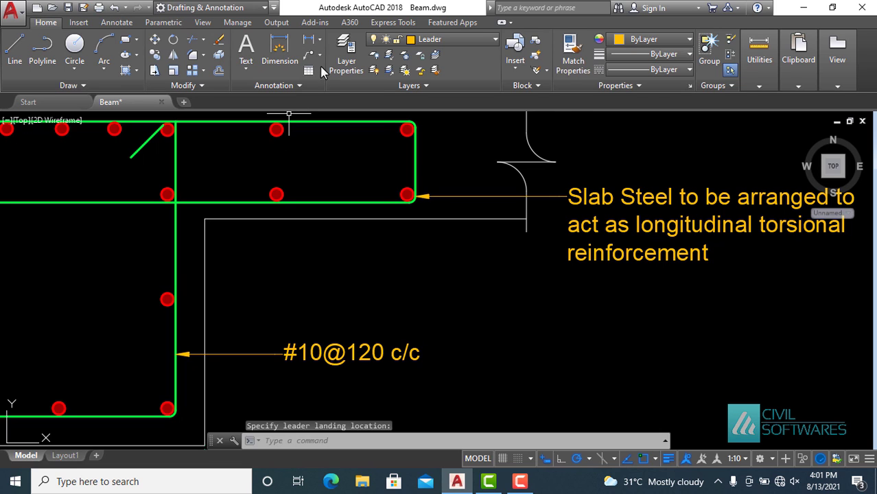
- Add a second leader from the '#10@120 c/c' label to the flange stirrup's horizontal leg
left_click(320, 56)
left_click(342, 104)
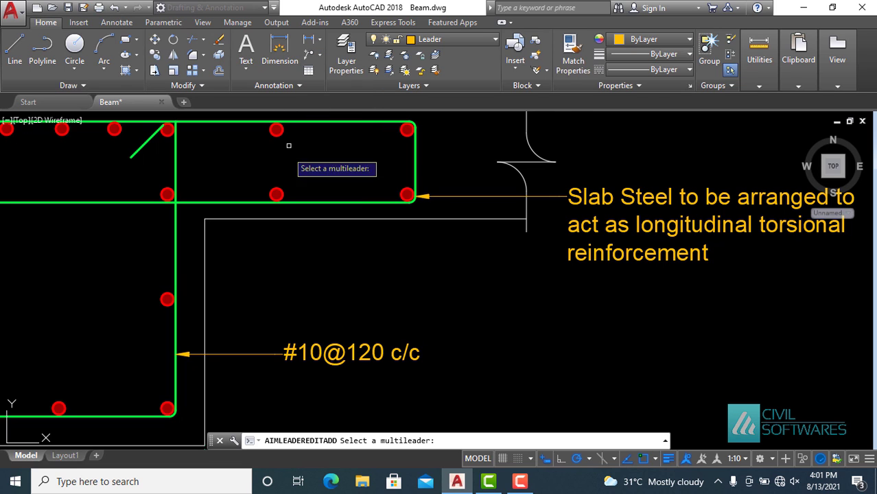
left_click(190, 352)
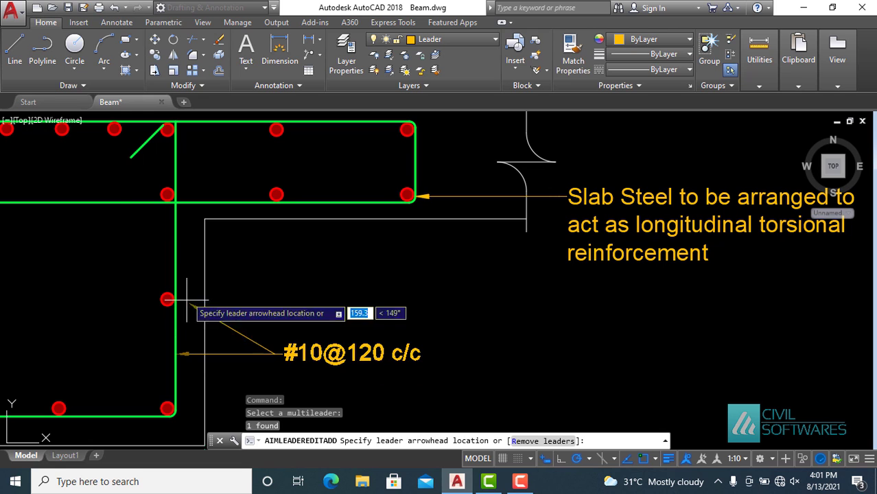
left_click(126, 203)
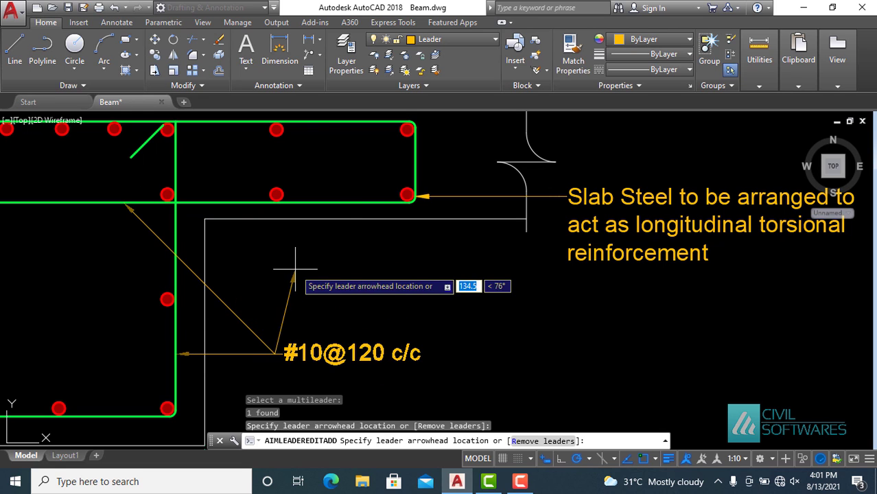
key("Escape")
scroll(369, 278, "down", 2)
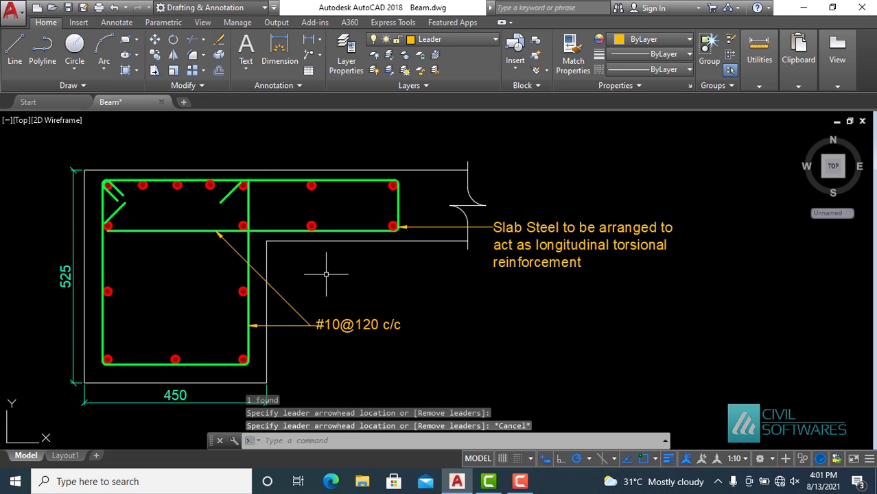
middle_click_drag(326, 273, 332, 261)
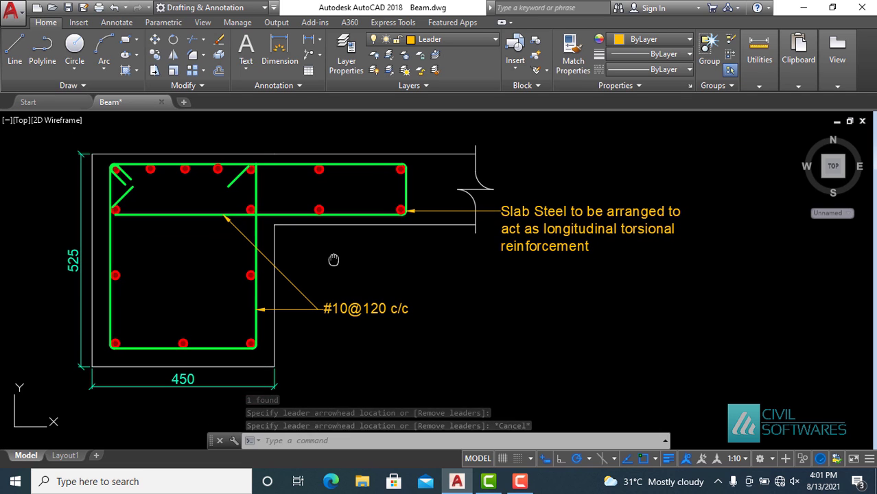
key("Return")
key("Escape")
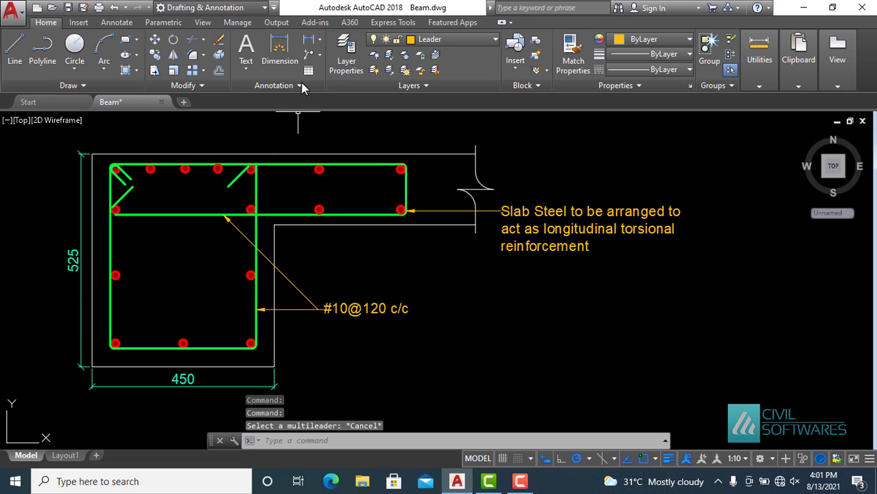
- Label the web's bottom-right bar with a multileader reading '2 - #19'
left_click(319, 54)
left_click(316, 72)
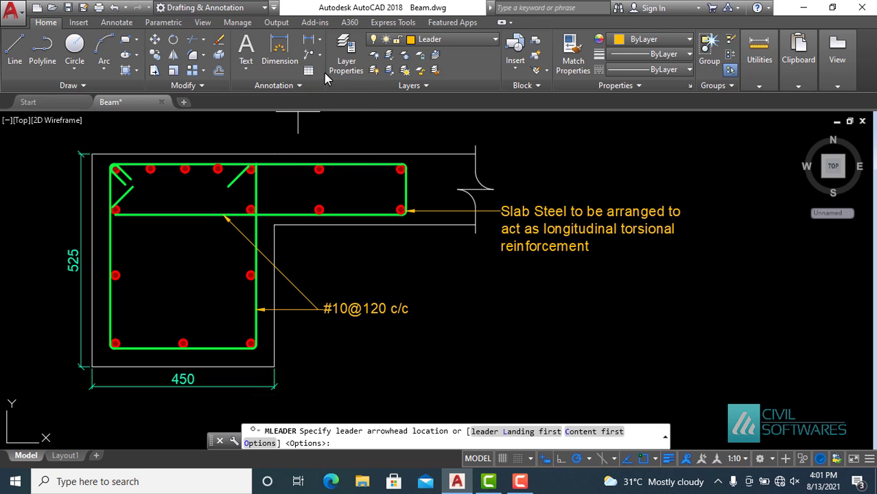
scroll(318, 263, "up", 2)
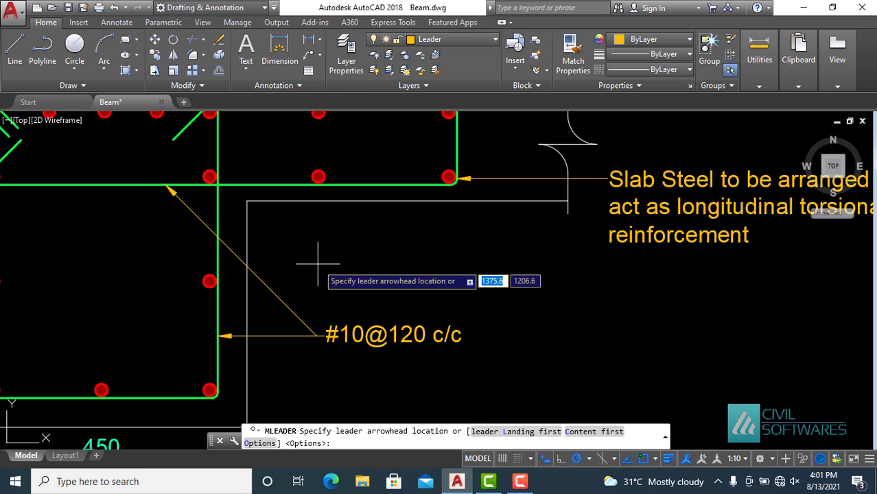
scroll(329, 275, "down", 2)
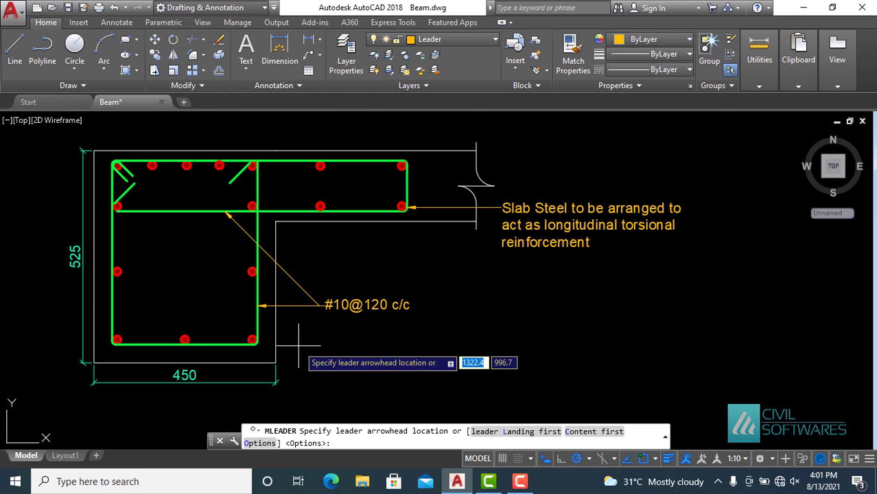
scroll(299, 341, "up", 4)
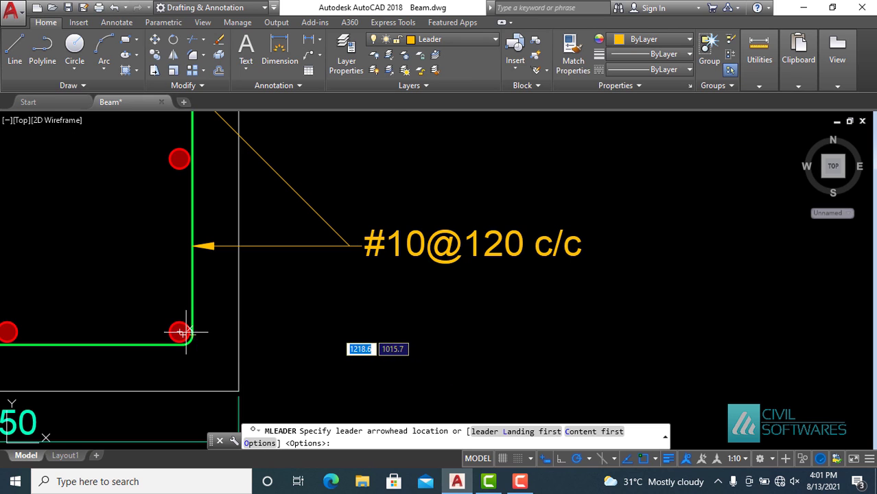
scroll(180, 332, "up", 5)
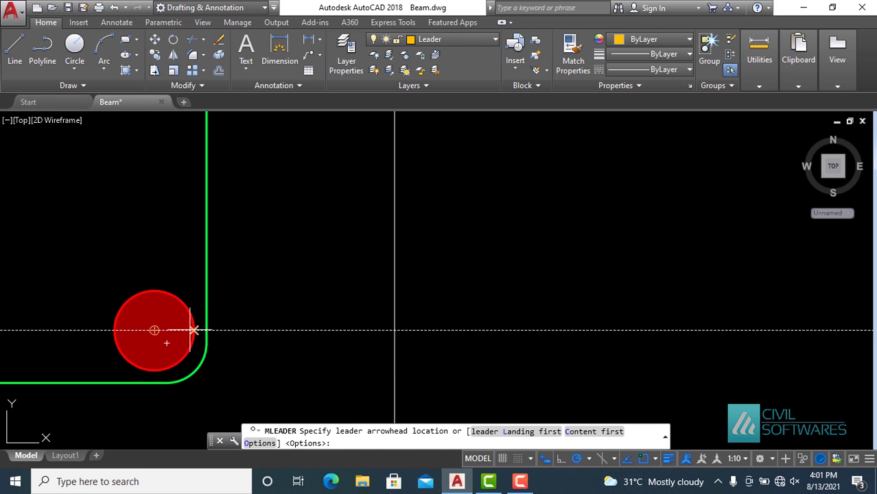
left_click(194, 330)
scroll(504, 332, "down", 2)
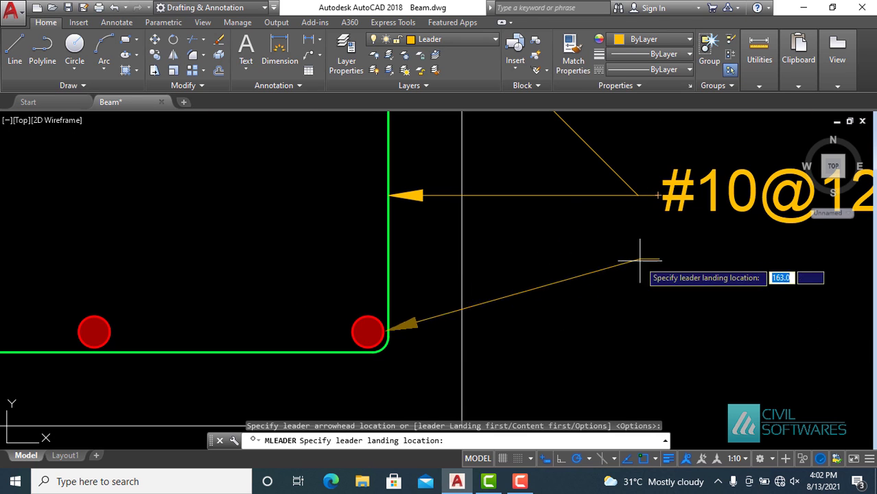
left_click(661, 332)
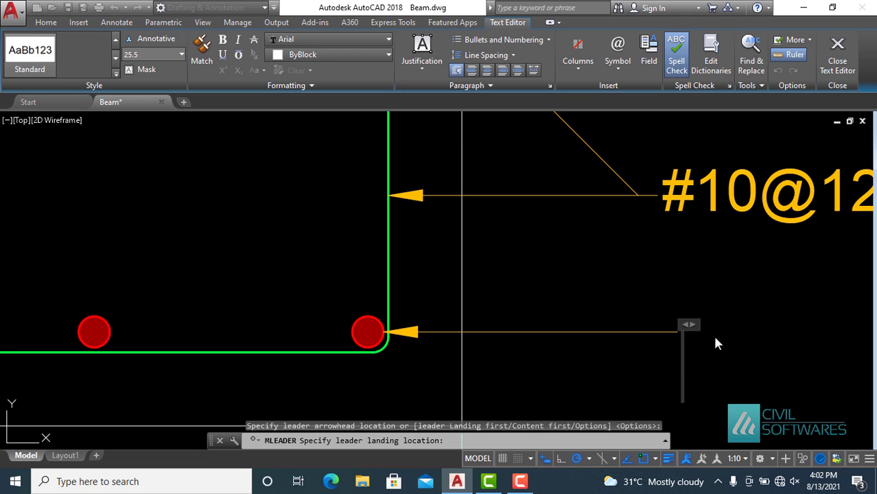
type("2")
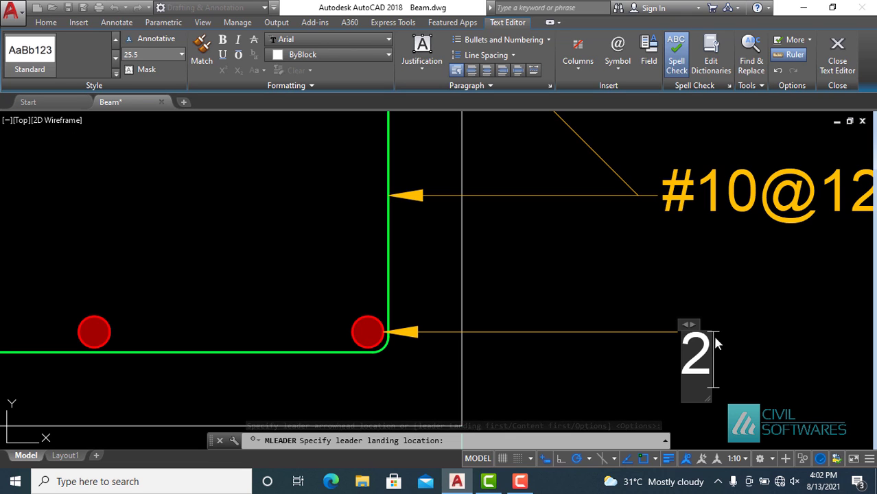
type("- ")
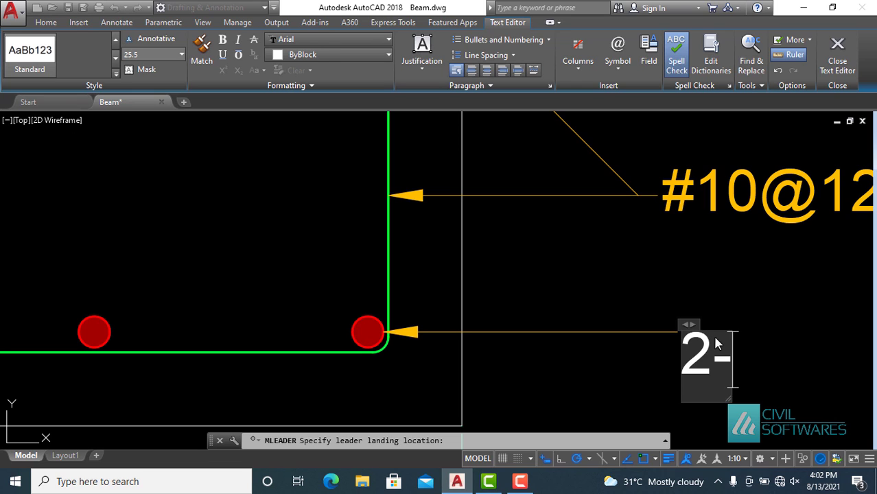
type("#1")
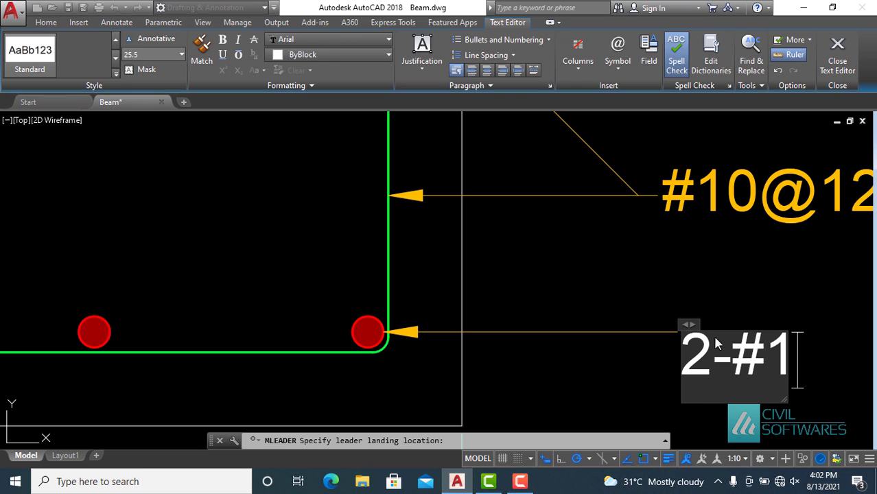
type("9")
key("Left")
key("Left")
key("Left")
left_click(715, 343)
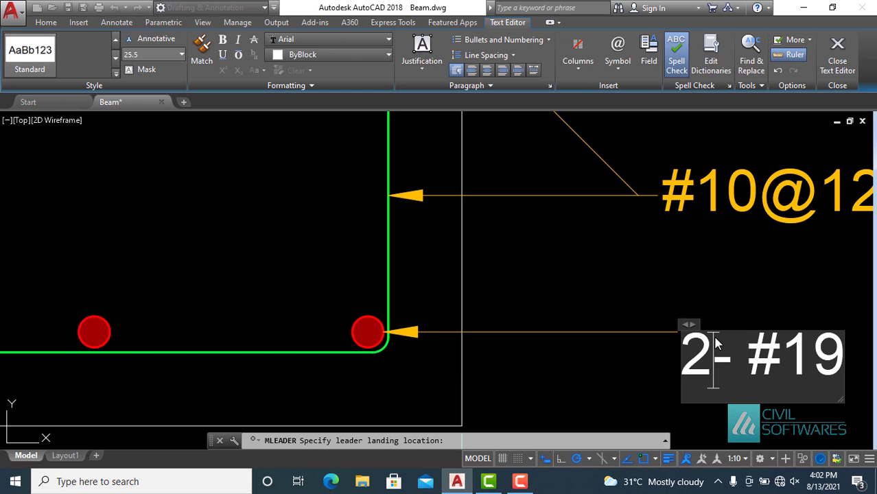
left_click(626, 293)
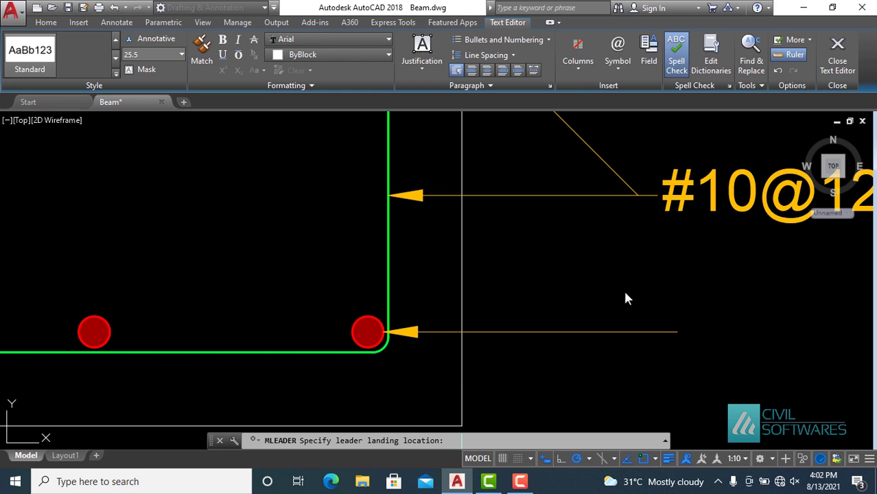
scroll(594, 283, "down", 3)
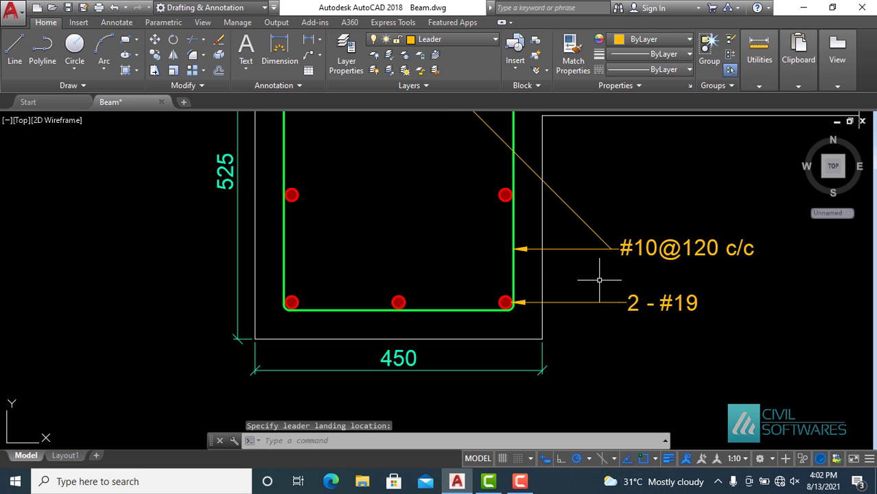
- Add a '7 - #19' multileader pointing down at a top bar, with its landing straight above
middle_click_drag(597, 280, 537, 302)
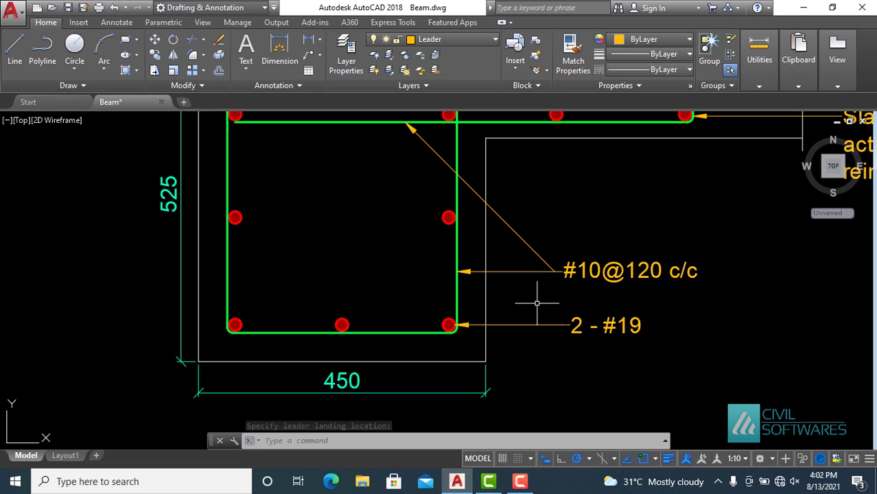
left_click(308, 55)
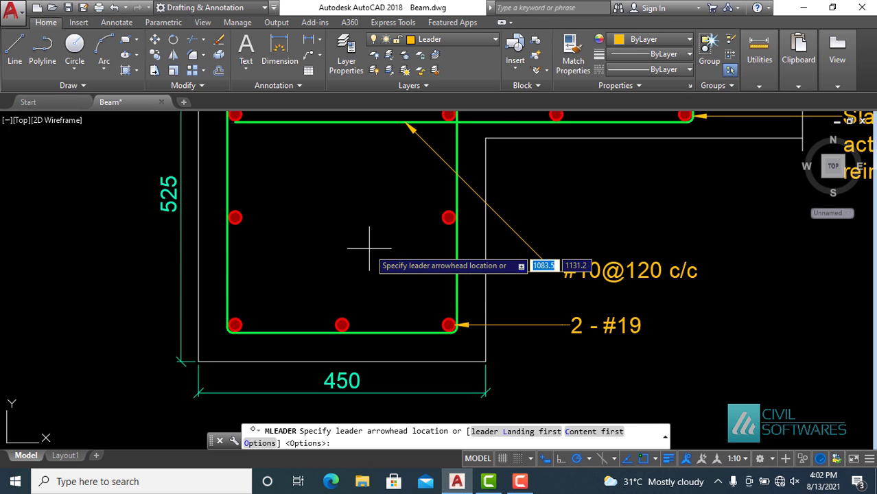
middle_click_drag(369, 248, 420, 431)
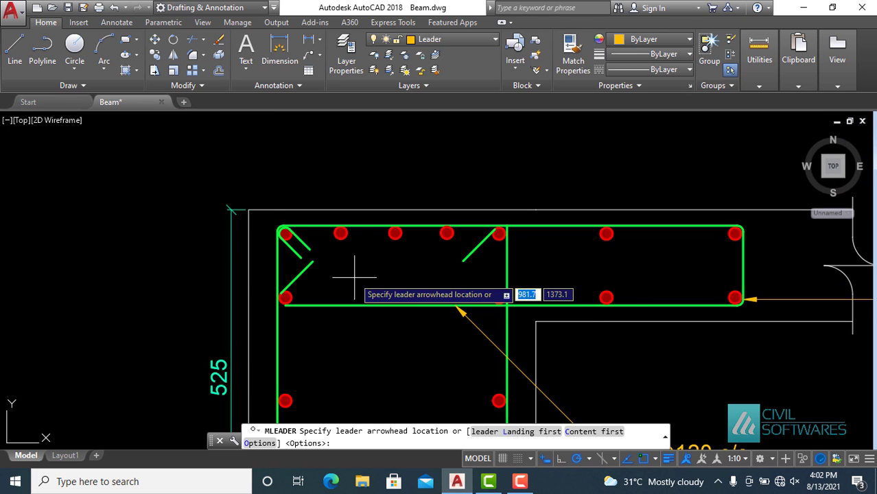
middle_click_drag(354, 278, 349, 311)
scroll(339, 215, "up", 2)
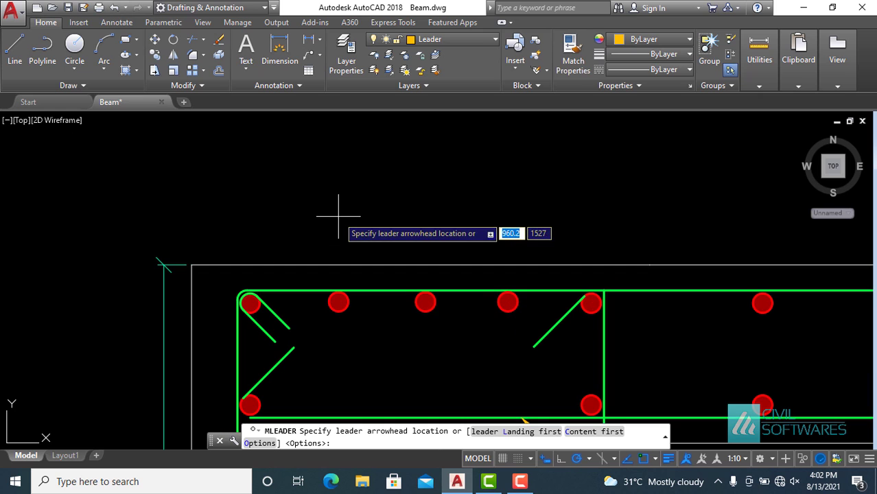
left_click(591, 302)
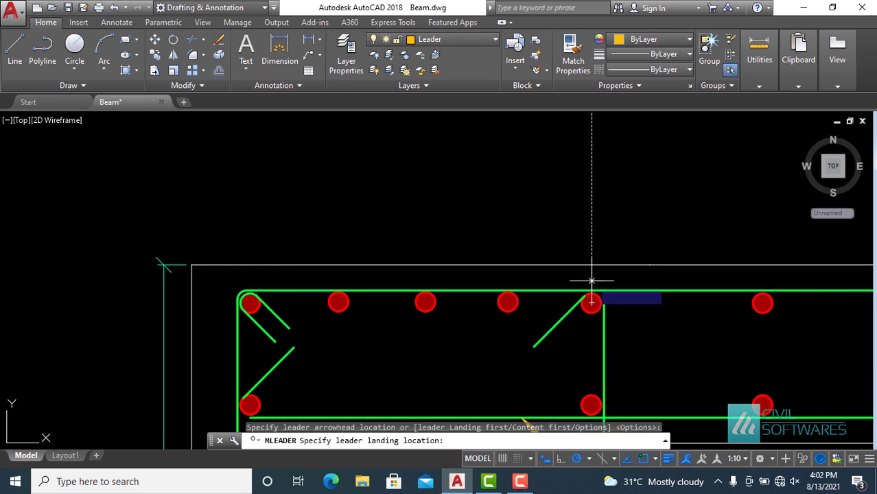
left_click(591, 223)
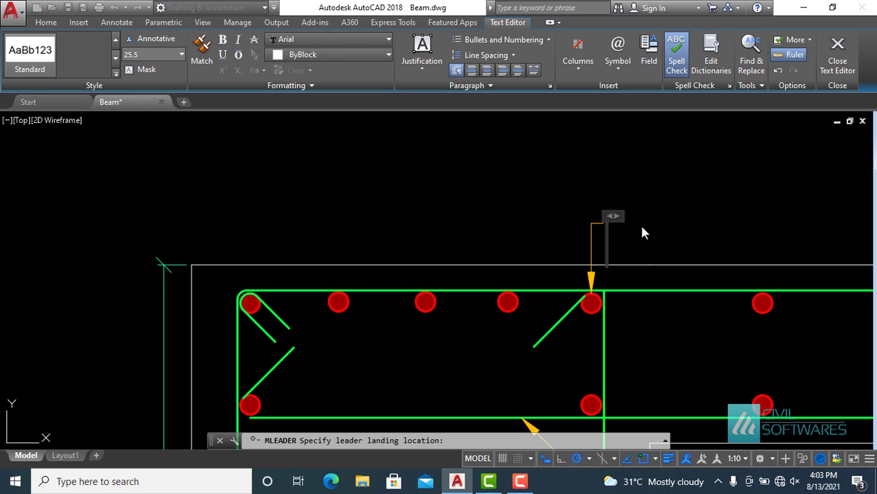
type("7")
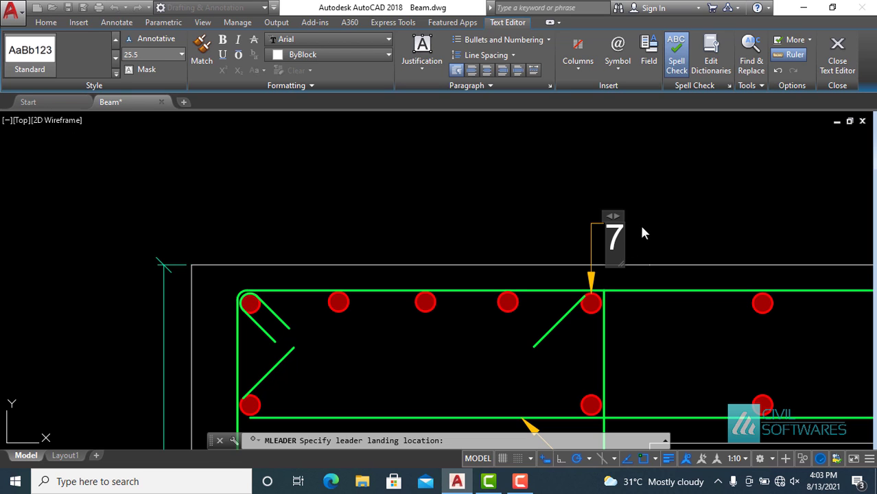
type(" - #")
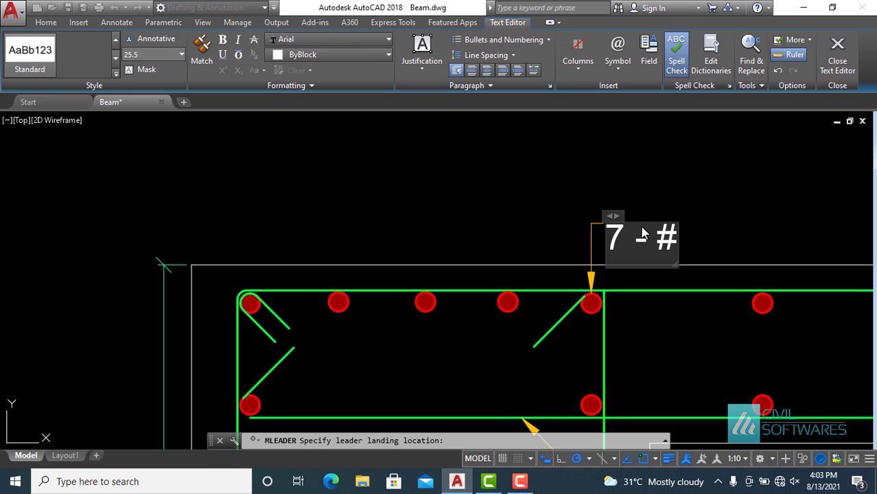
type("19")
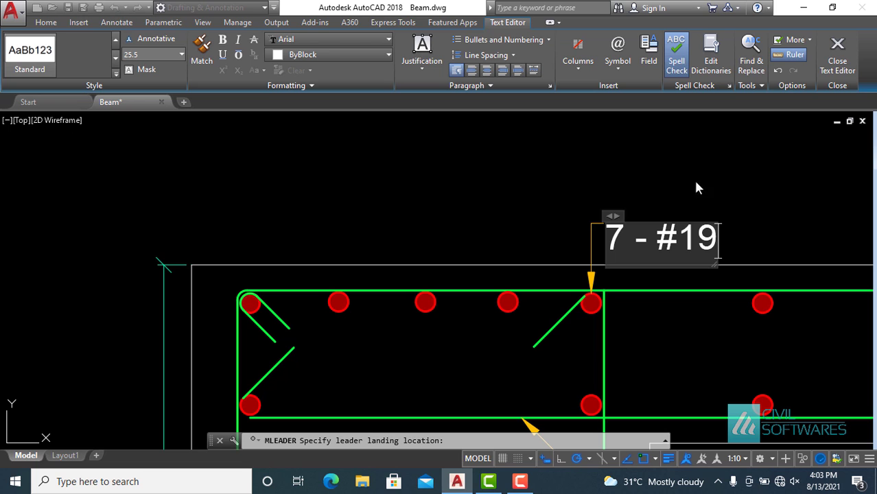
left_click(749, 182)
scroll(474, 184, "down", 2)
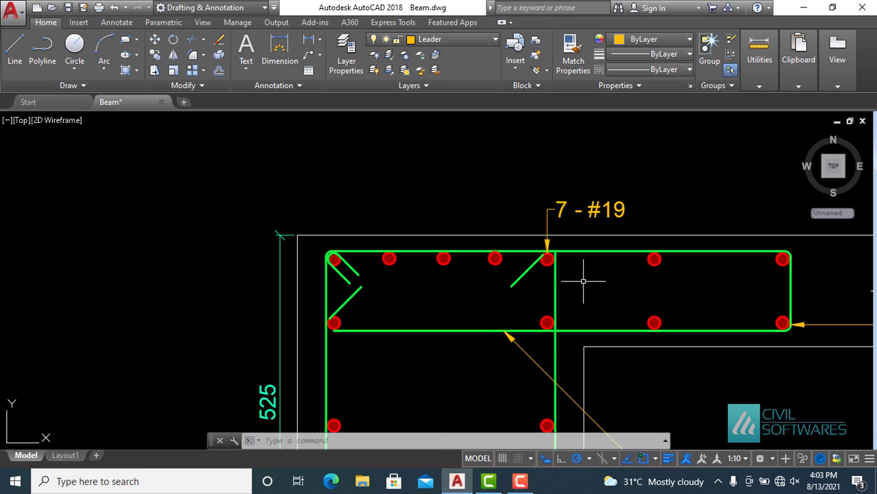
middle_click_drag(592, 279, 462, 246)
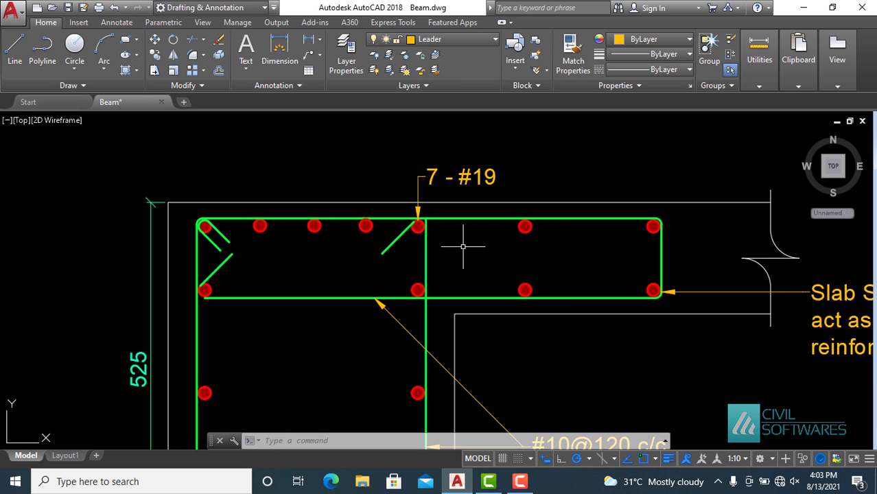
- Add a '4 - # 19' multileader pointing up at the middle bar of the slab's lower bar line
left_click(308, 55)
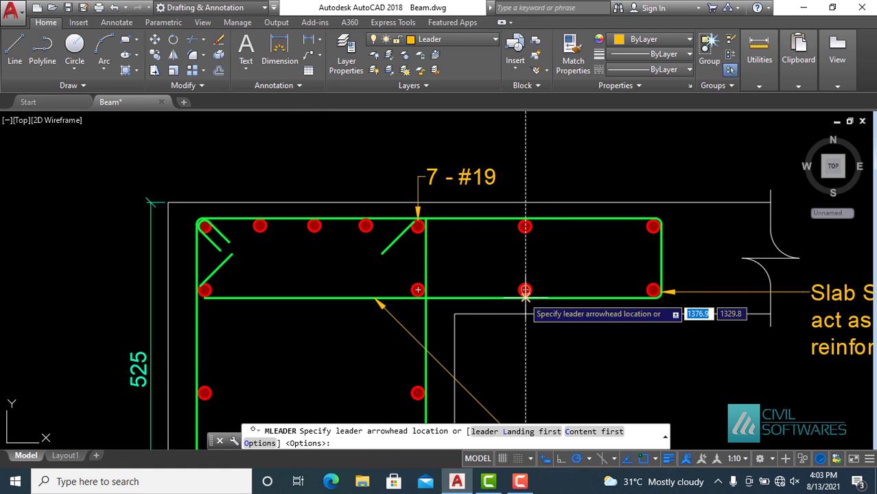
left_click(525, 298)
left_click(525, 336)
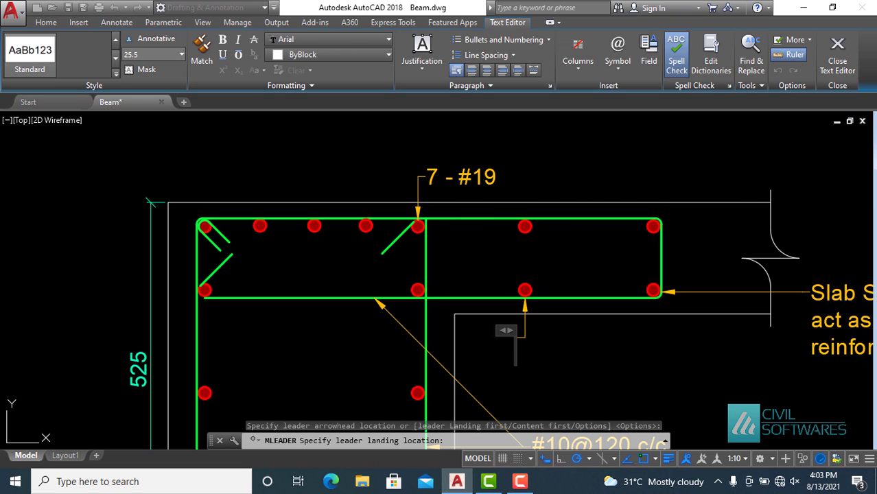
type("4")
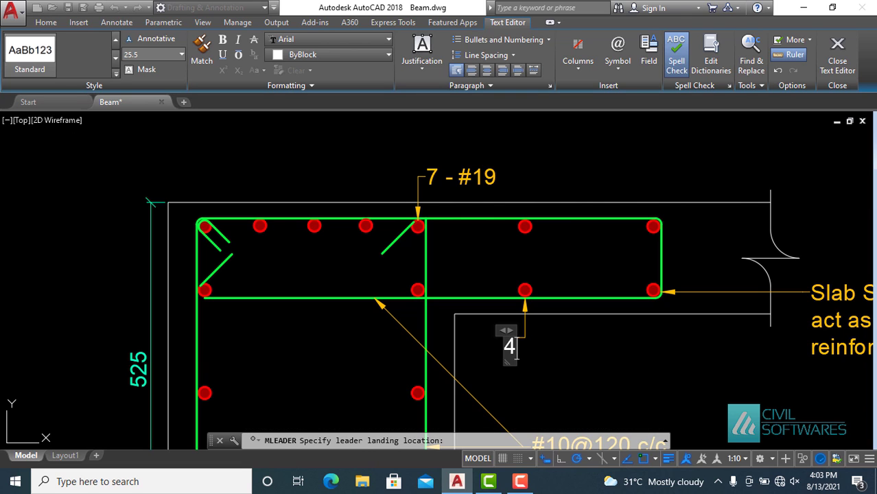
type(" -")
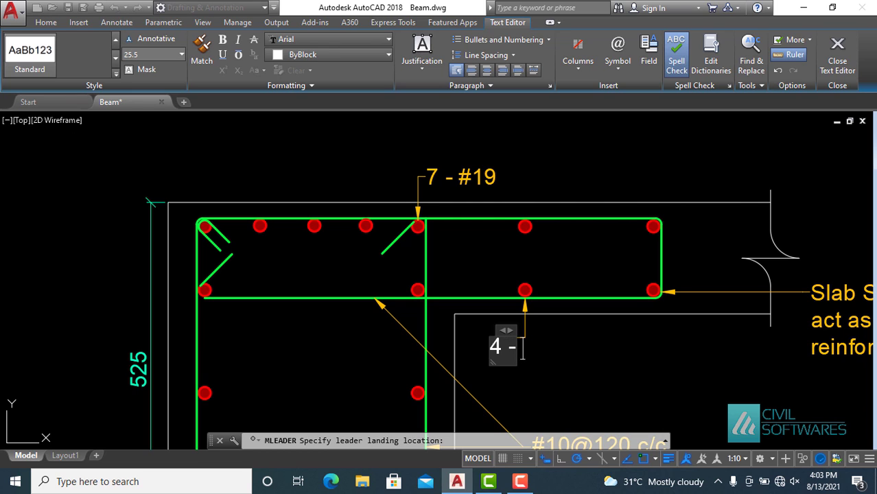
type(" # 1")
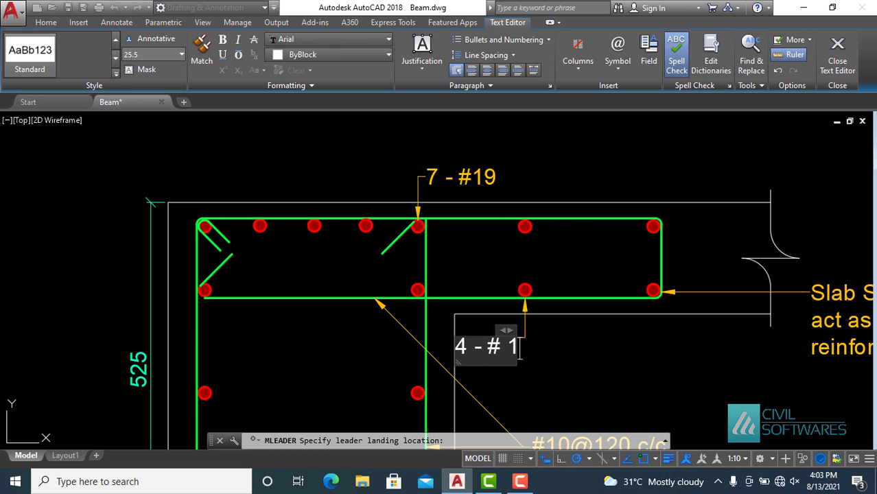
type("9")
left_click(579, 352)
scroll(518, 323, "up", 2)
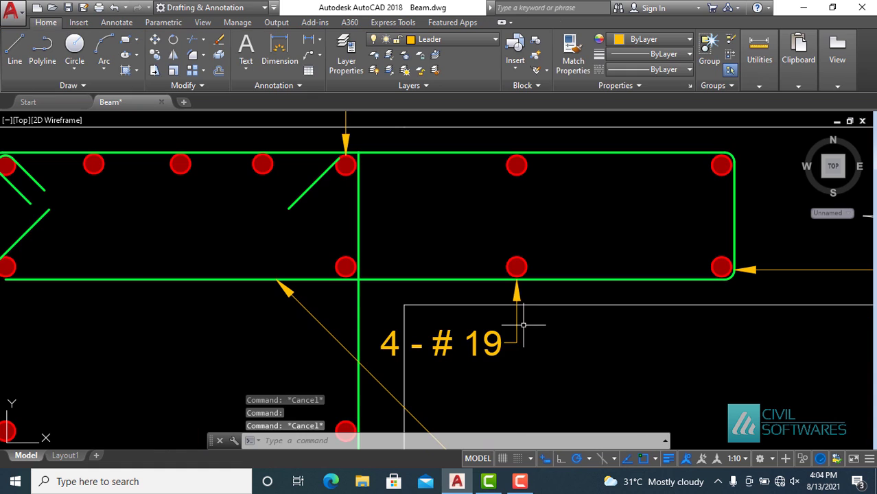
left_click(523, 325)
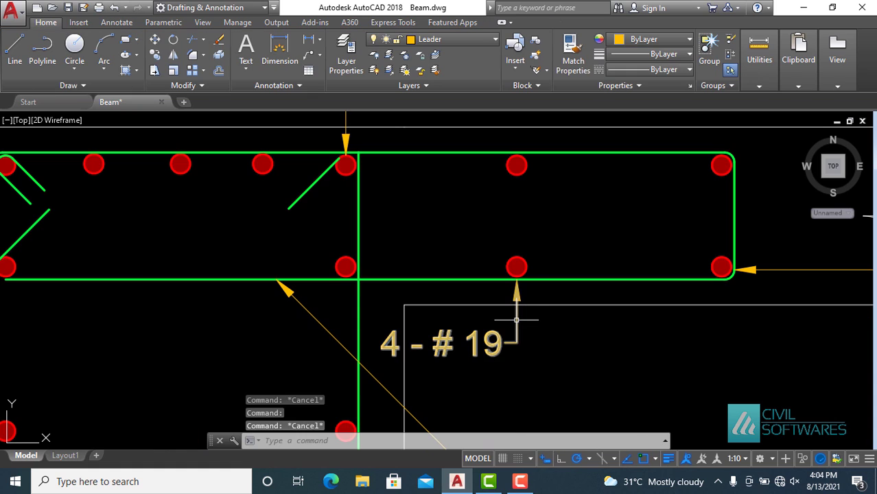
left_click(173, 54)
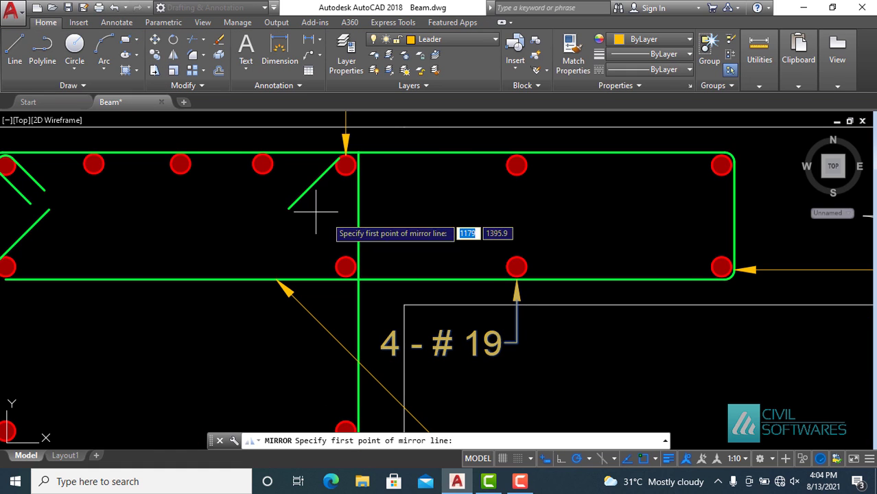
- Mirror the '4 - # 19' label about a vertical line through its leader, erasing the original
left_click(517, 267)
left_click(518, 370)
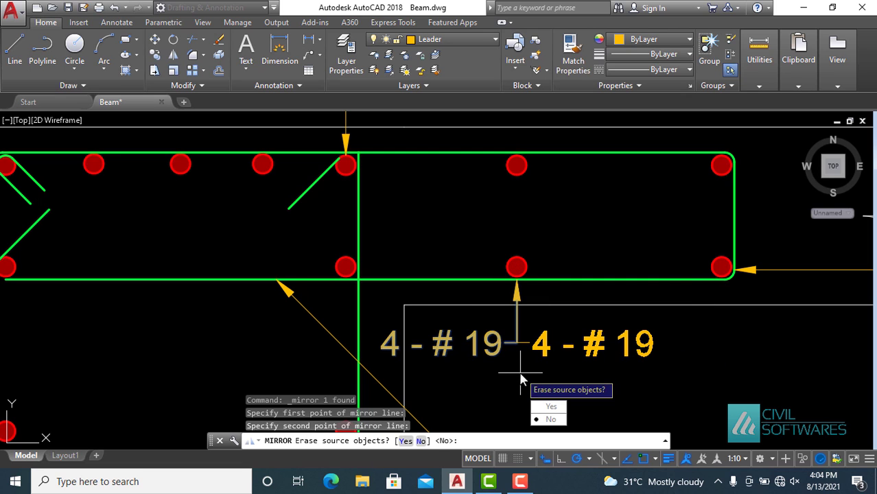
left_click(543, 407)
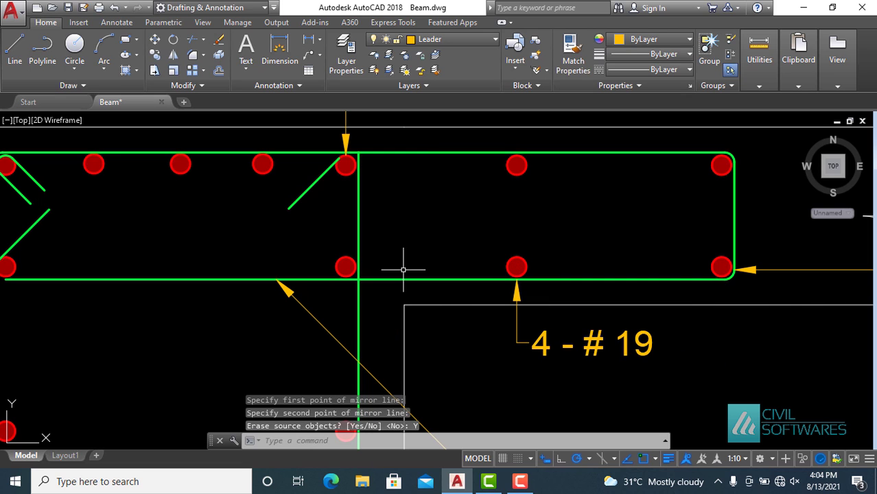
scroll(419, 221, "down", 2)
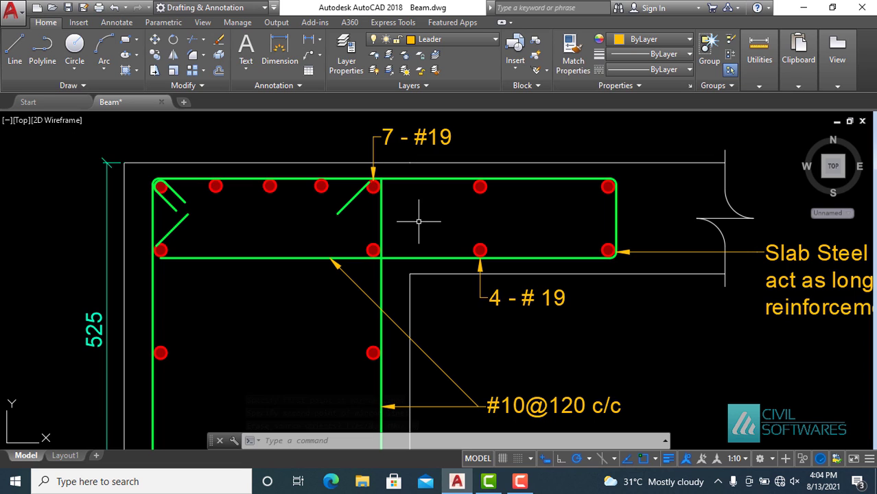
scroll(418, 221, "down", 2)
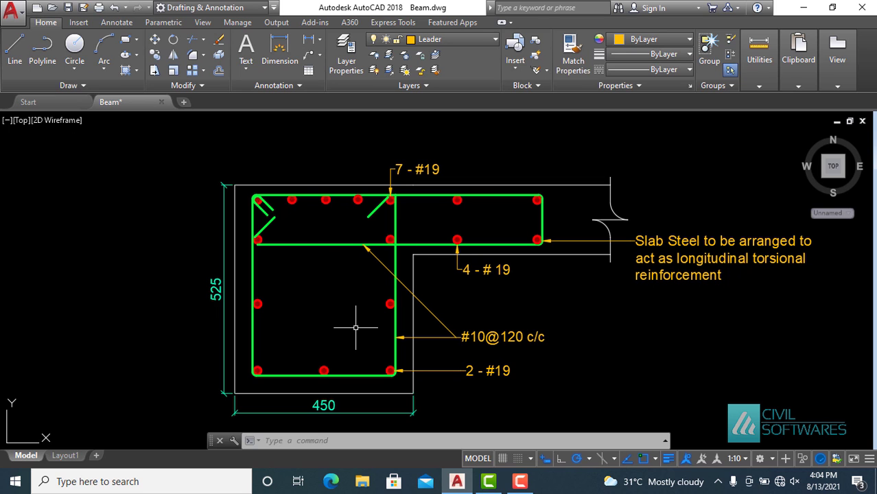
scroll(332, 332, "down", 1)
scroll(332, 333, "up", 1)
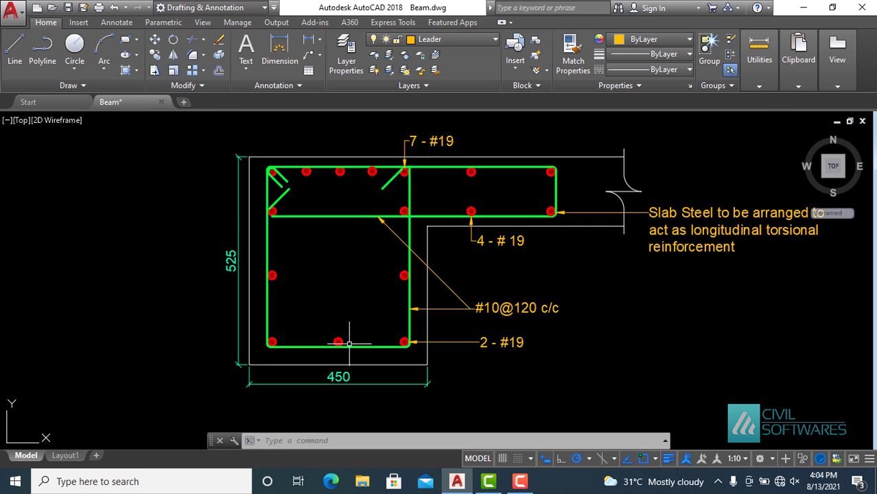
scroll(343, 339, "up", 2)
scroll(349, 305, "up", 2)
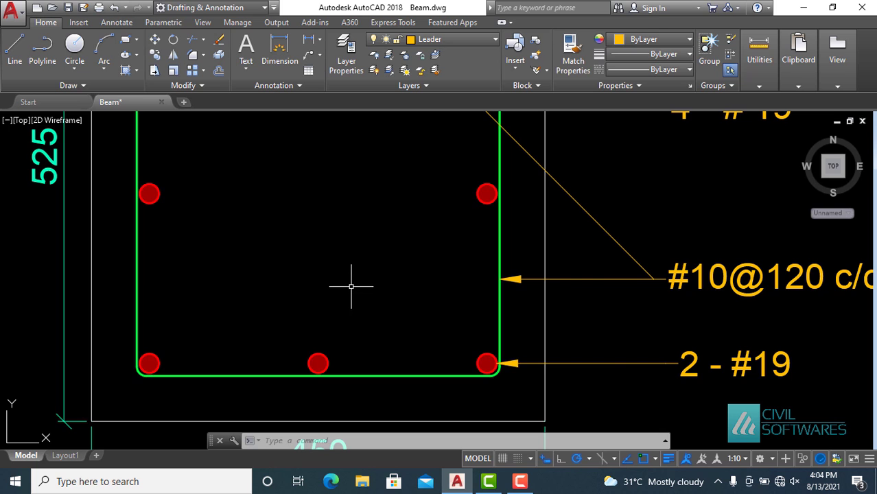
scroll(350, 286, "down", 2)
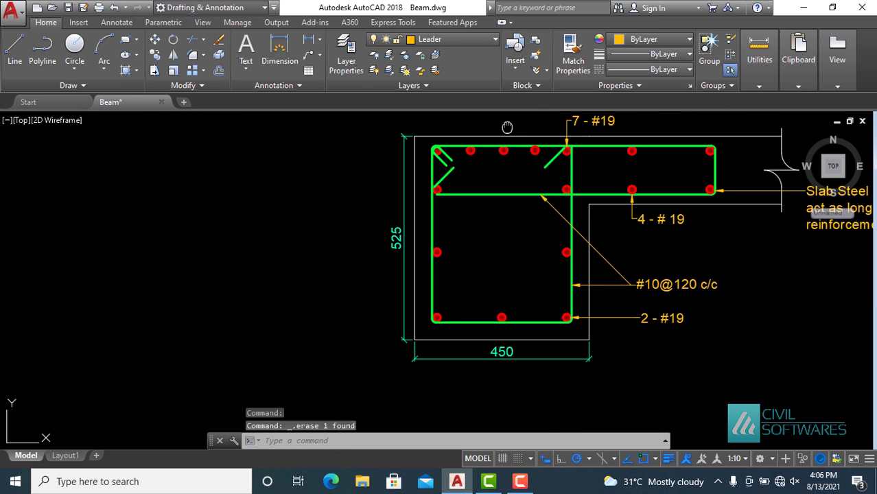
middle_click_drag(507, 128, 496, 156)
- Change the '7 - #19' label text to read '5 - #19'
scroll(515, 190, "up", 3)
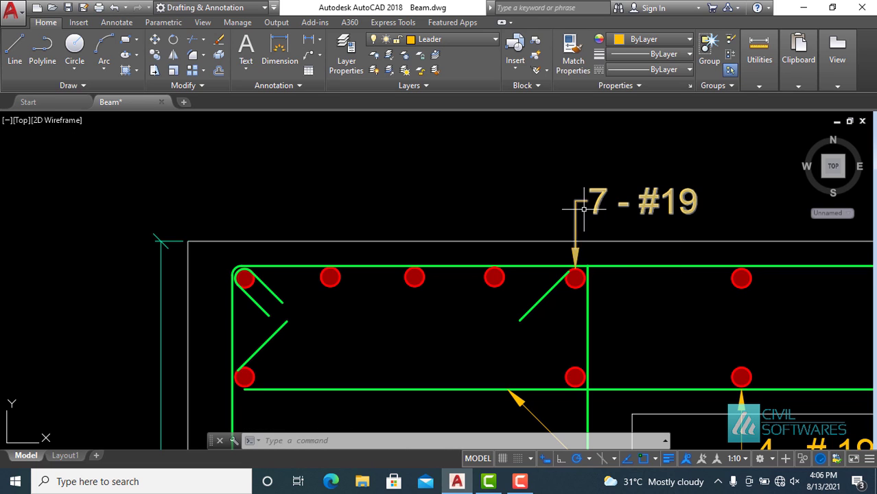
double_click(584, 206)
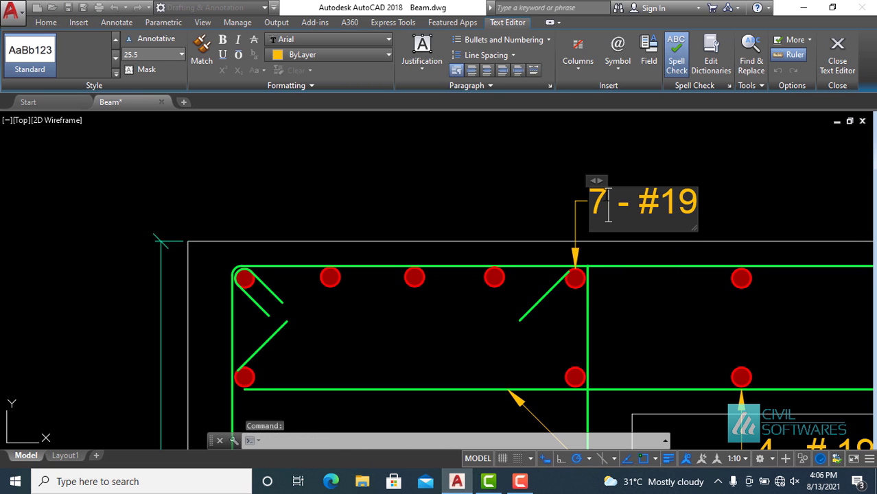
type("5")
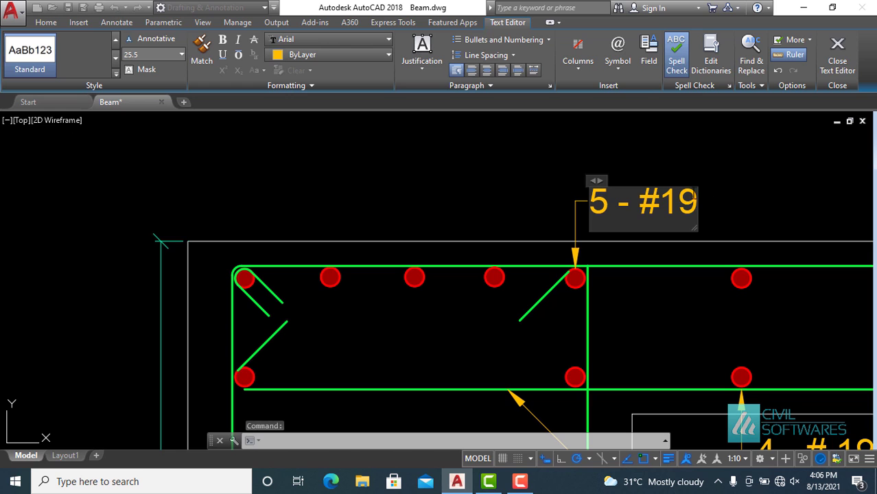
left_click(743, 204)
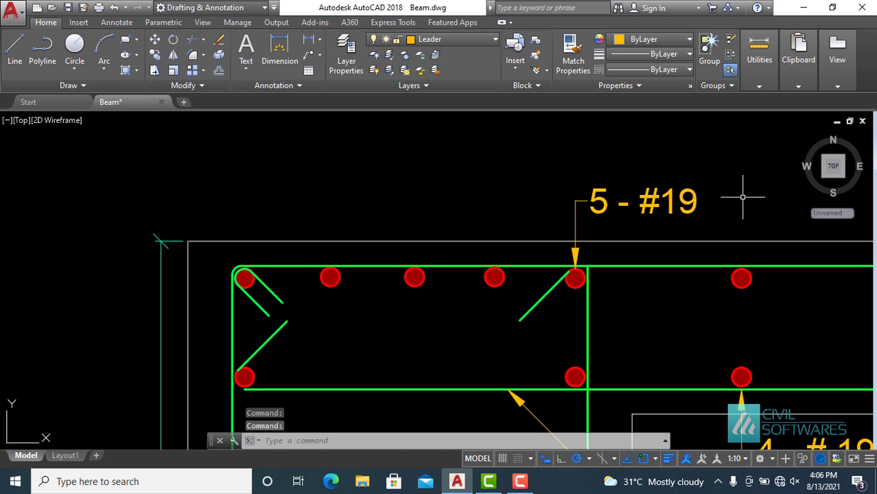
- Copy the '5 - #19' leader onto the second top bar and edit the copy to '2 - #13'
left_click(576, 219)
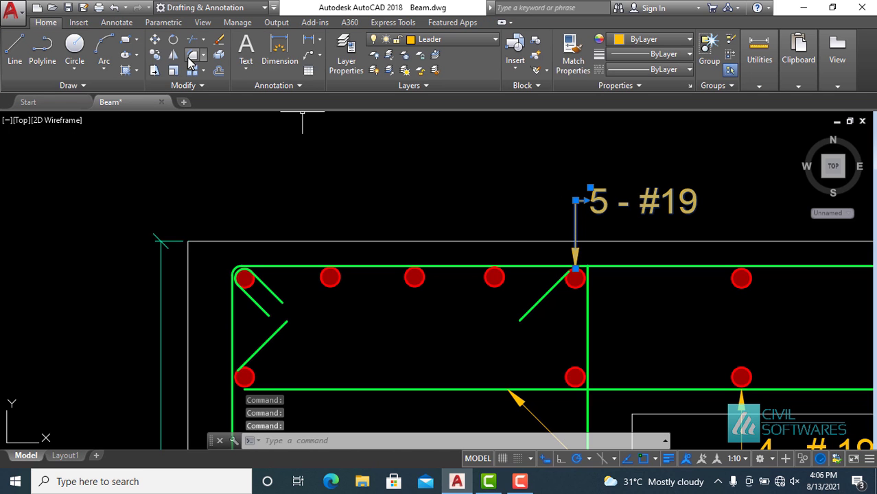
left_click(155, 55)
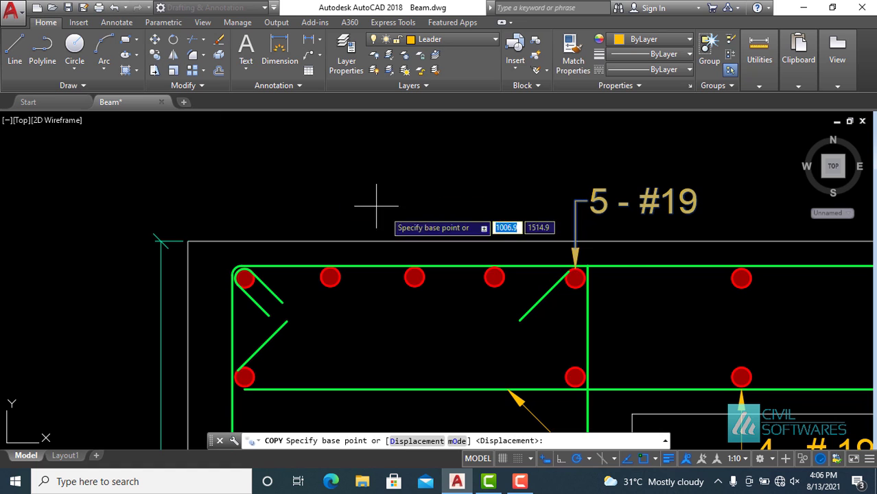
left_click(575, 269)
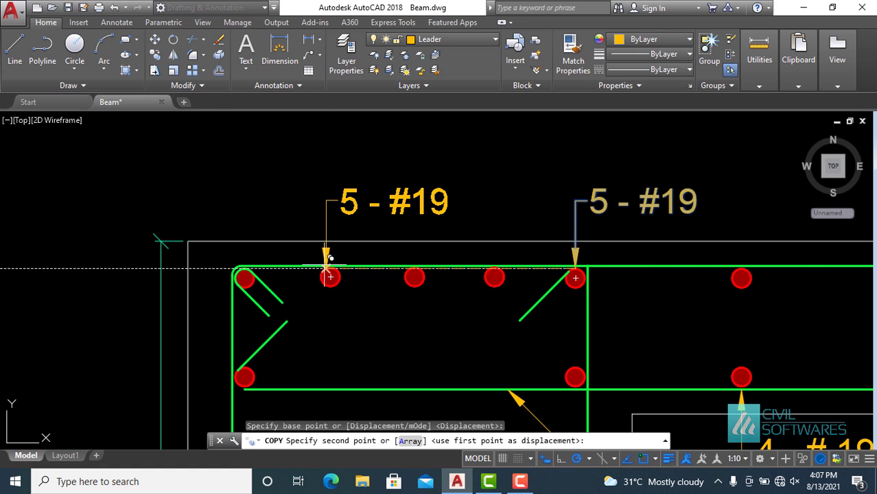
left_click(330, 259)
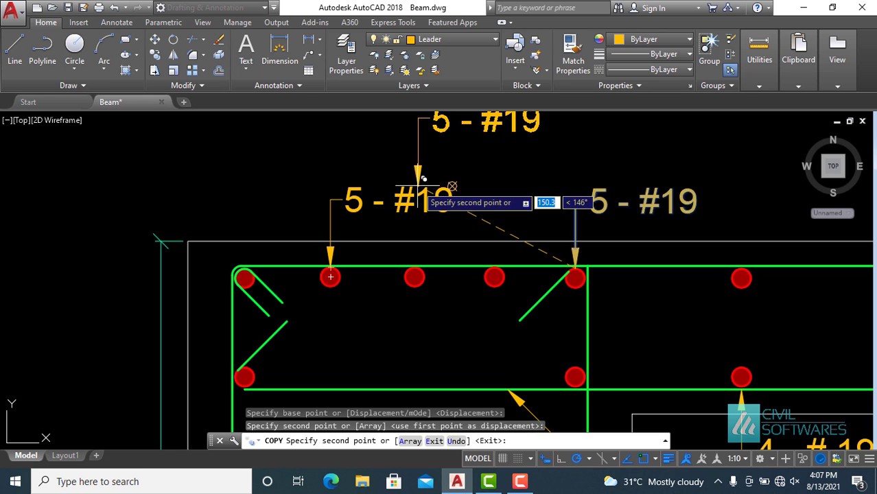
key("Escape")
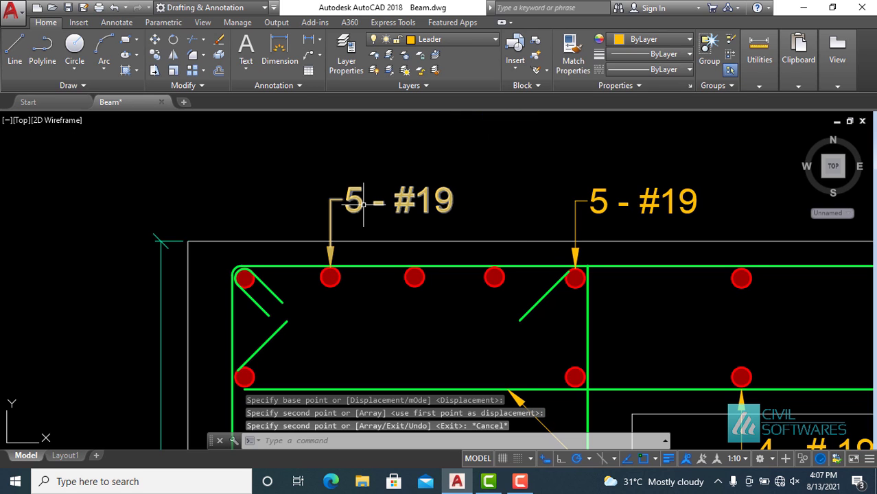
double_click(367, 207)
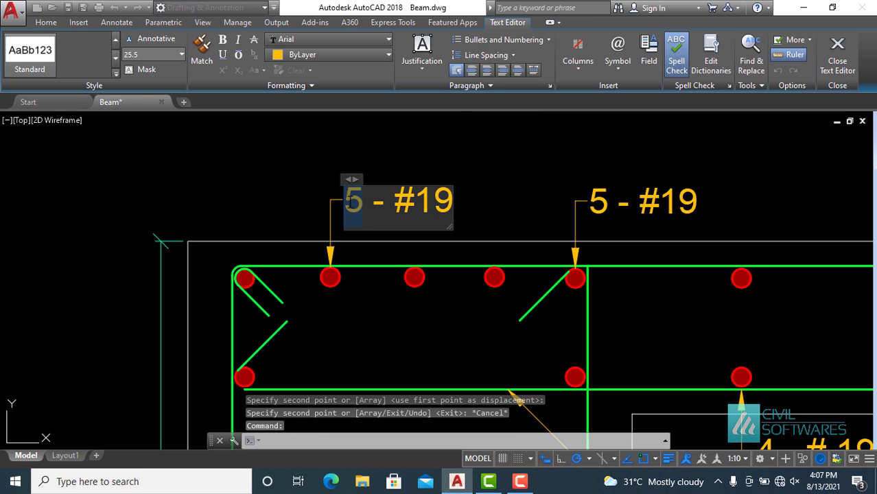
type("2")
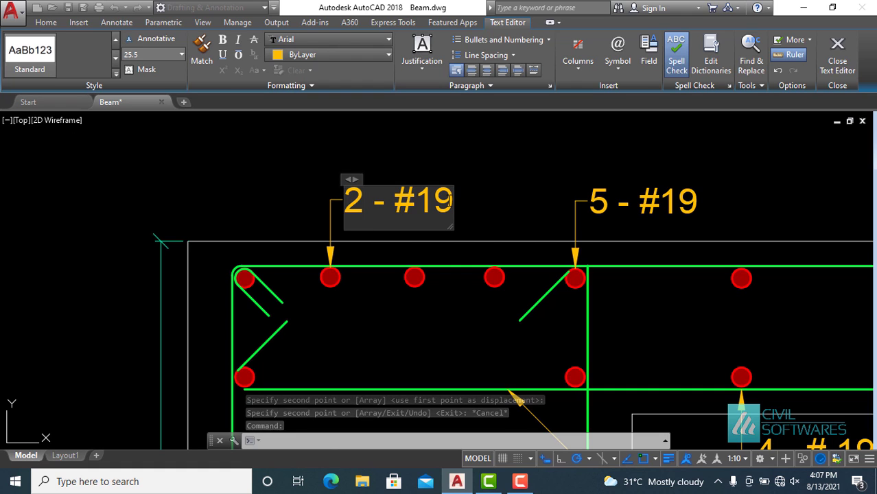
key("BackSpace")
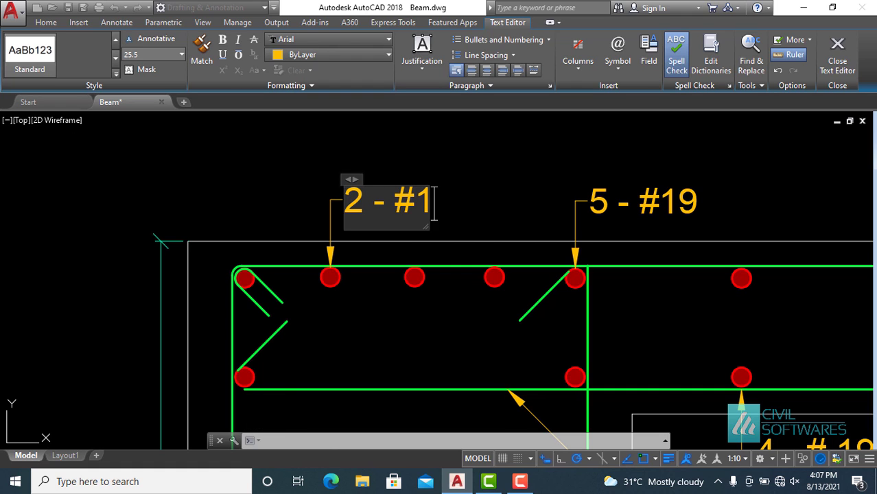
type("3")
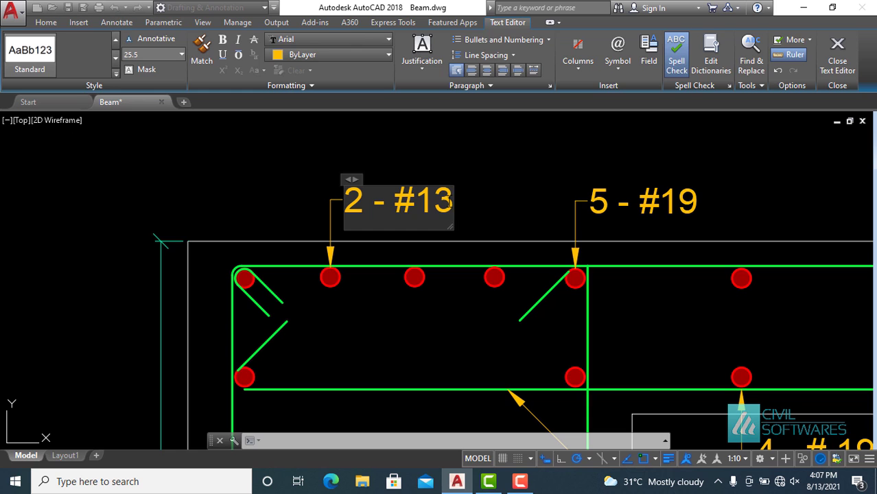
left_click(474, 197)
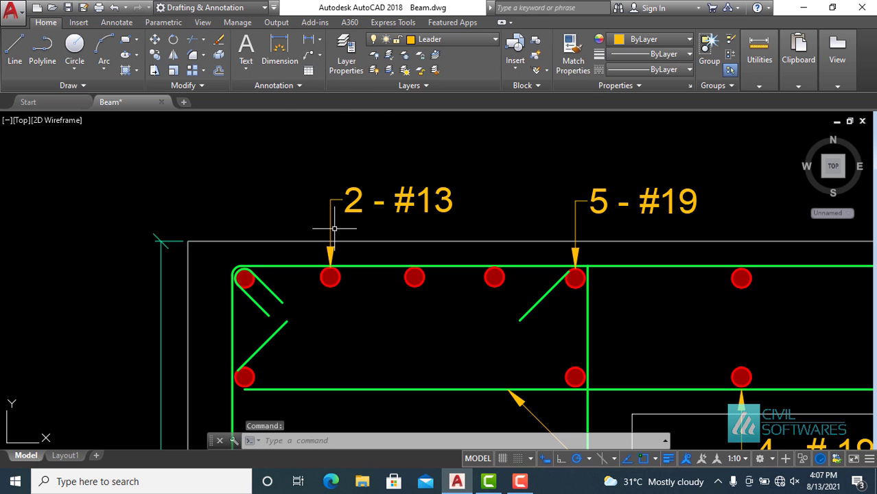
- Add a second leader to the '2 - #13' label, pointing at the next top bar
left_click(320, 55)
left_click(336, 103)
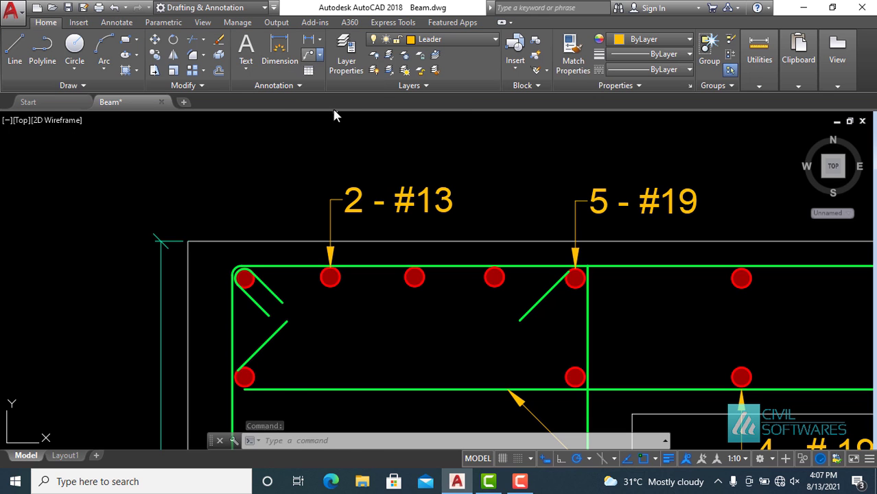
left_click(331, 238)
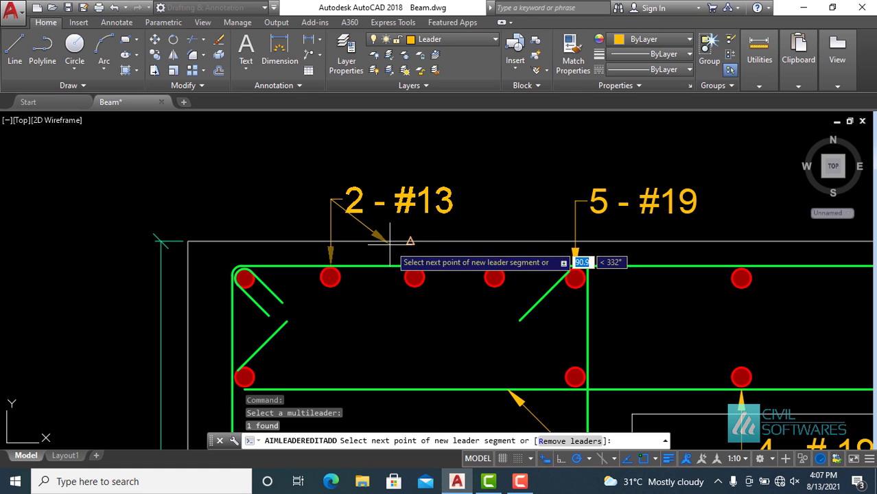
scroll(494, 277, "up", 2)
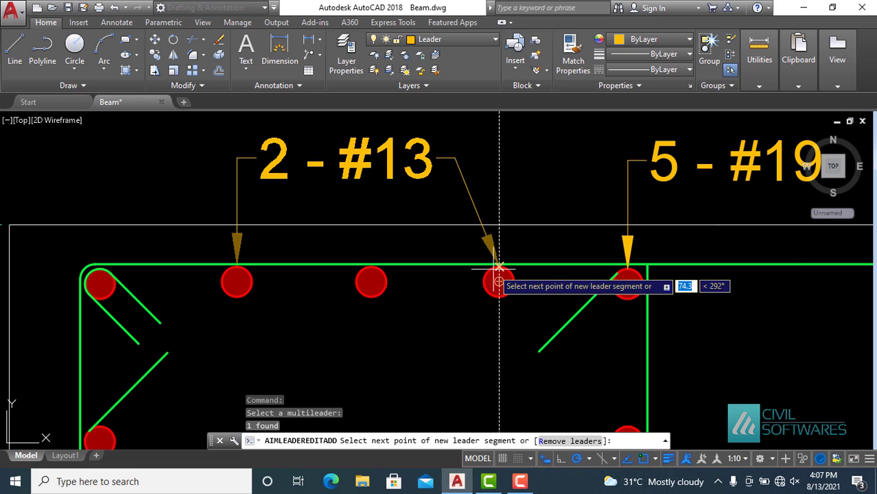
left_click(499, 266)
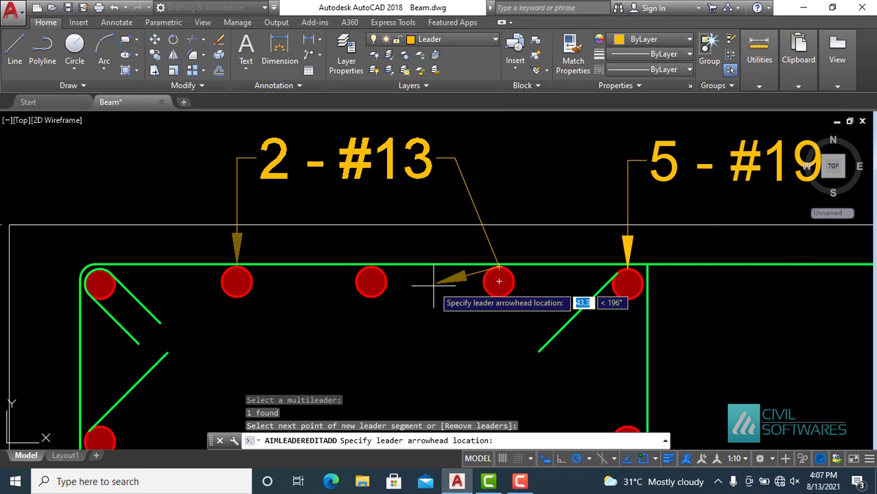
key("Escape")
scroll(438, 296, "down", 2)
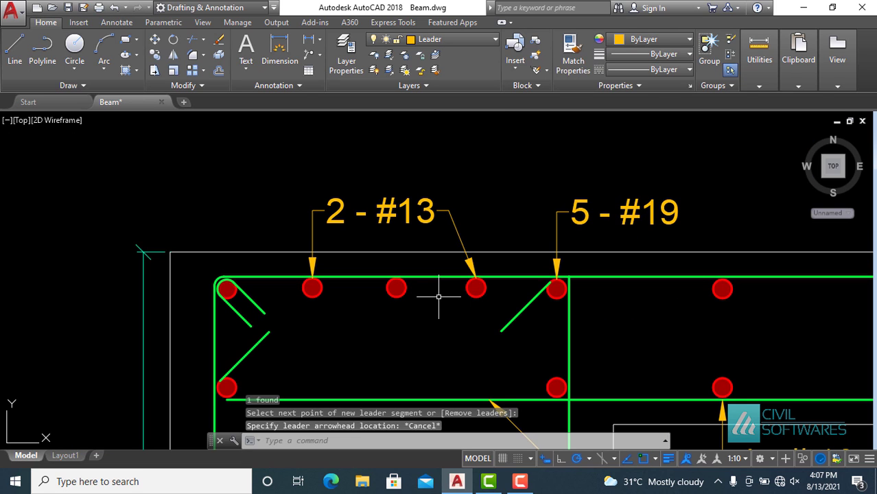
scroll(446, 295, "down", 3)
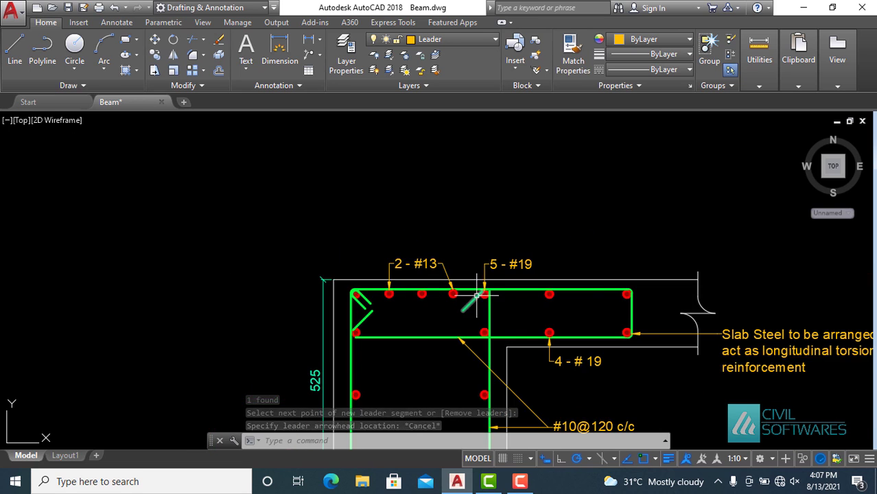
scroll(467, 293, "up", 3)
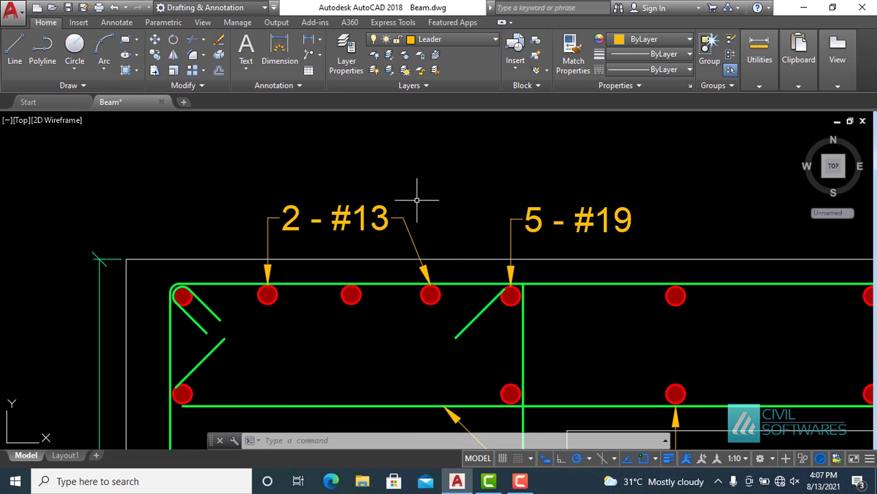
- Copy the '5 - #19' label so its arrow lands on the web's bottom-middle bar
left_click(510, 245)
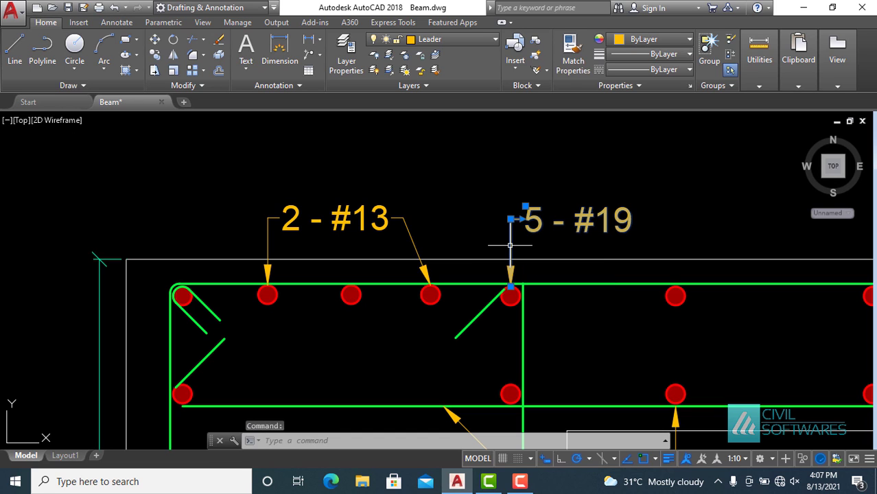
left_click(157, 55)
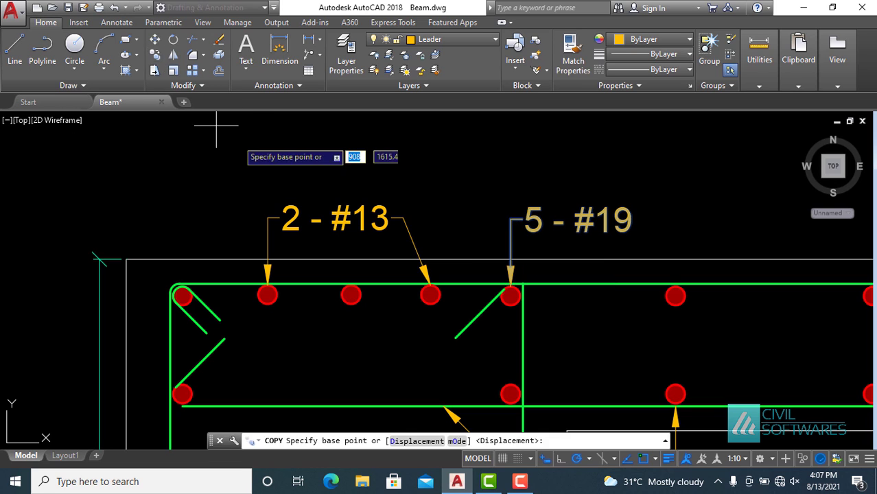
left_click(511, 288)
scroll(453, 221, "down", 2)
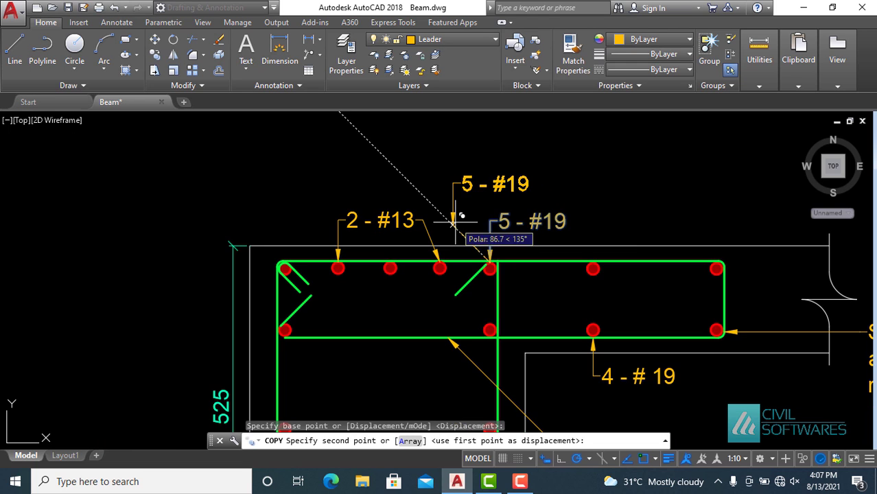
scroll(454, 200, "down", 4)
scroll(452, 348, "up", 2)
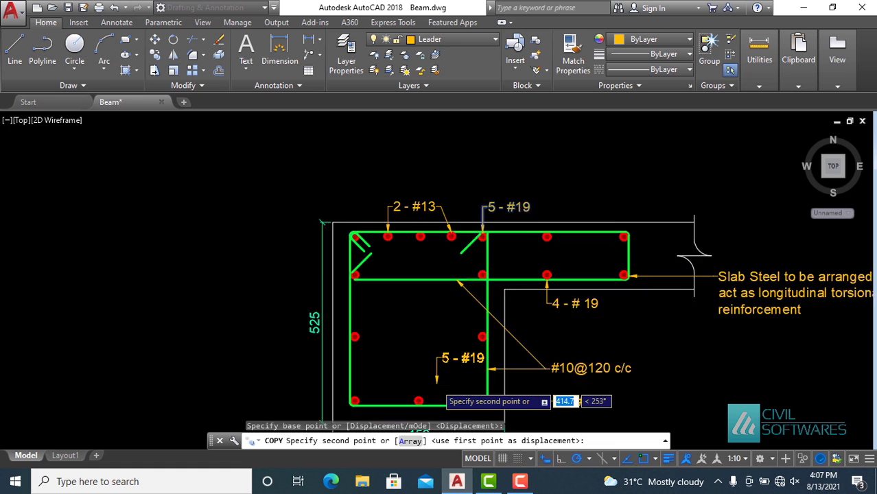
scroll(443, 374, "up", 2)
middle_click_drag(442, 377, 421, 280)
scroll(439, 295, "up", 2)
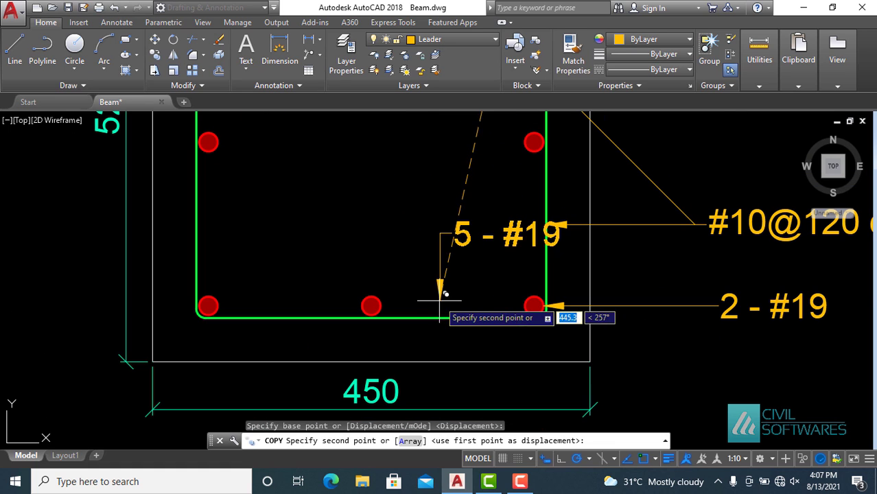
left_click(371, 305)
key("Escape")
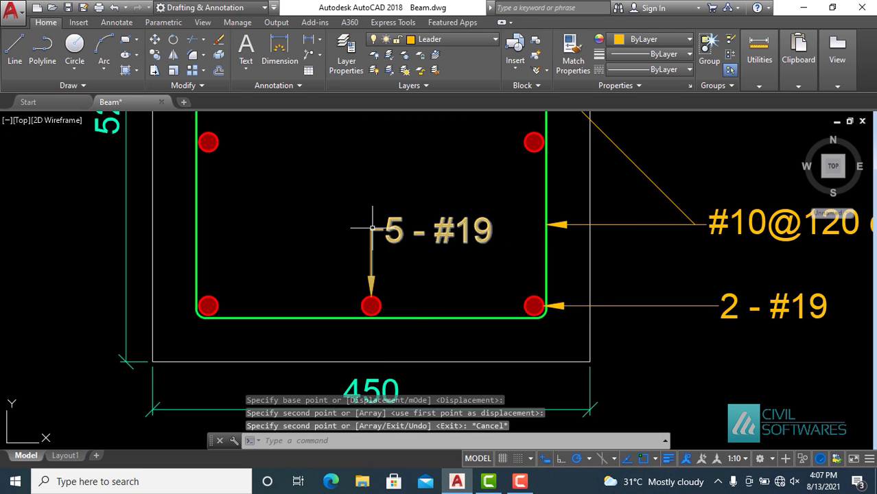
- Move the copied label's text to the right, beside the '2 - #19' label
left_click(371, 235)
left_click(371, 230)
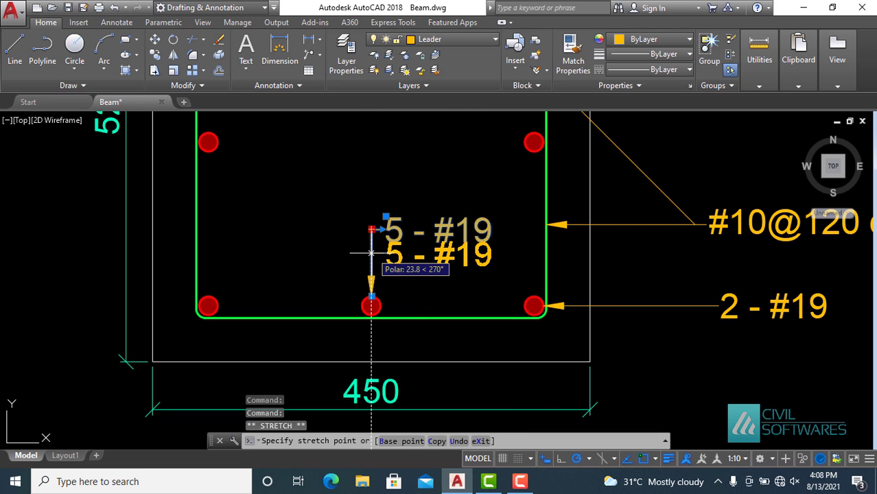
left_click(371, 253)
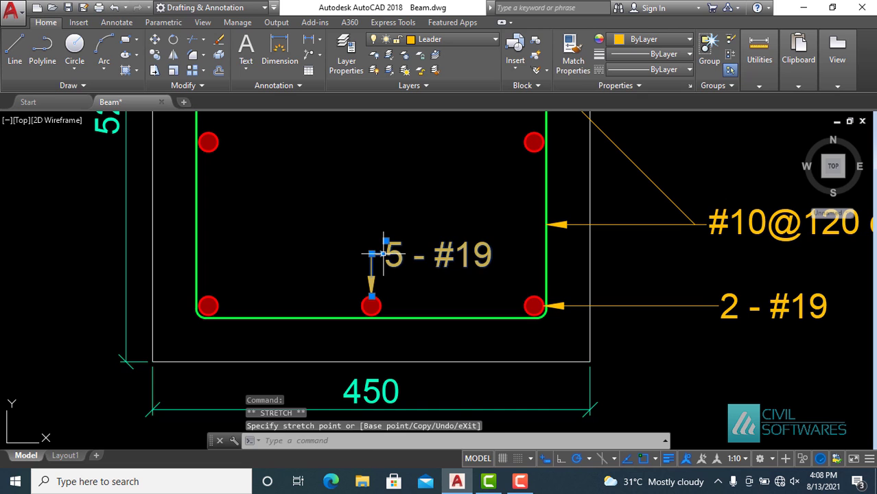
left_click(384, 252)
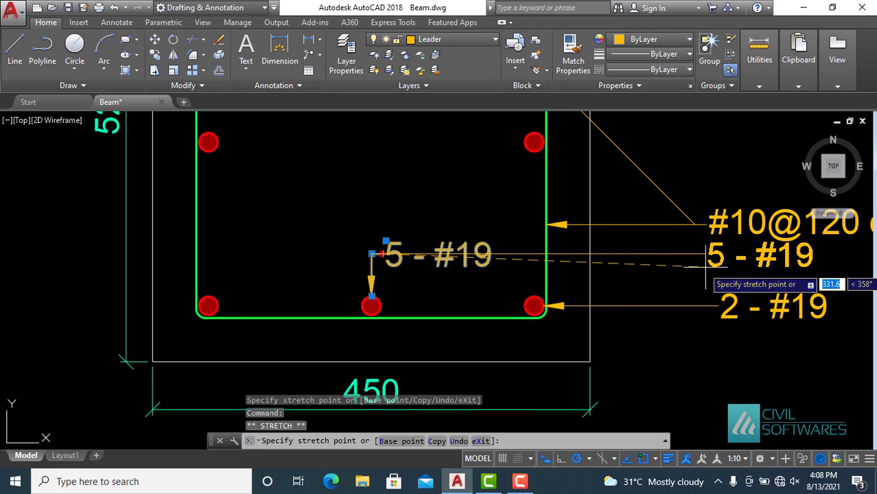
left_click(698, 266)
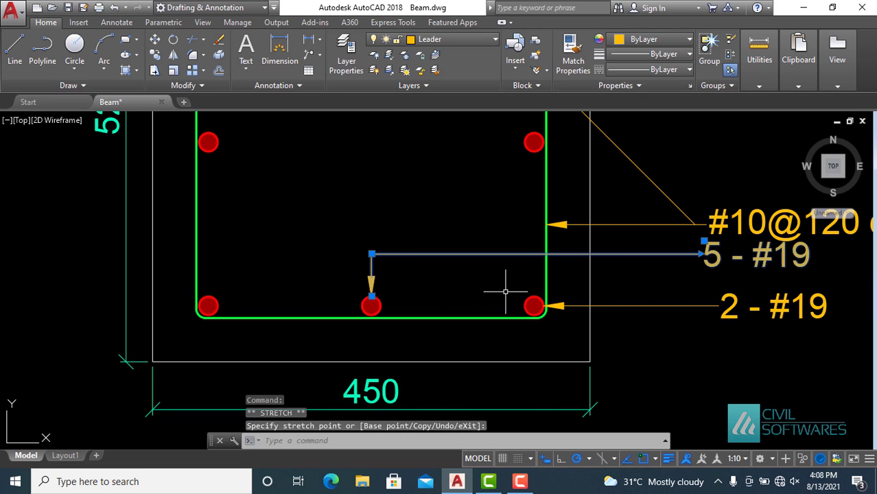
left_click(371, 254)
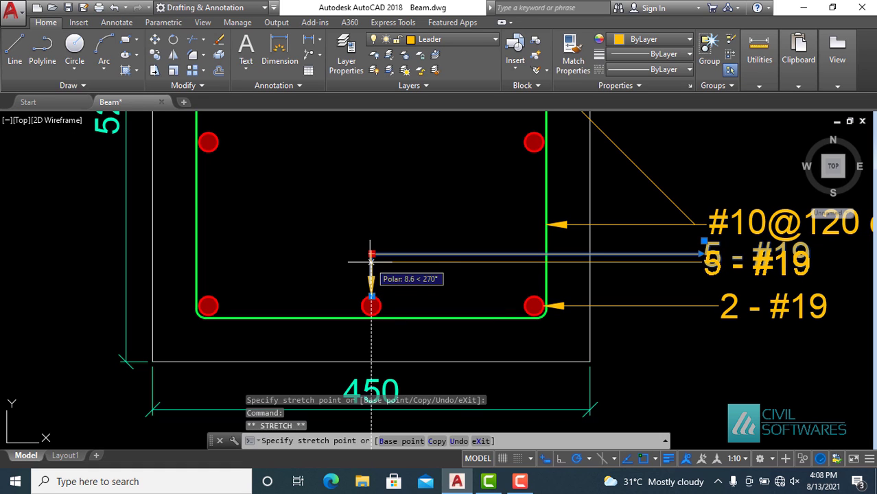
left_click(370, 261)
key("Escape")
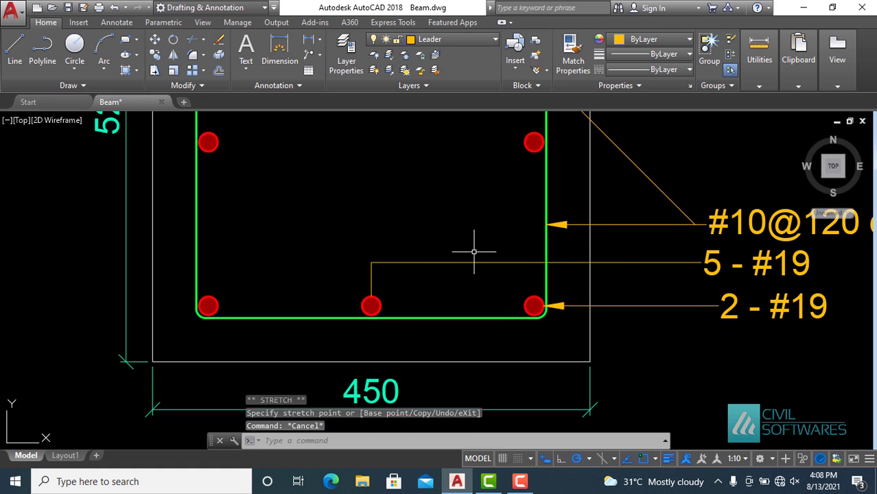
left_click(714, 264)
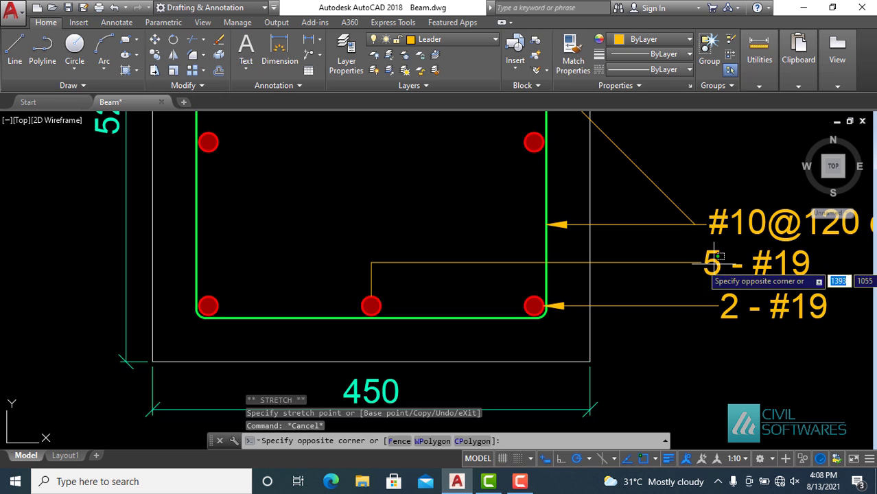
key("Escape")
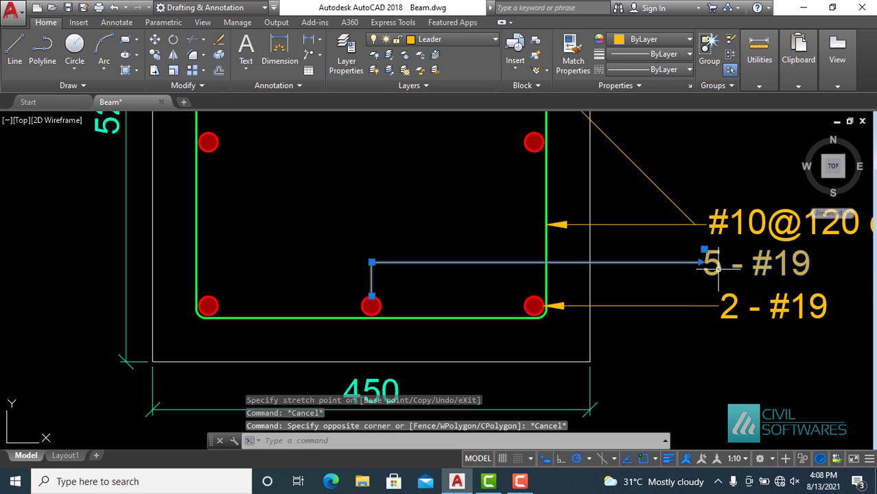
- Edit the copied label text to read '1 - #13'
double_click(707, 272)
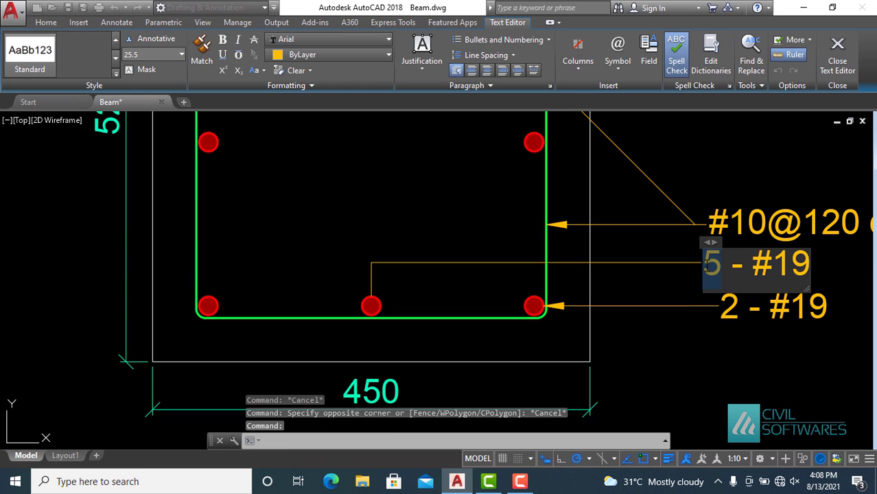
type("1")
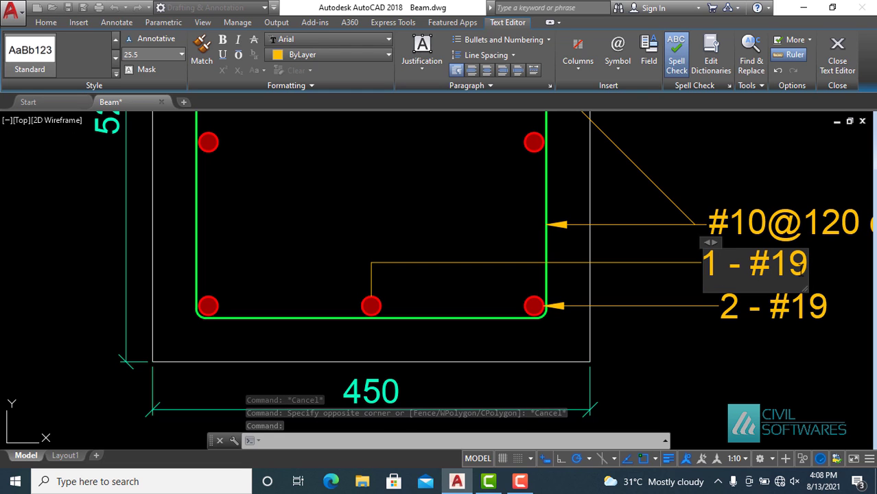
left_click(789, 268)
key("Delete")
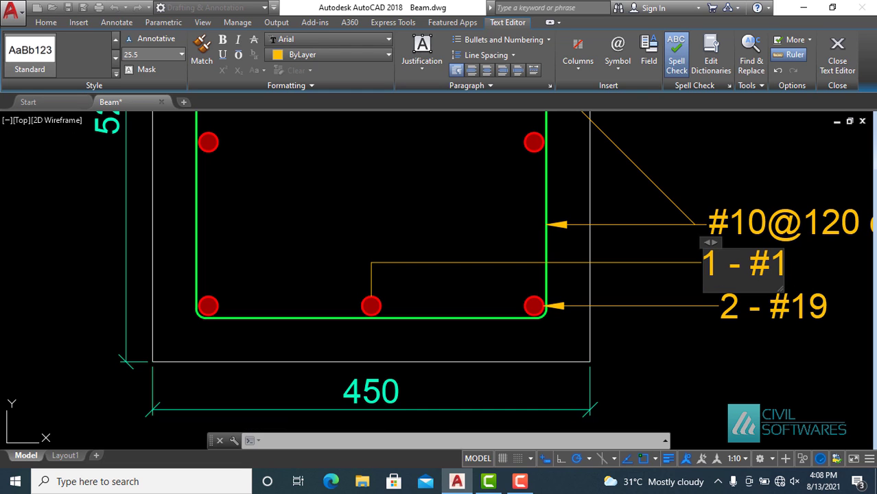
type("3")
left_click(698, 359)
scroll(621, 326, "down", 2)
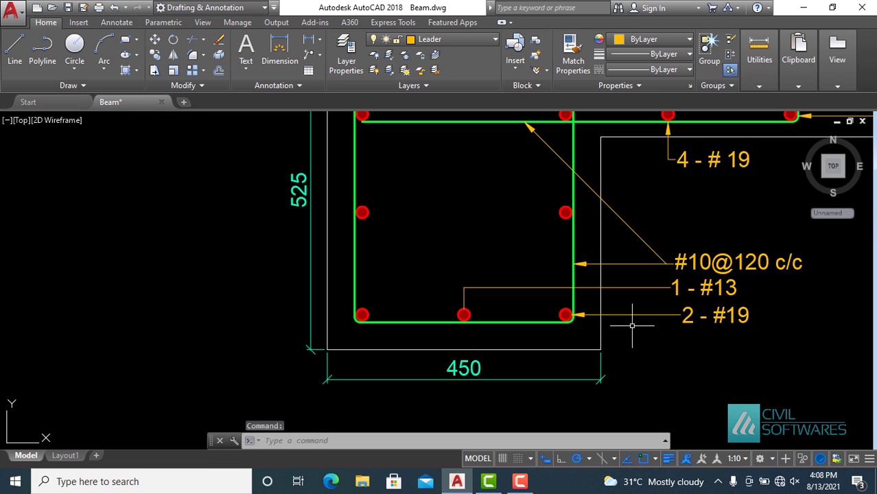
middle_click_drag(686, 208, 583, 348)
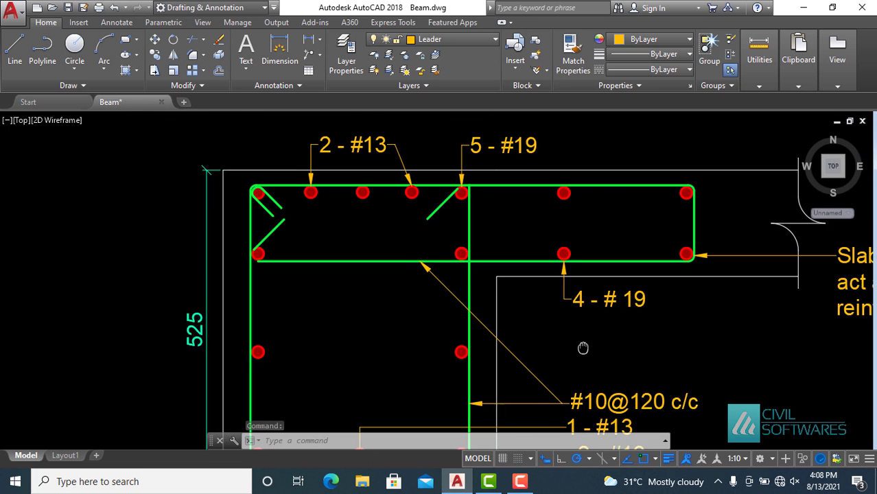
scroll(352, 133, "up", 3)
scroll(352, 133, "up", 2)
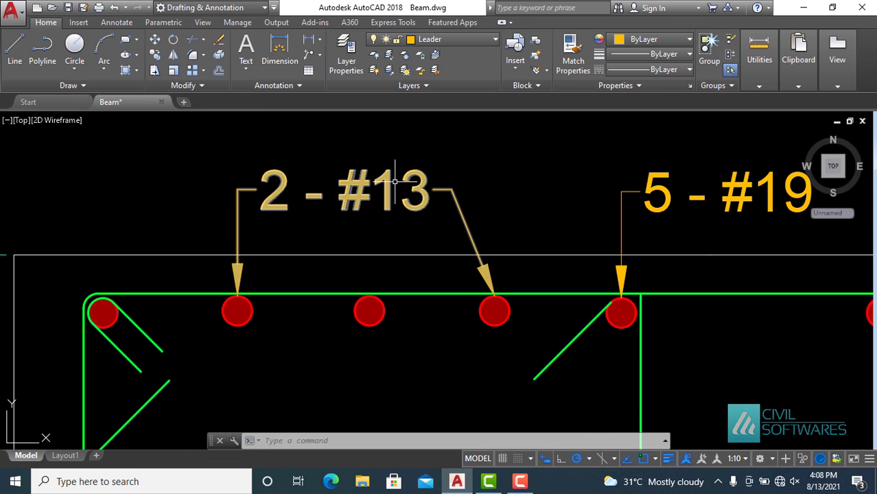
- Delete the '2 - #13' label and copy the '5 - #19' label onto the second top bar
left_click(458, 206)
key("Delete")
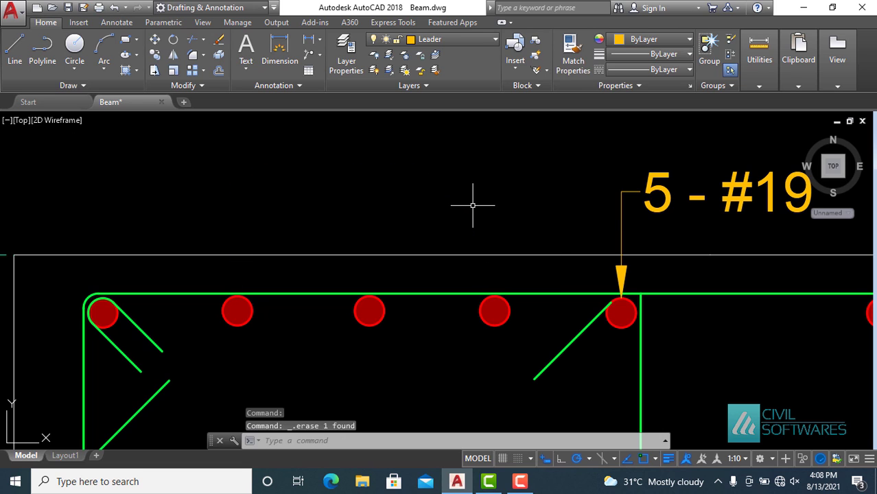
left_click(622, 230)
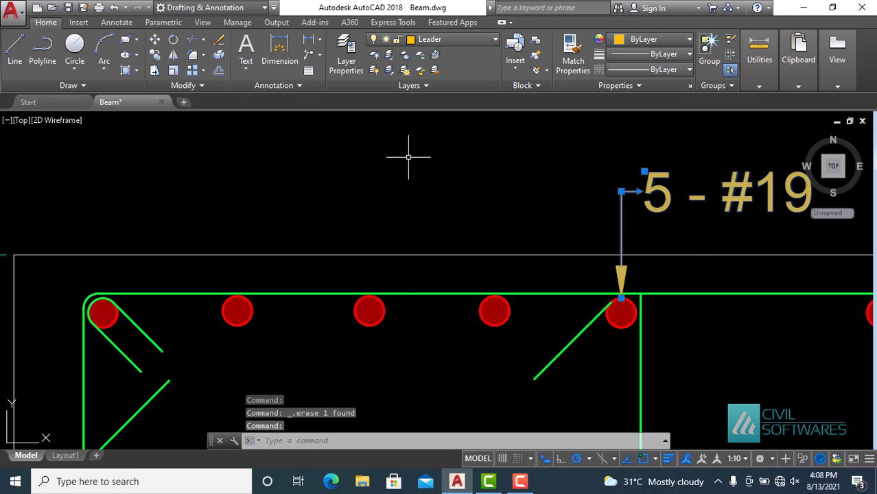
left_click(157, 56)
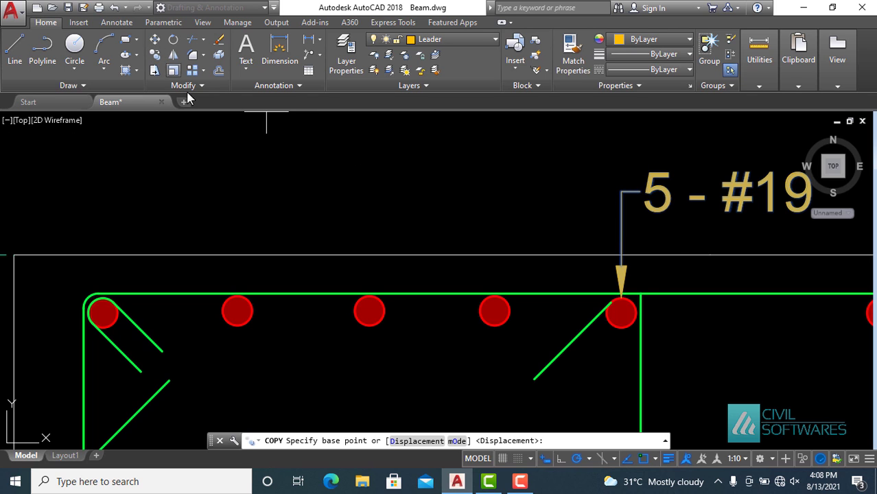
left_click(621, 298)
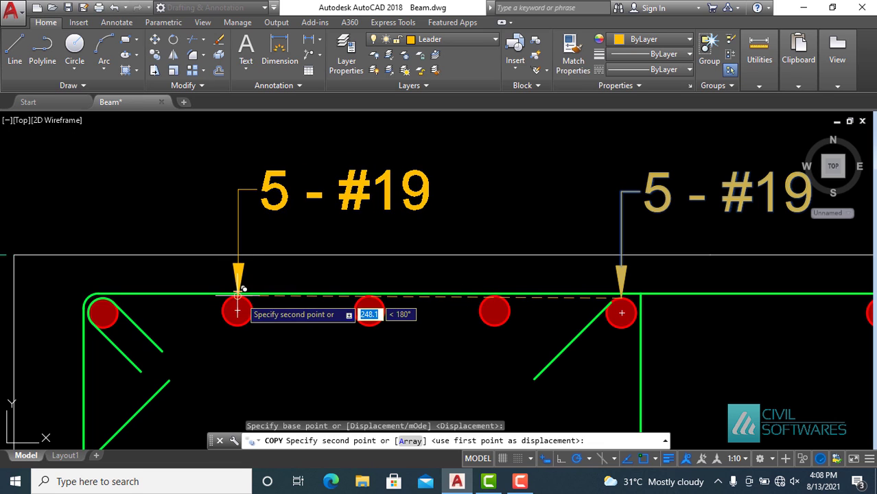
left_click(237, 293)
key("Escape")
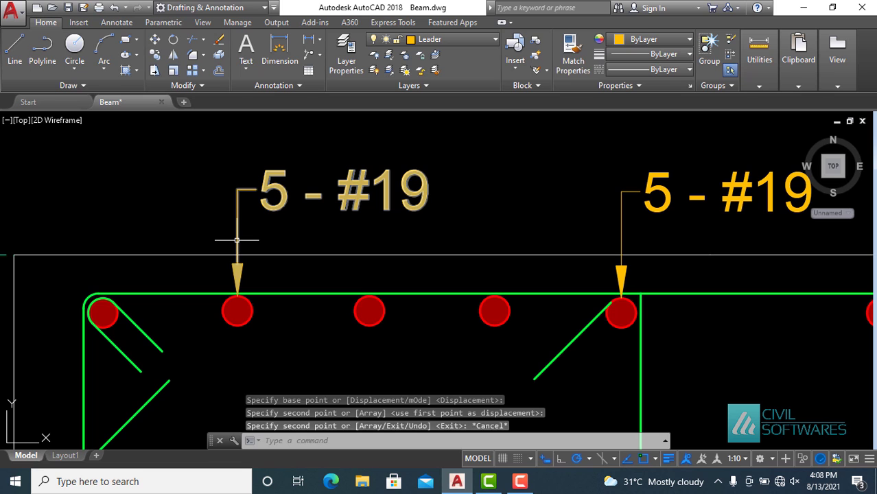
- Move the left '5 - #19' text further right and give it a second leader to another top bar
left_click(237, 189)
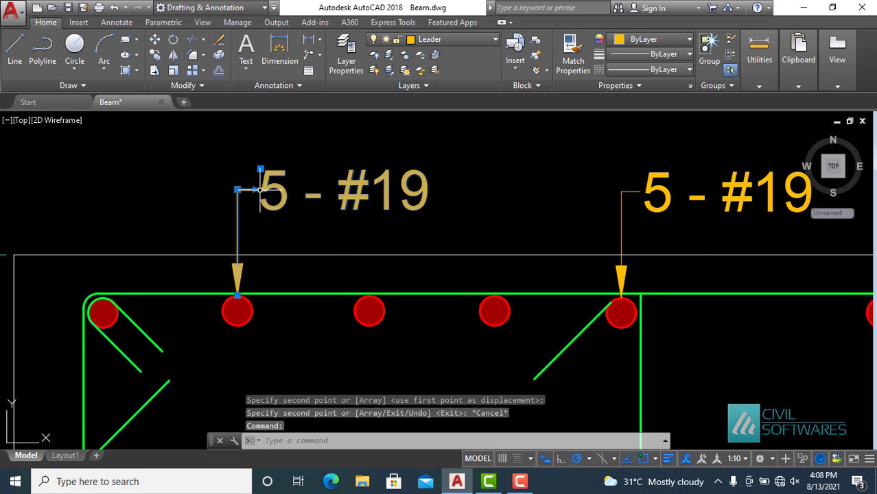
left_click(255, 190)
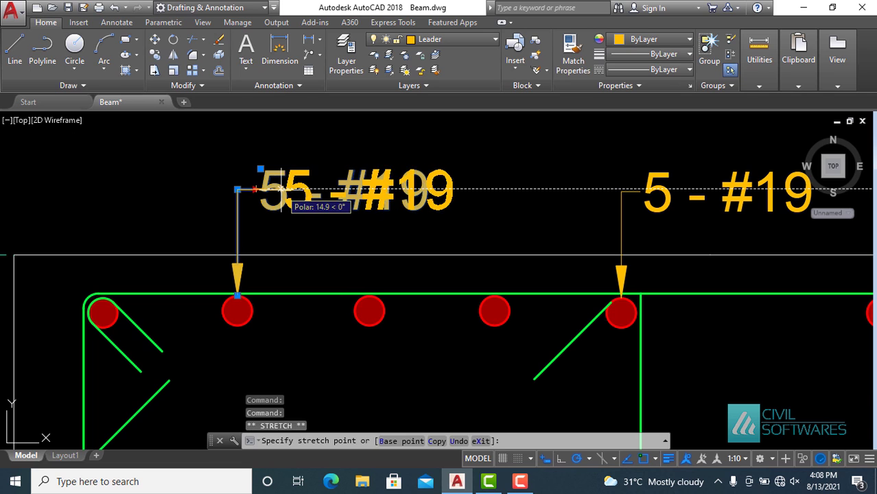
left_click(302, 190)
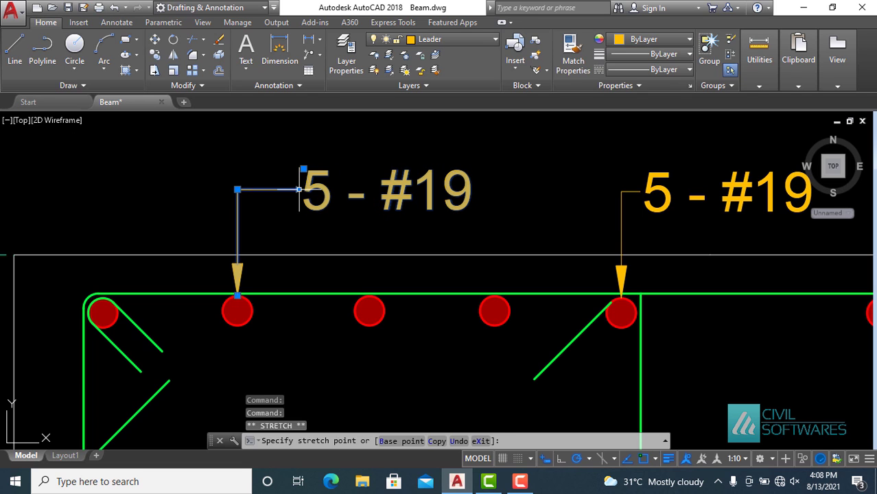
key("Escape")
left_click(308, 55)
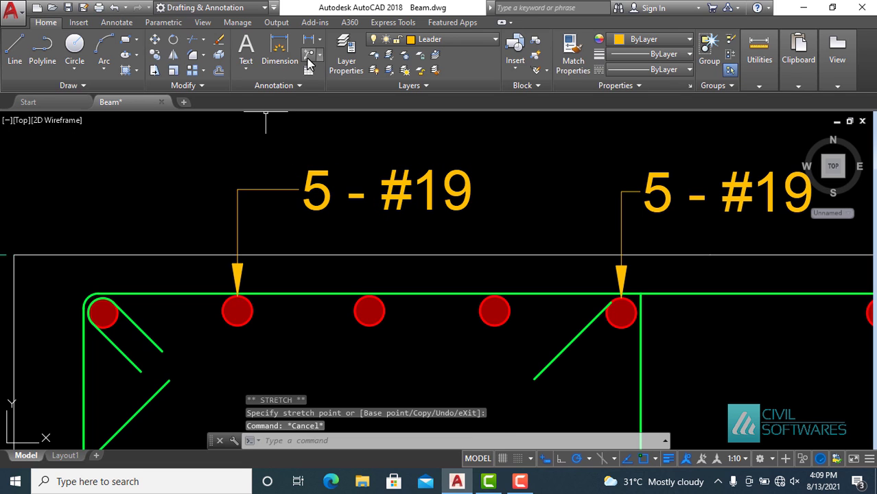
left_click(237, 228)
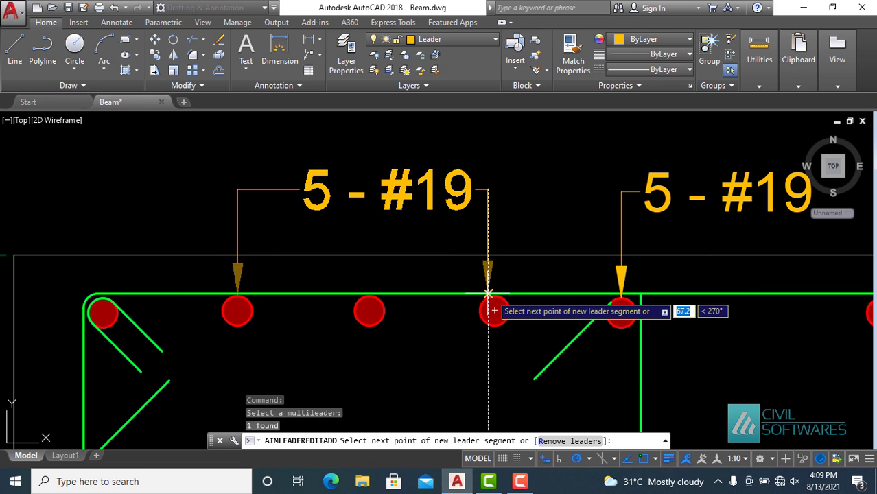
left_click(487, 294)
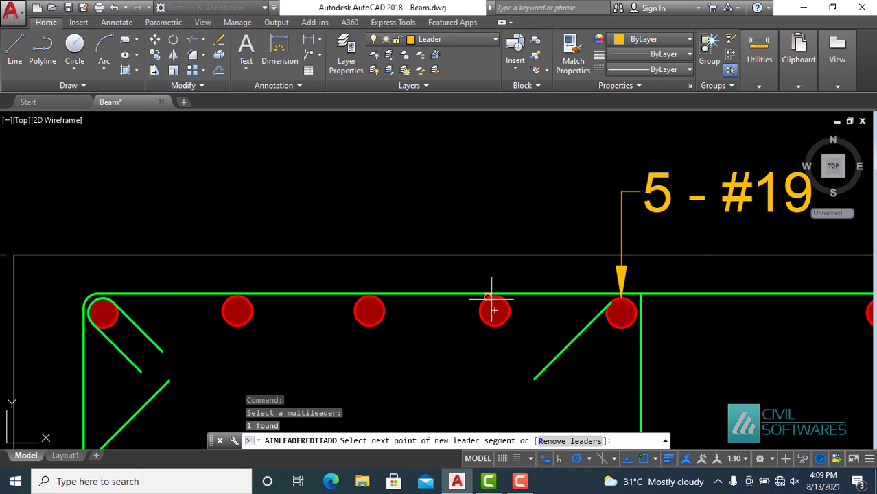
key("Escape")
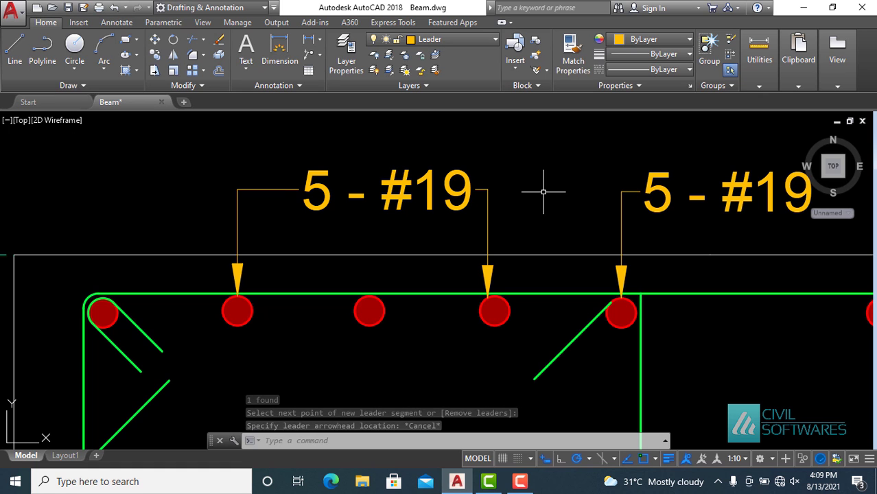
middle_click(544, 192)
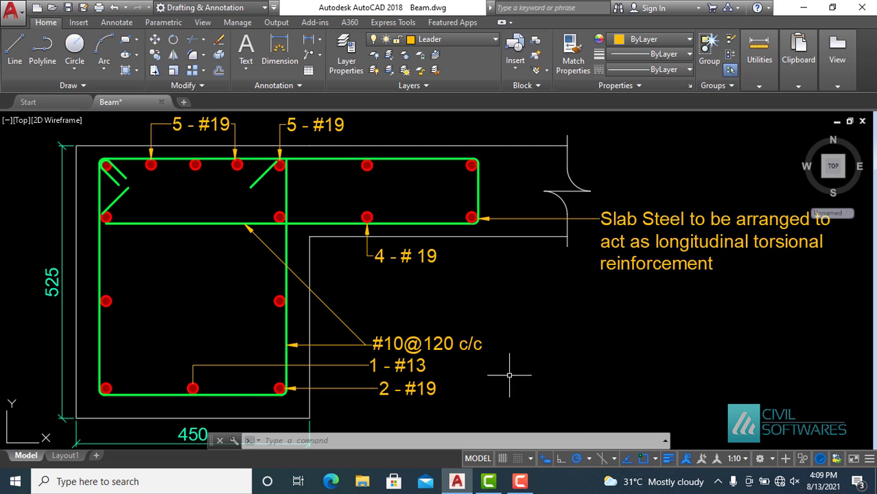
- Change the stirrup label to read '#10@120 mm c/c'
double_click(425, 343)
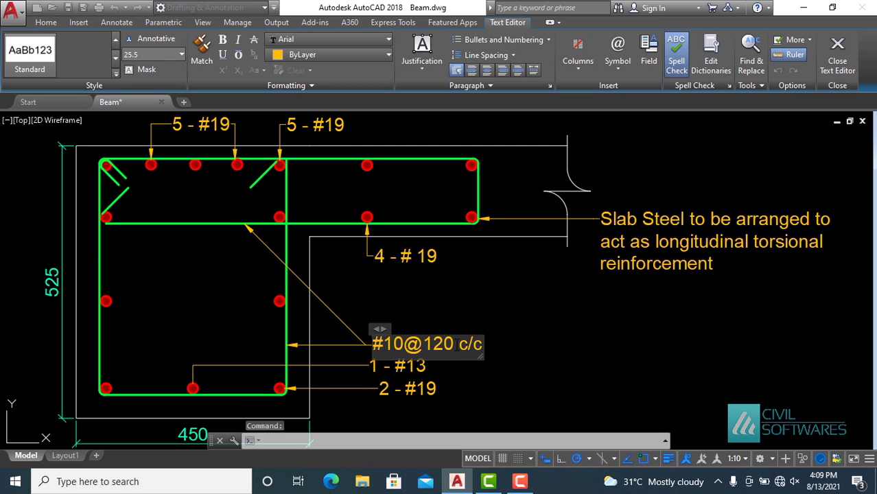
type("m ")
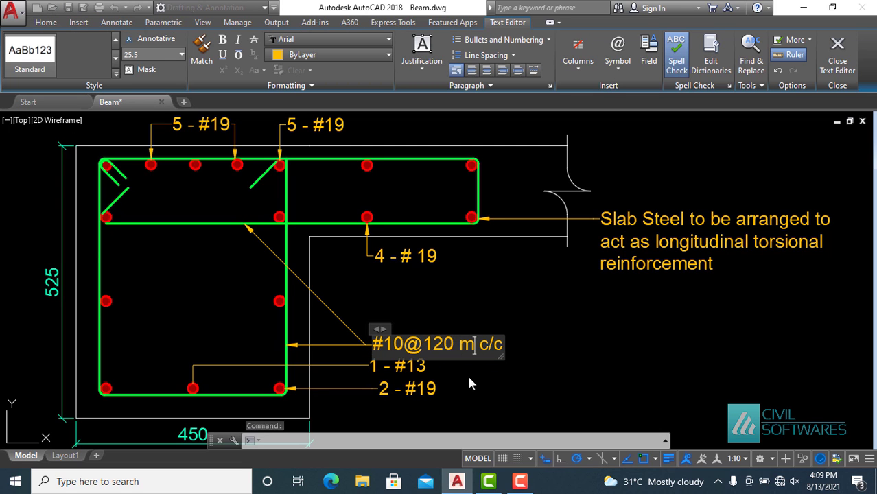
type("m")
left_click(605, 367)
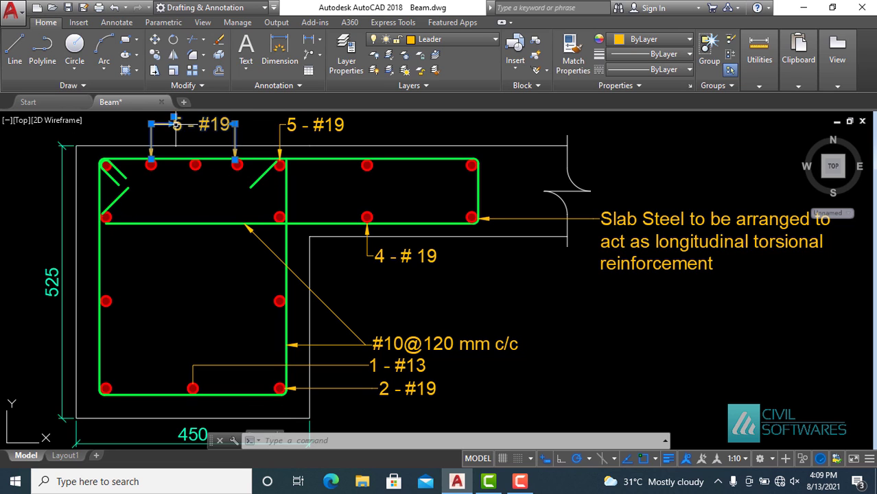
- Change the left top-bar label from '5 - #19' to '2 - #19'
double_click(184, 126)
key("BackSpace")
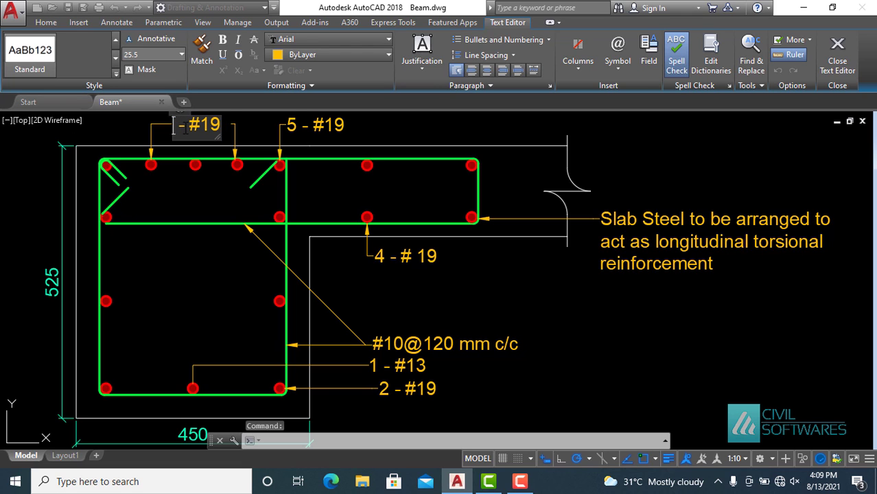
type("2")
left_click(558, 316)
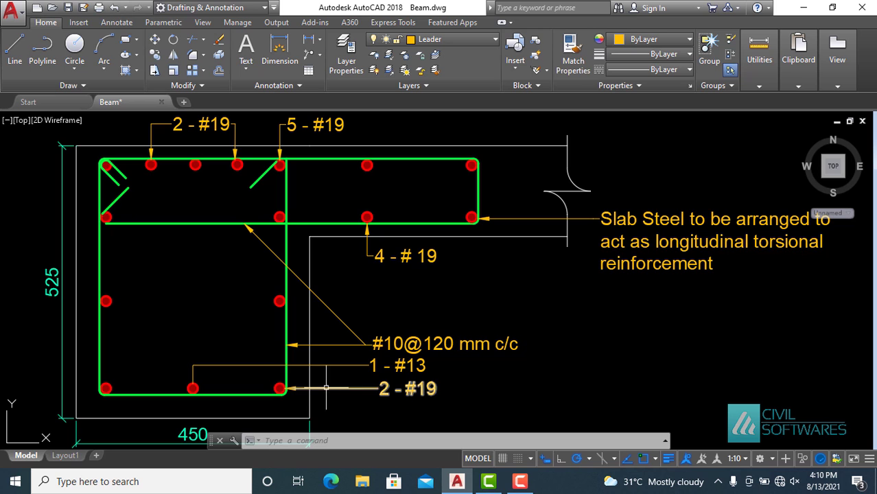
- Add a second leader to the bottom '2 - #19' label, pointing at the web's right middle bar
middle_click_drag(341, 406, 417, 405)
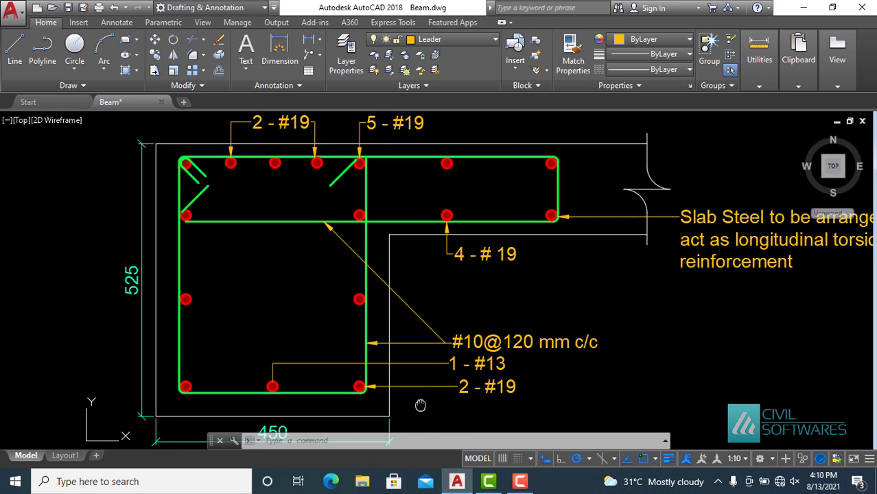
scroll(419, 404, "up", 2)
left_click(370, 307)
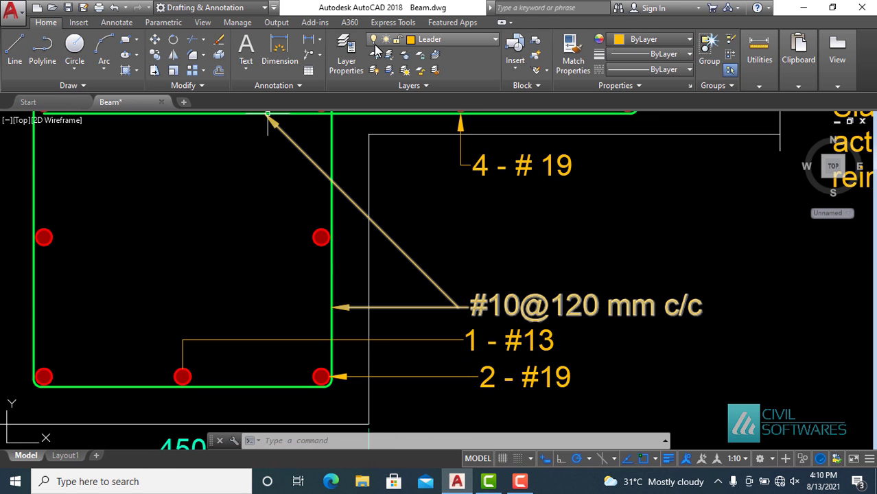
left_click(307, 61)
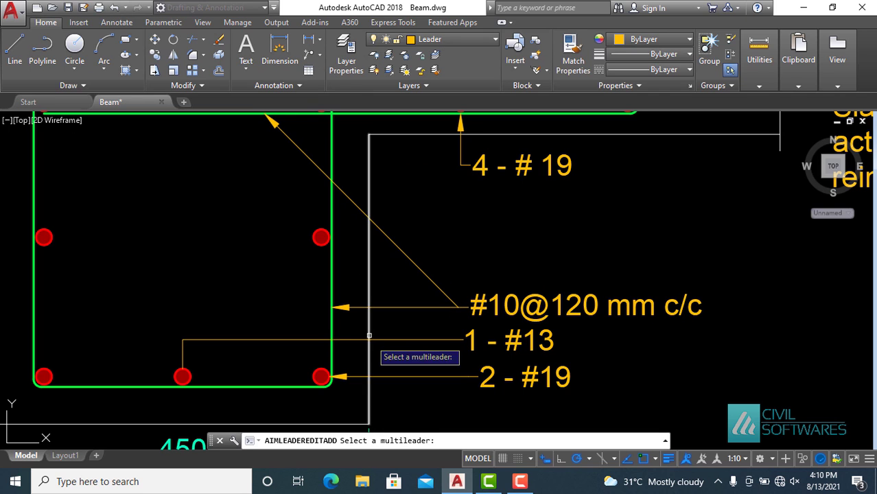
left_click(393, 376)
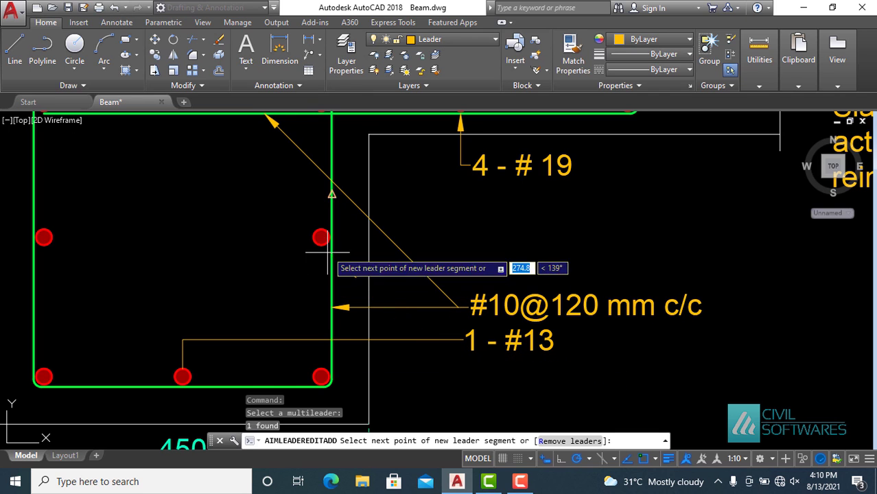
scroll(329, 243, "up", 7)
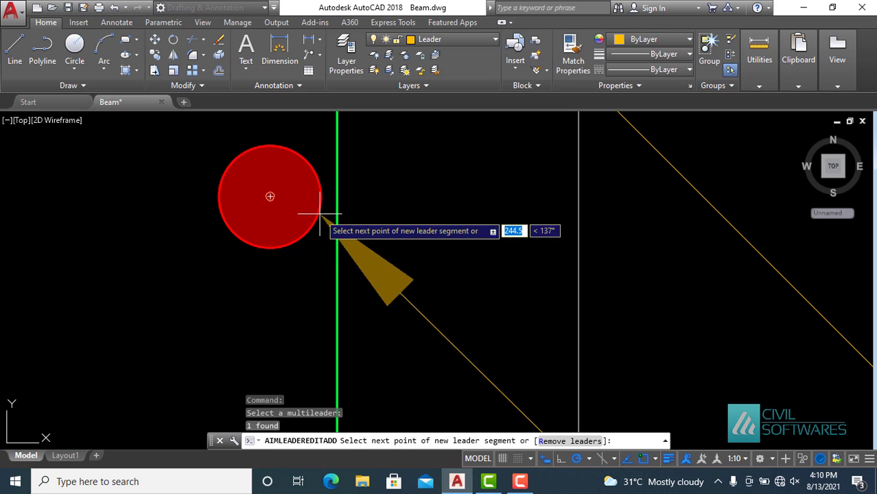
left_click(320, 214)
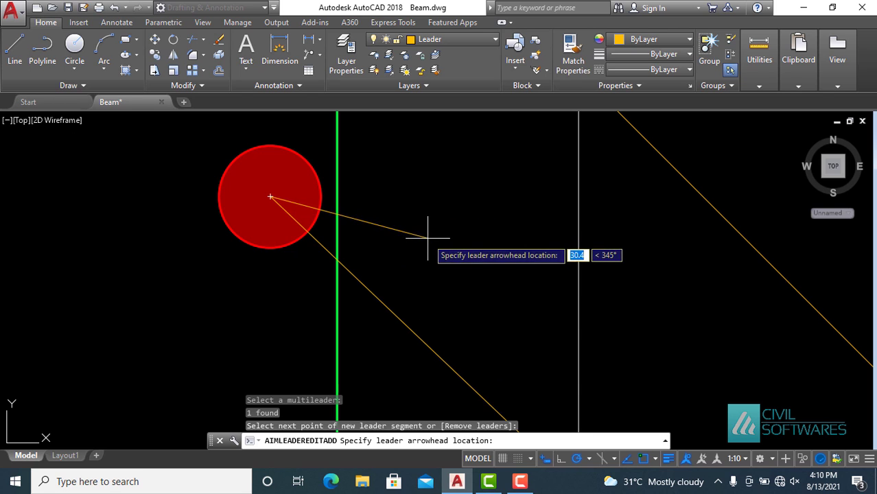
key("Escape")
- Stretch the new leader's arrowhead onto the edge of the right middle bar
left_click(374, 260)
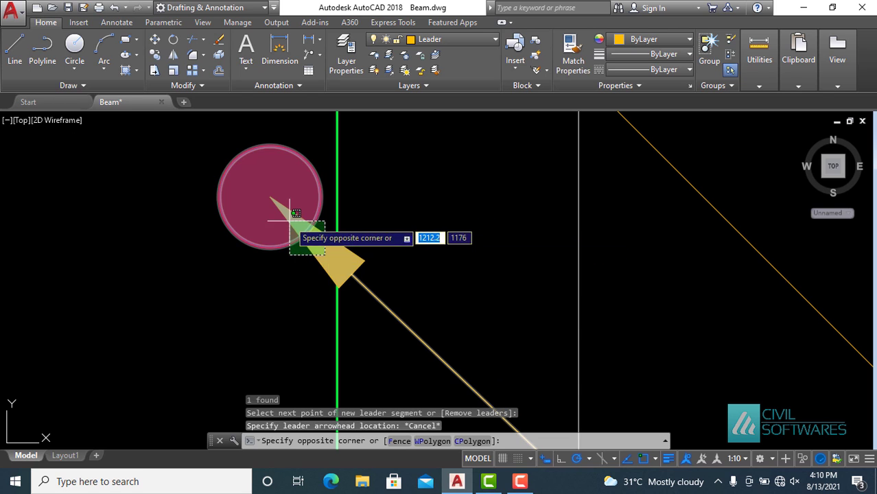
left_click(272, 199)
left_click(269, 197)
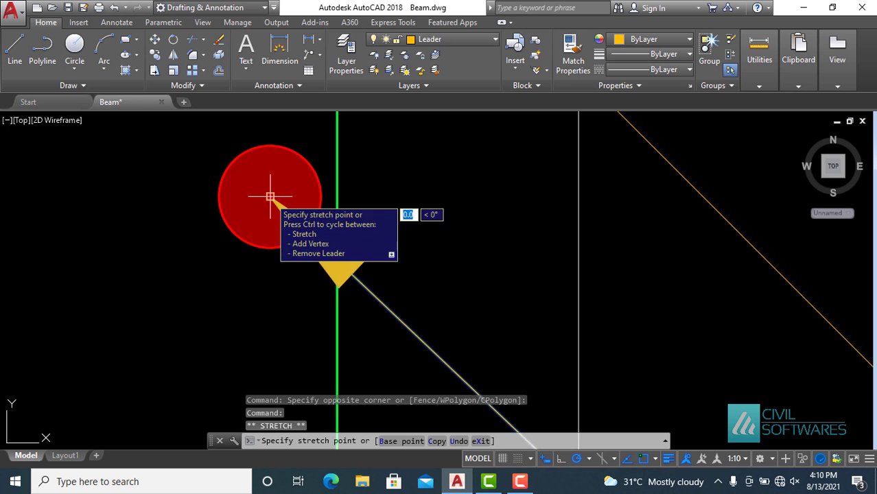
left_click(306, 233)
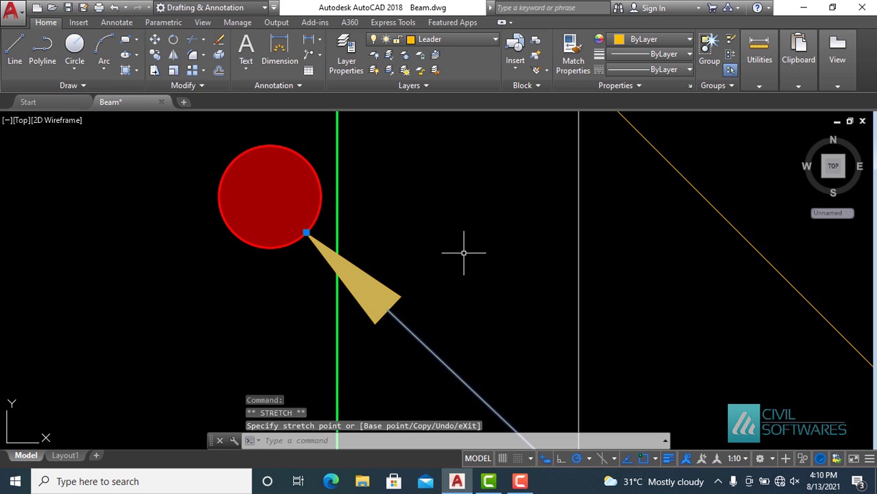
key("Escape")
scroll(464, 252, "down", 5)
scroll(464, 252, "down", 3)
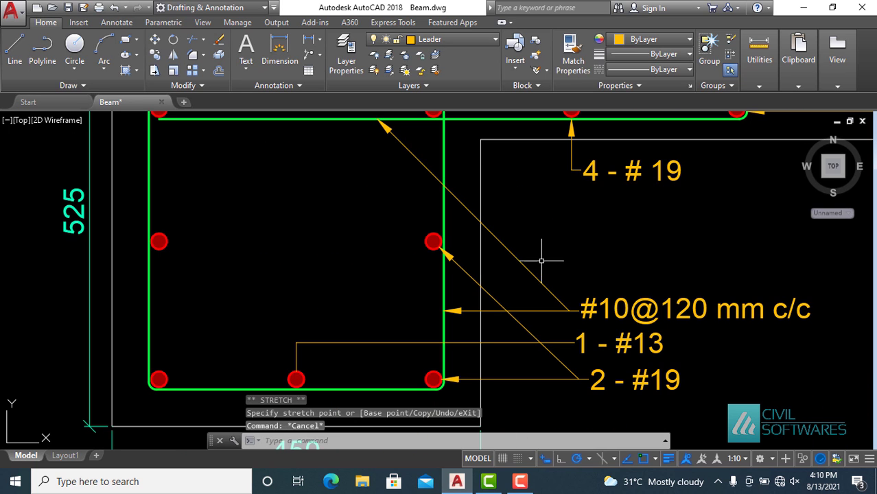
middle_click(687, 252)
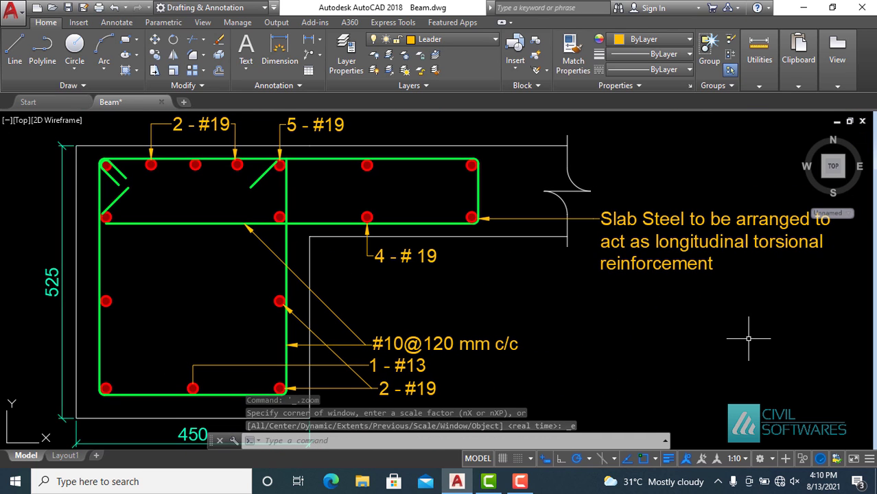
- Close the command line window and change the top-left label to '2 - #13'
left_click(219, 441)
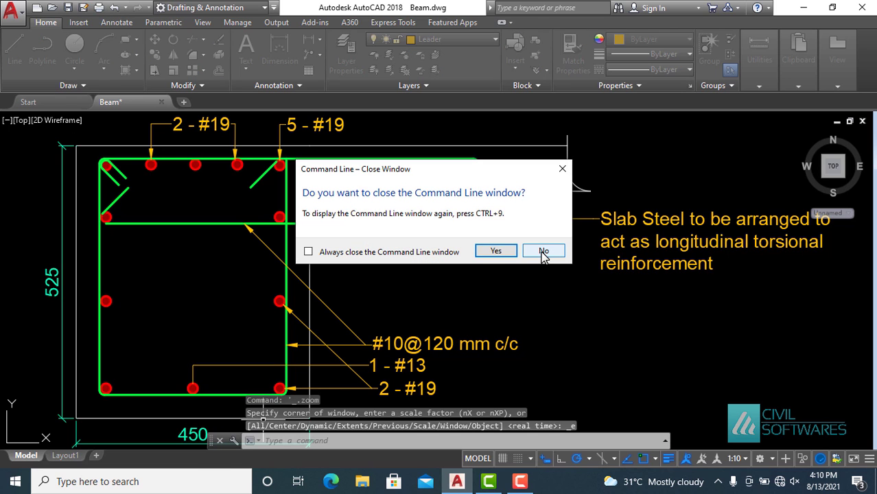
left_click(514, 252)
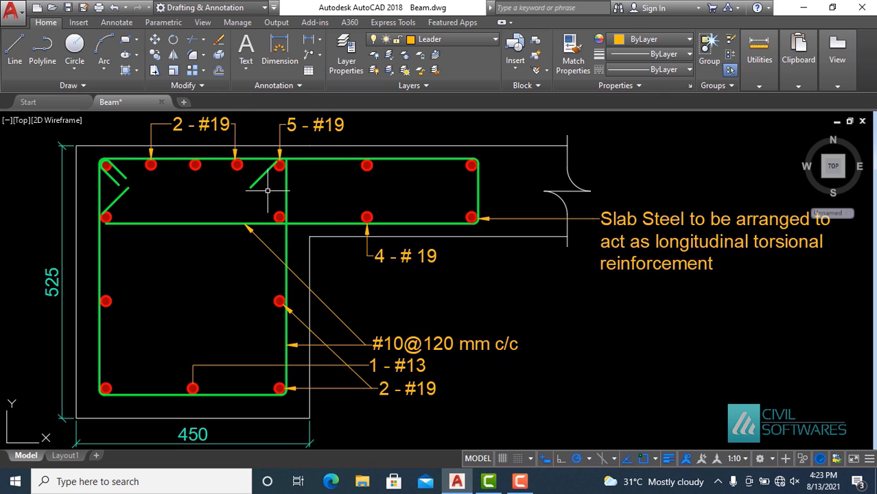
left_click(225, 127)
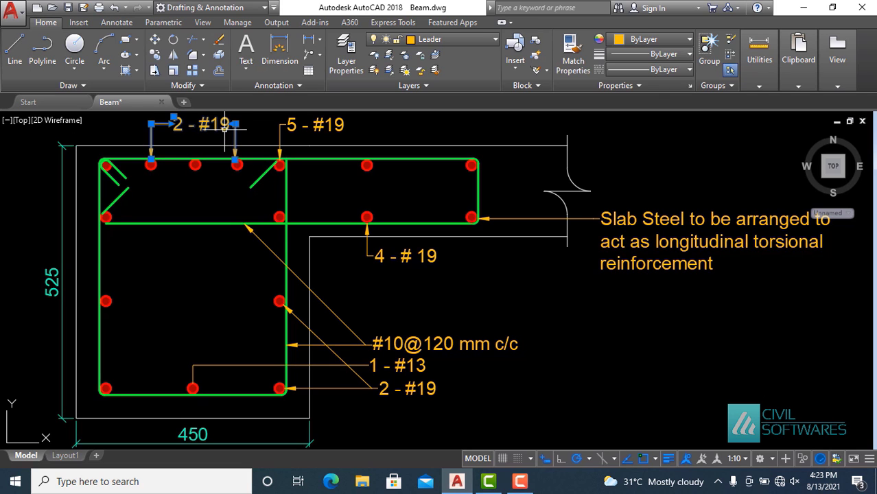
double_click(225, 128)
type("3")
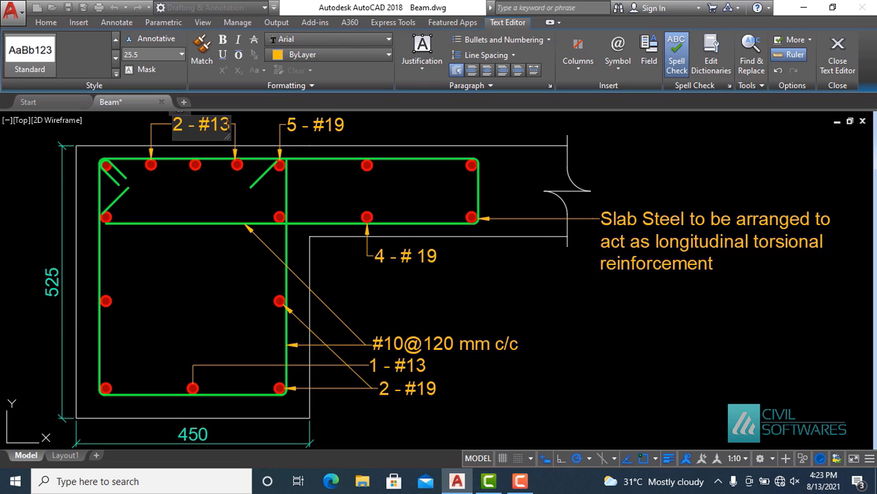
left_click(220, 192)
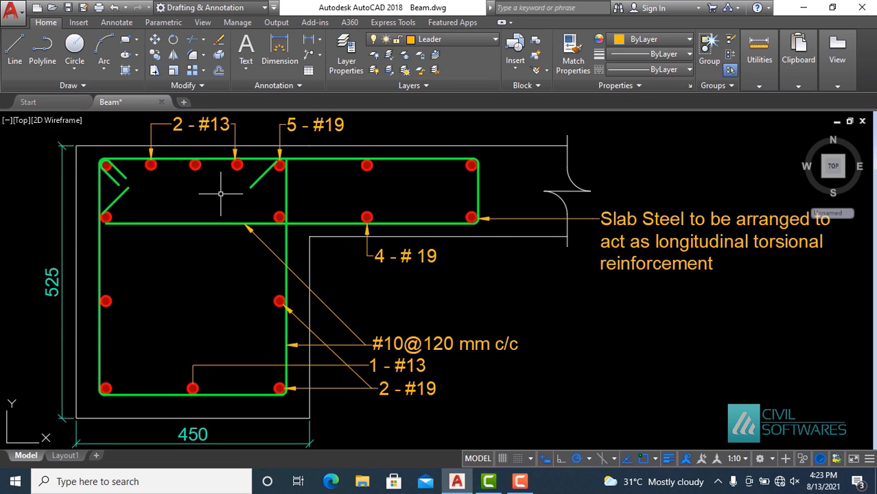